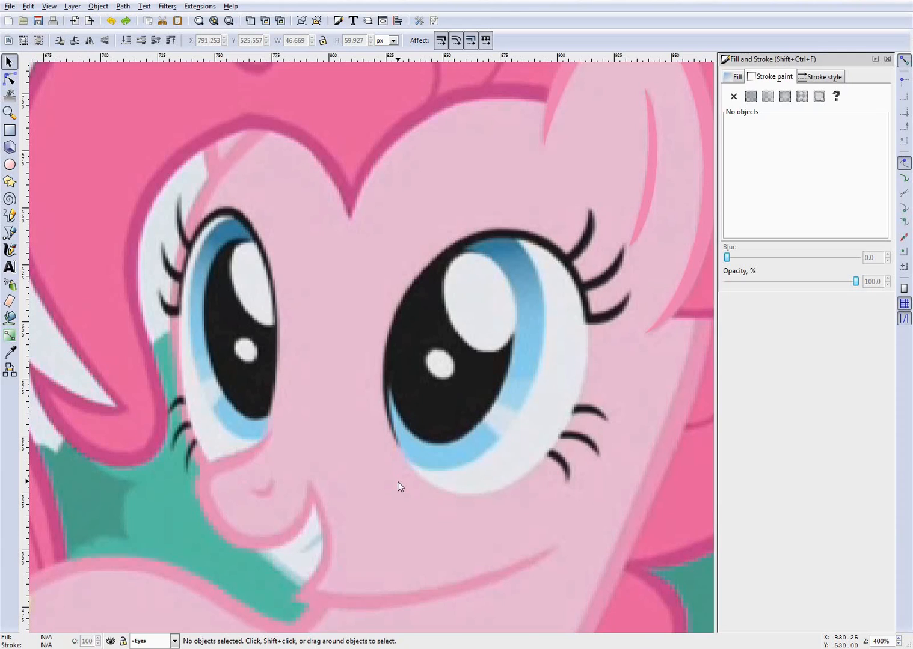
# Draw an ellipse between the pony's eyes with no fill and a flat black stroke
pyautogui.click(14, 165)
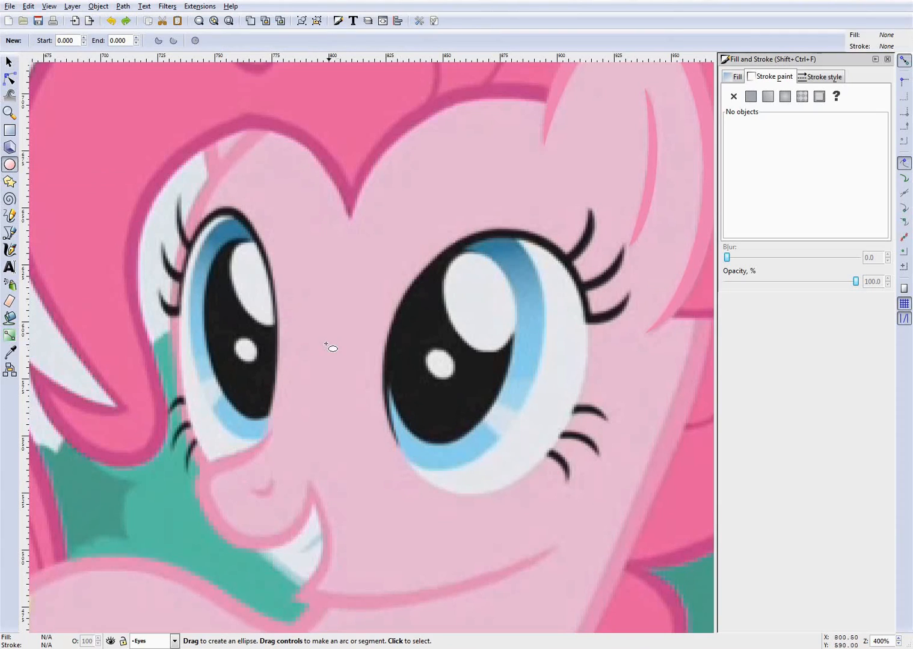
pyautogui.moveTo(289, 332); pyautogui.dragTo(388, 447)
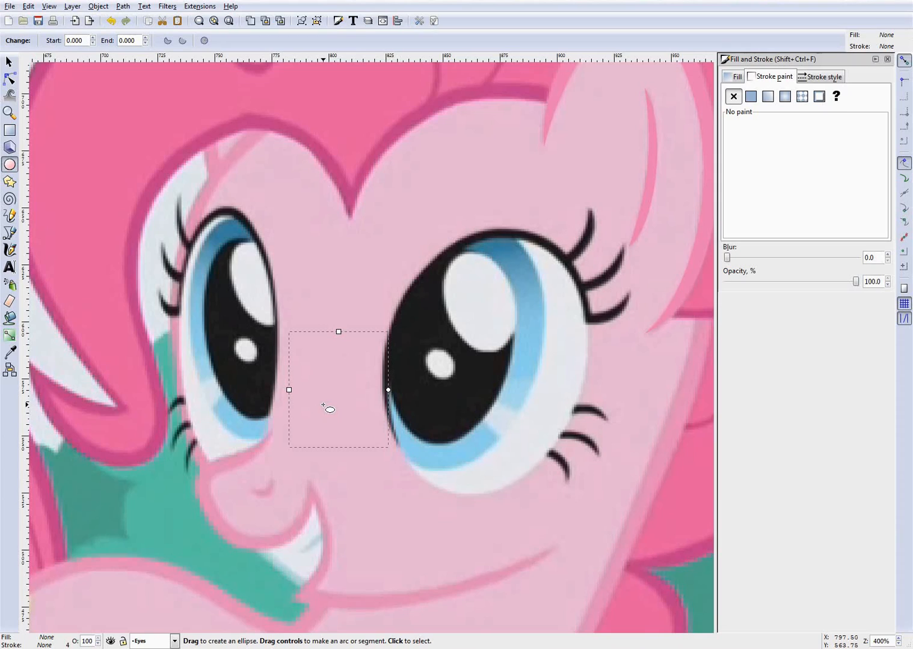
pyautogui.click(738, 77)
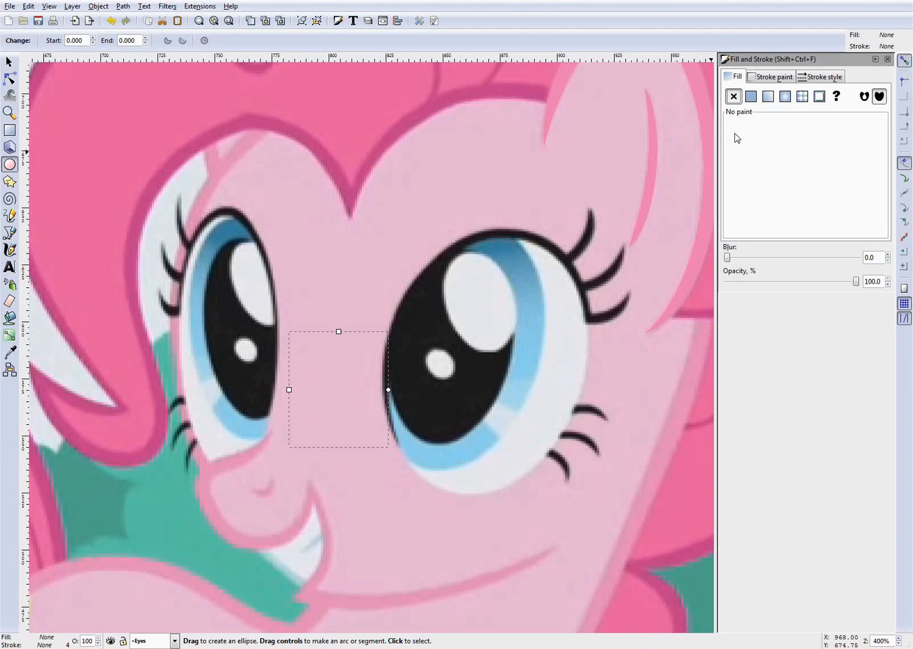
pyautogui.click(750, 96)
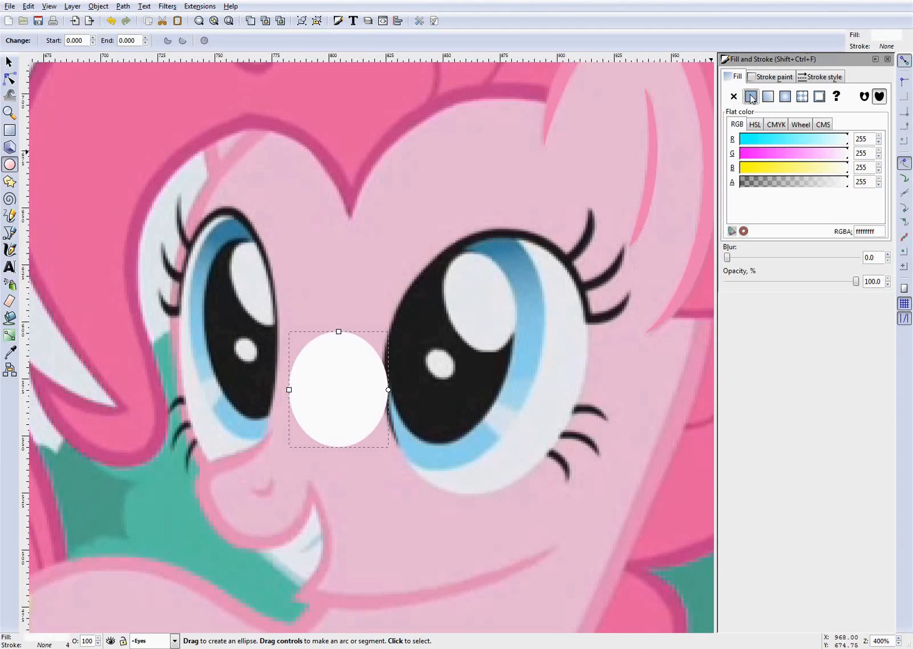
pyautogui.click(762, 79)
pyautogui.click(751, 96)
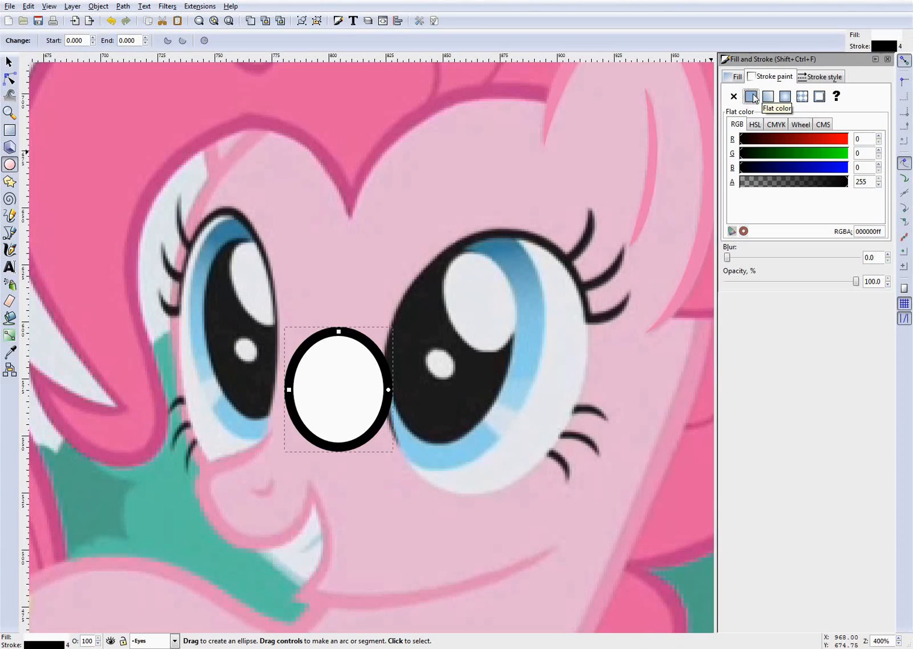
pyautogui.click(733, 96)
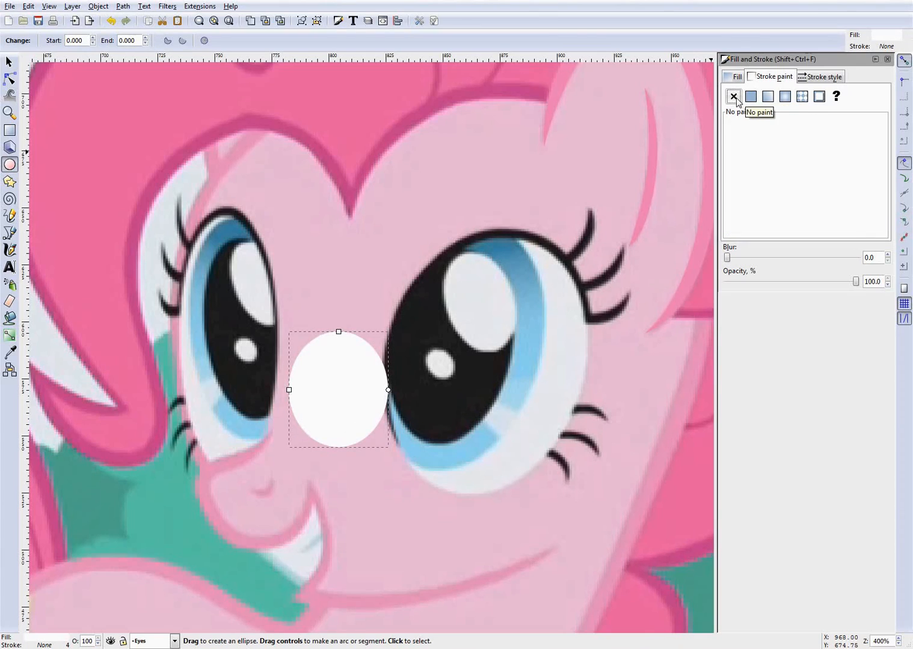
pyautogui.click(750, 96)
pyautogui.click(733, 77)
pyautogui.click(733, 96)
pyautogui.click(762, 77)
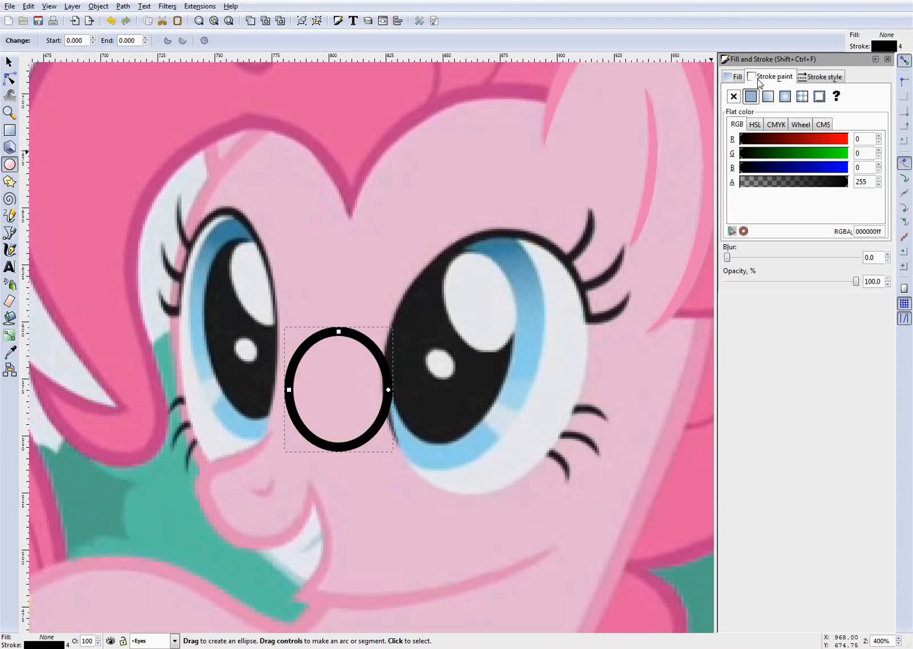
# Try to fit the ellipse to the pony's right-hand eye by moving, rotating and scaling it, and delete it
pyautogui.click(8, 63)
pyautogui.moveTo(379, 352); pyautogui.dragTo(668, 272)
pyautogui.click(557, 268)
pyautogui.moveTo(554, 268); pyautogui.dragTo(517, 278)
pyautogui.click(579, 263)
pyautogui.click(530, 284)
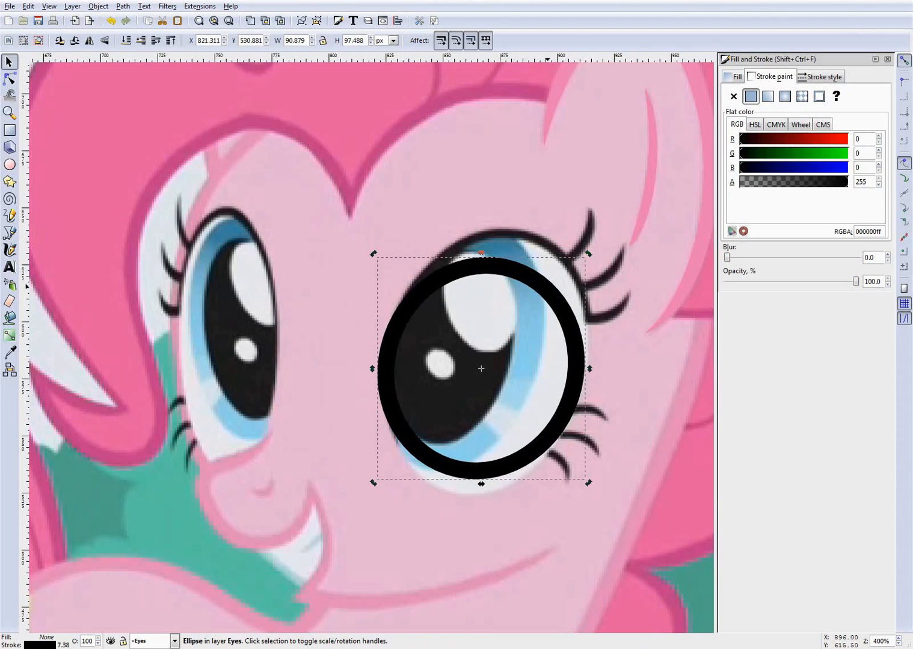
pyautogui.moveTo(590, 251); pyautogui.dragTo(631, 210)
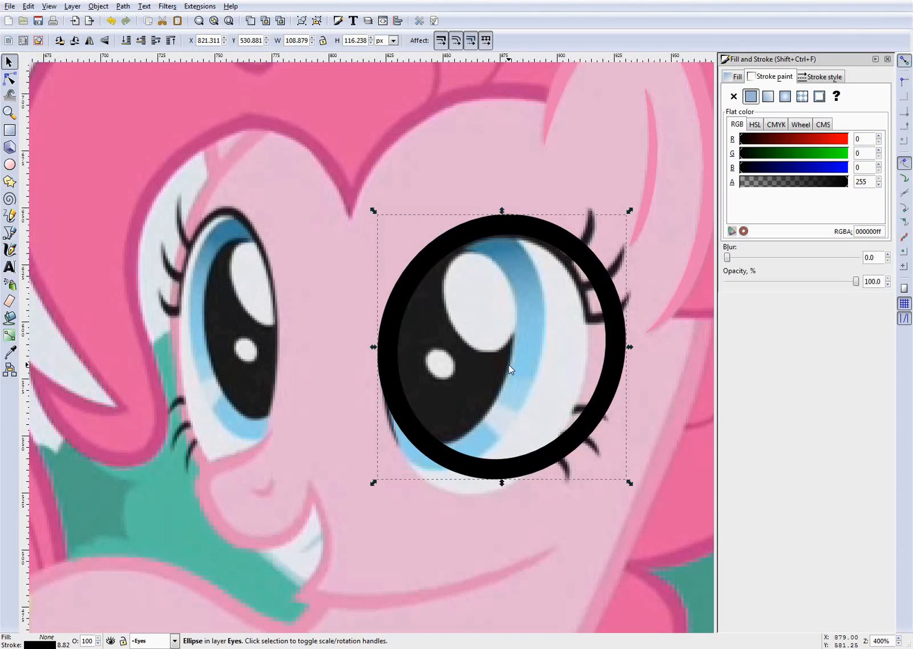
pyautogui.moveTo(407, 276); pyautogui.dragTo(276, 250)
pyautogui.press('Delete')
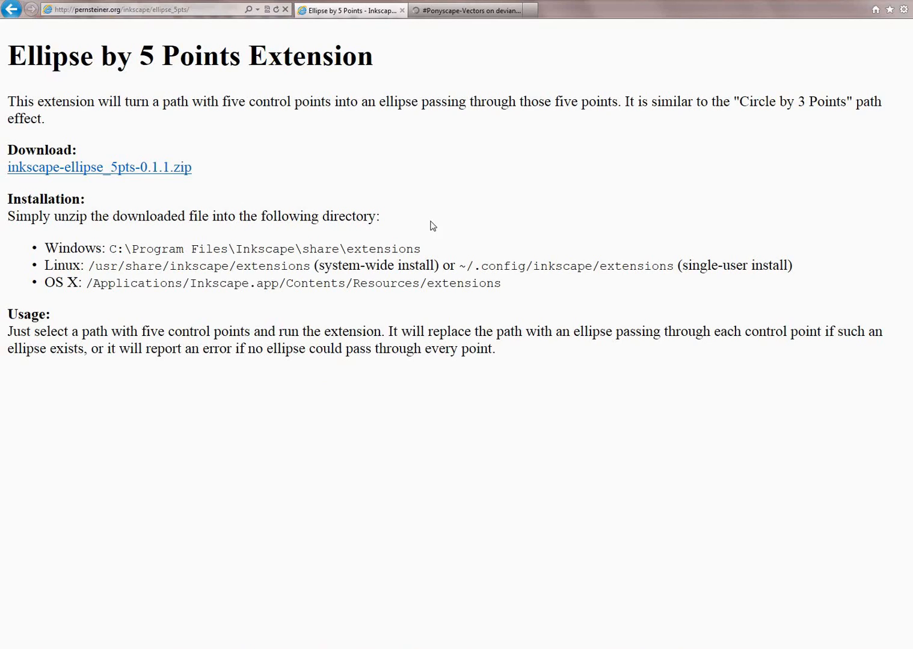
# View the Ponyscape-Vectors group page and the Ellipse by 5 Points Extension page in the browser, and return to the Inkscape drawing
pyautogui.click(472, 13)
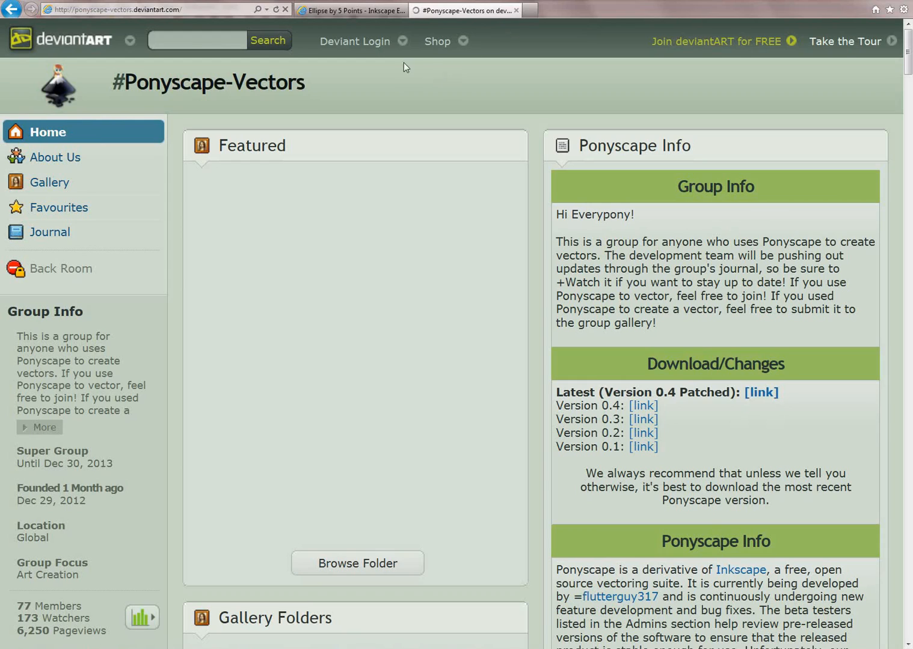
pyautogui.click(380, 11)
pyautogui.hotkey('alt', 'Tab')
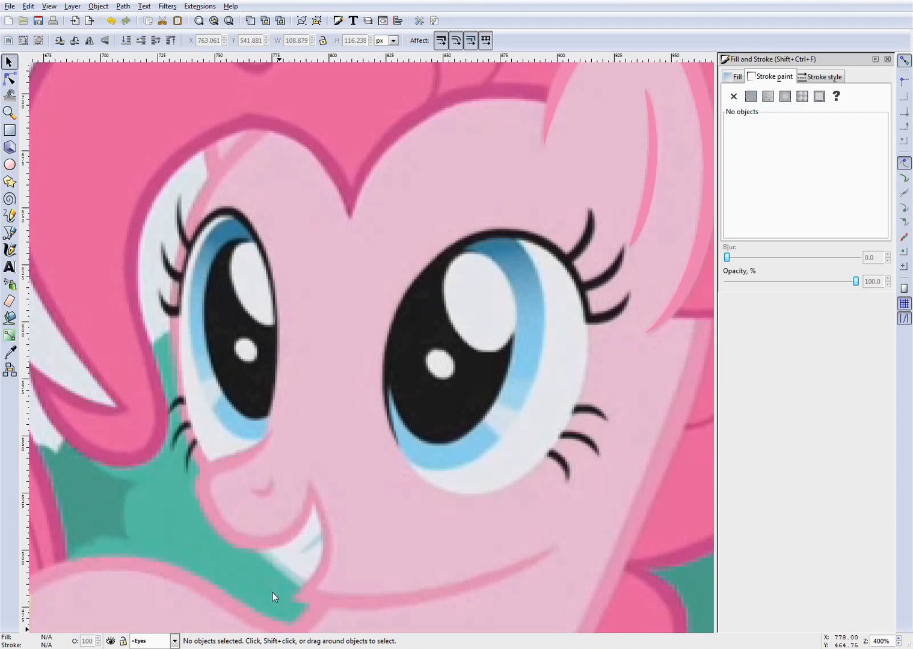
# Draw an open zigzag path with five nodes on the edge of the small white highlight in the right-hand eye
pyautogui.scroll(-3, 441, 363)
pyautogui.scroll(5, 441, 363)
pyautogui.scroll(-4, 441, 363)
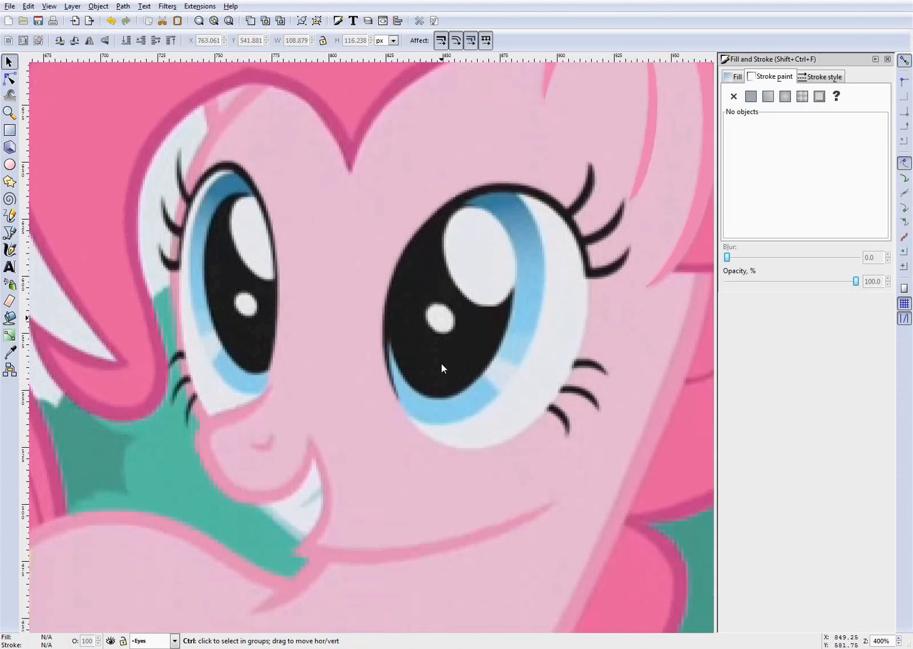
pyautogui.scroll(-1, 441, 363)
pyautogui.scroll(1, 478, 345)
pyautogui.scroll(1, 477, 345)
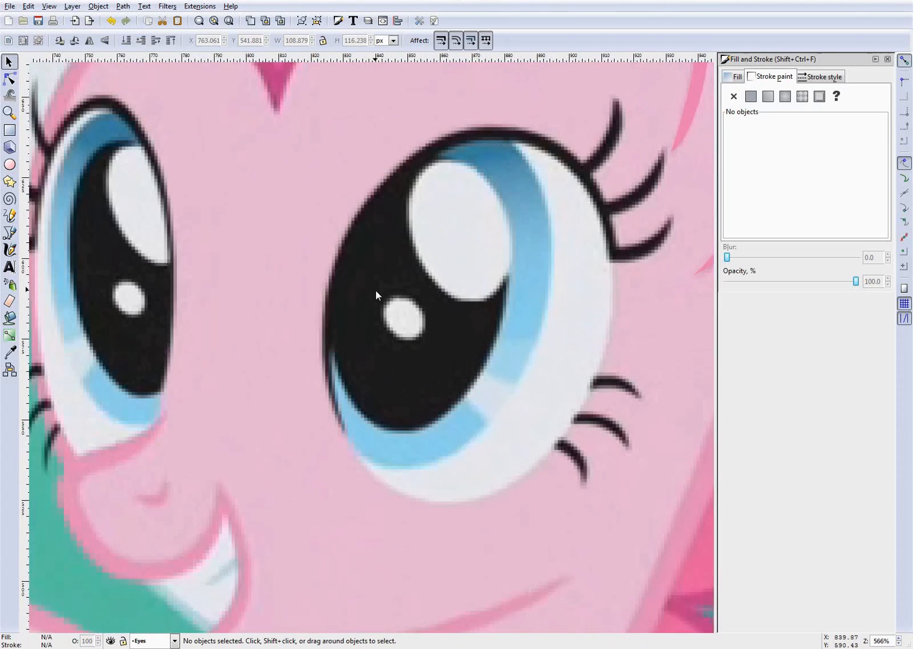
pyautogui.click(16, 235)
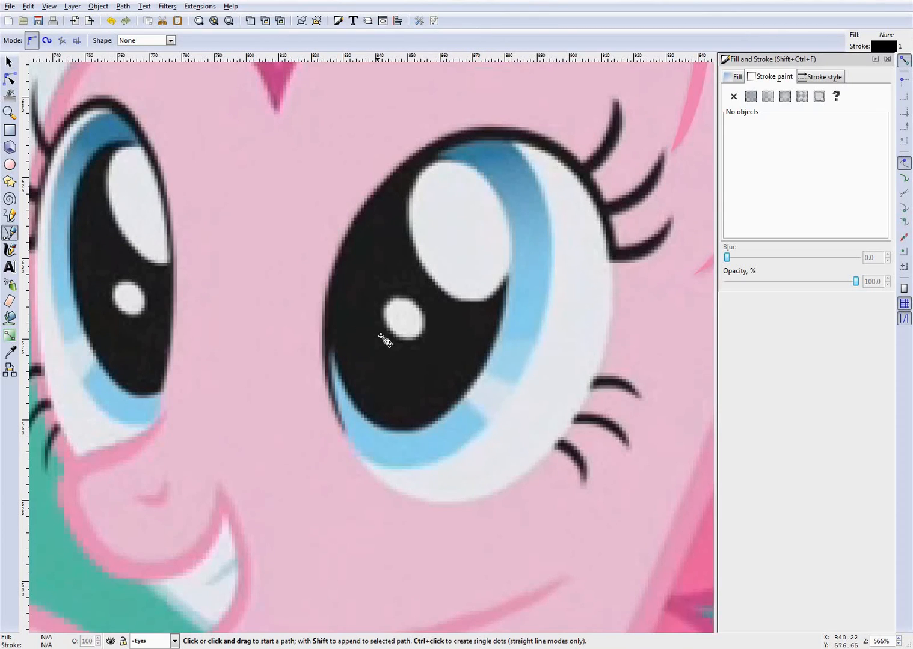
pyautogui.scroll(1, 403, 321)
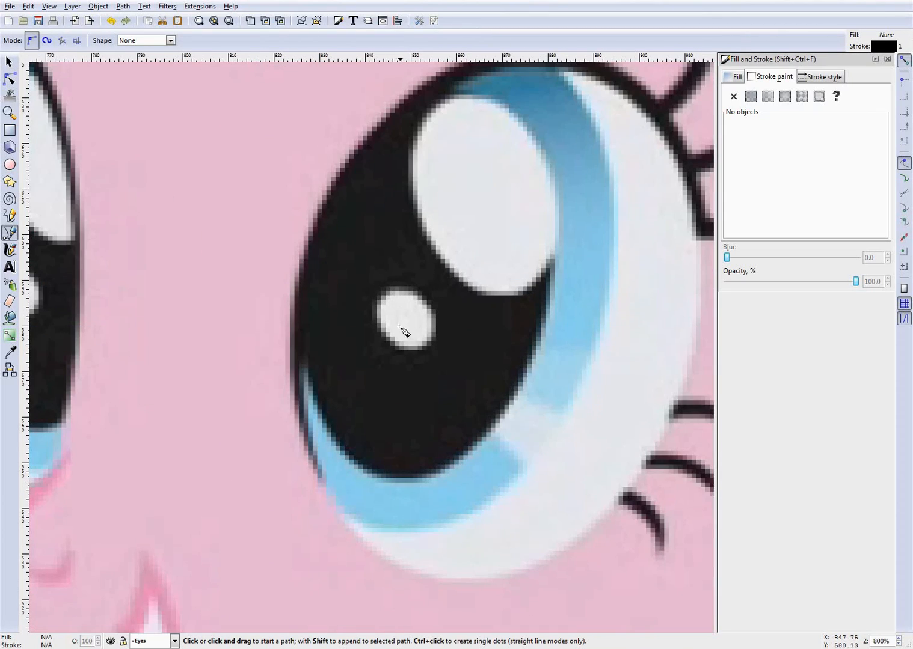
pyautogui.click(377, 320)
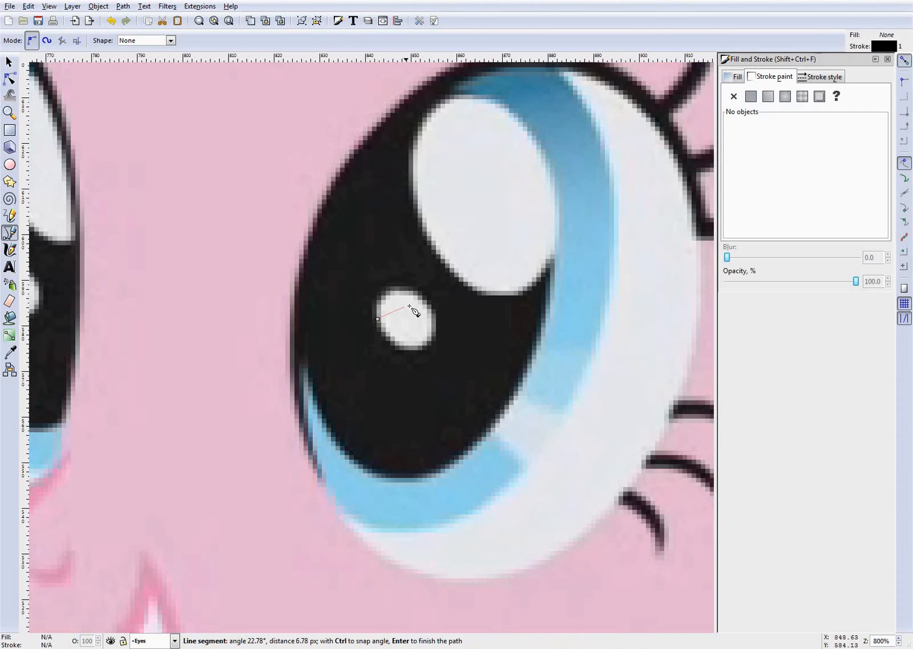
pyautogui.click(420, 300)
pyautogui.click(392, 340)
pyautogui.click(431, 325)
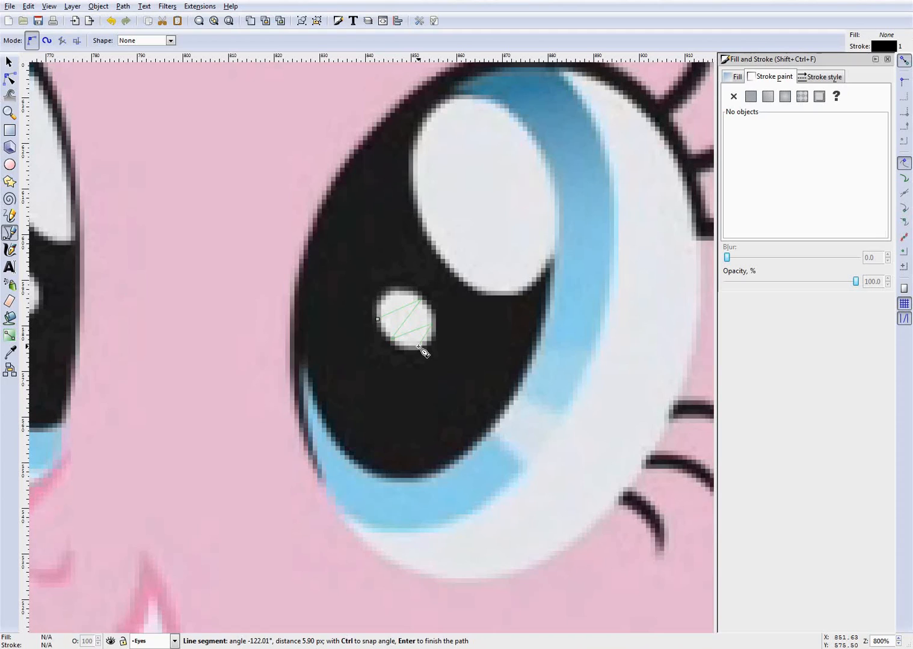
pyautogui.doubleClick(419, 347)
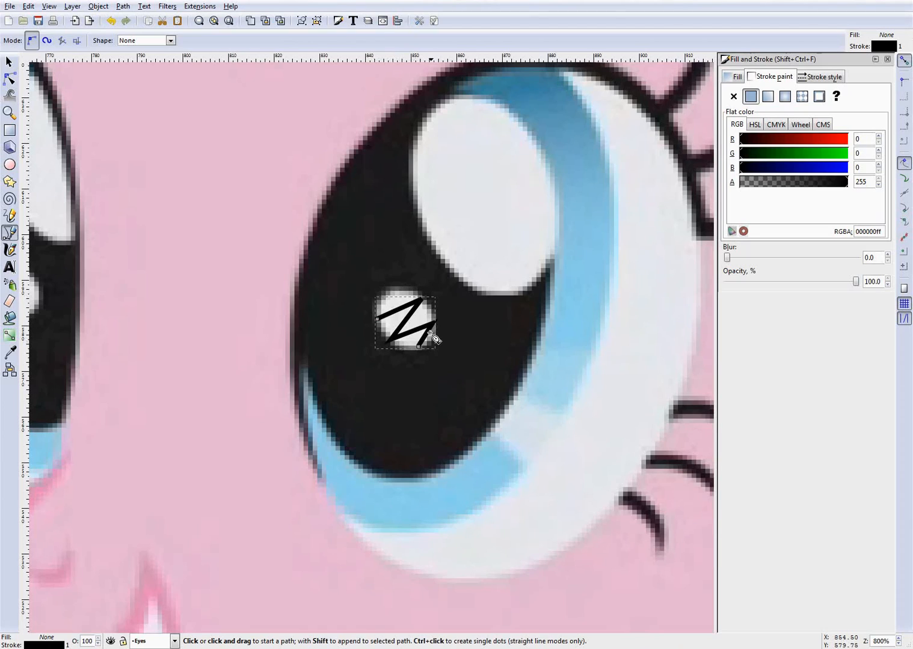
# Convert the small highlight's five-node path into an ellipse with the Ellipse by 5 Points extension
pyautogui.click(207, 7)
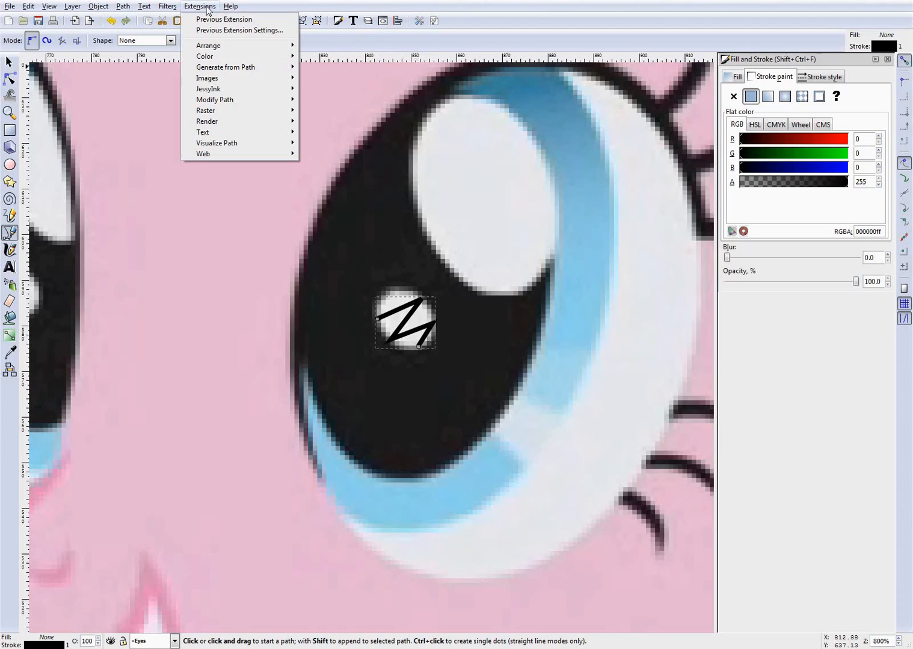
pyautogui.moveTo(236, 69)
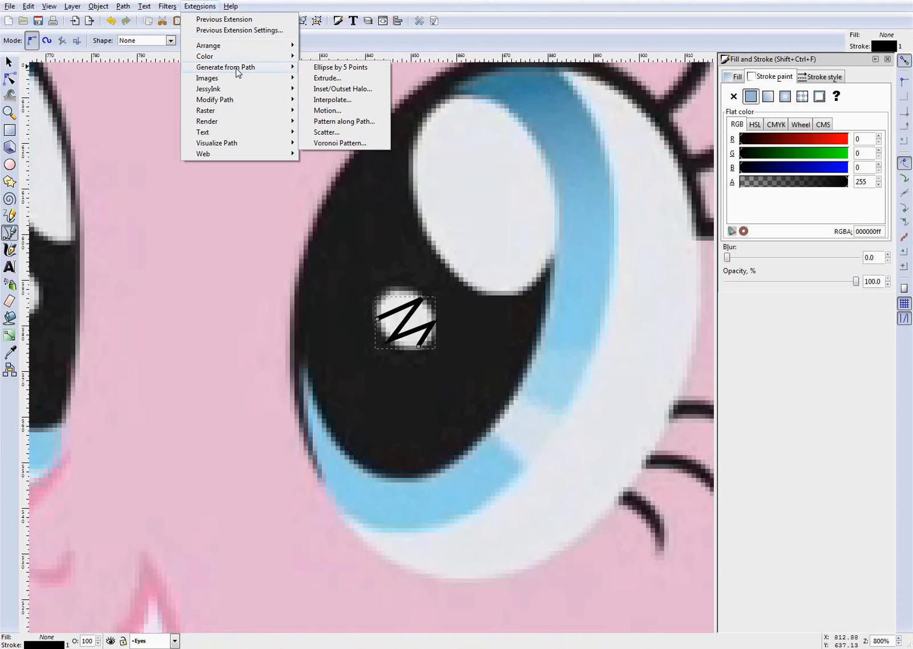
pyautogui.click(351, 69)
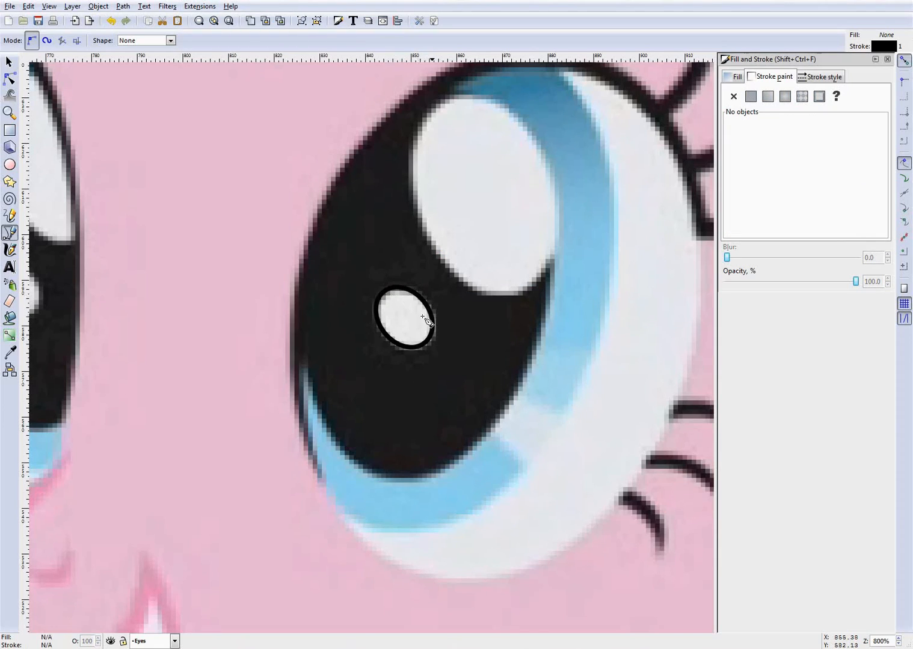
# Trace the large white highlight of the right-hand eye with a five-node path and convert it using Ellipse by 5 Points
pyautogui.scroll(4, 481, 342)
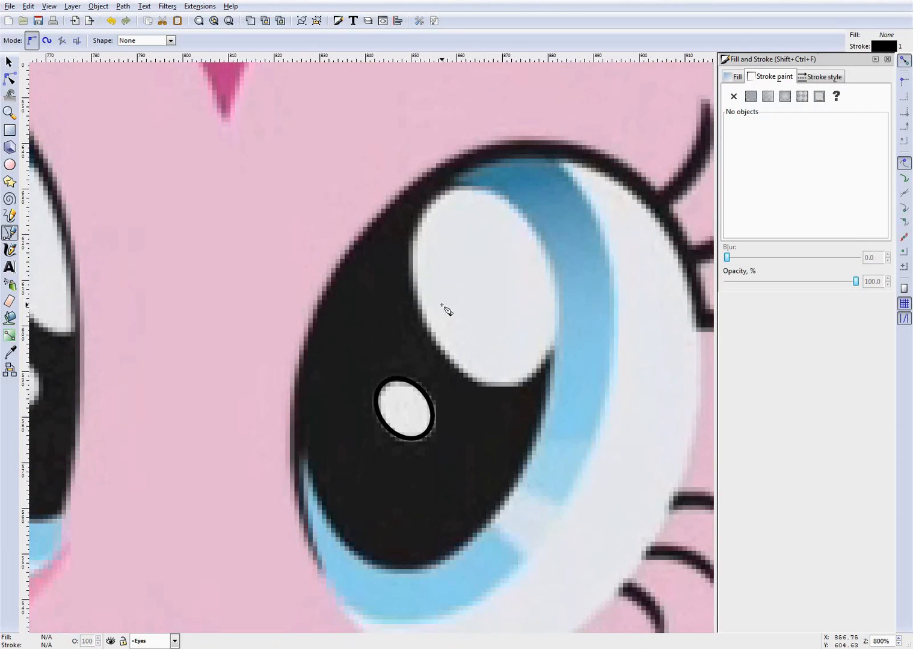
pyautogui.click(423, 312)
pyautogui.click(544, 246)
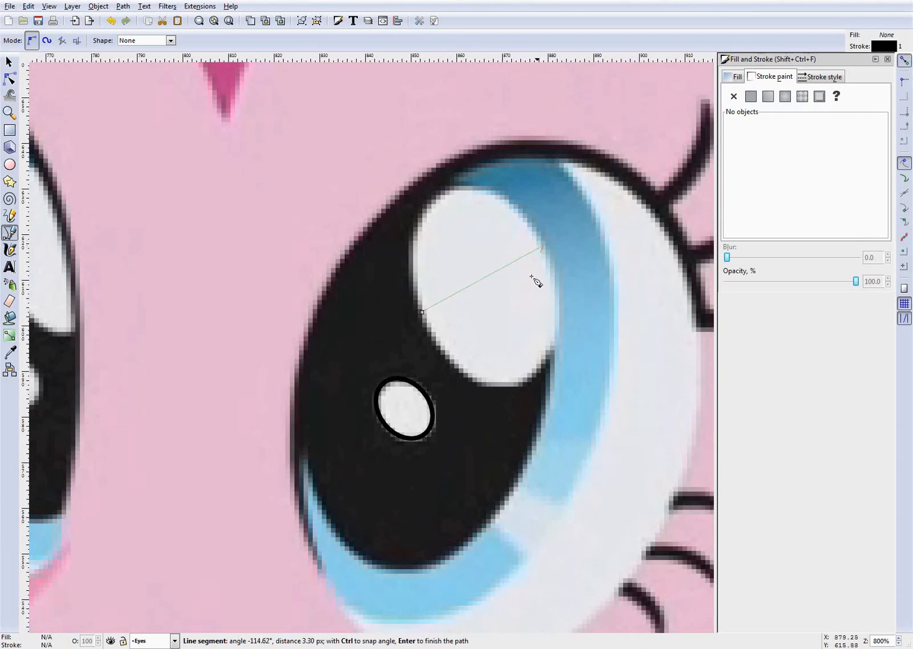
pyautogui.click(461, 366)
pyautogui.click(543, 359)
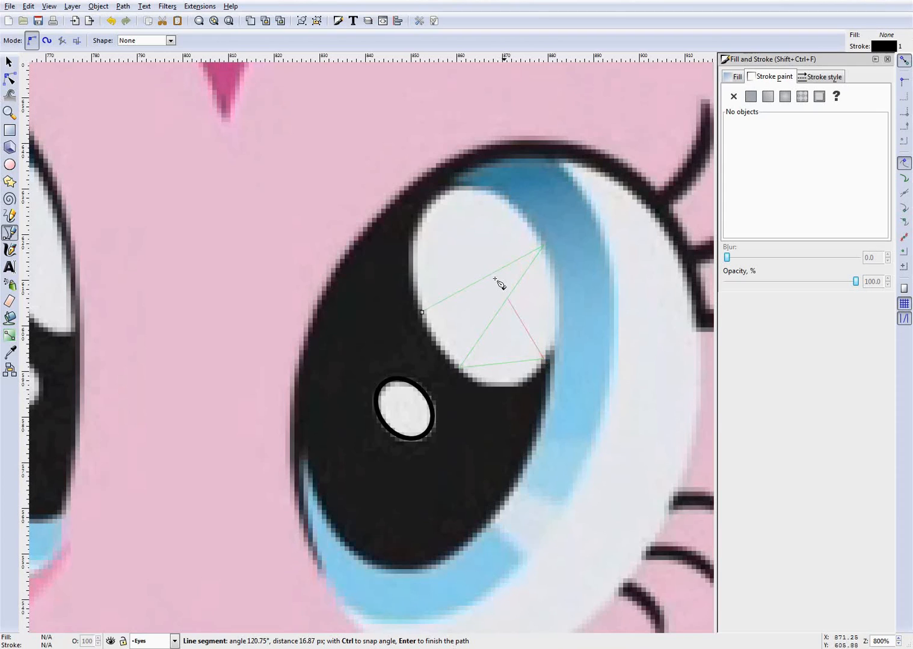
pyautogui.doubleClick(432, 204)
pyautogui.click(204, 6)
pyautogui.moveTo(262, 71)
pyautogui.click(336, 67)
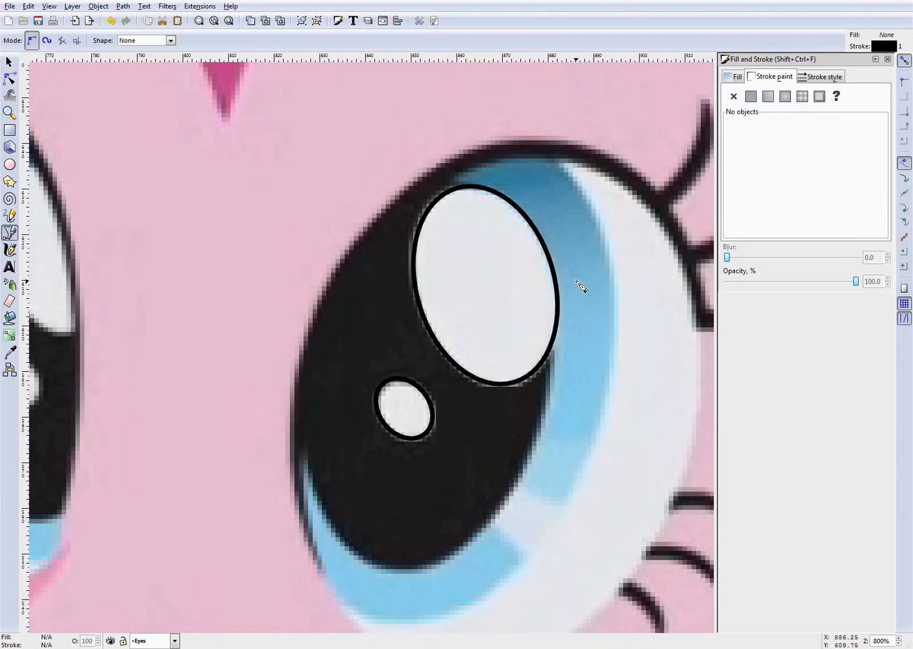
# Trace the black pupil of the right-hand eye with a five-node path and convert it using Ellipse by 5 Points
pyautogui.scroll(-5, 522, 288)
pyautogui.scroll(4, 522, 287)
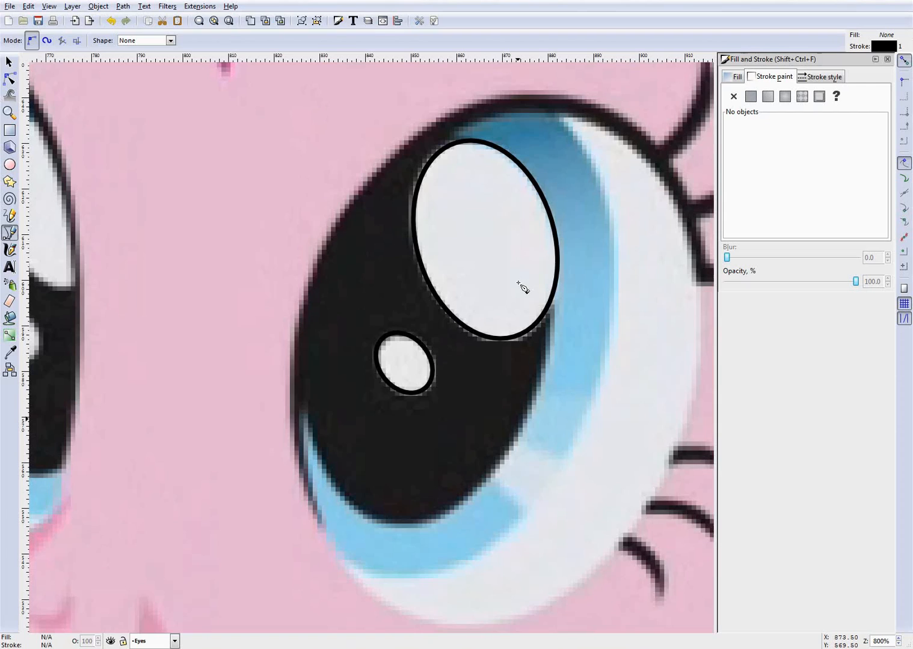
pyautogui.click(534, 405)
pyautogui.click(323, 271)
pyautogui.click(319, 457)
pyautogui.click(469, 492)
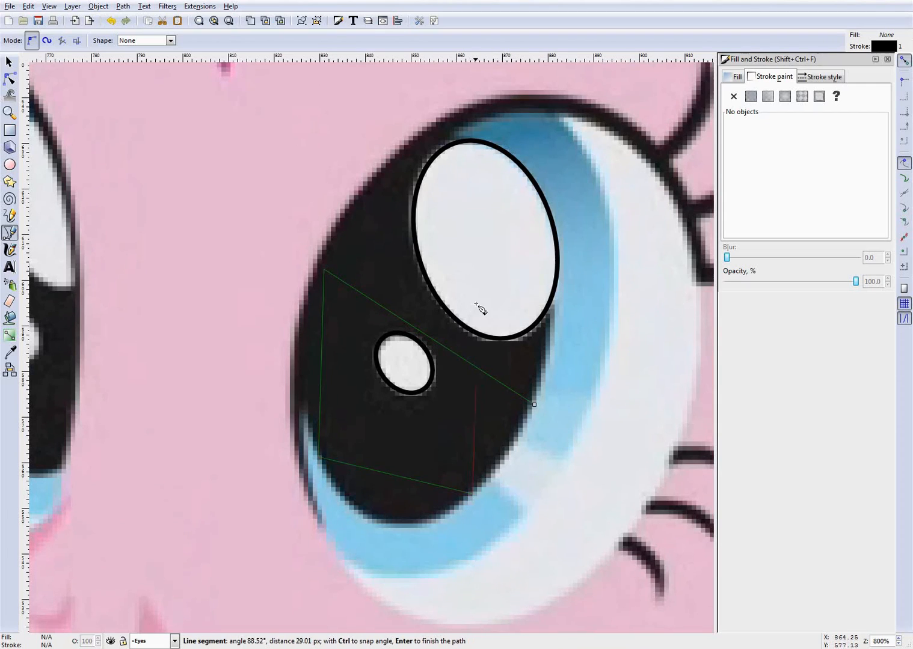
pyautogui.doubleClick(454, 139)
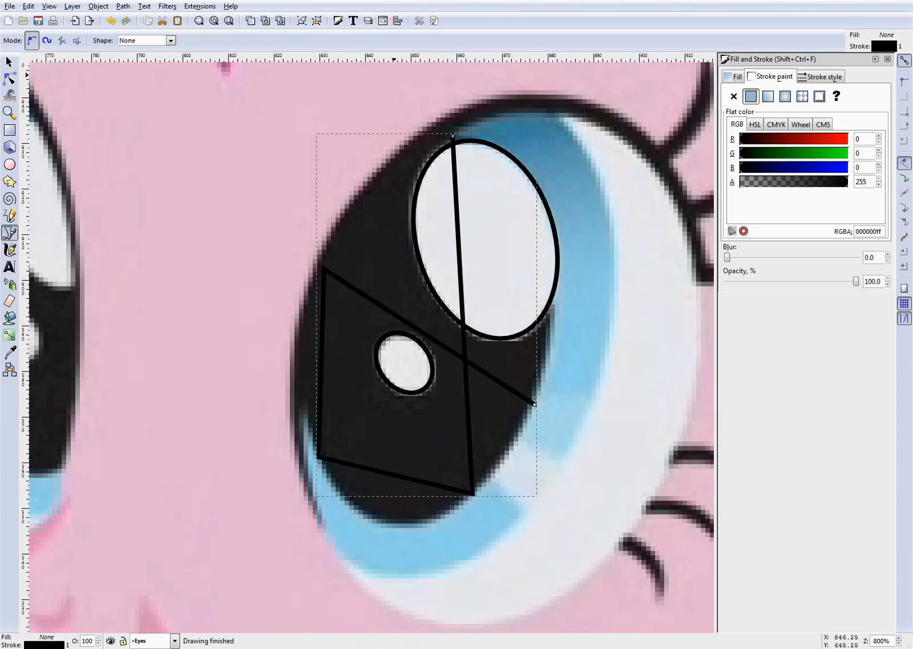
pyautogui.click(198, 7)
pyautogui.moveTo(245, 68)
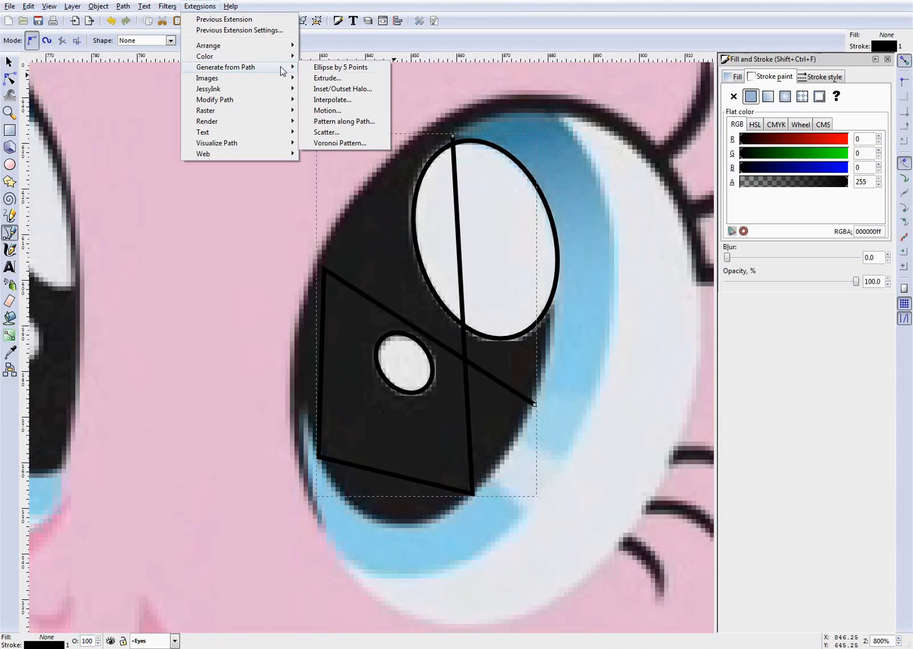
pyautogui.click(327, 69)
# Trace the outer edge of the right-hand eye's blue iris with a five-node path and convert it using Ellipse by 5 Points
pyautogui.scroll(-3, 601, 240)
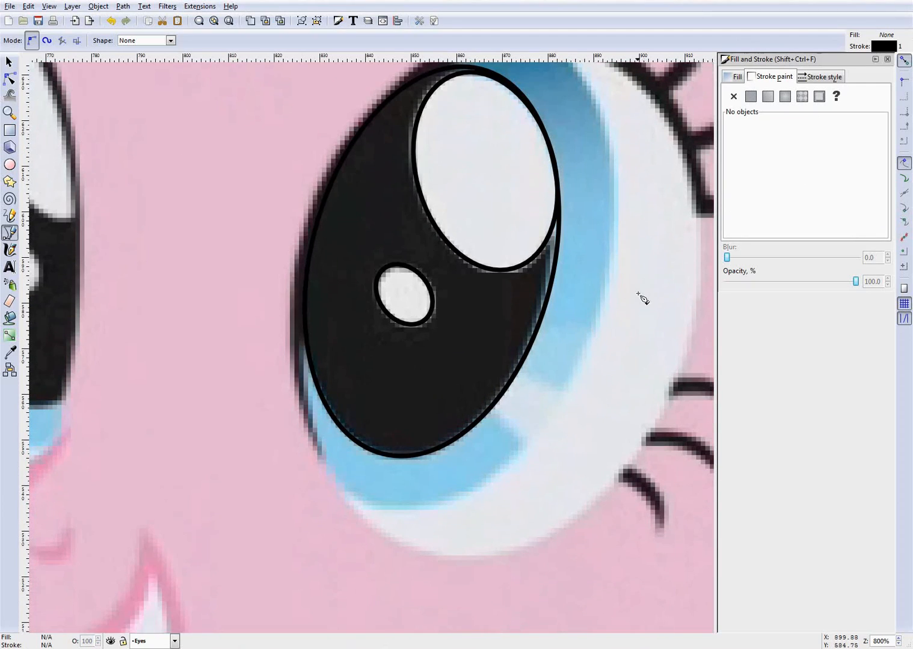
pyautogui.scroll(1, 638, 324)
pyautogui.hotkey('ctrl', 's')
pyautogui.click(590, 361)
pyautogui.click(468, 512)
pyautogui.click(337, 509)
pyautogui.click(614, 238)
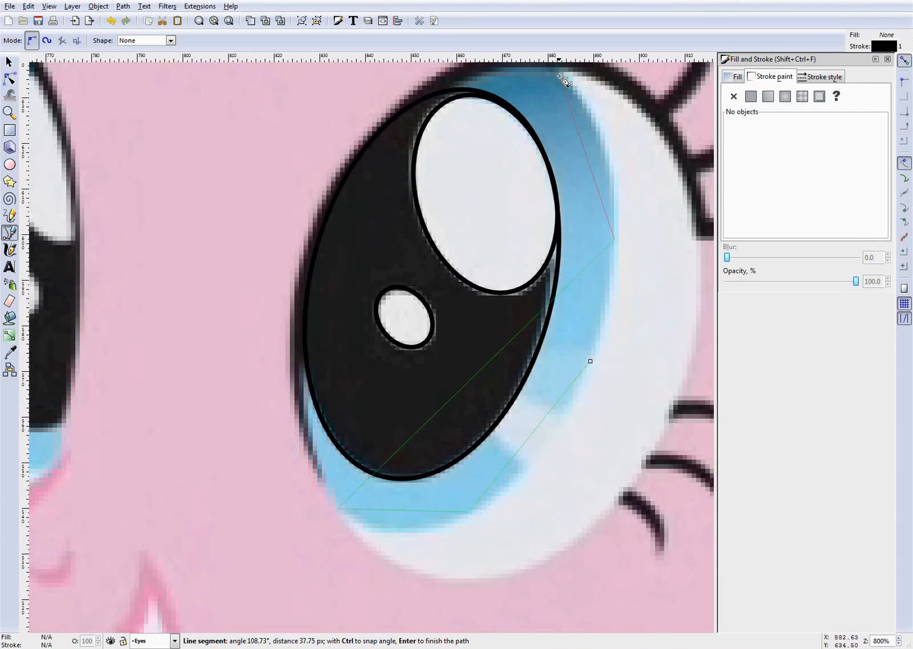
pyautogui.doubleClick(559, 74)
pyautogui.scroll(1, 474, 194)
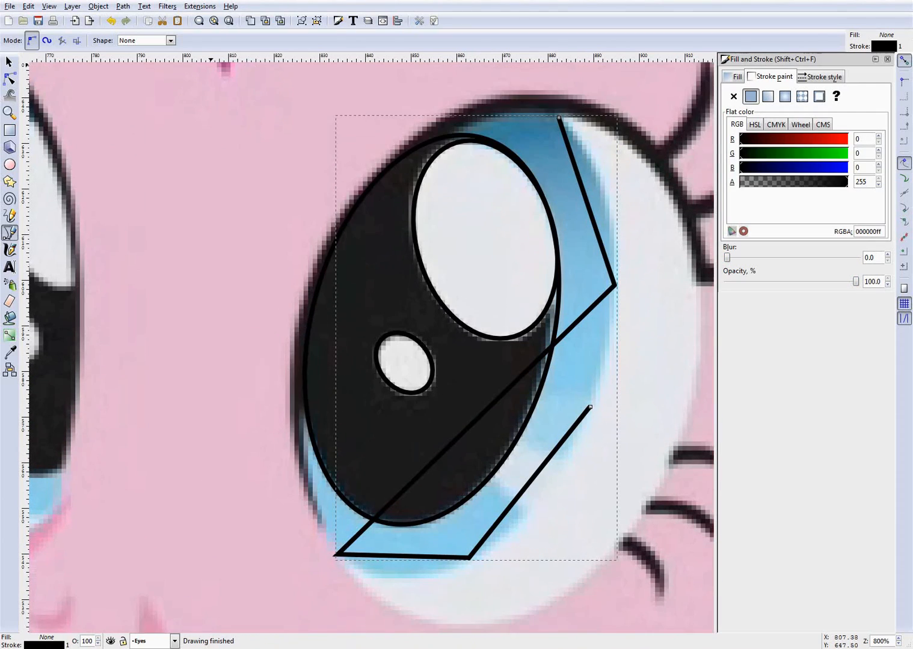
pyautogui.click(200, 6)
pyautogui.moveTo(255, 69)
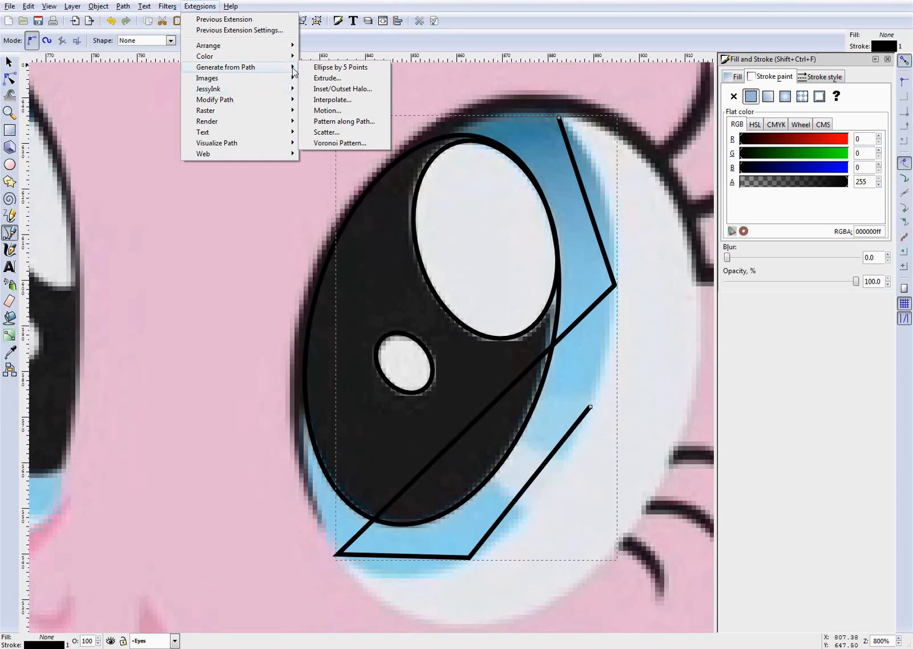
pyautogui.click(342, 68)
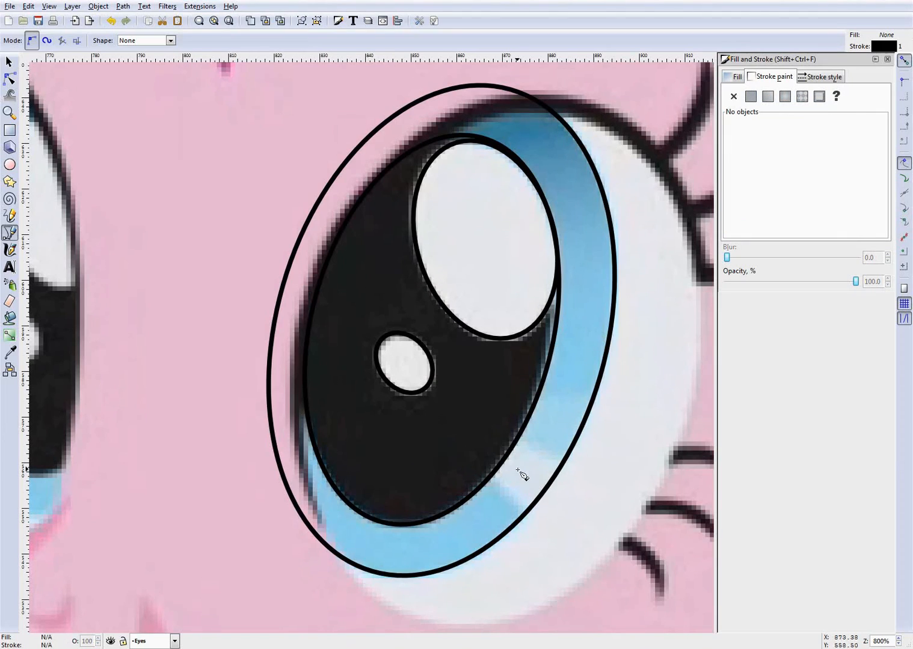
# Scale the right-hand eye's iris ellipse down to about 75.8 × 107.5 px and align it with the iris's outer edge
pyautogui.click(9, 62)
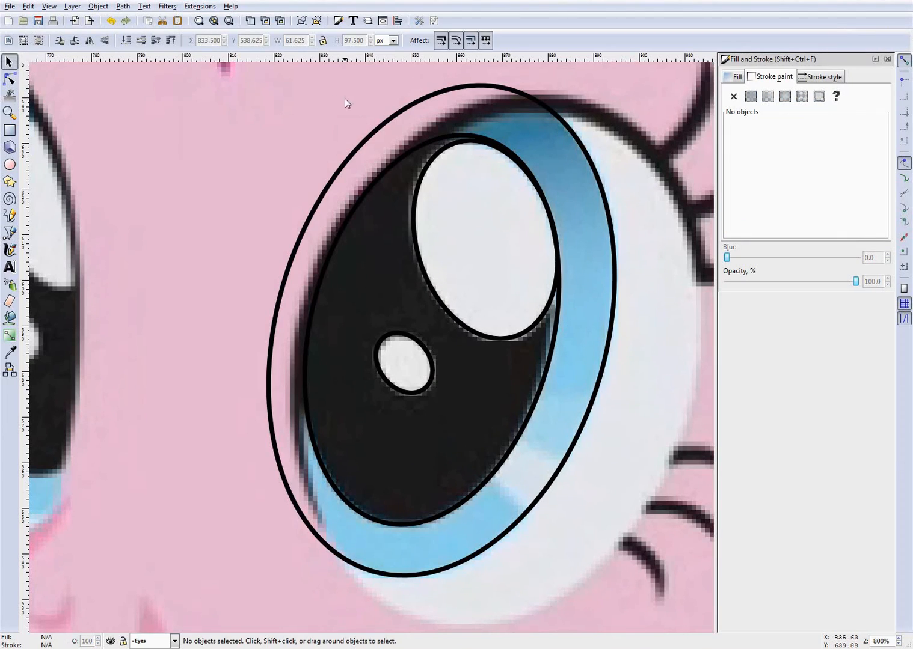
pyautogui.click(374, 131)
pyautogui.click(9, 79)
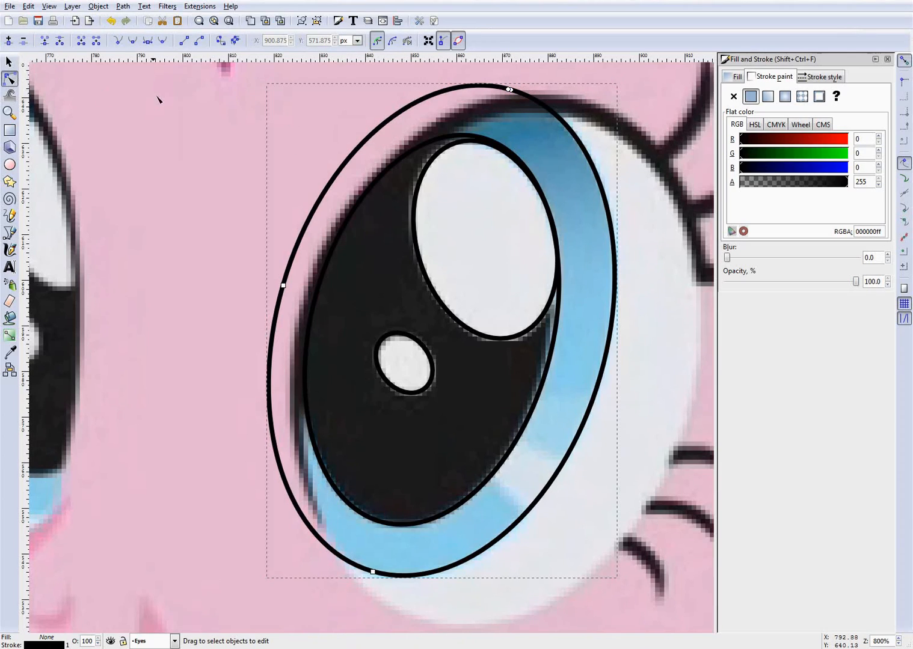
pyautogui.click(9, 61)
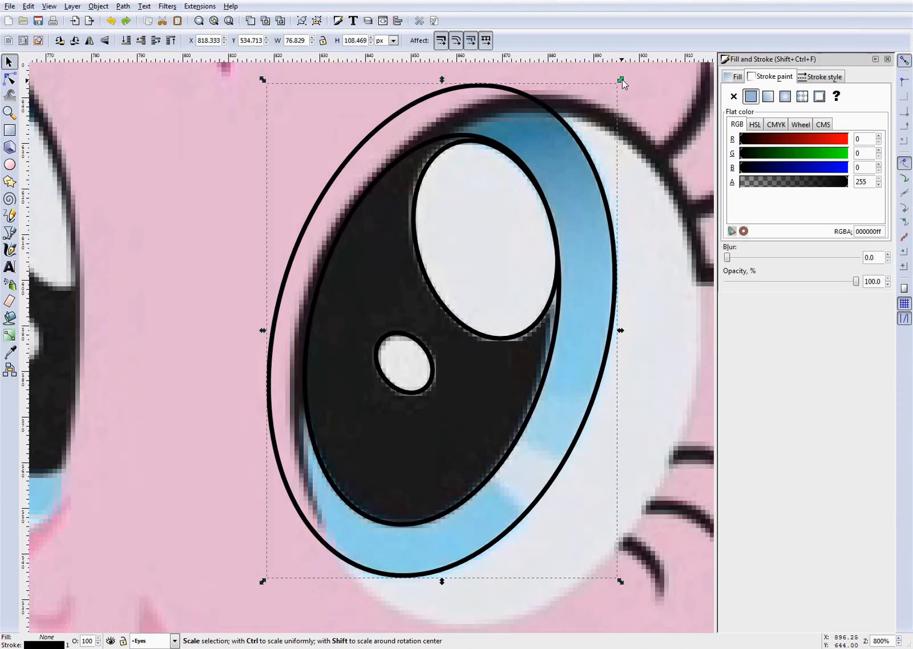
pyautogui.moveTo(620, 81); pyautogui.dragTo(615, 86)
pyautogui.moveTo(572, 143); pyautogui.dragTo(577, 143)
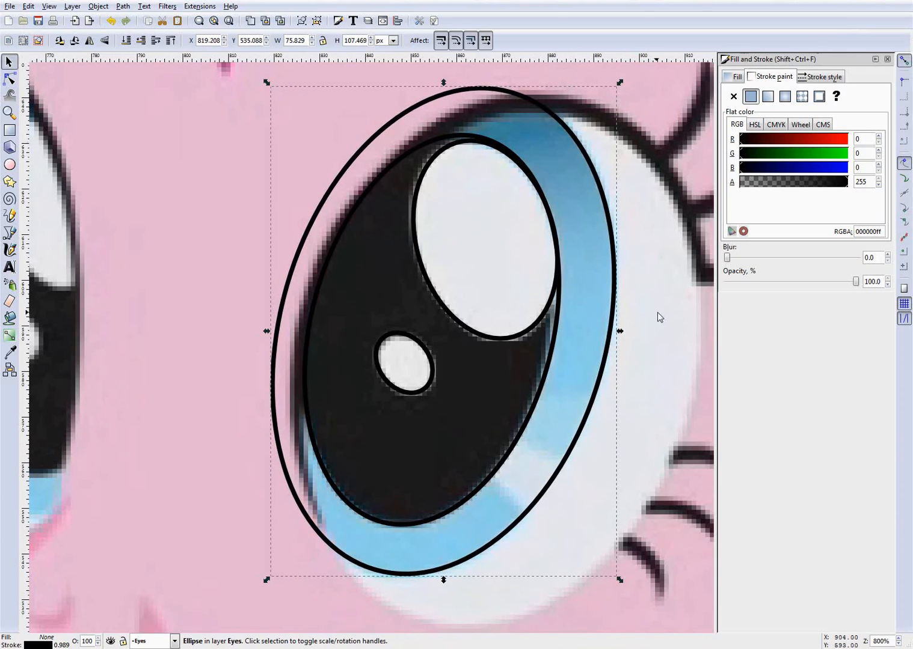
pyautogui.click(665, 348)
# Save the document
pyautogui.scroll(-2, 467, 296)
pyautogui.scroll(-3, 465, 296)
pyautogui.scroll(4, 502, 297)
pyautogui.scroll(-2, 502, 297)
pyautogui.hotkey('ctrl', 's')
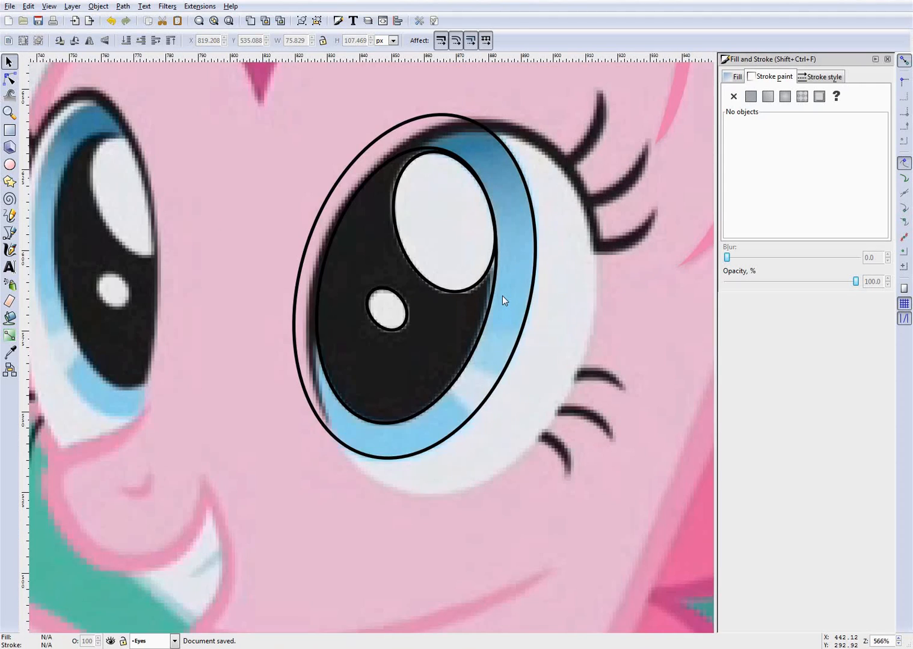
pyautogui.scroll(2, 502, 296)
pyautogui.click(471, 167)
pyautogui.click(337, 137)
pyautogui.click(461, 162)
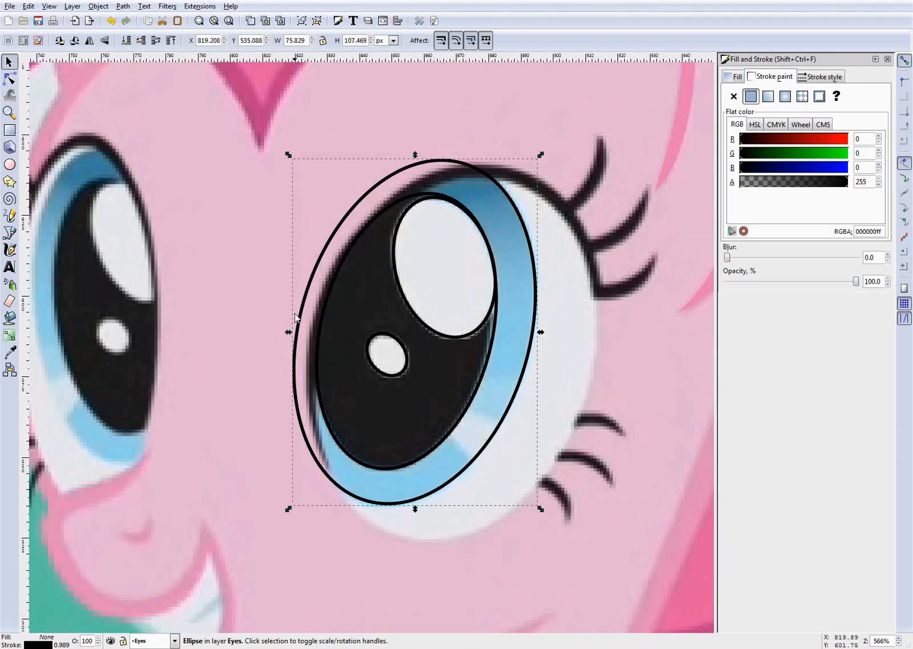
pyautogui.press('Escape')
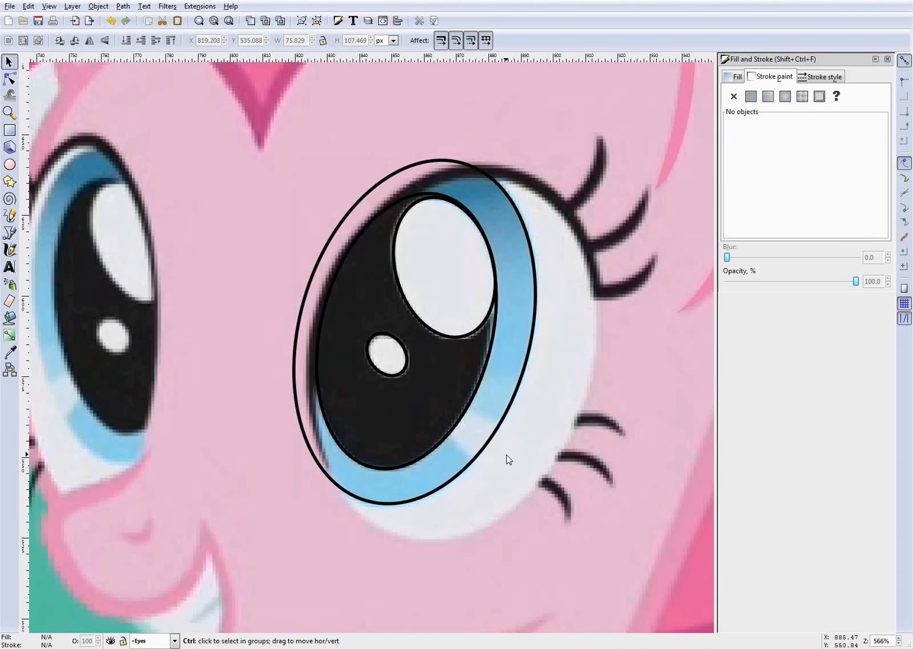
# Trace the outer edge of the right-hand eye's white with an open five-node straight-line path
pyautogui.scroll(1, 507, 460)
pyautogui.press('b')
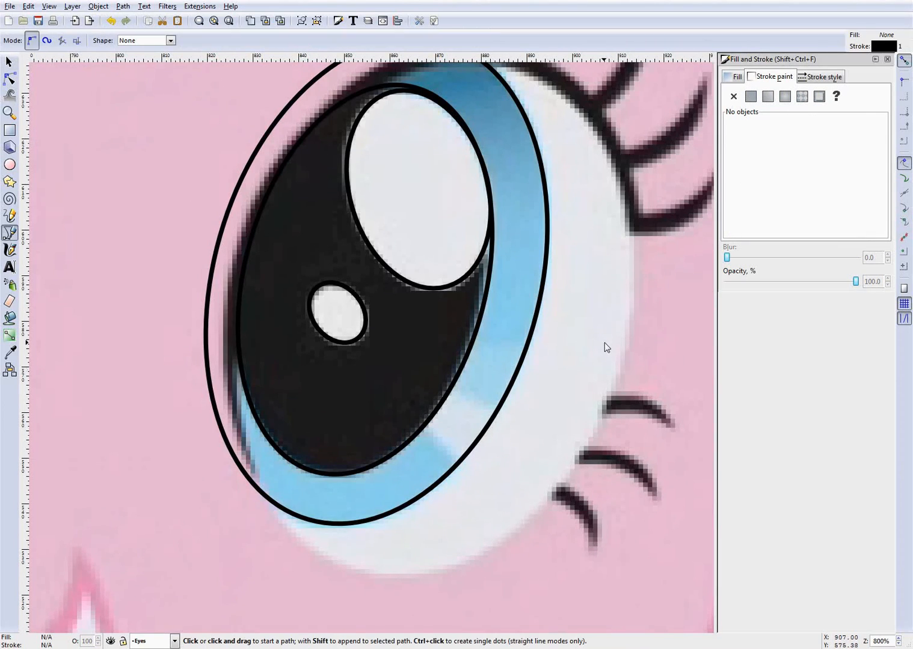
pyautogui.scroll(6, 550, 179)
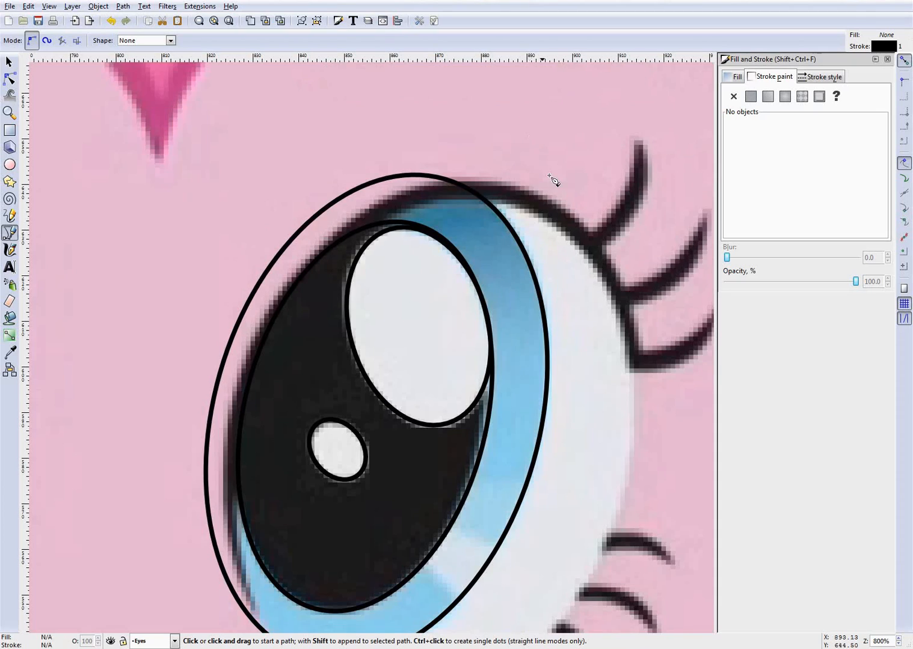
pyautogui.scroll(-4, 314, 535)
pyautogui.scroll(-1, 313, 535)
pyautogui.click(276, 537)
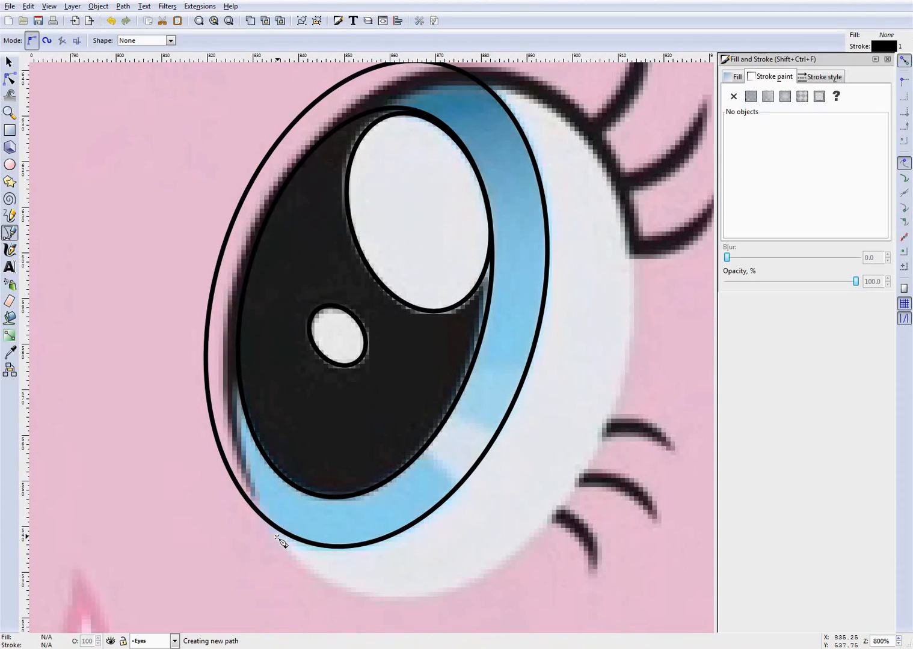
pyautogui.click(325, 580)
pyautogui.click(489, 573)
pyautogui.click(631, 336)
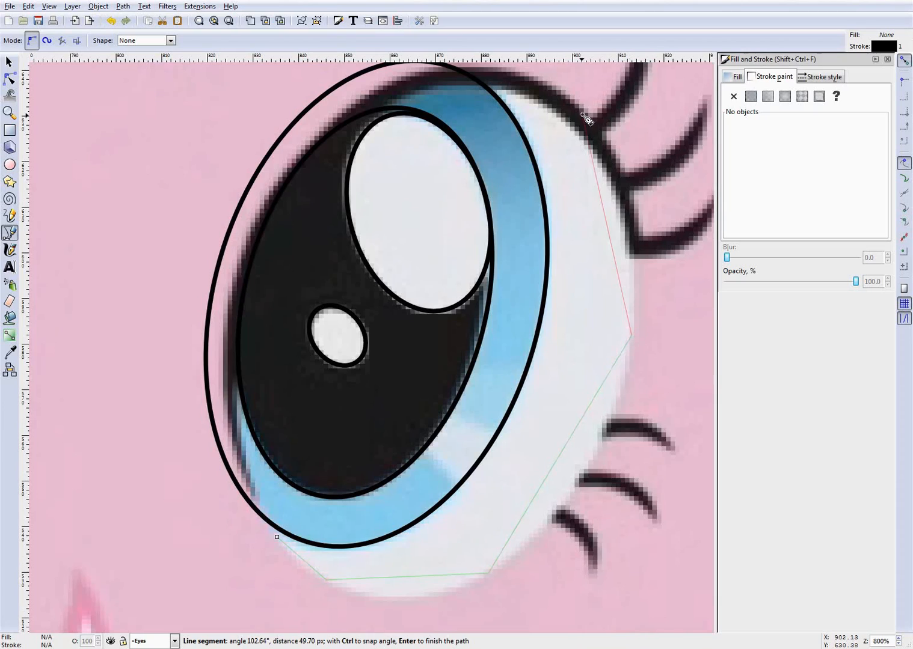
pyautogui.doubleClick(532, 97)
# Convert the eye white's five-node path into an ellipse with the Ellipse by 5 Points extension
pyautogui.click(199, 7)
pyautogui.moveTo(265, 68)
pyautogui.click(313, 68)
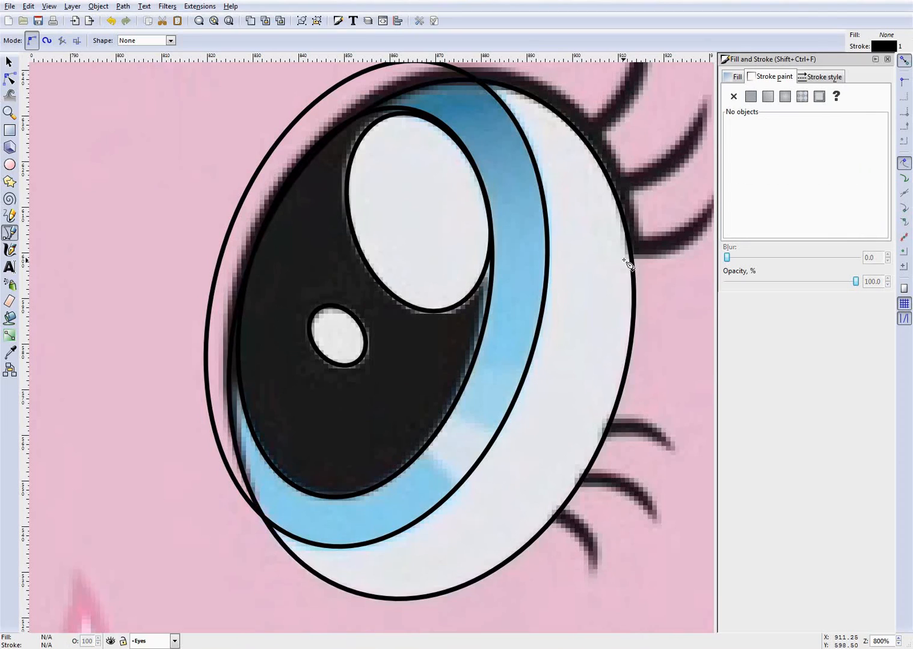
# Enlarge the ellipse around the right-hand eye's white to about 90.1 × 115.2 px and deselect it
pyautogui.scroll(2, 612, 214)
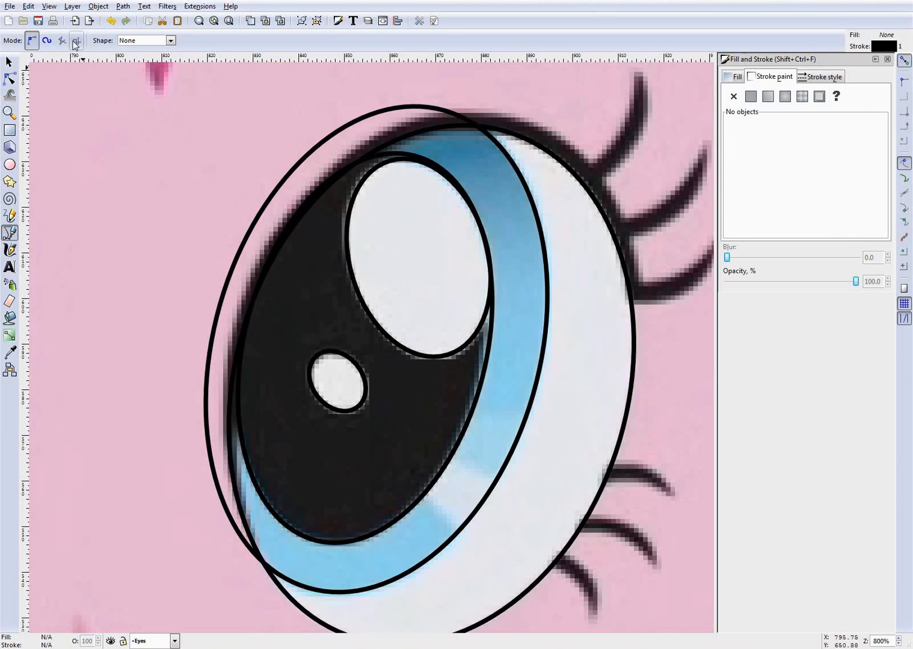
pyautogui.click(9, 61)
pyautogui.click(544, 153)
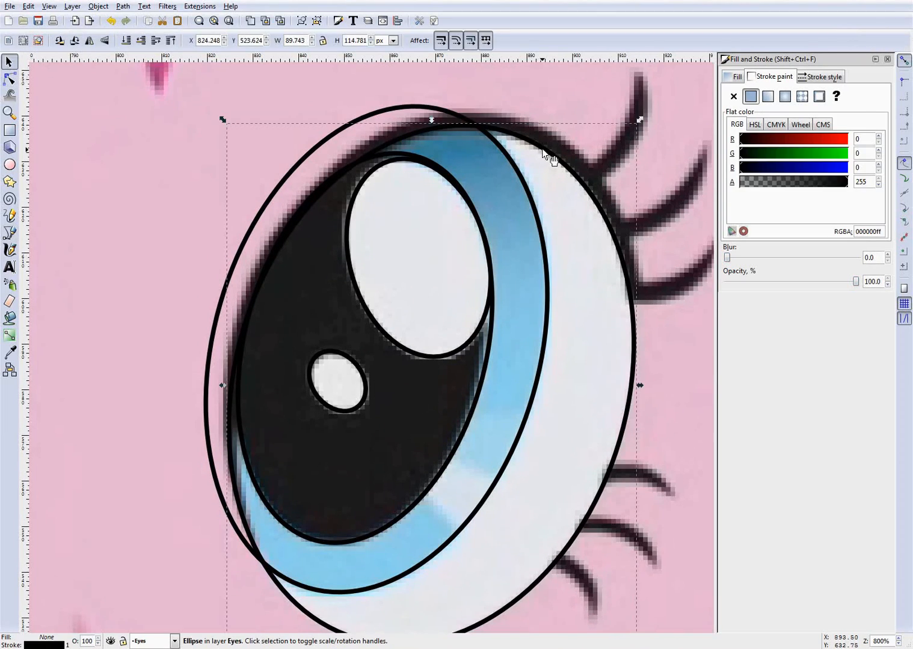
pyautogui.moveTo(642, 119); pyautogui.dragTo(643, 119)
pyautogui.scroll(-10, 485, 303)
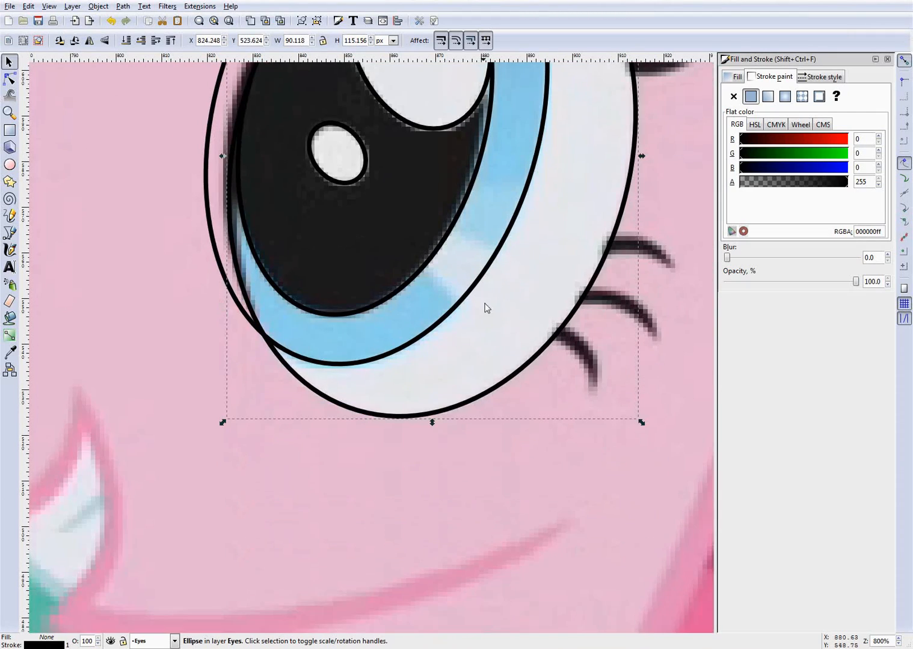
pyautogui.click(676, 351)
# Inspect the traced right-hand eye and compare it with the eye in the Pinkie Pie color guide PDF
pyautogui.scroll(5, 526, 343)
pyautogui.scroll(-1, 527, 343)
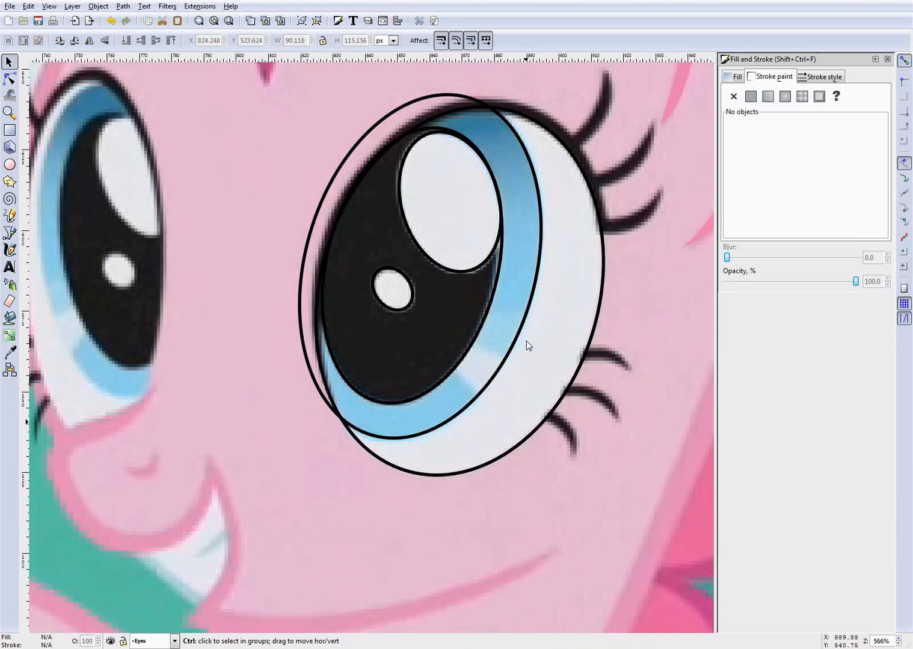
pyautogui.scroll(1, 526, 342)
pyautogui.scroll(-1, 503, 368)
pyautogui.scroll(1, 503, 370)
pyautogui.scroll(-1, 475, 377)
pyautogui.scroll(1, 447, 376)
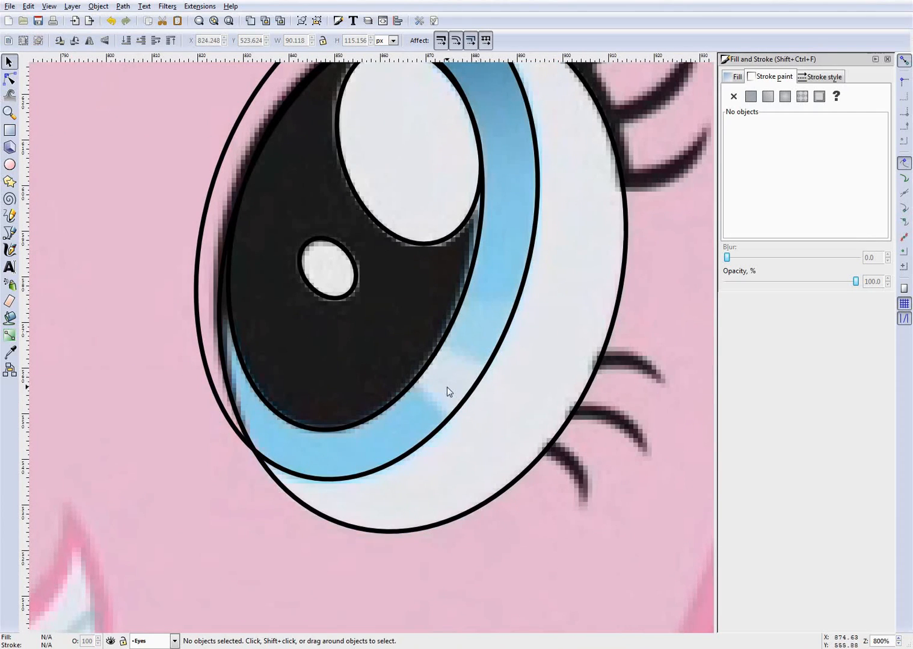
pyautogui.hotkey('alt', 'Tab')
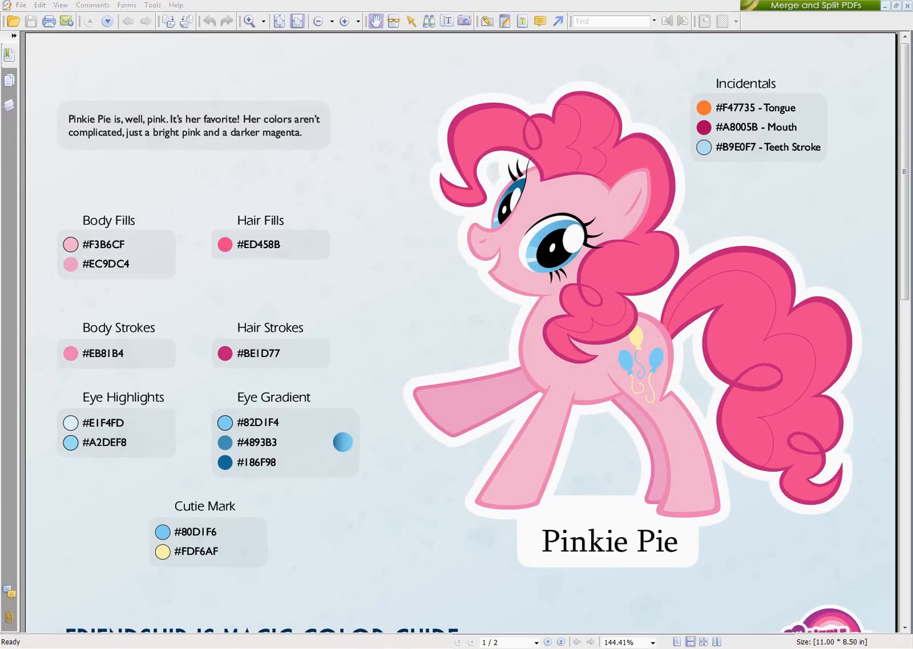
pyautogui.hotkey('alt', 'Tab')
# Examine the pale highlight band crossing the lower part of the right-hand eye's blue iris
pyautogui.scroll(1, 421, 431)
pyautogui.scroll(-1, 422, 431)
pyautogui.scroll(-4, 422, 431)
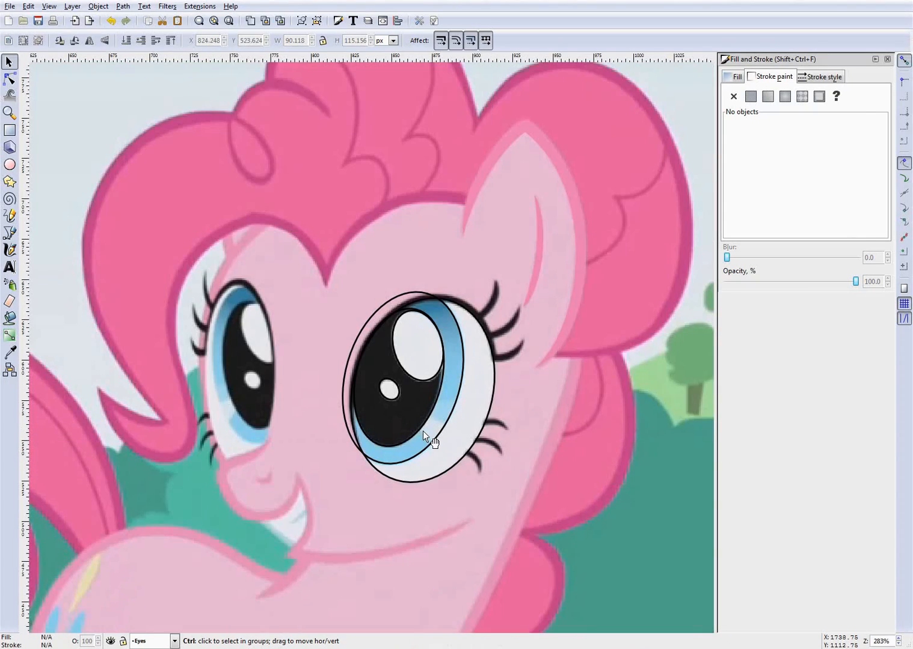
pyautogui.scroll(5, 422, 432)
pyautogui.scroll(-1, 421, 386)
pyautogui.scroll(1, 421, 386)
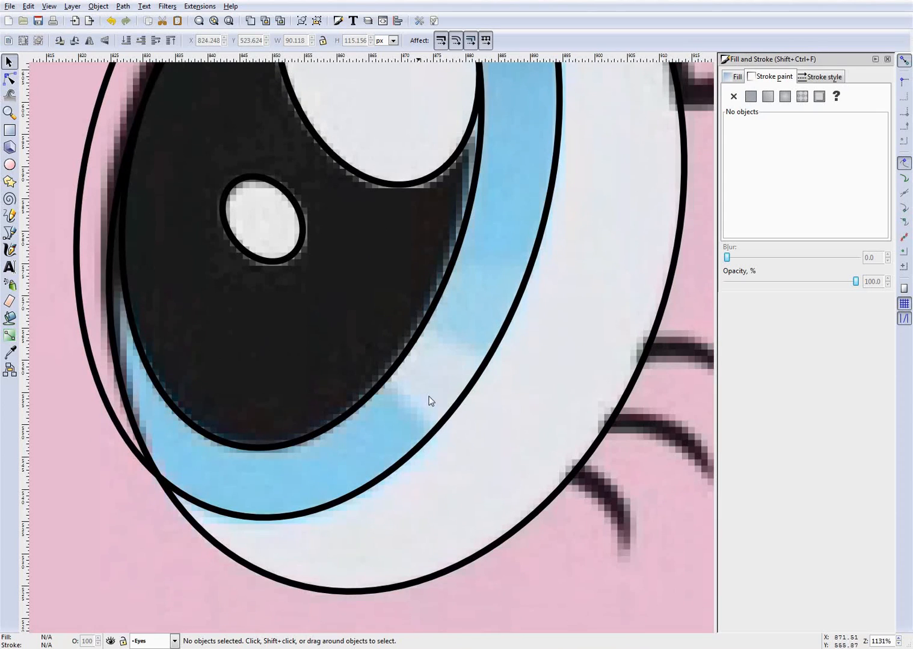
pyautogui.hotkey('alt', 'space')
pyautogui.press('Escape')
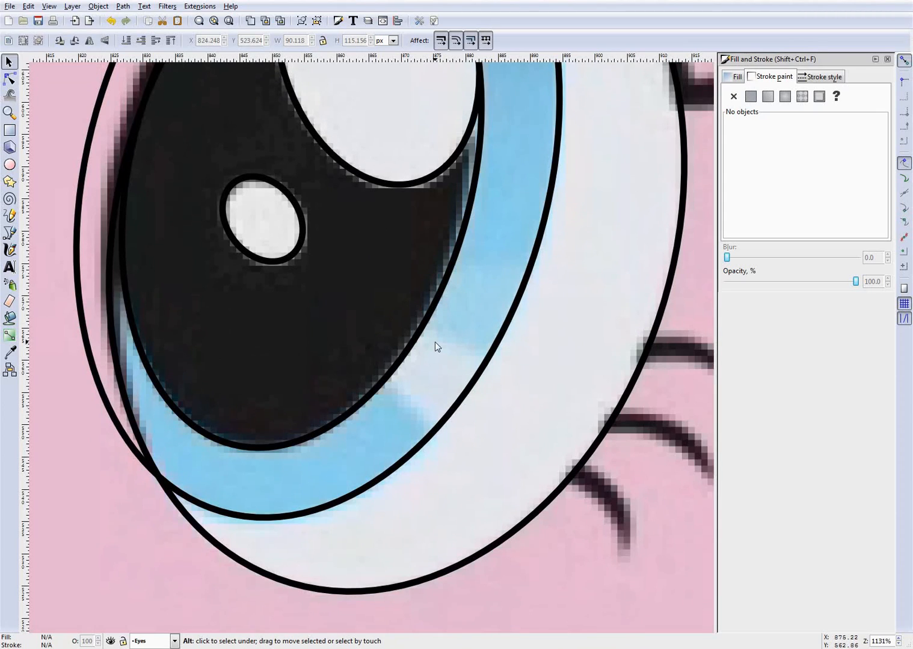
pyautogui.scroll(5, 435, 341)
pyautogui.scroll(-3, 623, 362)
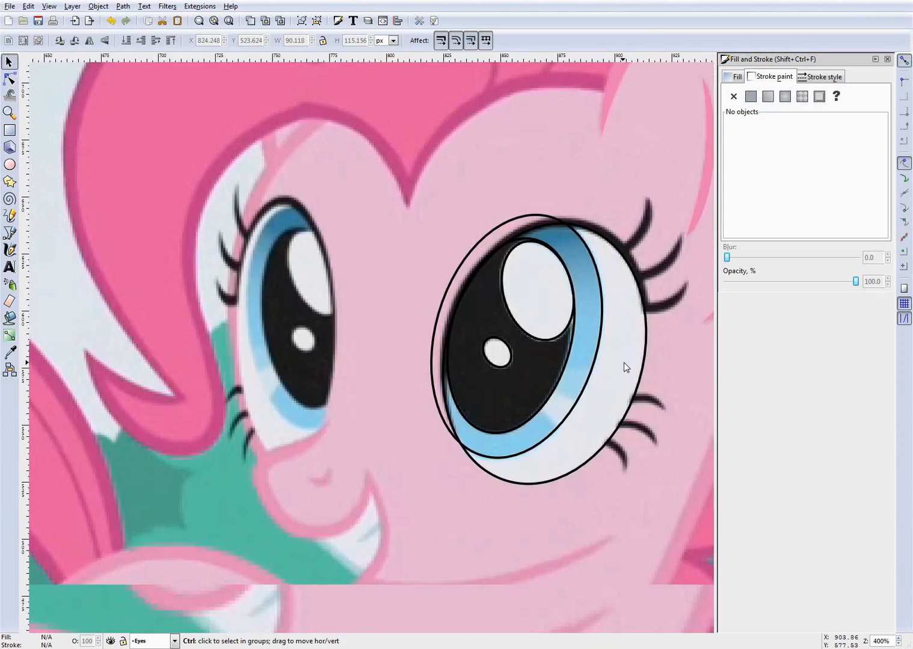
pyautogui.scroll(3, 637, 366)
pyautogui.scroll(-1, 634, 361)
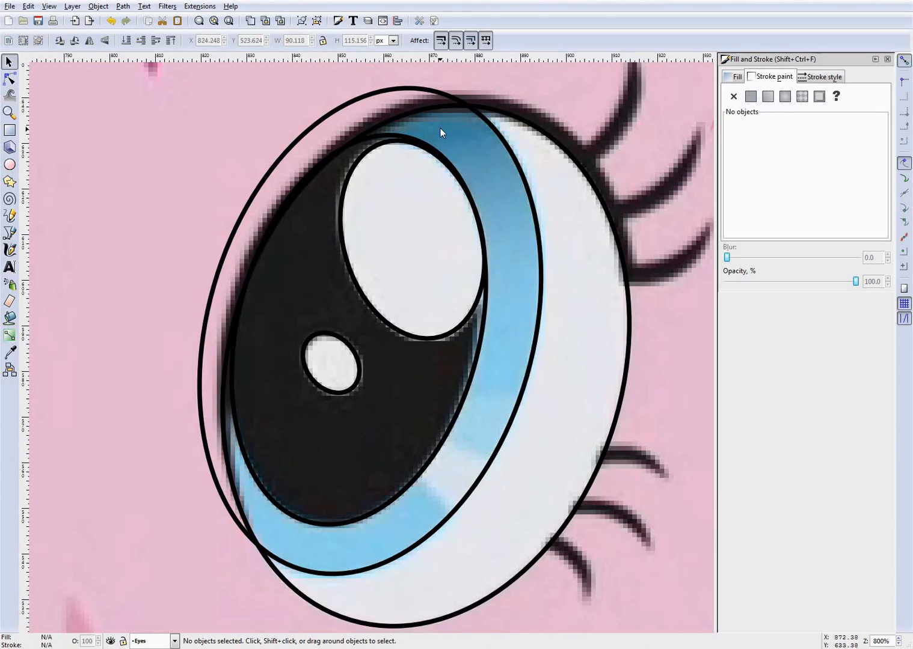
pyautogui.scroll(-1, 477, 434)
pyautogui.scroll(1, 441, 449)
pyautogui.scroll(1, 439, 445)
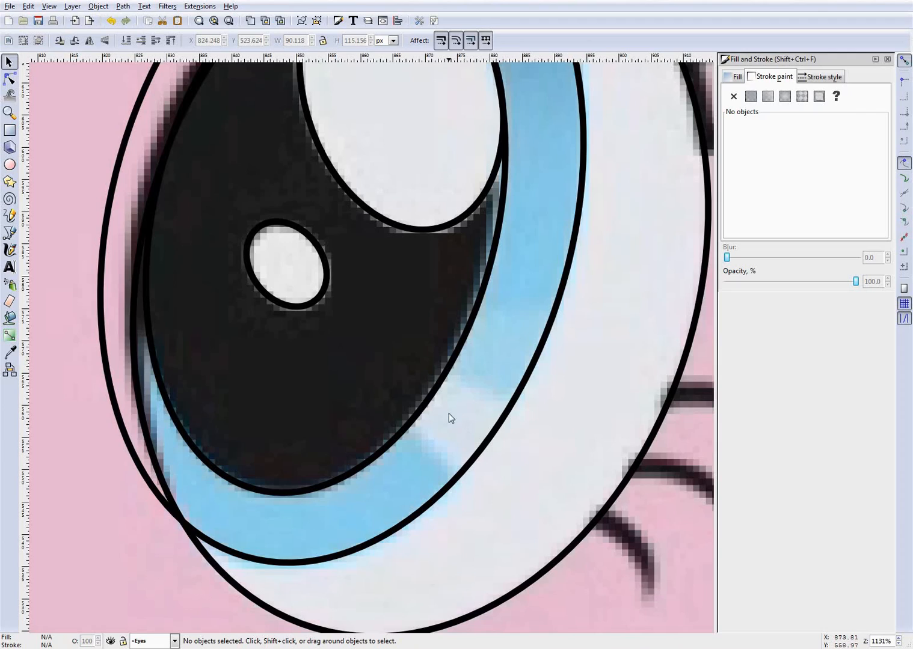
# Draw a closed triangular path from inside the small highlight out past the iris, covering the pale highlight band
pyautogui.press('b')
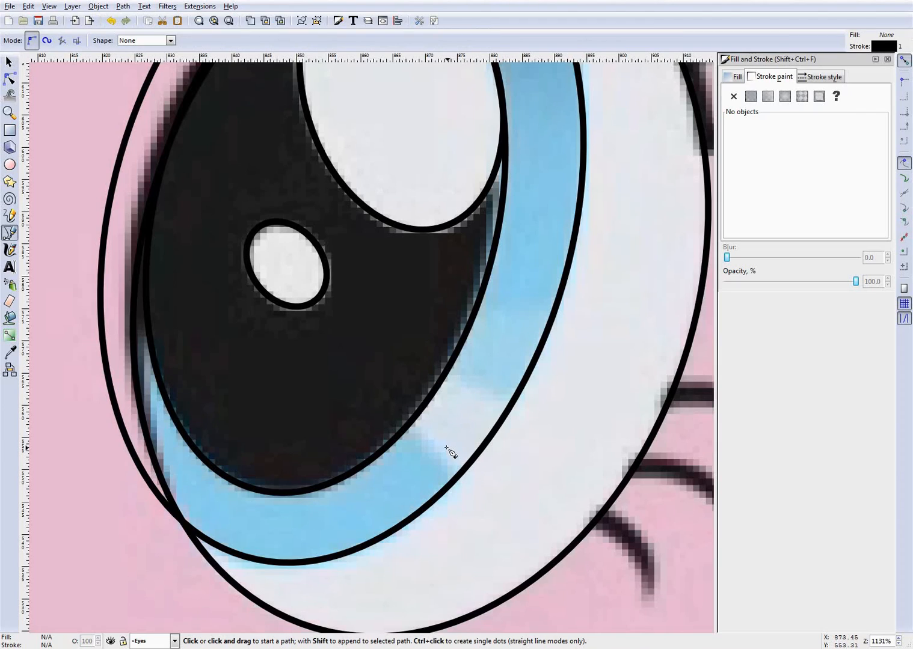
pyautogui.click(278, 269)
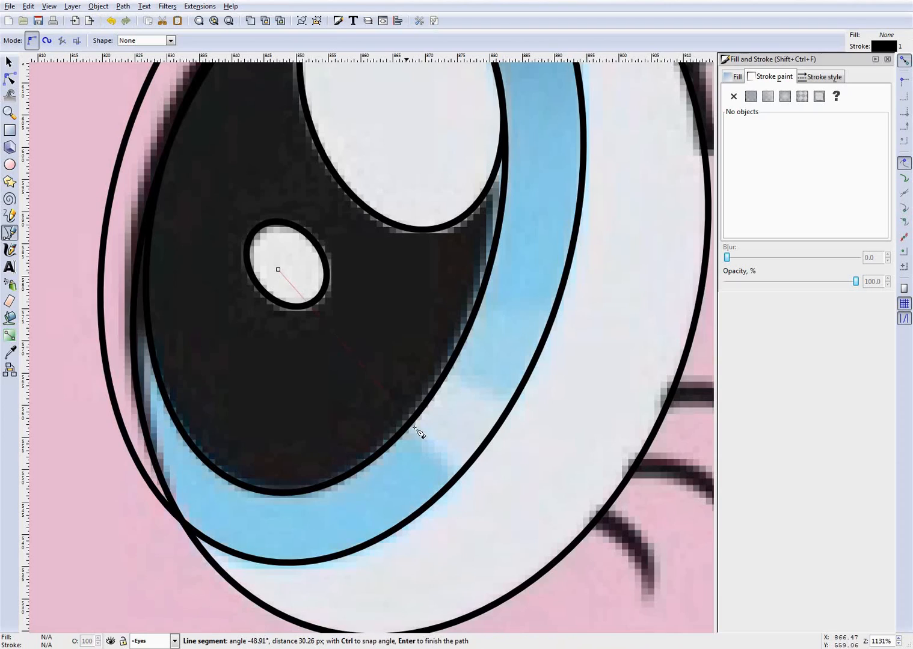
pyautogui.click(508, 535)
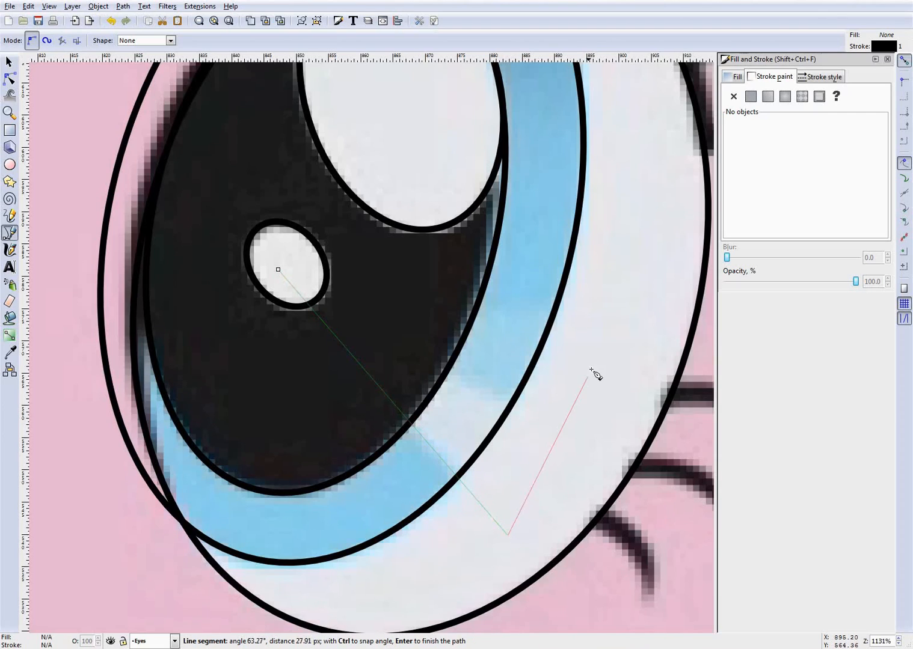
pyautogui.click(625, 327)
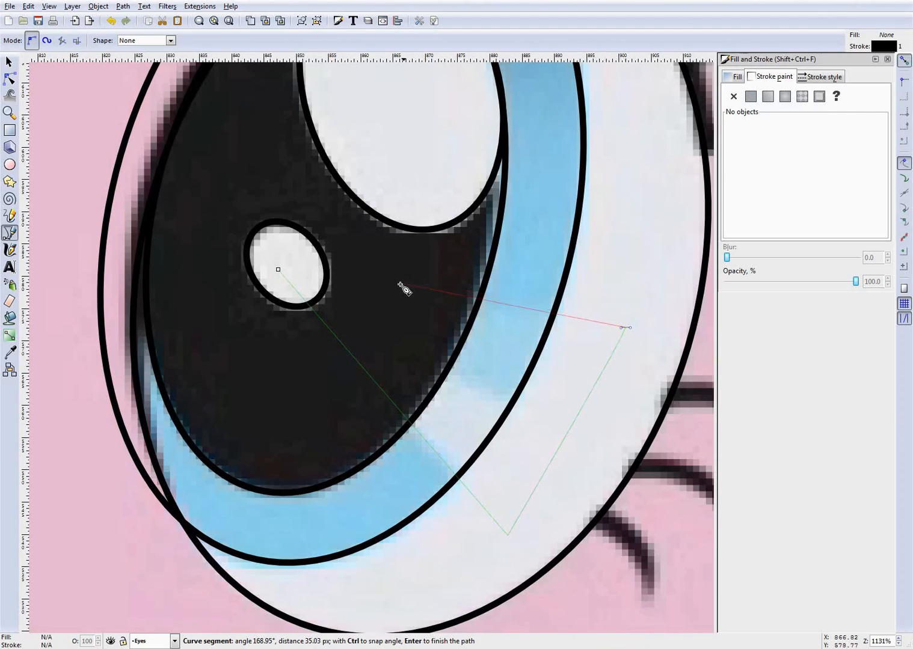
pyautogui.click(278, 270)
pyautogui.scroll(-3, 550, 350)
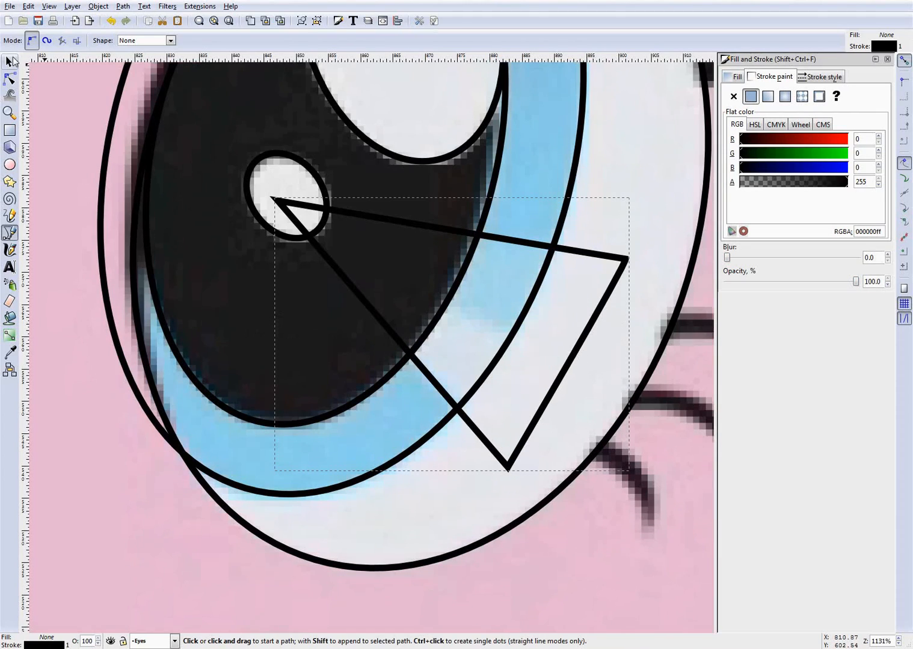
# Add a node at the middle of the triangle's outer side
pyautogui.click(10, 64)
pyautogui.click(9, 79)
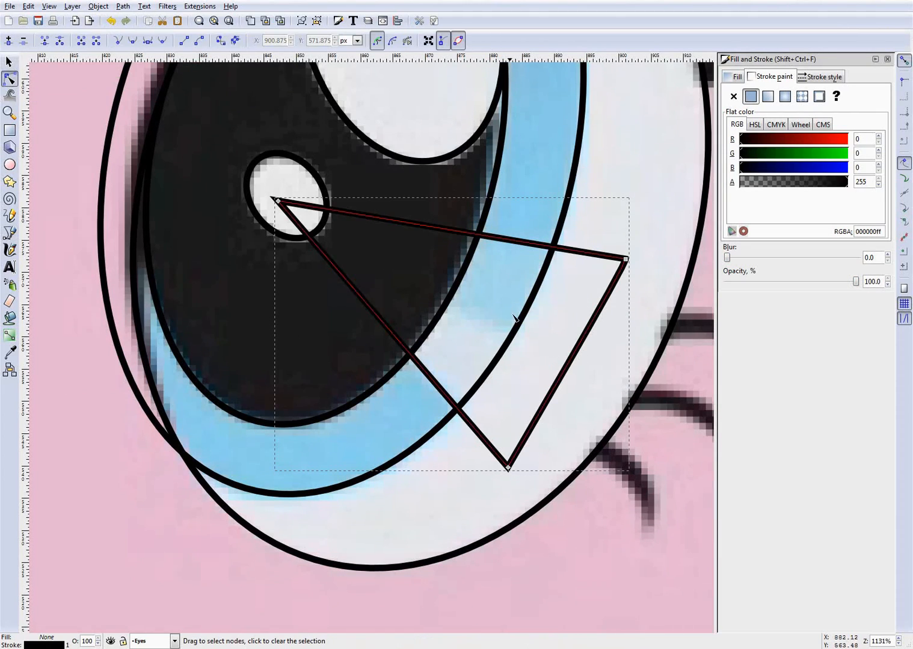
pyautogui.doubleClick(568, 364)
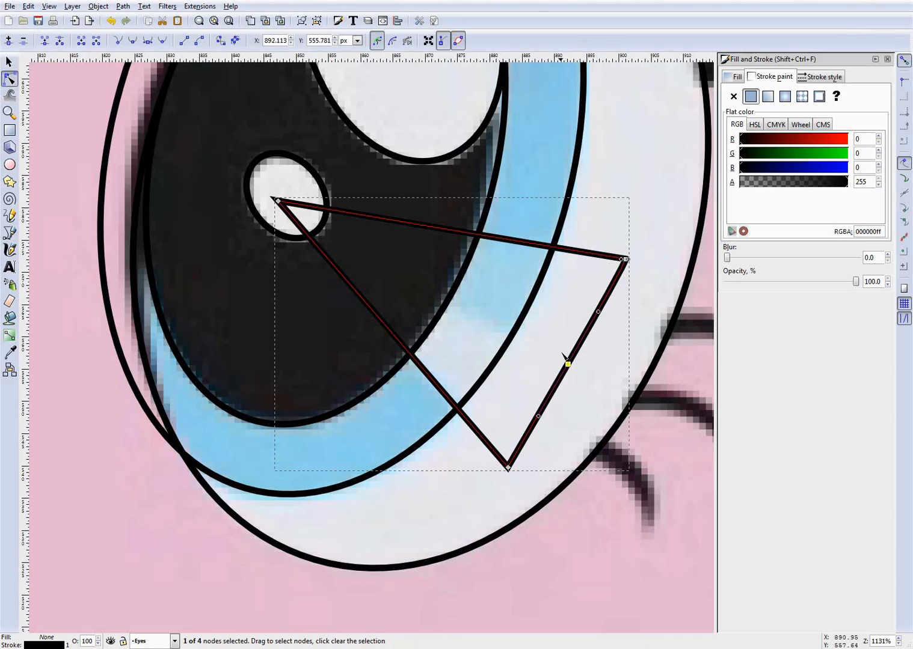
pyautogui.click(71, 6)
pyautogui.moveTo(51, 7)
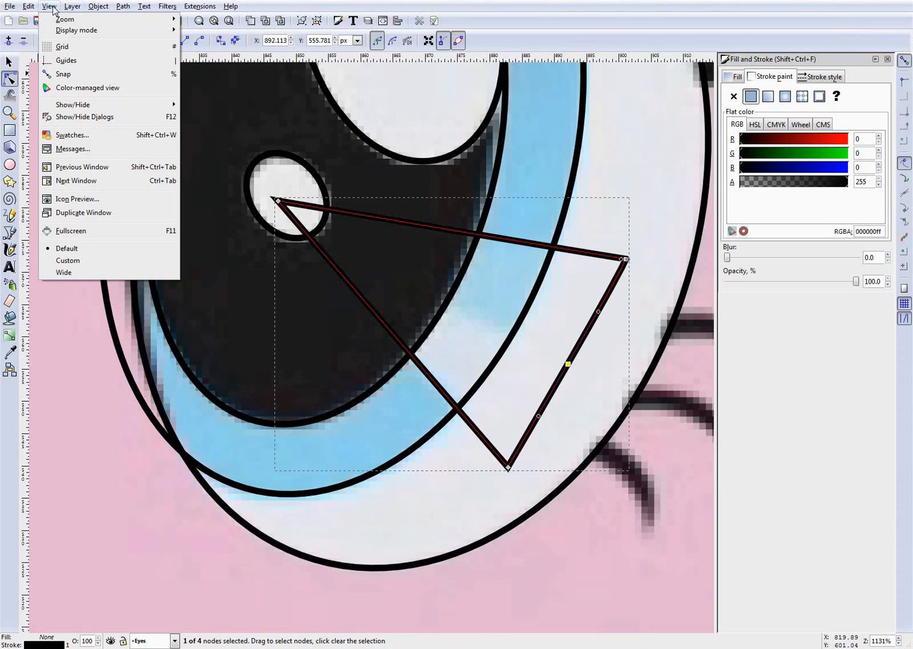
pyautogui.moveTo(107, 7)
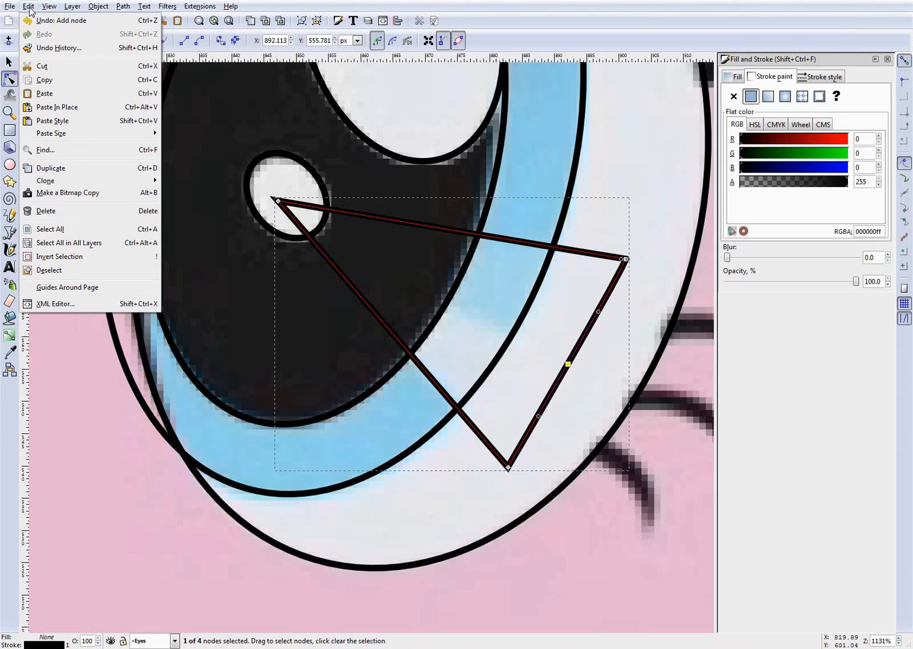
pyautogui.click(88, 172)
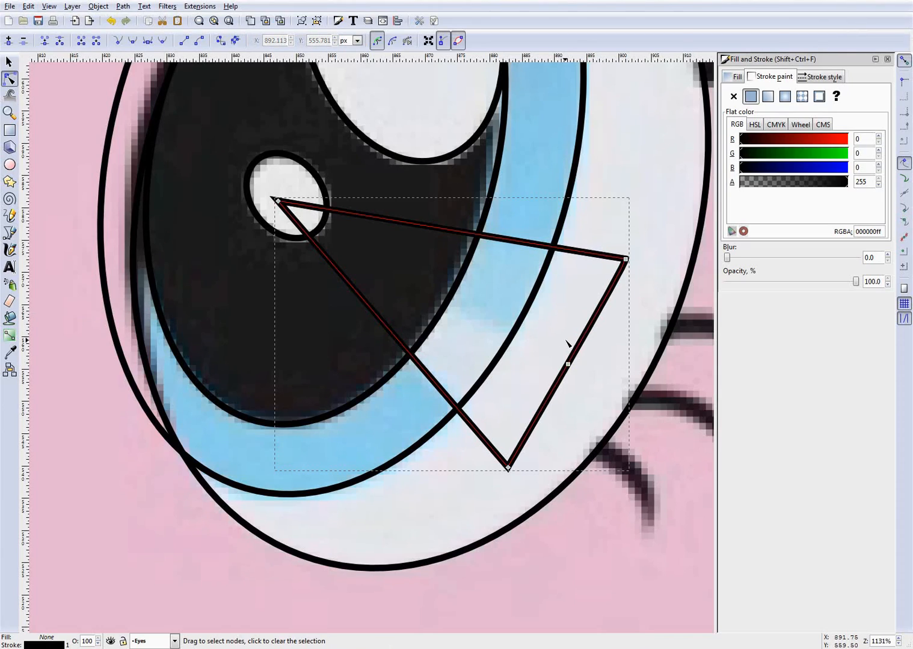
# Delete the upper outer corner node of one copy of the highlight triangle and make its inner and midpoint nodes corners, leaving the straight-sided lower half
pyautogui.moveTo(625, 259); pyautogui.dragTo(372, 427)
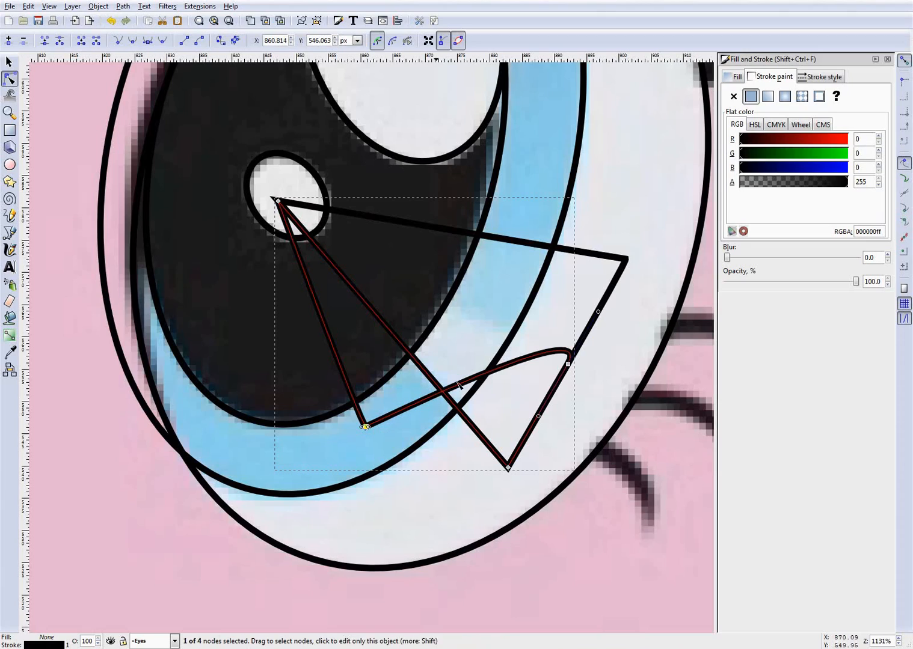
pyautogui.hotkey('ctrl', 'z')
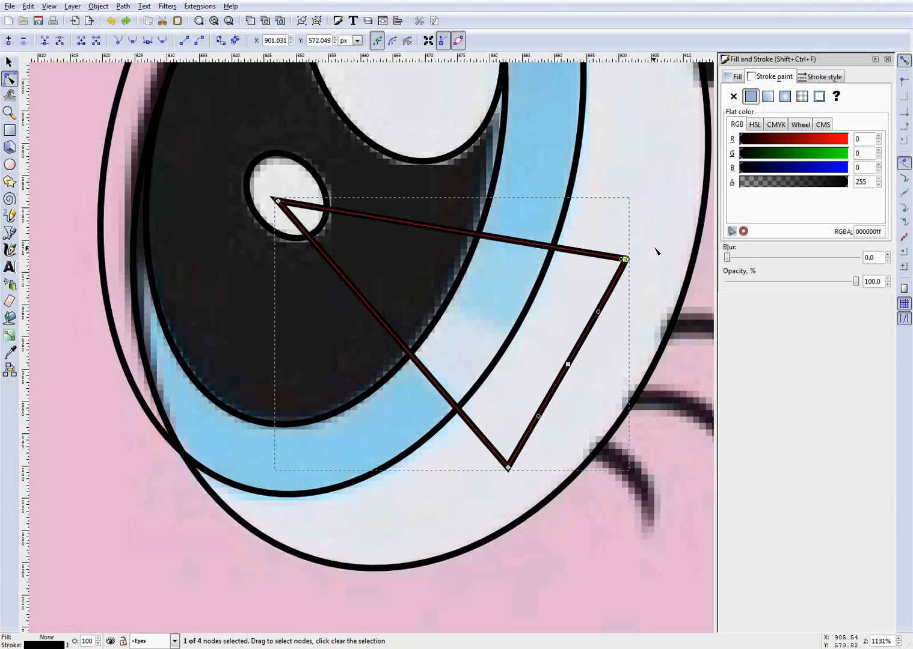
pyautogui.click(598, 256)
pyautogui.press('Delete')
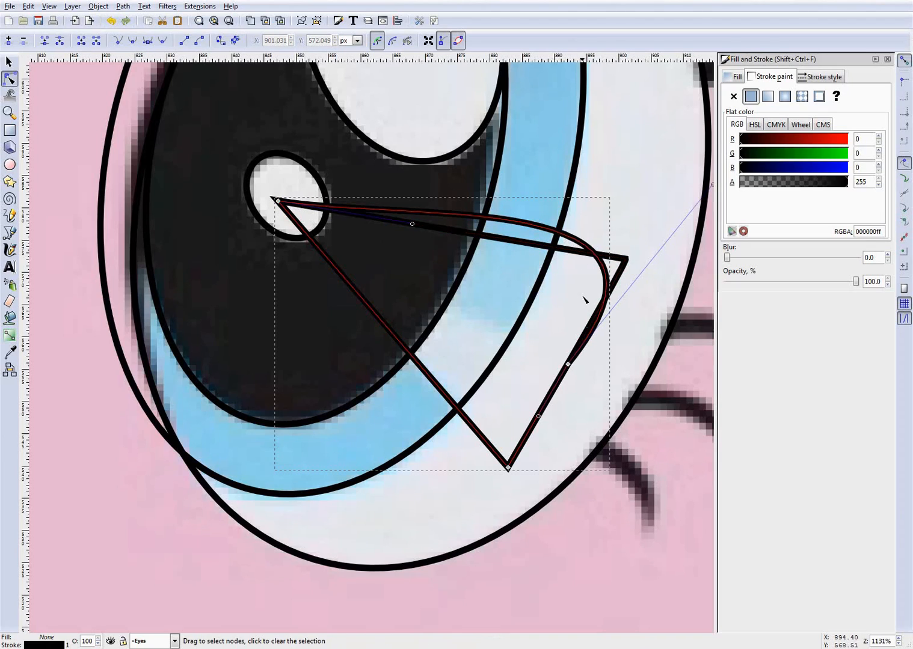
pyautogui.moveTo(241, 174); pyautogui.dragTo(615, 378)
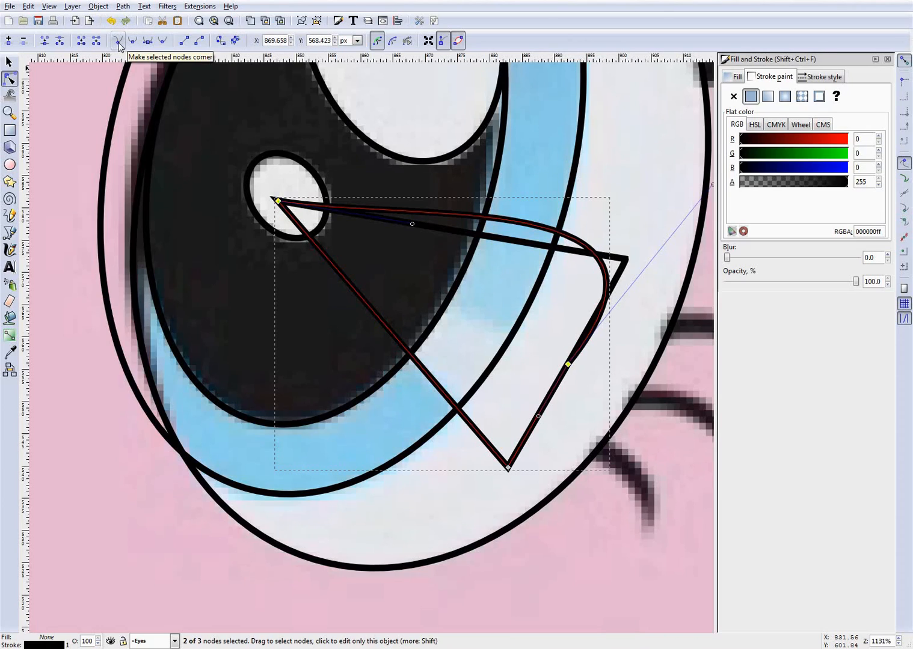
pyautogui.keyDown('shift'); pyautogui.click(278, 202); pyautogui.keyUp('shift')
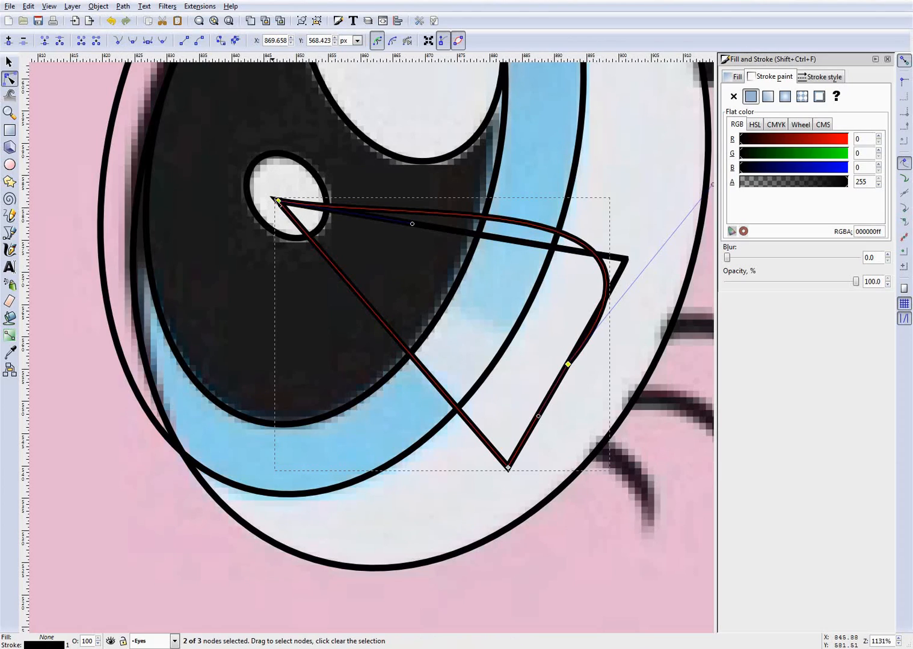
pyautogui.click(118, 42)
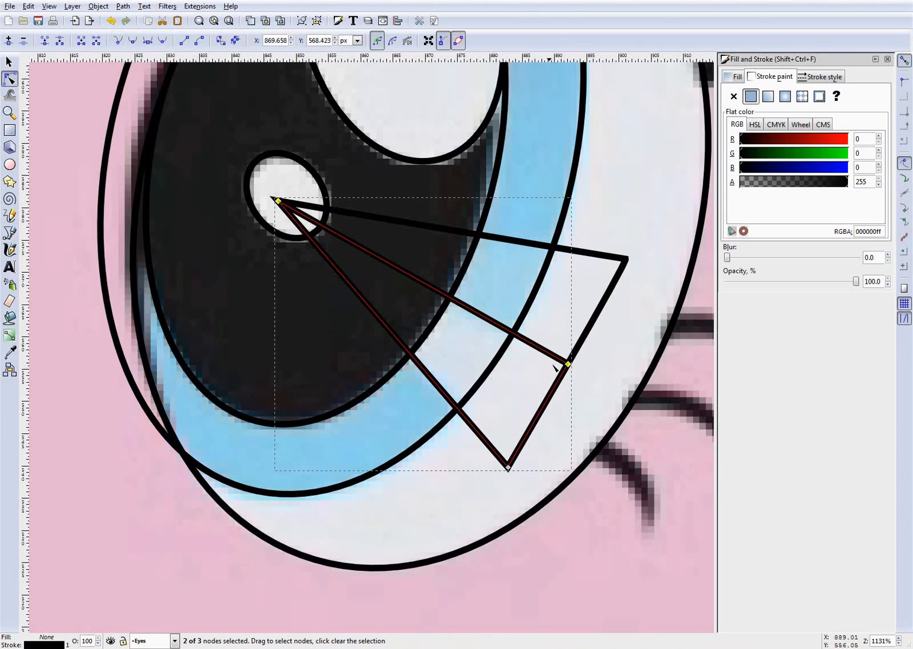
pyautogui.click(630, 209)
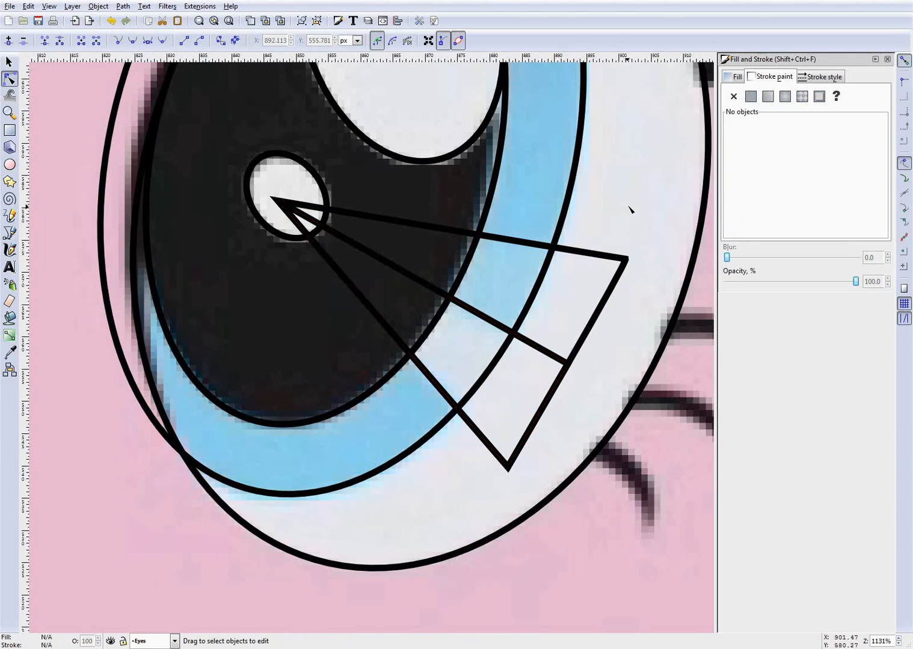
# Delete the lower outer corner node of the other full triangle and make its inner and midpoint nodes corners, leaving the straight-sided upper half
pyautogui.click(534, 347)
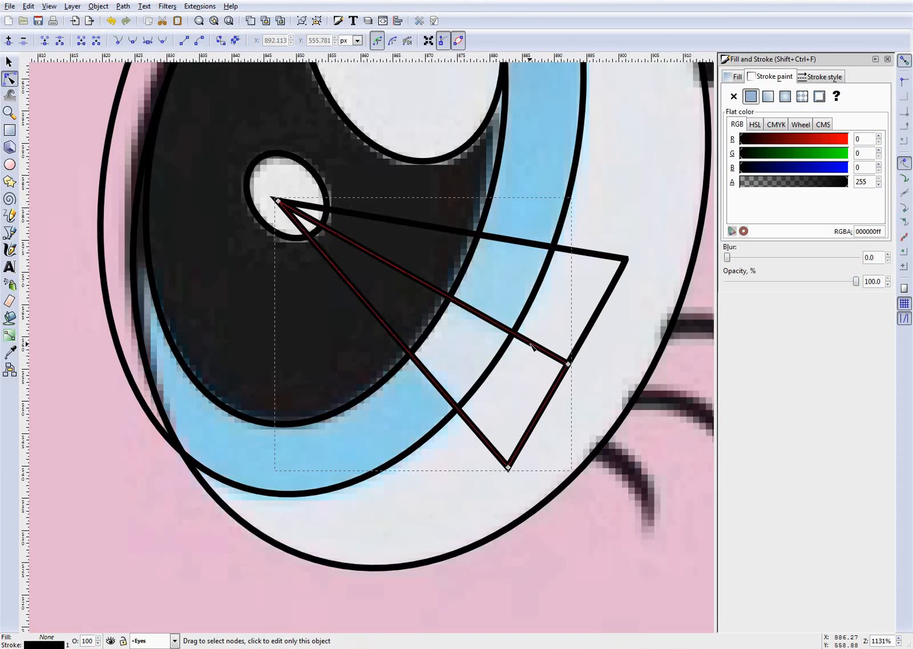
pyautogui.click(617, 212)
pyautogui.click(592, 254)
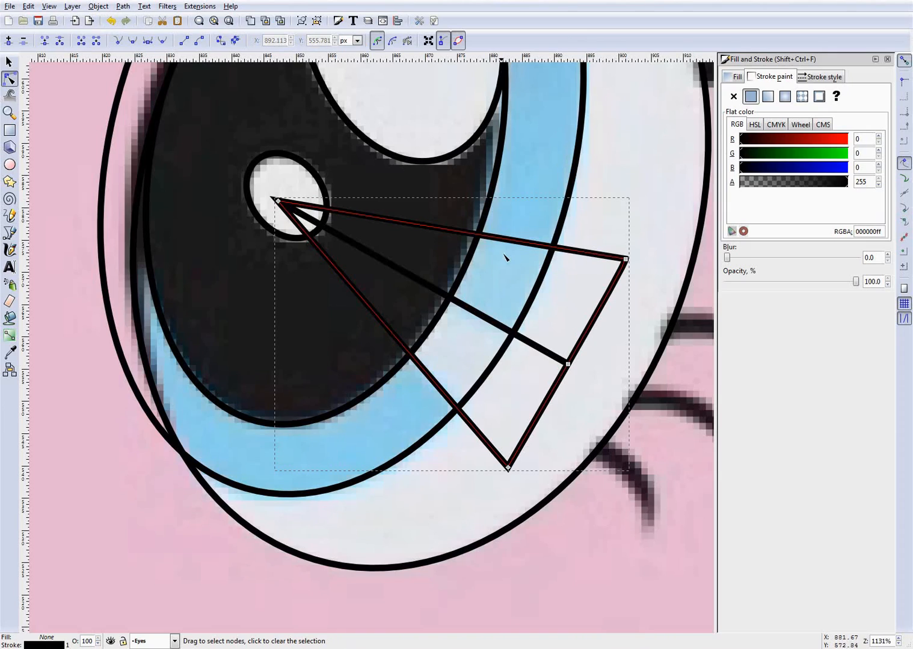
pyautogui.moveTo(552, 443); pyautogui.dragTo(479, 473)
pyautogui.press('Delete')
pyautogui.moveTo(224, 179); pyautogui.dragTo(383, 284)
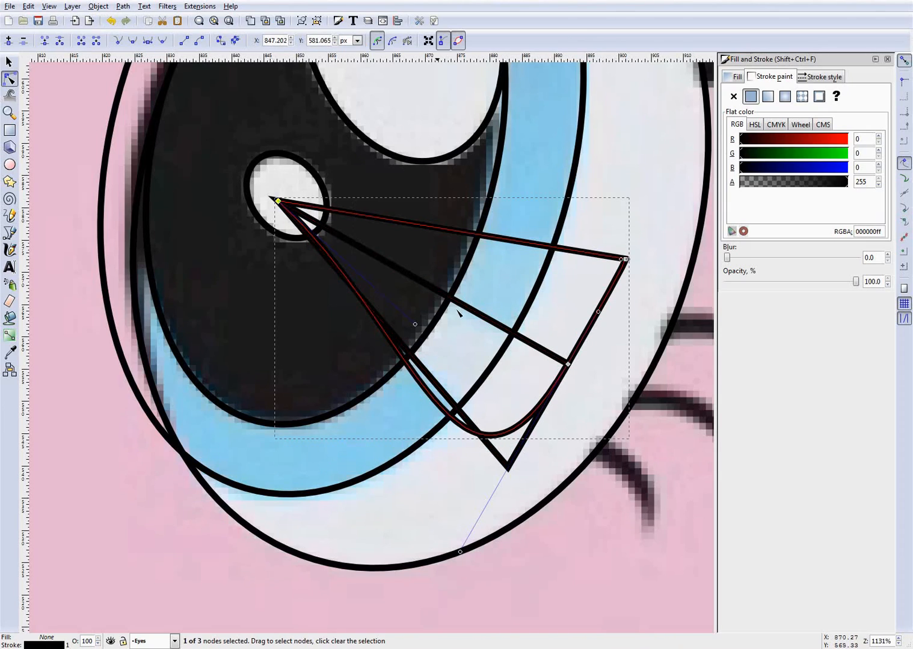
pyautogui.keyDown('shift'); pyautogui.click(567, 364); pyautogui.keyUp('shift')
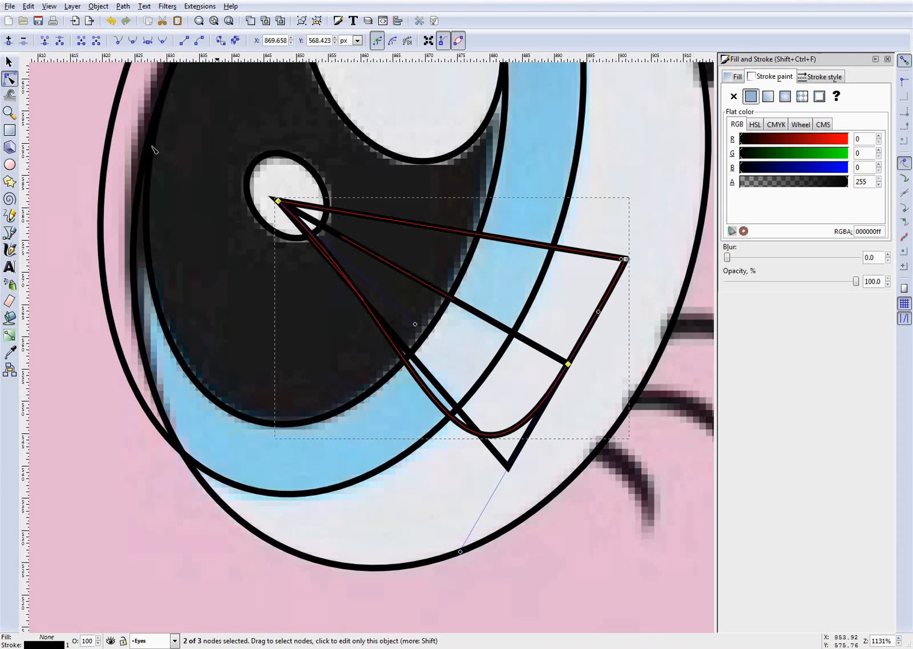
pyautogui.click(119, 41)
pyautogui.click(664, 179)
pyautogui.click(603, 429)
pyautogui.click(541, 412)
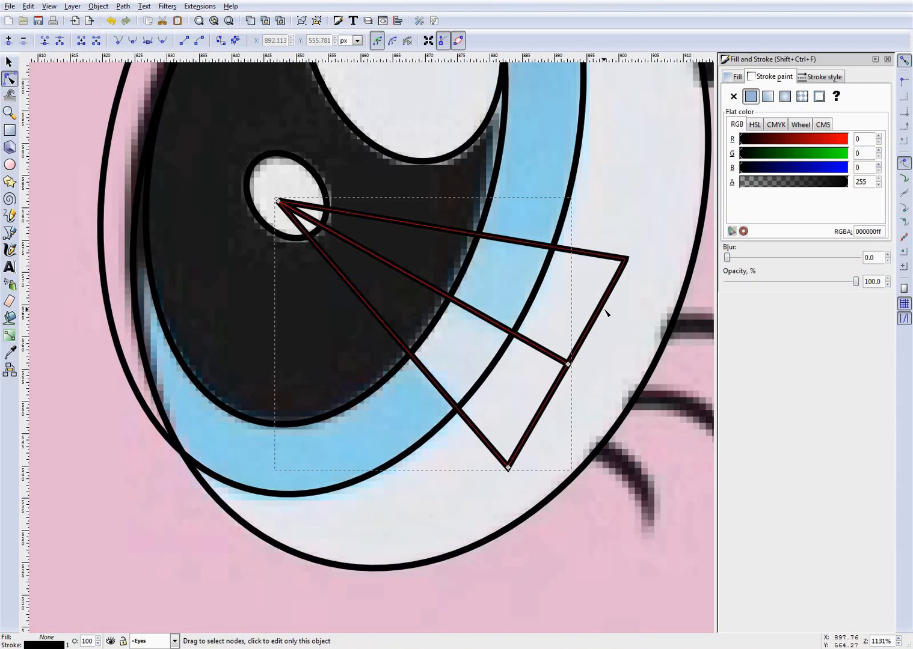
pyautogui.click(625, 199)
# Fill the small highlight ellipse with flat opaque white, RGBA ffffffff
pyautogui.scroll(-2, 542, 300)
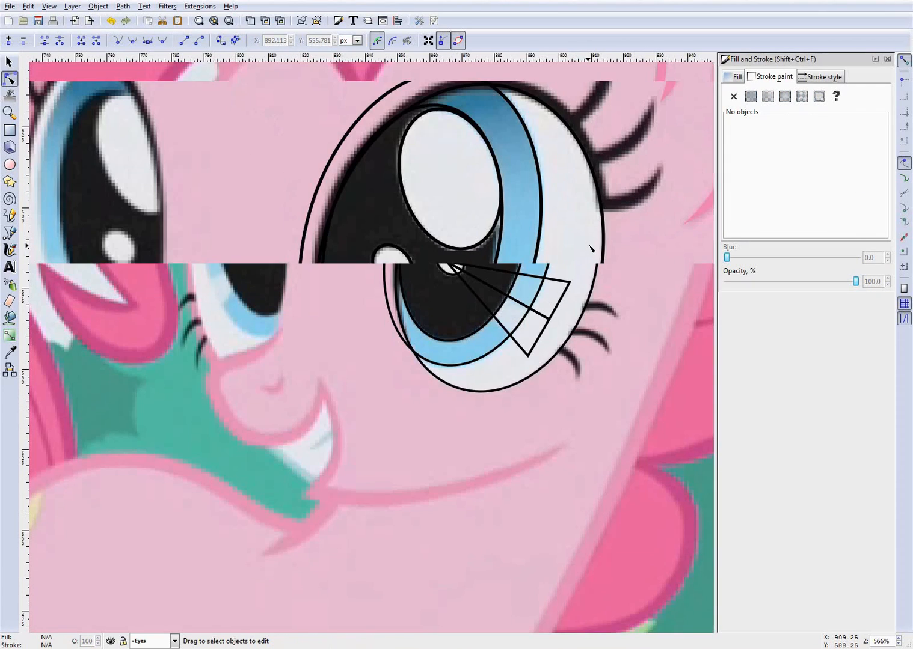
pyautogui.scroll(-2, 592, 243)
pyautogui.scroll(4, 592, 243)
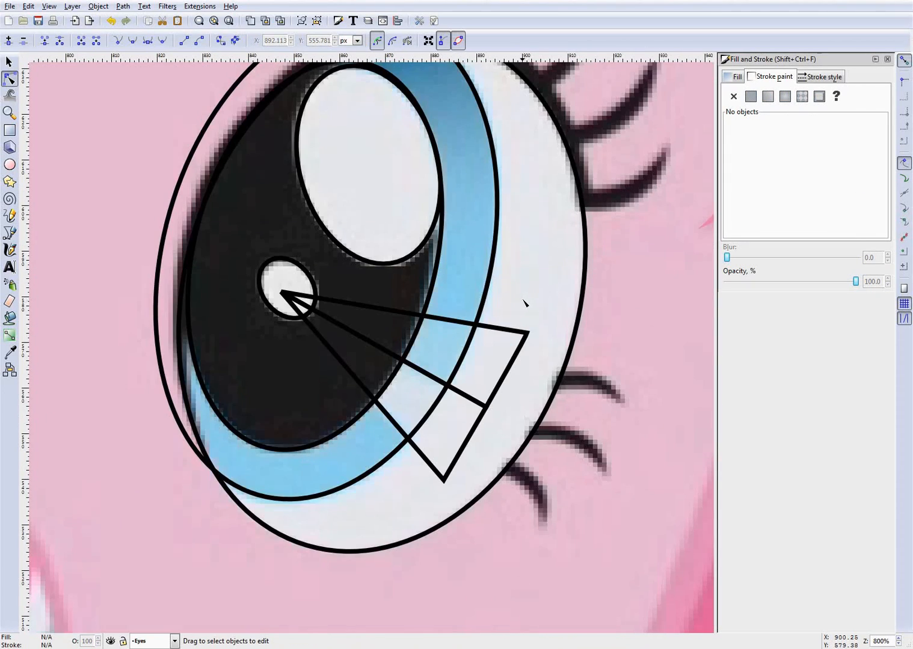
pyautogui.scroll(-1, 475, 316)
pyautogui.scroll(2, 460, 325)
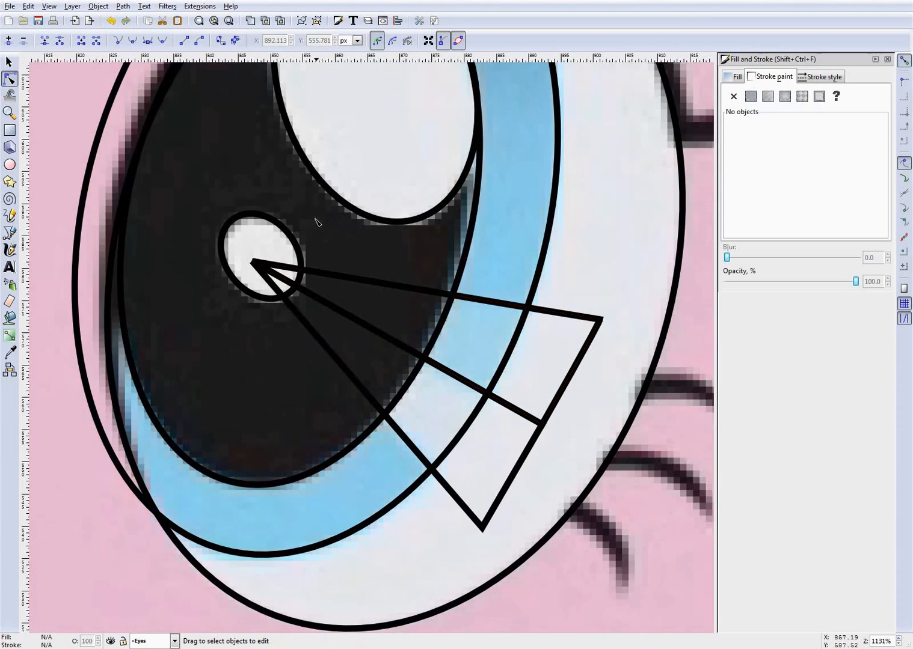
pyautogui.click(278, 225)
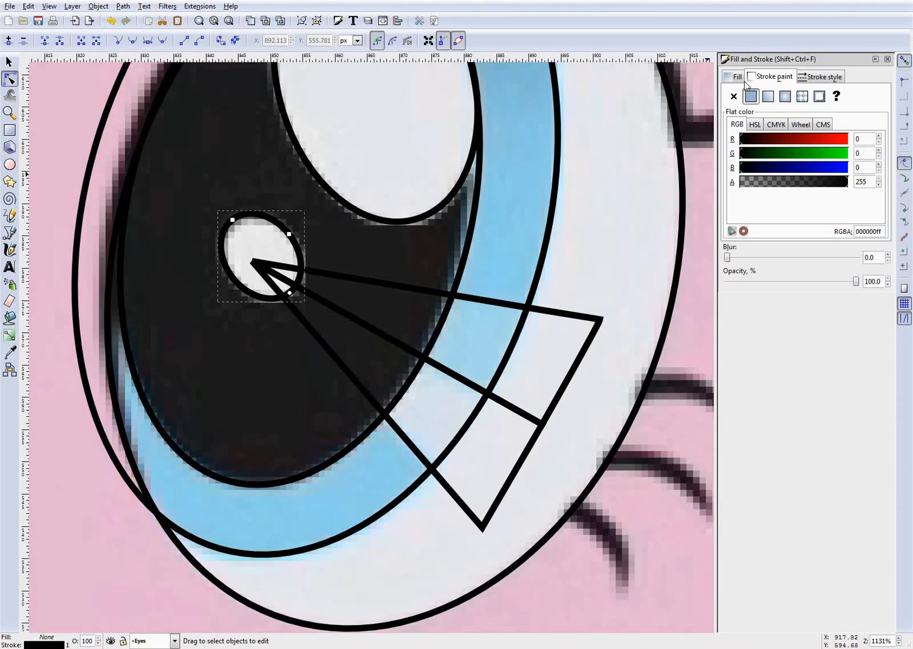
pyautogui.click(740, 77)
pyautogui.click(750, 96)
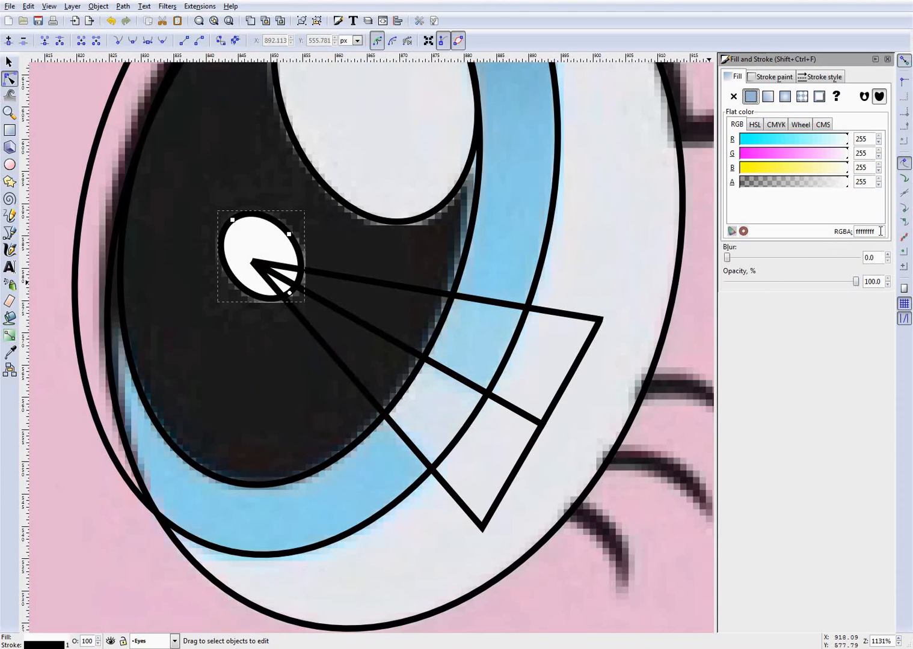
pyautogui.moveTo(870, 233); pyautogui.dragTo(813, 232)
pyautogui.moveTo(866, 184); pyautogui.dragTo(841, 183)
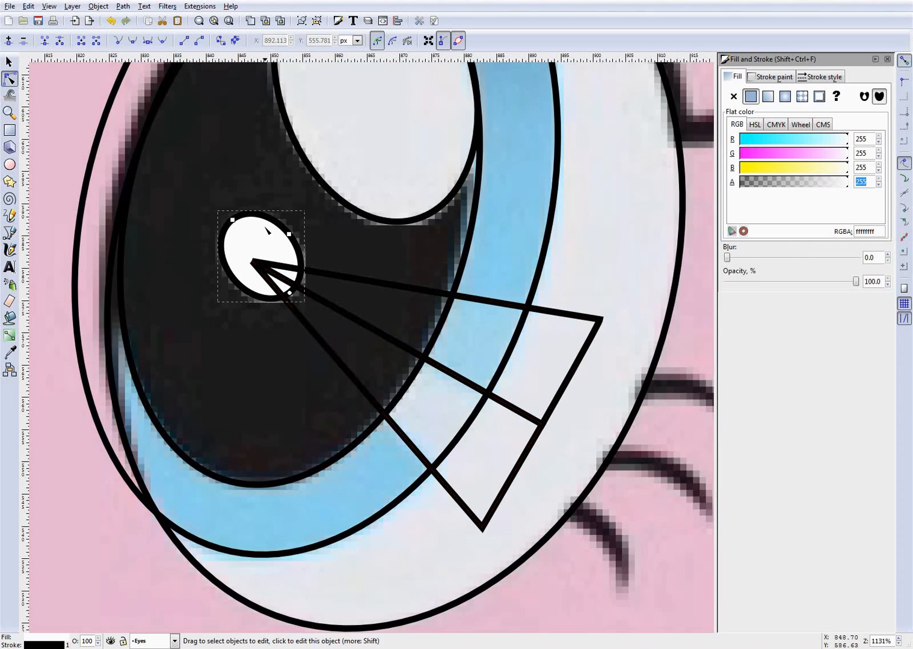
# Remove the stroke from the small white highlight ellipse
pyautogui.click(764, 78)
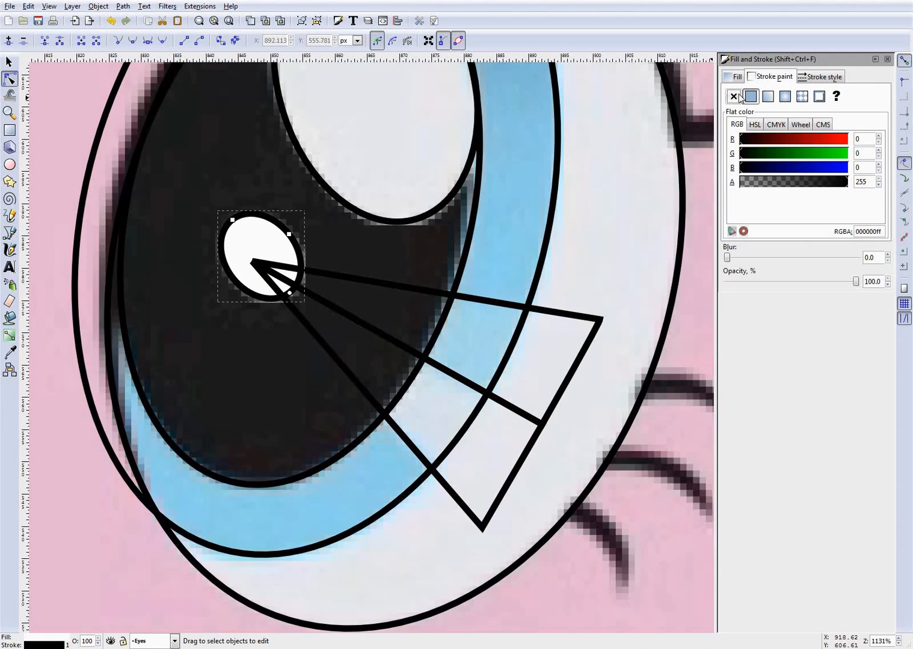
pyautogui.click(733, 96)
pyautogui.click(328, 244)
# Copy the small highlight's white, strokeless style and paste that style onto the large highlight ellipse
pyautogui.scroll(4, 338, 249)
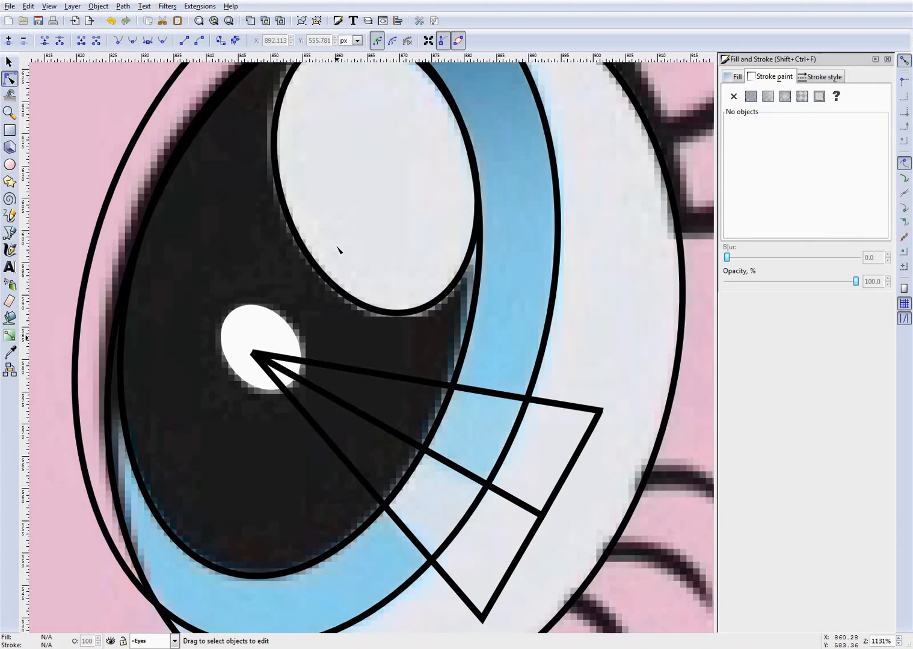
pyautogui.click(305, 242)
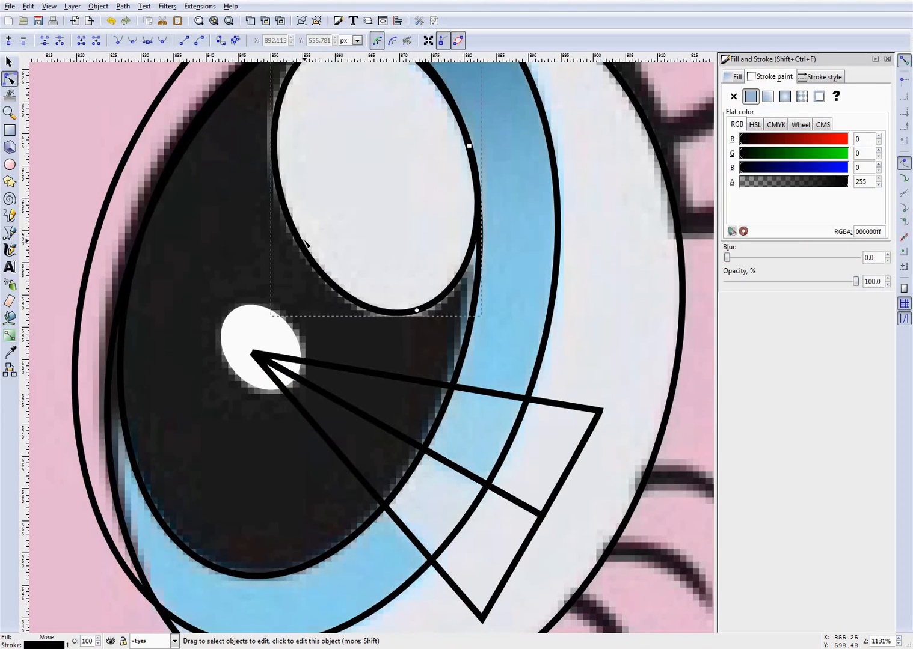
pyautogui.click(229, 356)
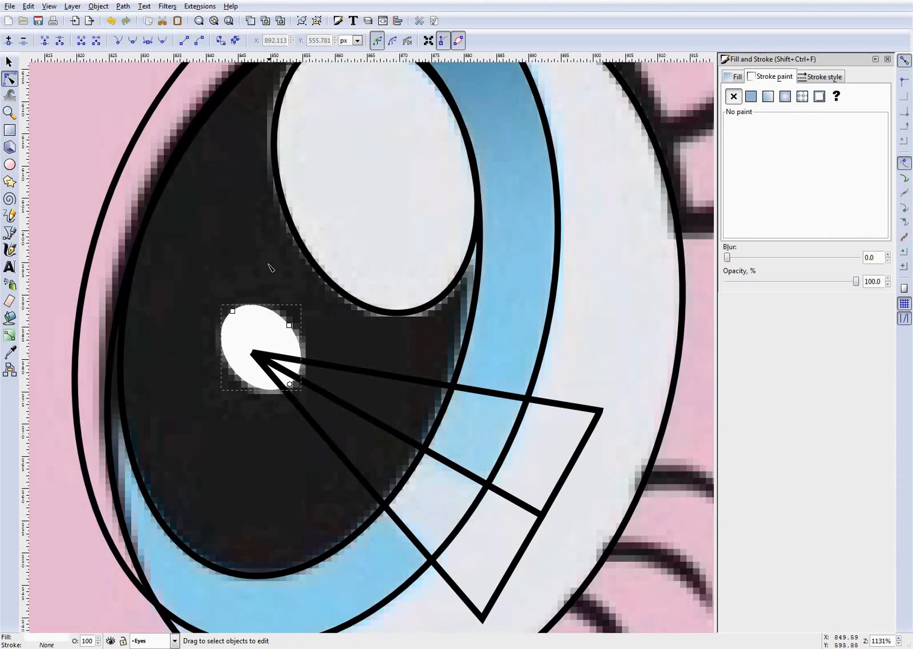
pyautogui.click(282, 204)
pyautogui.scroll(2, 282, 204)
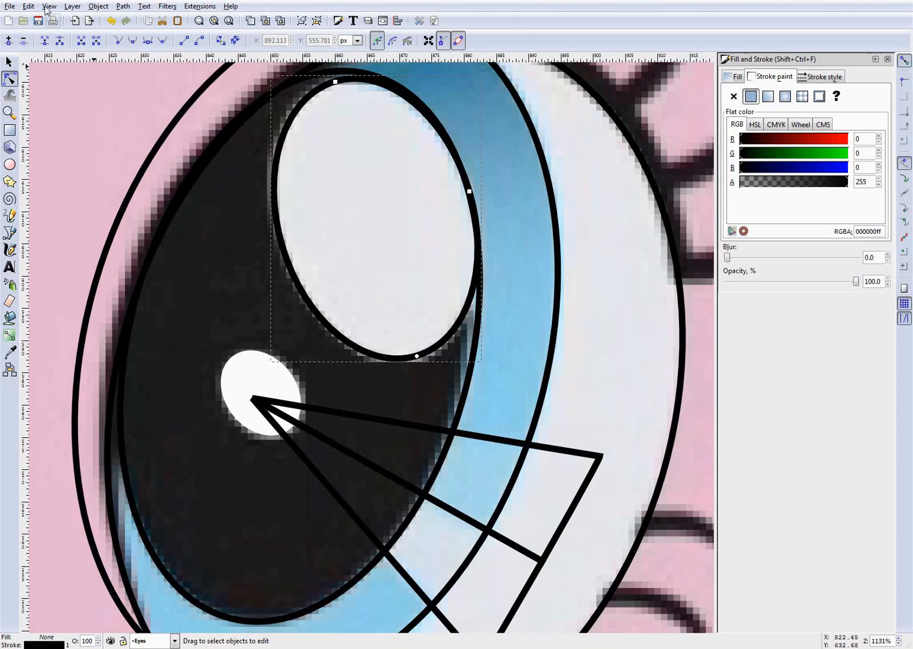
pyautogui.click(28, 6)
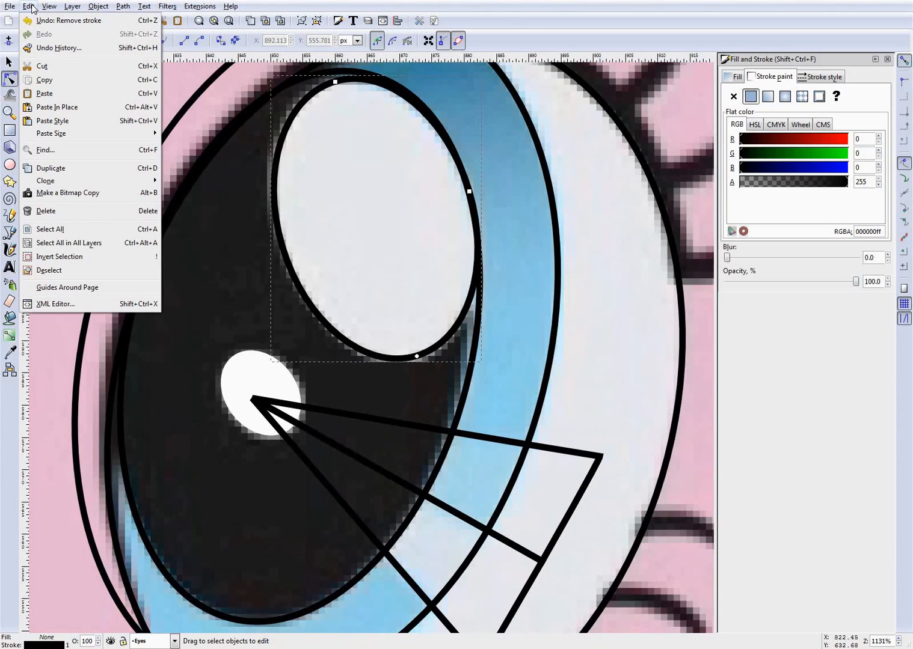
pyautogui.click(105, 125)
pyautogui.press('Escape')
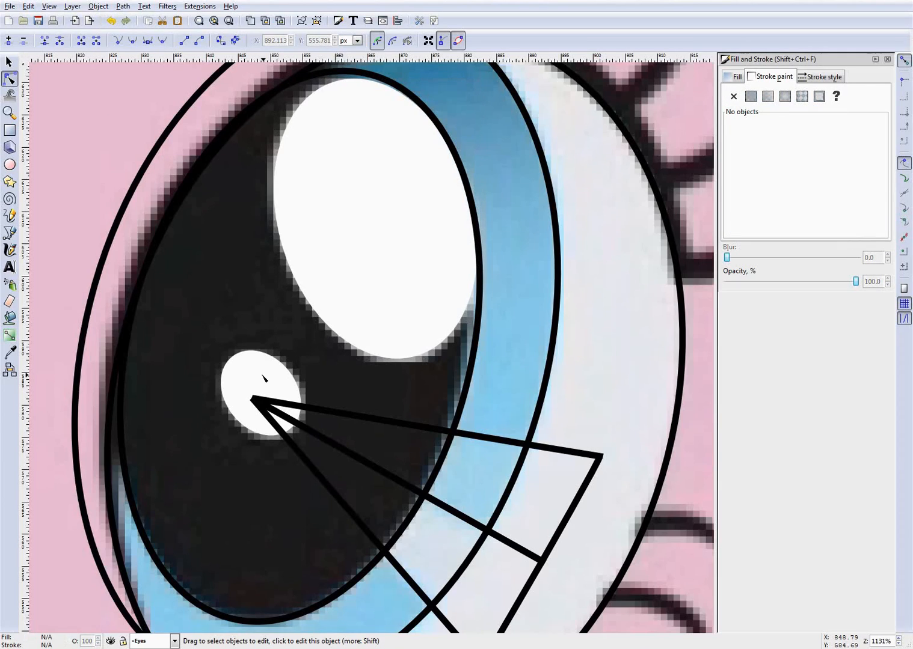
pyautogui.click(262, 378)
pyautogui.click(330, 230)
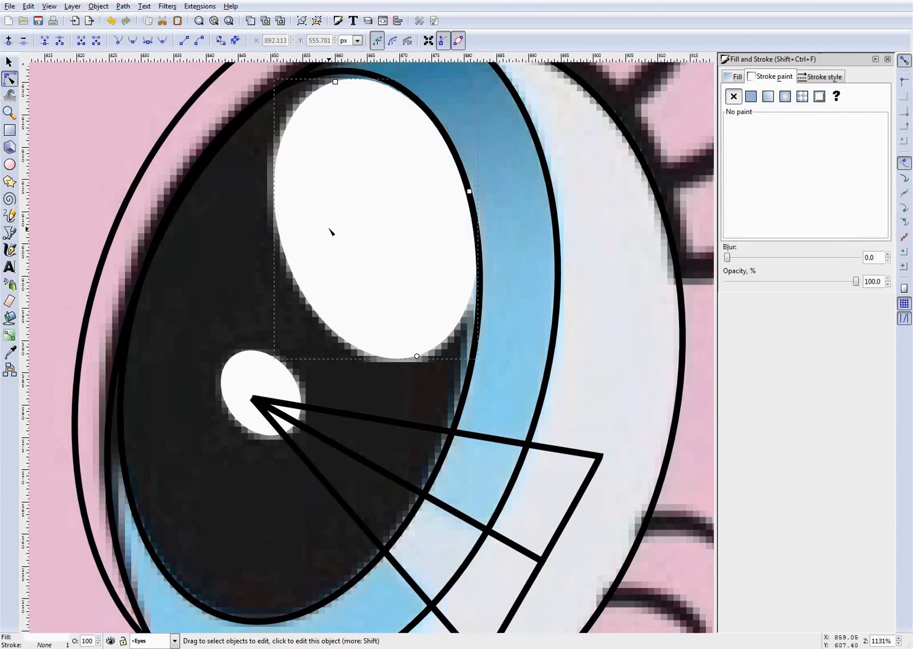
pyautogui.press('Escape')
# Fill the pupil ellipse with flat black 000000 and set its alpha to 255
pyautogui.scroll(-2, 200, 350)
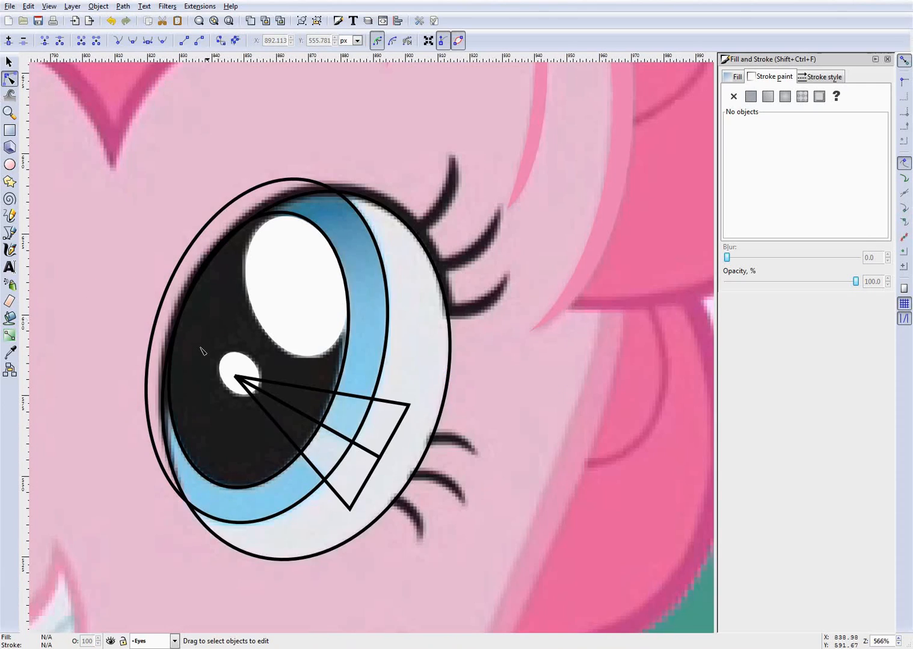
pyautogui.scroll(2, 200, 350)
pyautogui.click(494, 369)
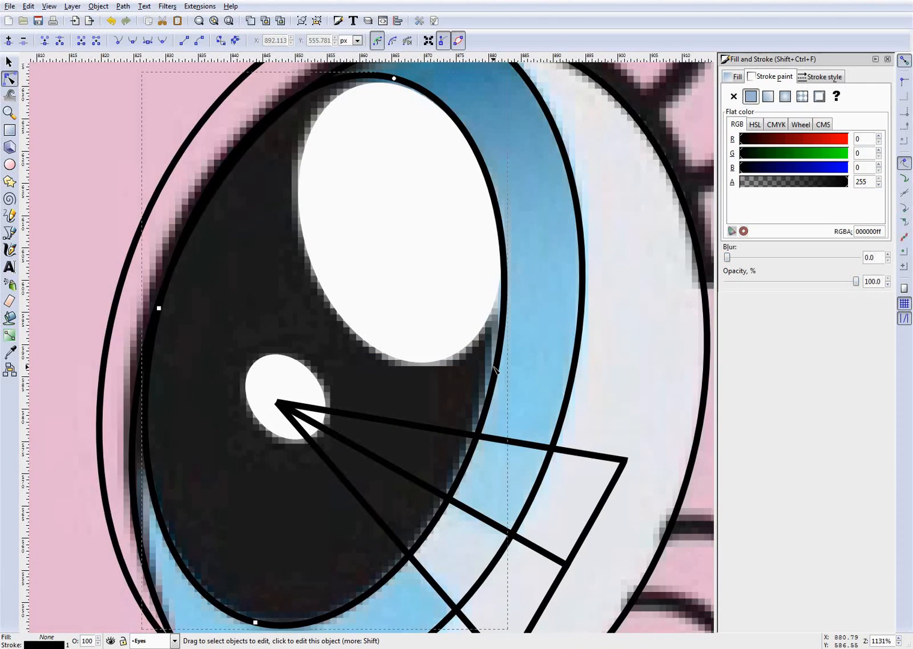
pyautogui.click(735, 76)
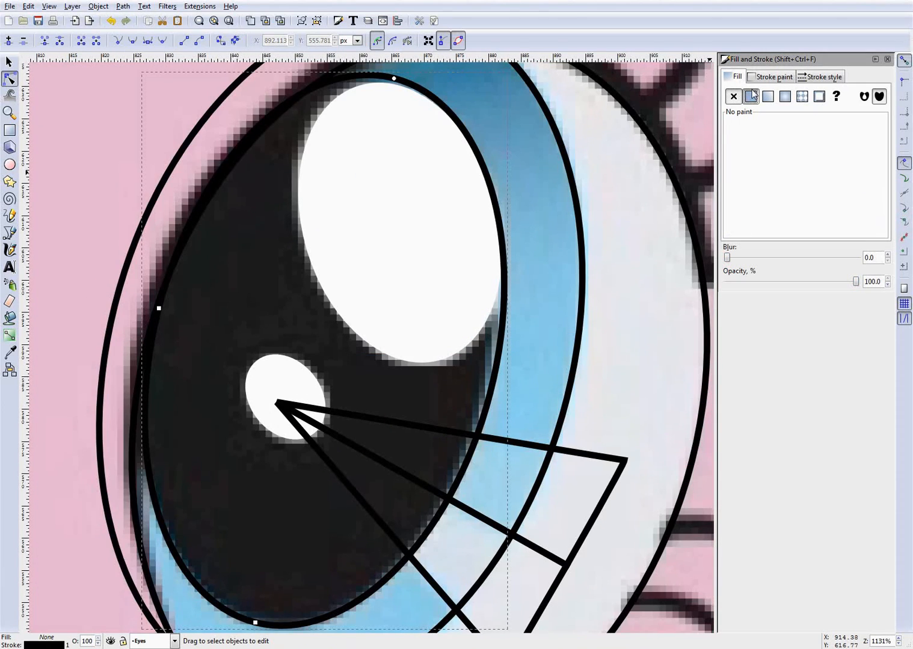
pyautogui.click(751, 95)
pyautogui.moveTo(871, 230); pyautogui.dragTo(768, 229)
pyautogui.press('BackSpace')
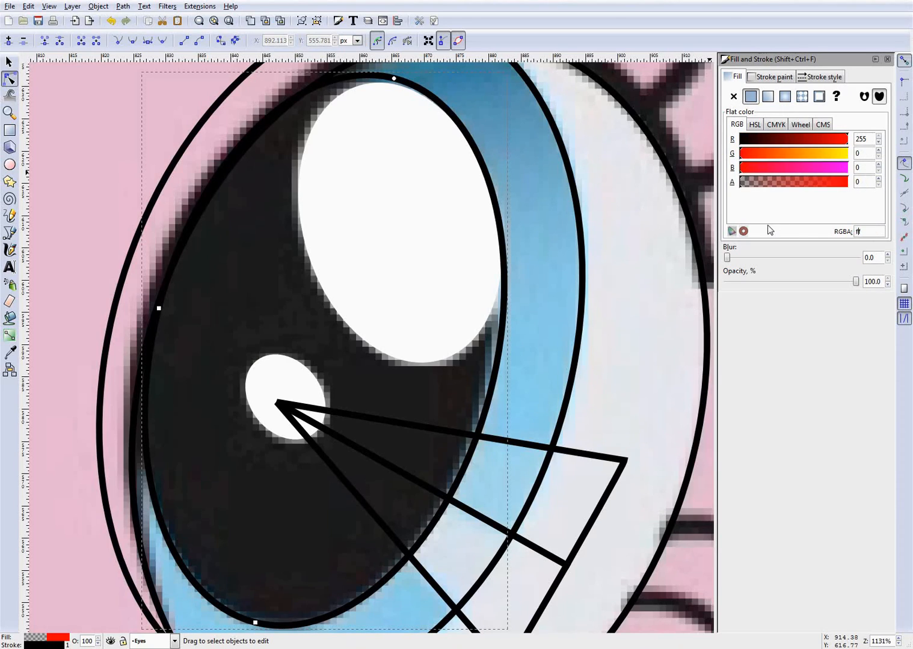
pyautogui.write('0')
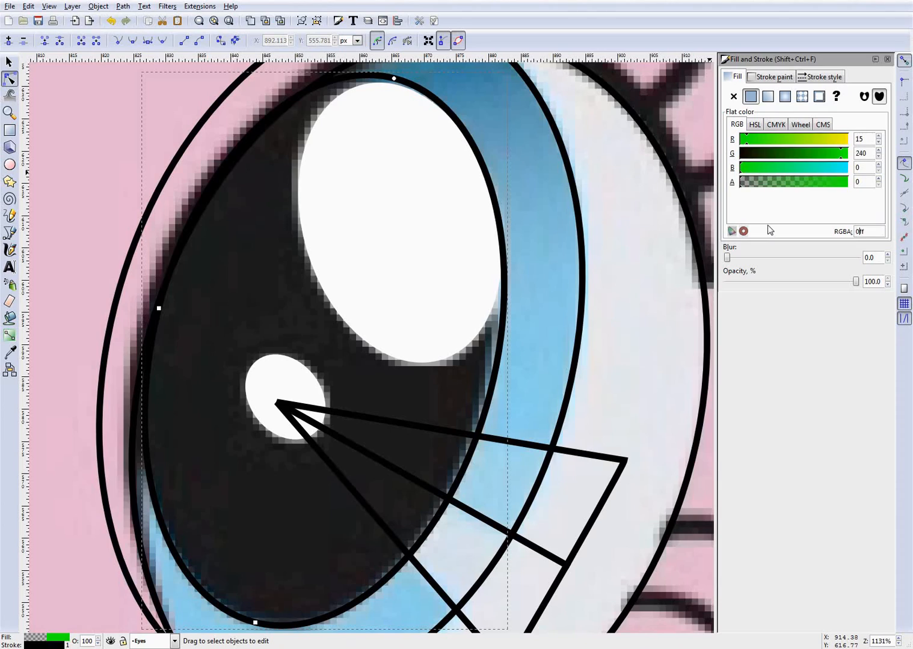
pyautogui.write('00000')
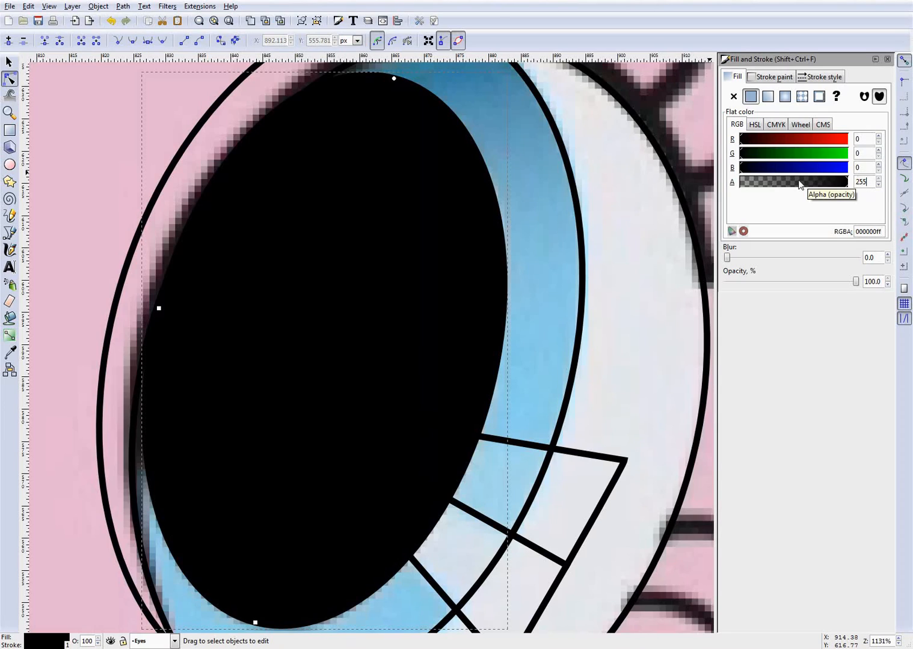
pyautogui.scroll(5, 648, 189)
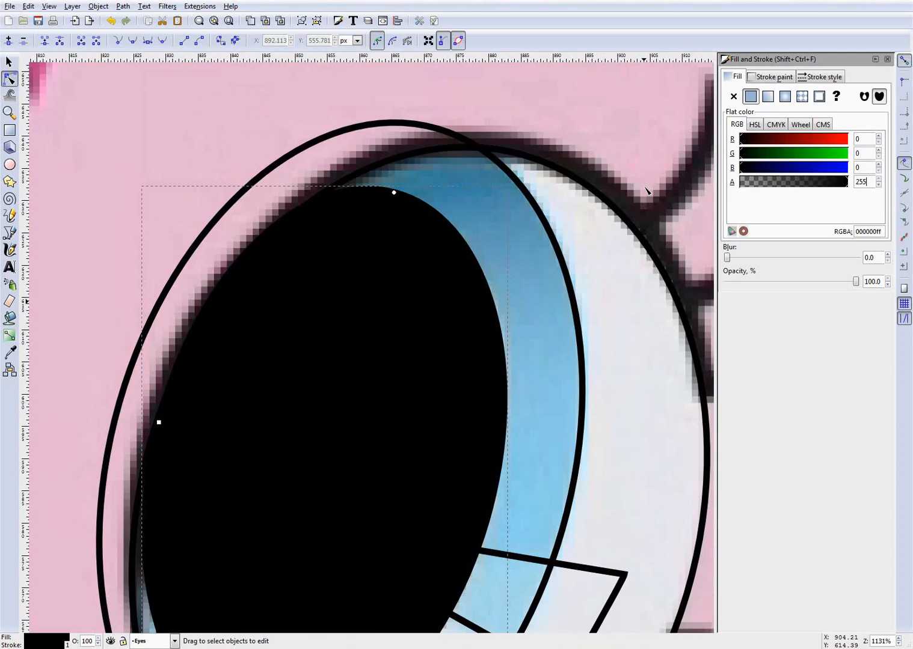
pyautogui.scroll(-8, 629, 265)
pyautogui.scroll(4, 629, 265)
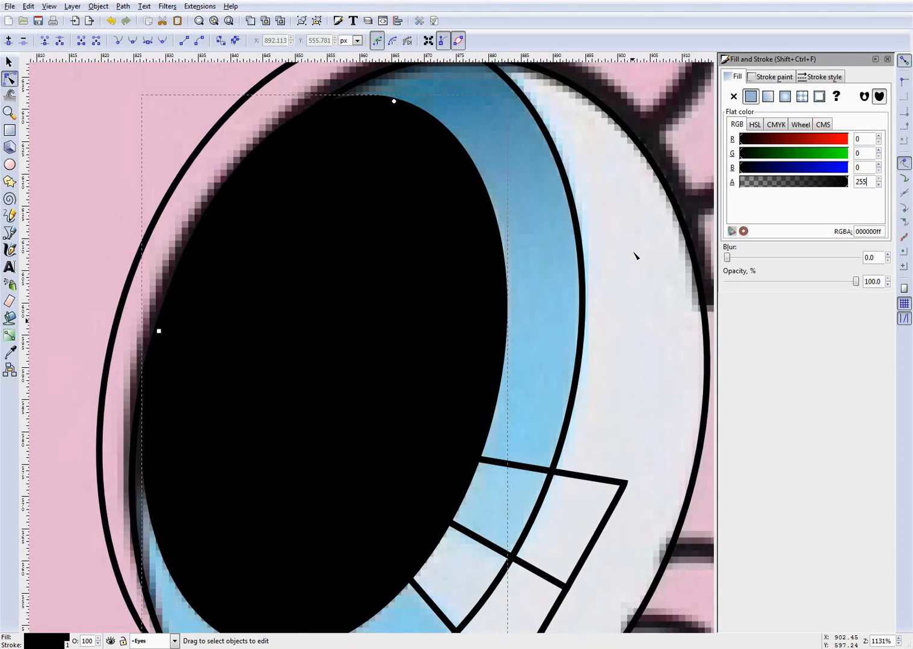
pyautogui.scroll(-5, 635, 256)
pyautogui.scroll(6, 595, 257)
pyautogui.scroll(-4, 594, 257)
pyautogui.scroll(2, 594, 257)
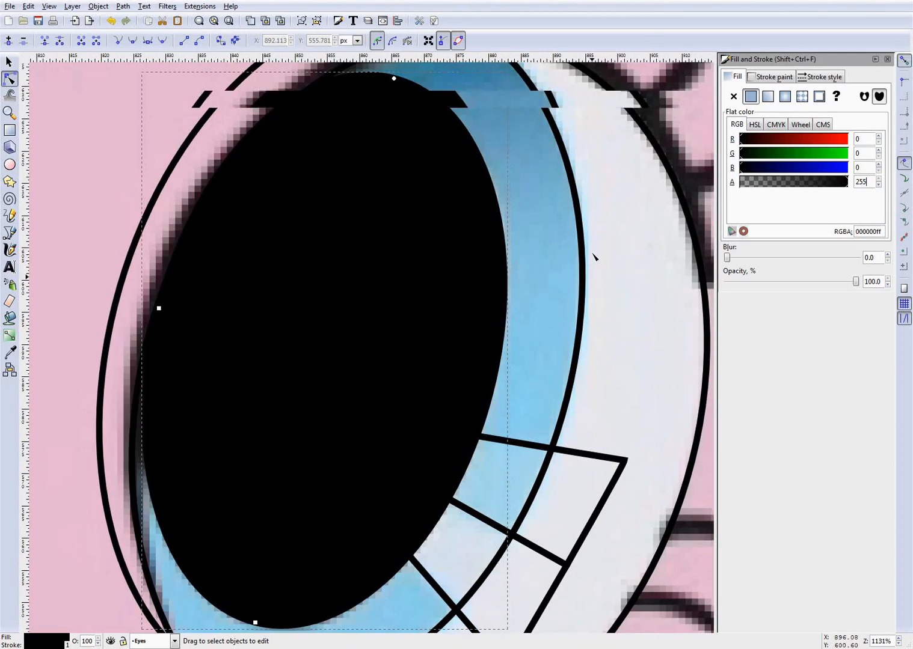
# Remove the stroke from the black pupil ellipse and deselect it
pyautogui.click(768, 82)
pyautogui.scroll(3, 605, 199)
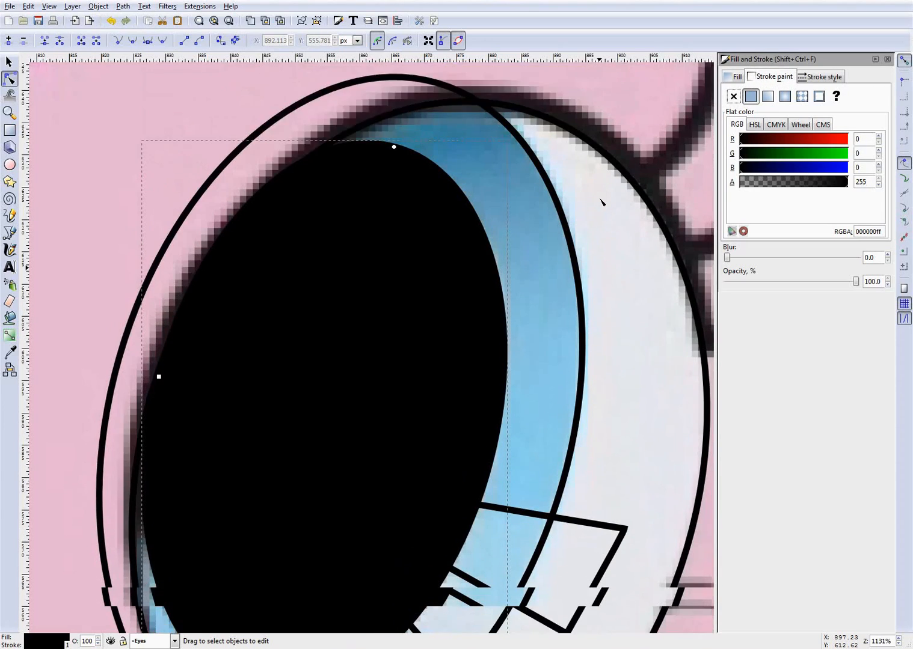
pyautogui.scroll(-4, 601, 203)
pyautogui.click(733, 96)
pyautogui.click(604, 259)
pyautogui.scroll(1, 604, 259)
pyautogui.scroll(-1, 603, 258)
pyautogui.keyDown('ctrl'); pyautogui.scroll(-1, 517, 291); pyautogui.keyUp('ctrl')
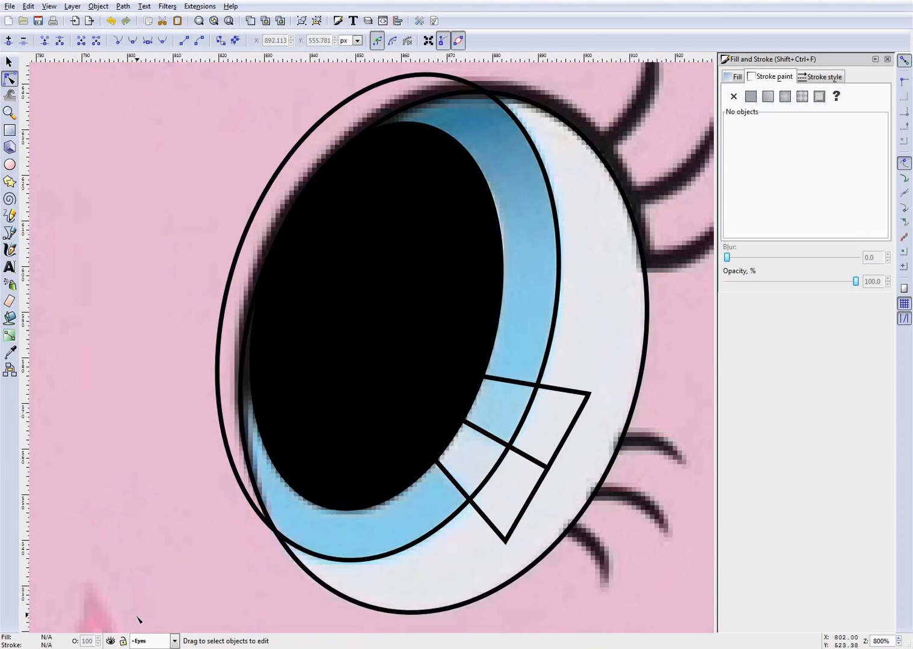
# Toggle the Eyes layer's visibility to compare the black pupil with the reference image
pyautogui.click(110, 641)
pyautogui.click(111, 641)
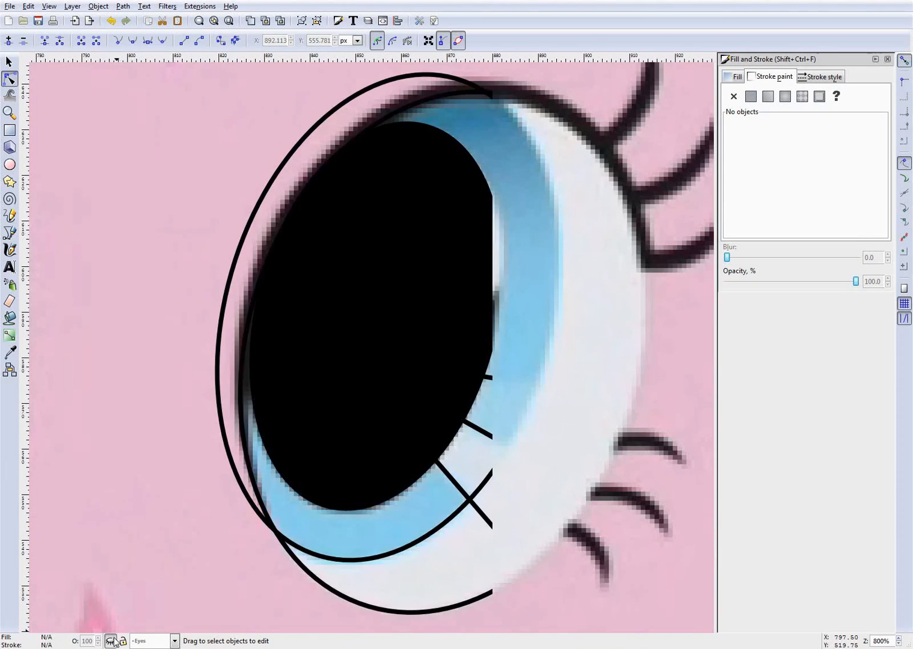
pyautogui.click(111, 641)
pyautogui.click(110, 641)
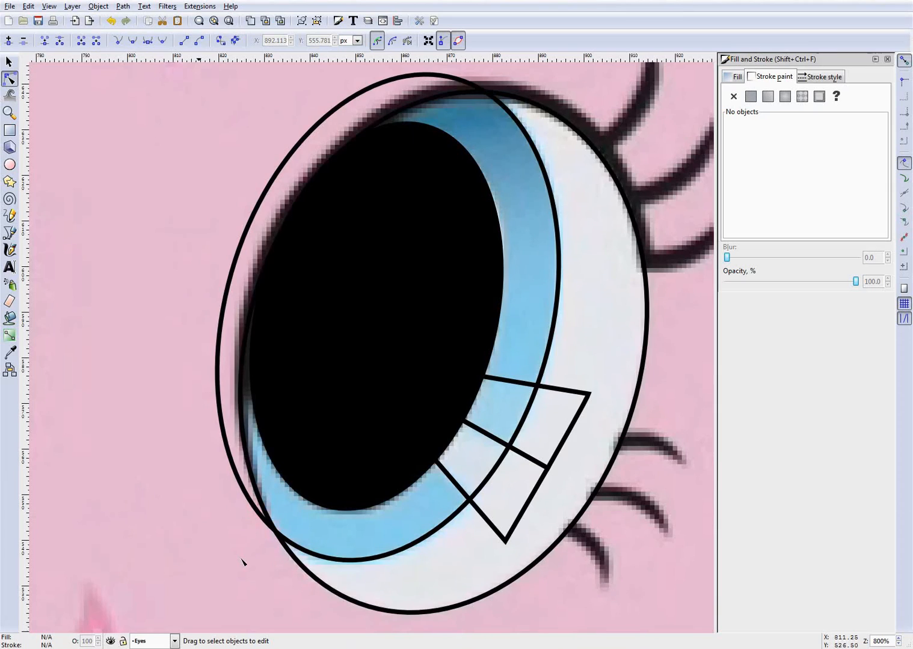
pyautogui.click(111, 641)
pyautogui.click(111, 641)
# Lower the black pupil ellipse in the stacking order so it sits beneath the two white highlight ellipses
pyautogui.click(418, 283)
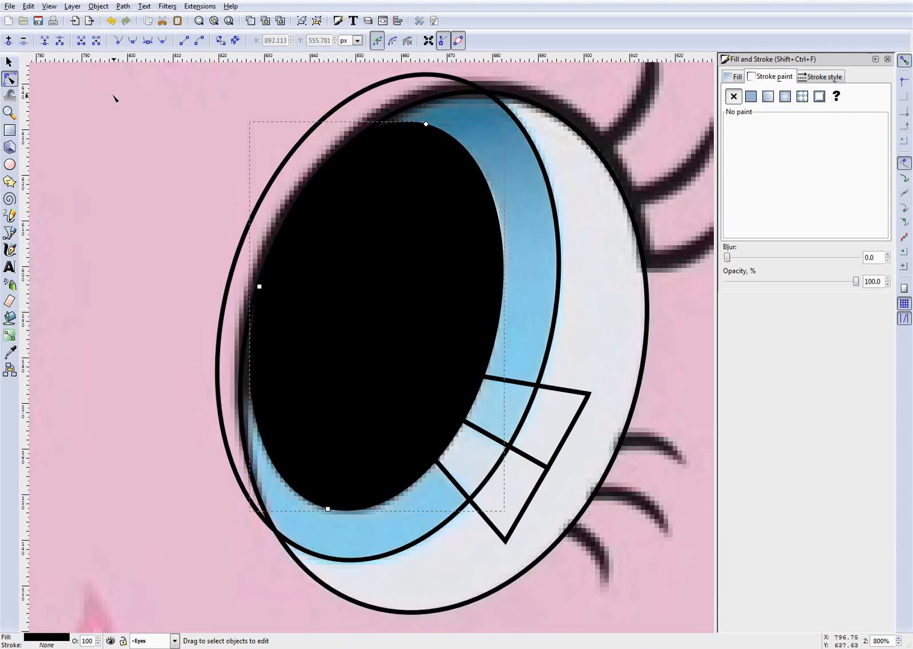
pyautogui.press('pagedown')
pyautogui.press('pagedown')
pyautogui.press('pageup')
pyautogui.press('pageup')
pyautogui.press('pagedown')
pyautogui.press('pagedown')
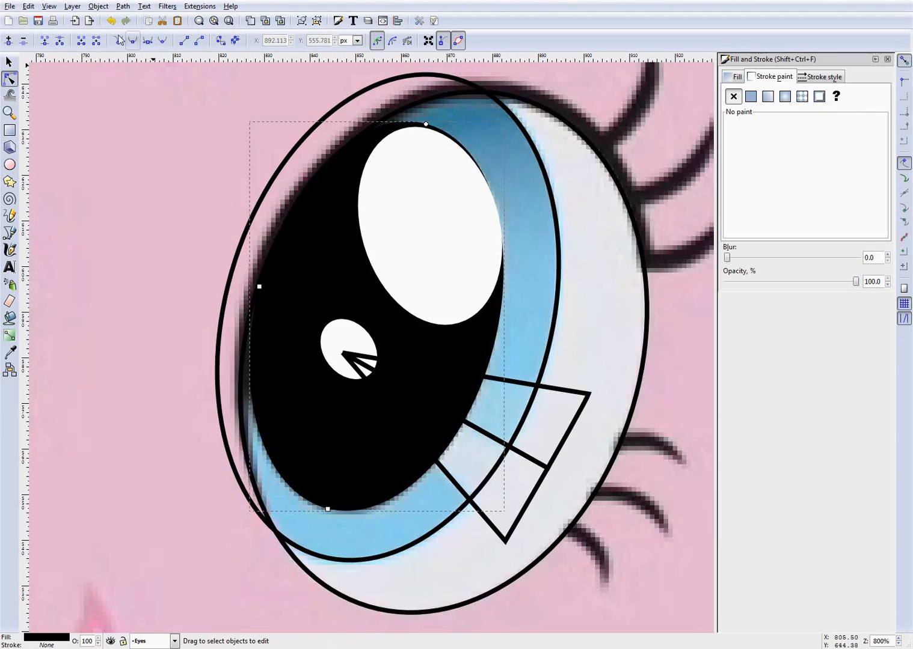
pyautogui.click(79, 9)
pyautogui.moveTo(98, 8)
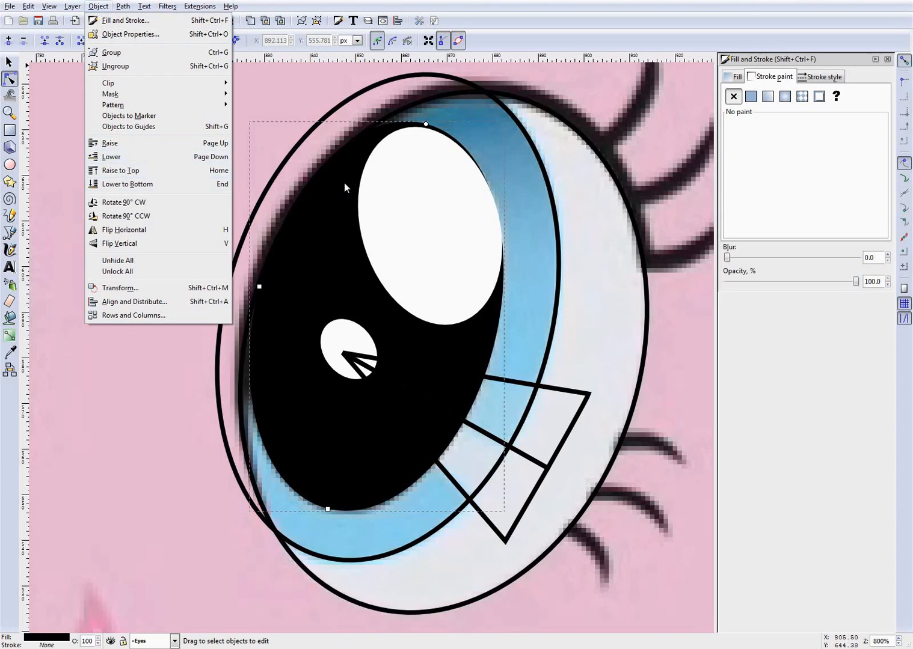
pyautogui.click(290, 85)
pyautogui.click(520, 197)
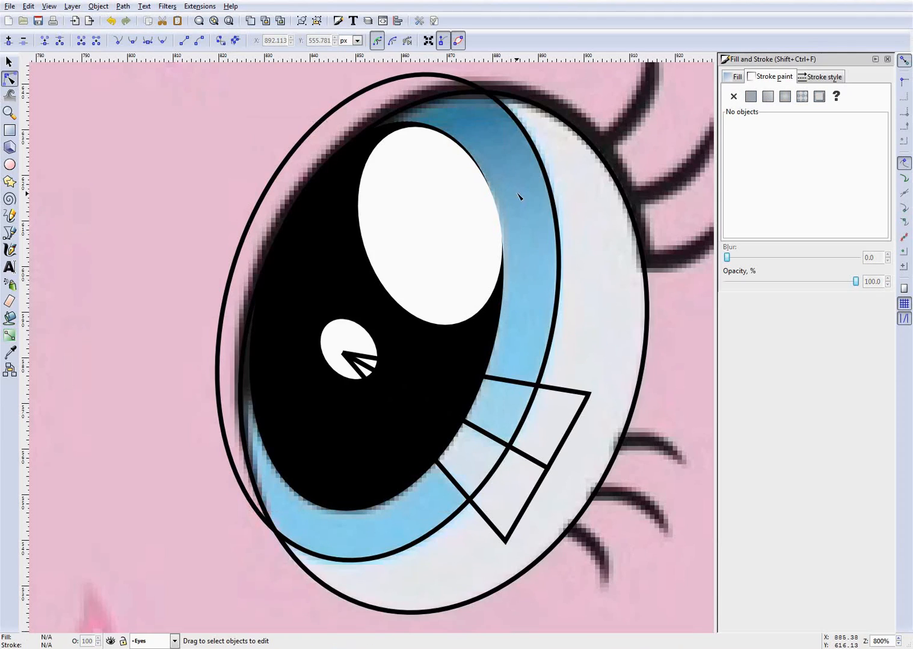
pyautogui.click(312, 285)
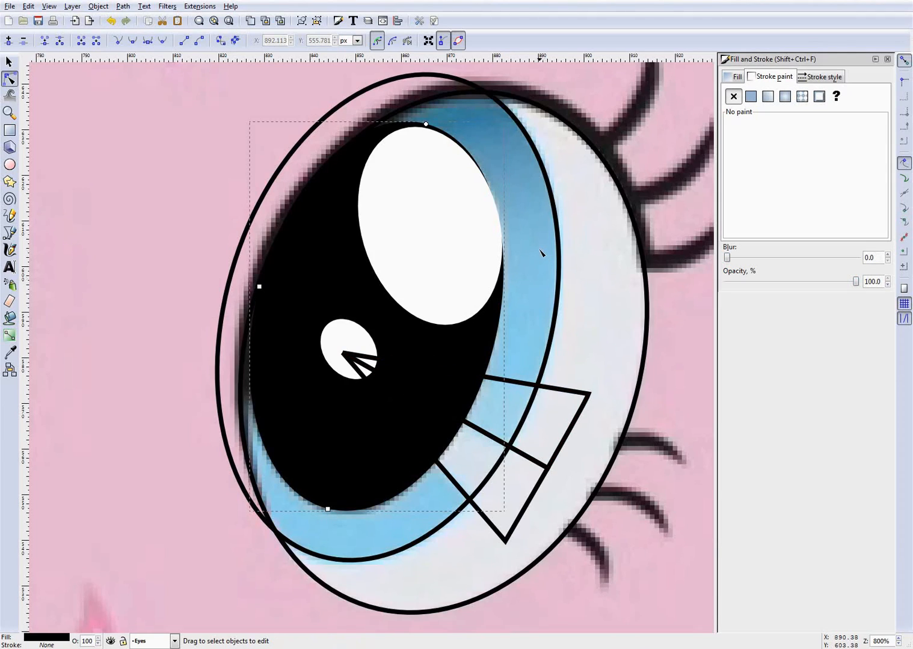
pyautogui.click(429, 229)
pyautogui.click(540, 251)
# Lower both halves of the iris's highlight triangle in the stacking order, beneath the small white highlight ellipse
pyautogui.scroll(-1, 511, 319)
pyautogui.scroll(-2, 510, 321)
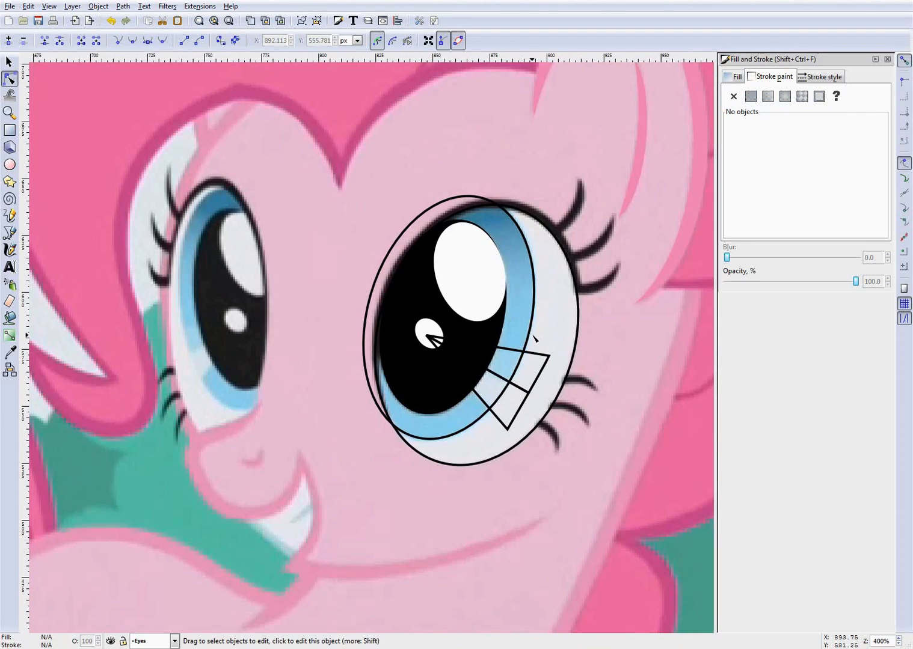
pyautogui.scroll(3, 535, 340)
pyautogui.click(559, 377)
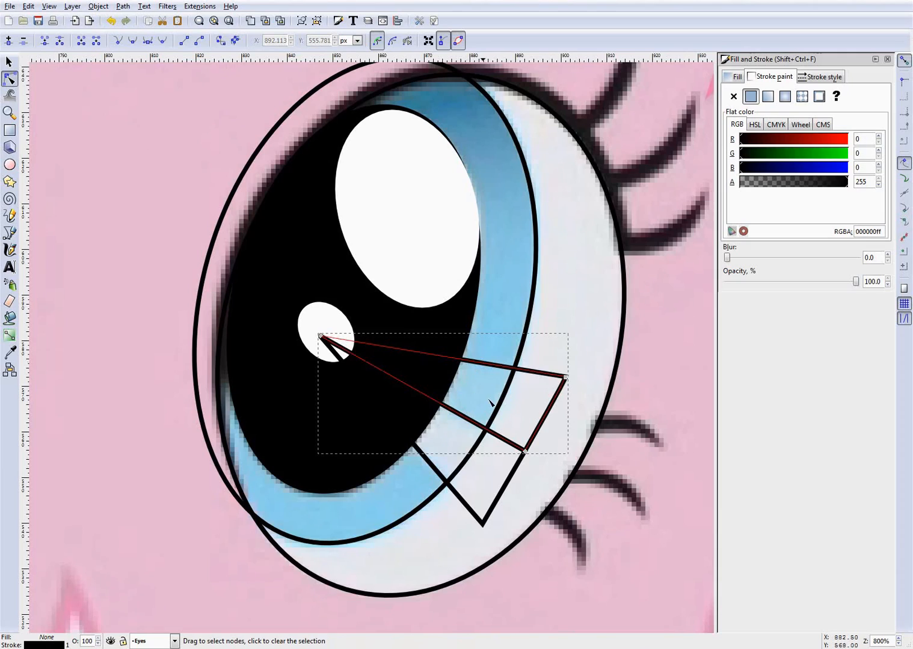
pyautogui.click(455, 490)
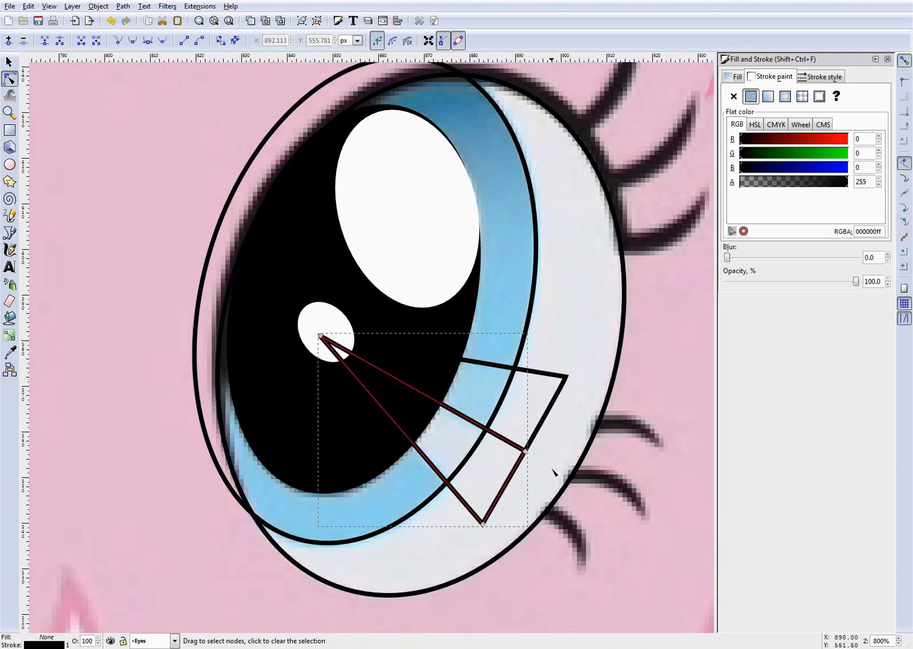
pyautogui.click(570, 341)
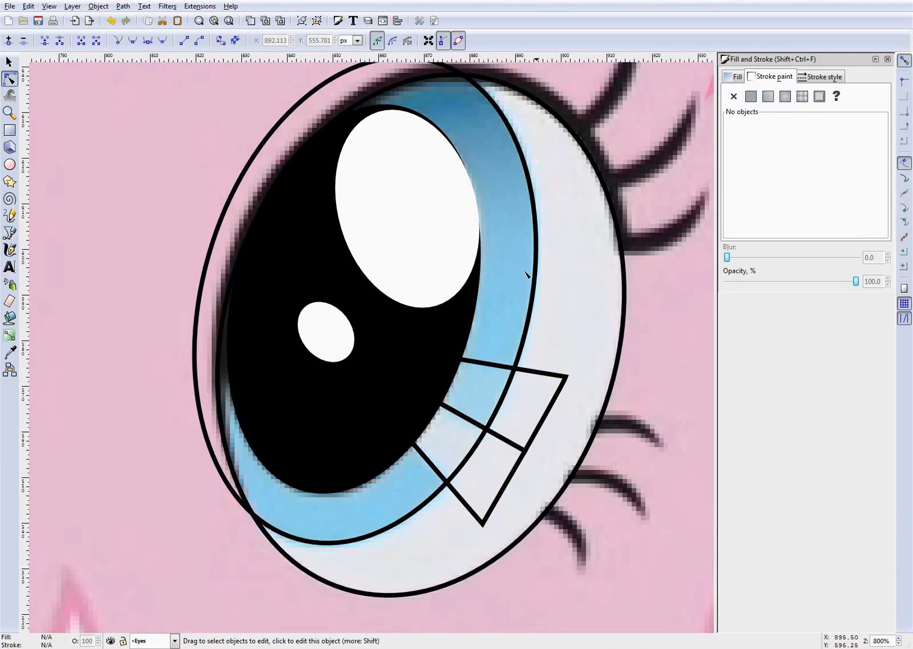
# Hide and show the Eyes layer repeatedly to compare the pupil and white highlights with the reference image
pyautogui.scroll(4, 214, 625)
pyautogui.click(110, 641)
pyautogui.click(110, 641)
pyautogui.click(110, 641)
pyautogui.click(110, 640)
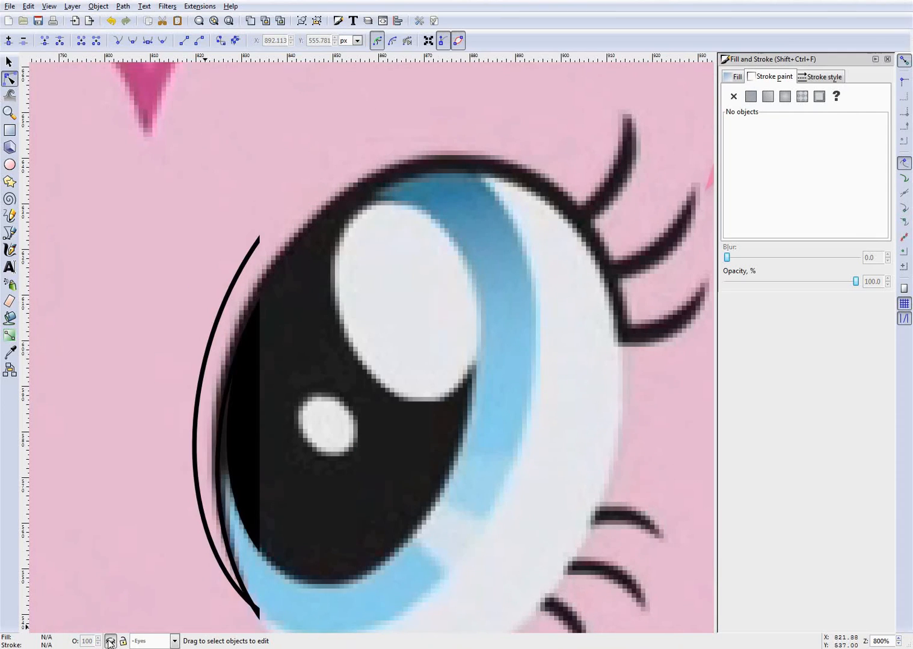
pyautogui.click(110, 641)
pyautogui.click(110, 640)
pyautogui.click(110, 640)
pyautogui.click(110, 641)
pyautogui.click(110, 641)
pyautogui.click(110, 641)
# Slightly narrow the pupil ellipse and resize the large white highlight to about 32.08 by 43.65 px, matching the reference
pyautogui.click(435, 216)
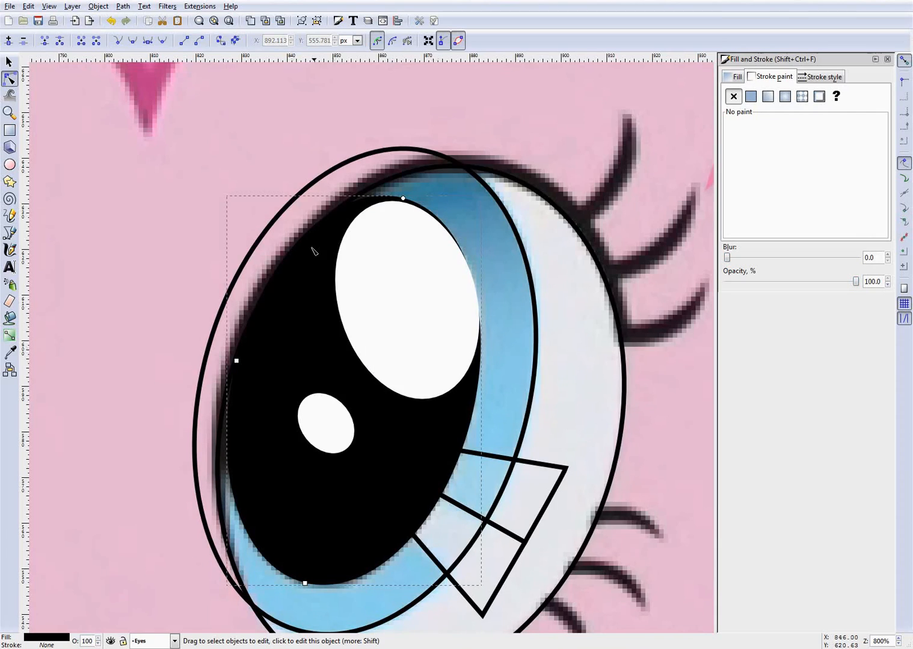
pyautogui.click(9, 62)
pyautogui.moveTo(481, 196); pyautogui.dragTo(484, 198)
pyautogui.click(421, 258)
pyautogui.click(544, 351)
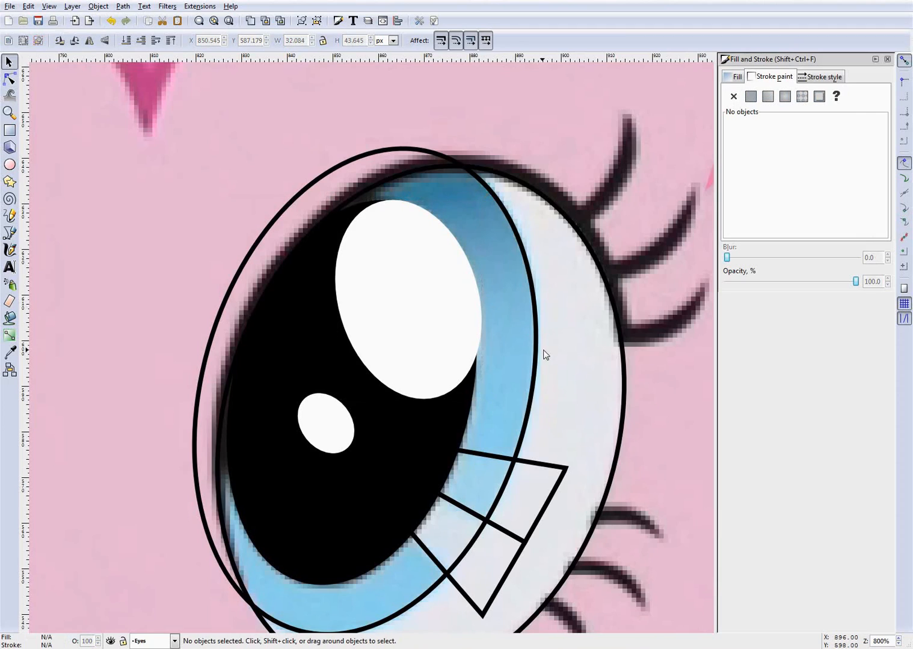
# Save the document
pyautogui.scroll(-3, 543, 351)
pyautogui.scroll(1, 562, 372)
pyautogui.hotkey('ctrl', 's')
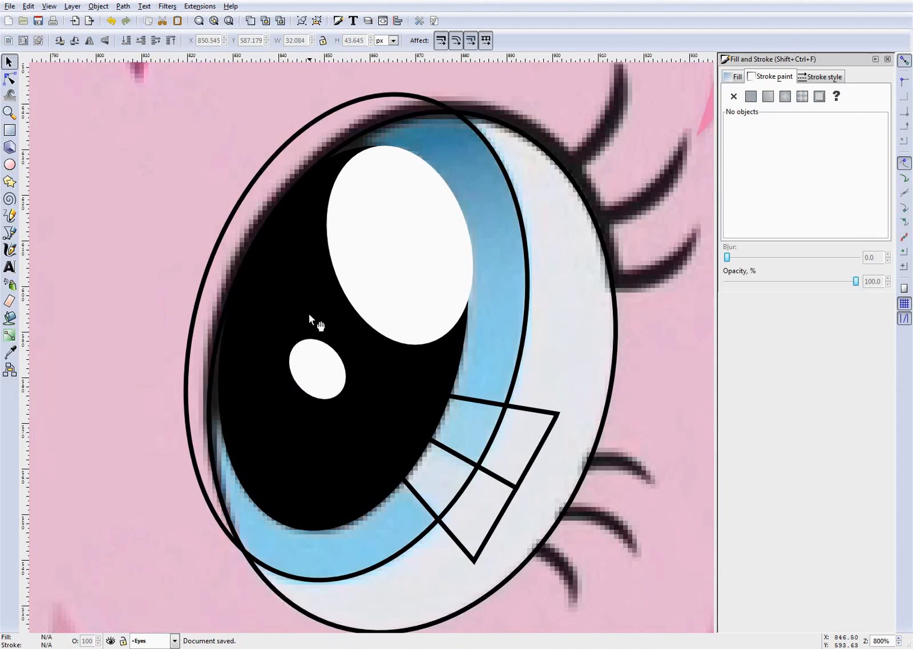
pyautogui.click(109, 644)
pyautogui.click(109, 644)
# Select the iris ellipse and look up the Eye Gradient colors in the PDF color guide
pyautogui.scroll(-2, 553, 456)
pyautogui.scroll(-1, 552, 437)
pyautogui.scroll(2, 553, 437)
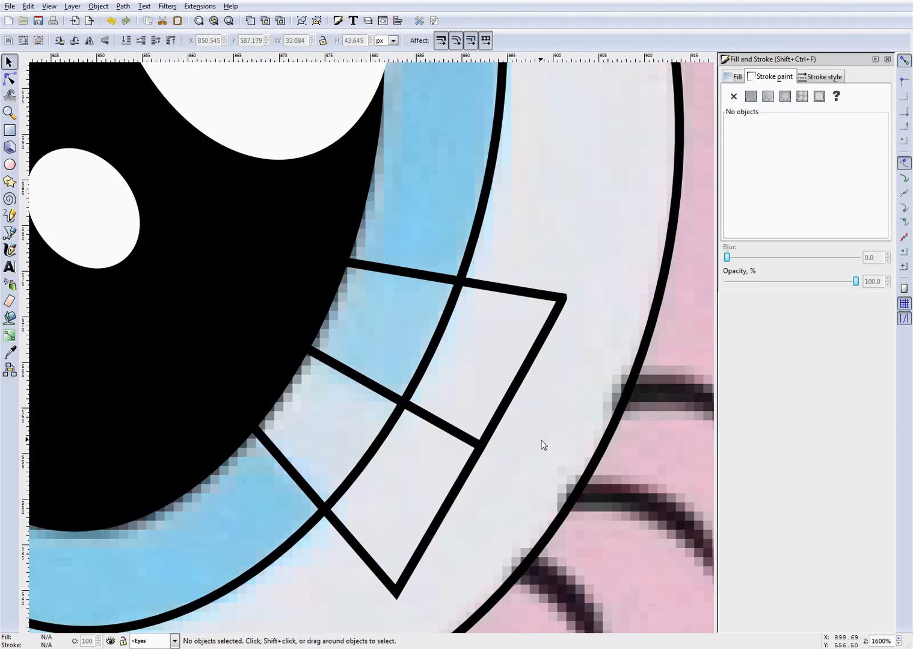
pyautogui.scroll(-2, 541, 439)
pyautogui.click(382, 517)
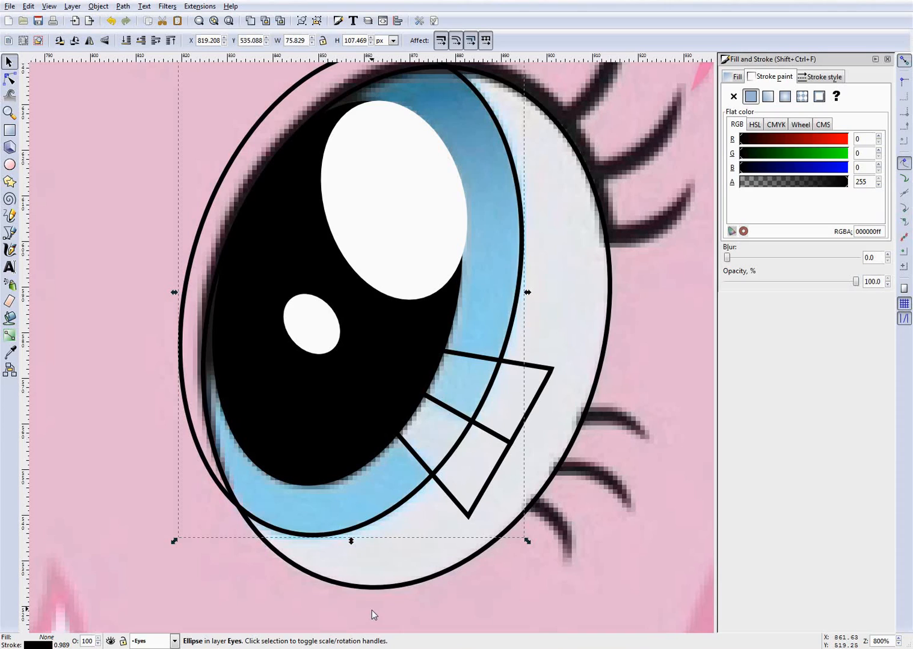
pyautogui.scroll(-1, 372, 611)
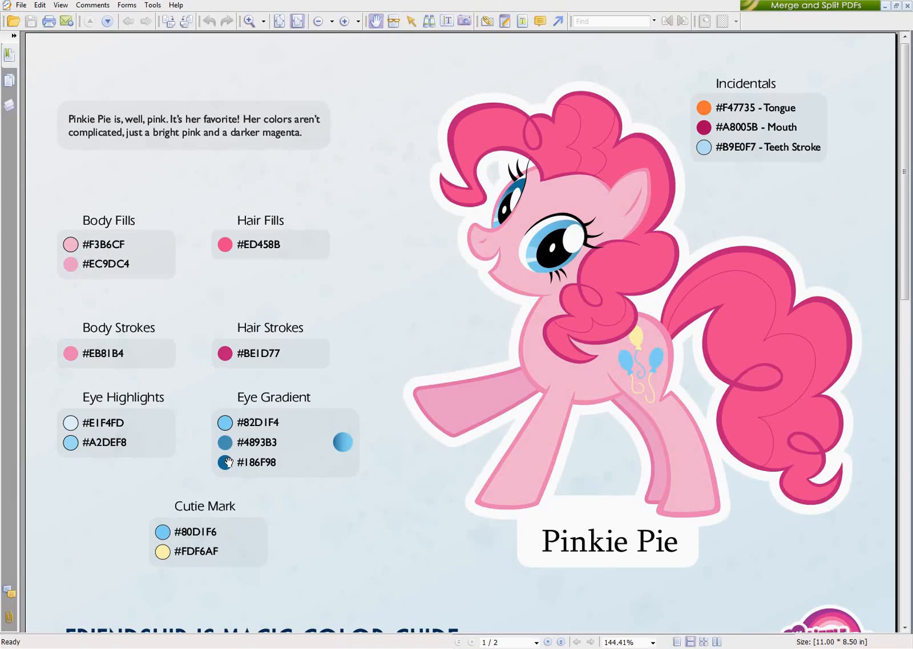
pyautogui.hotkey('alt', 'Tab')
pyautogui.scroll(8, 312, 440)
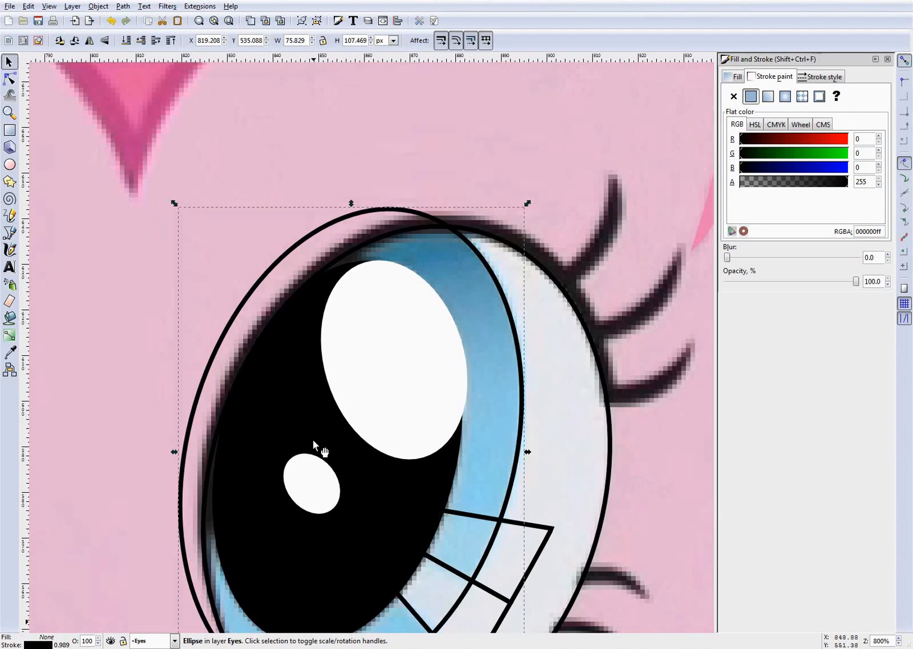
pyautogui.scroll(-2, 422, 283)
pyautogui.scroll(-3, 431, 198)
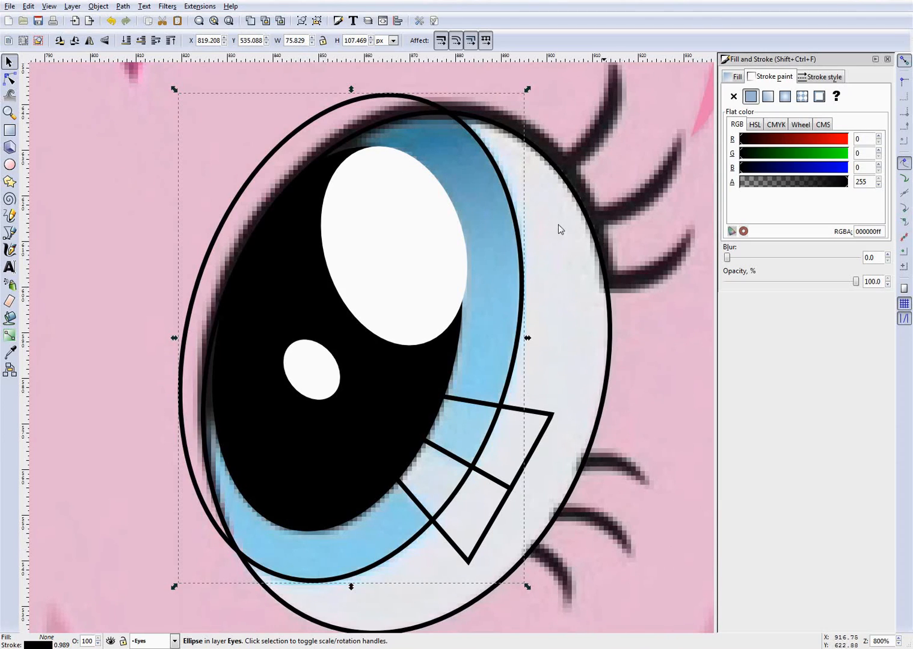
# Give the iris ellipse a flat black fill and lower it beneath the white highlight ellipses
pyautogui.click(540, 254)
pyautogui.click(516, 209)
pyautogui.click(742, 79)
pyautogui.click(759, 77)
pyautogui.click(736, 77)
pyautogui.click(751, 96)
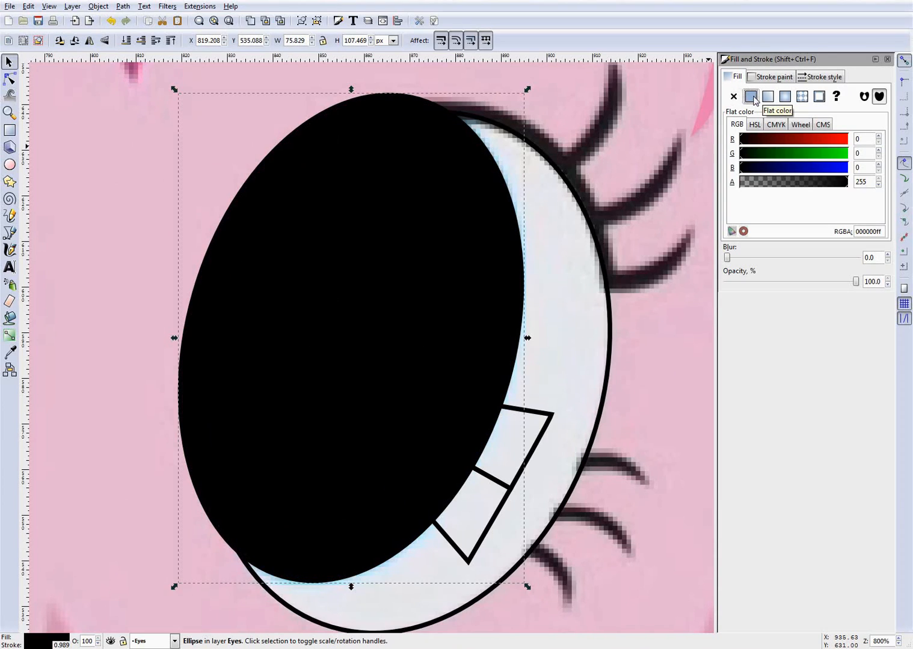
pyautogui.press('pagedown')
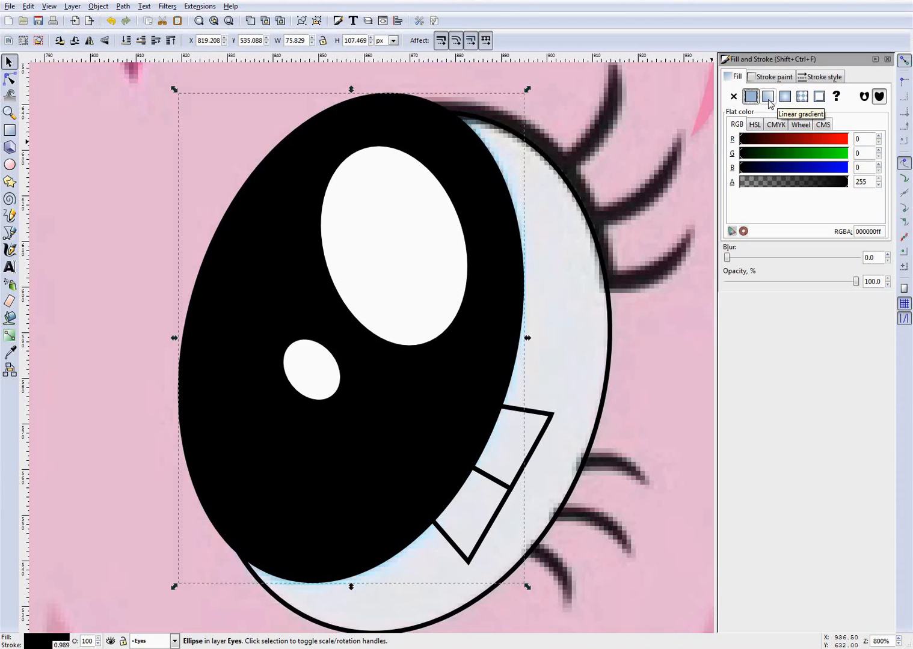
# Change the iris ellipse's fill to a linear gradient and open that gradient for editing
pyautogui.click(769, 103)
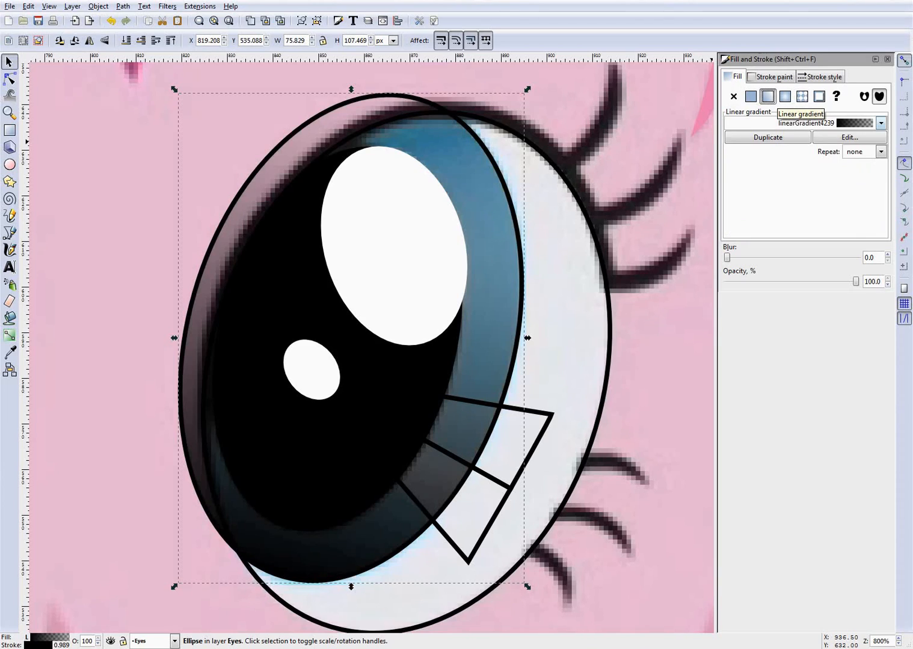
pyautogui.scroll(-4, 523, 247)
pyautogui.scroll(3, 472, 171)
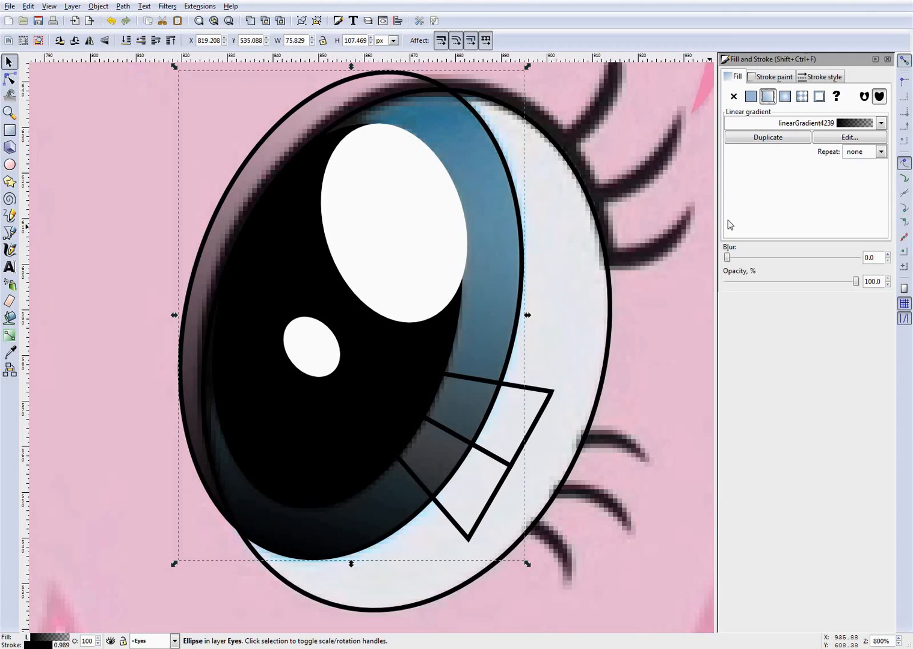
pyautogui.click(880, 124)
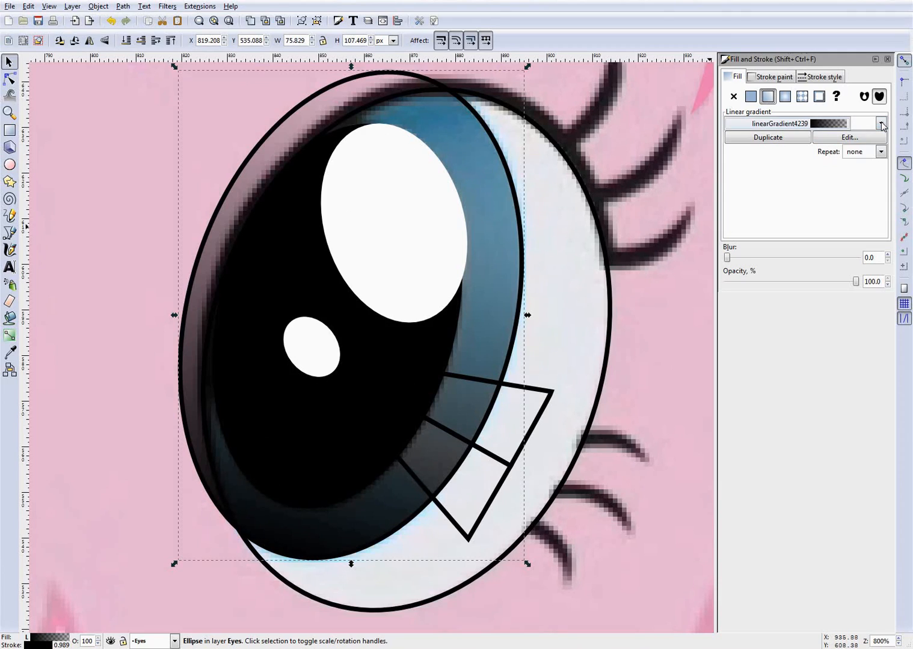
pyautogui.click(866, 138)
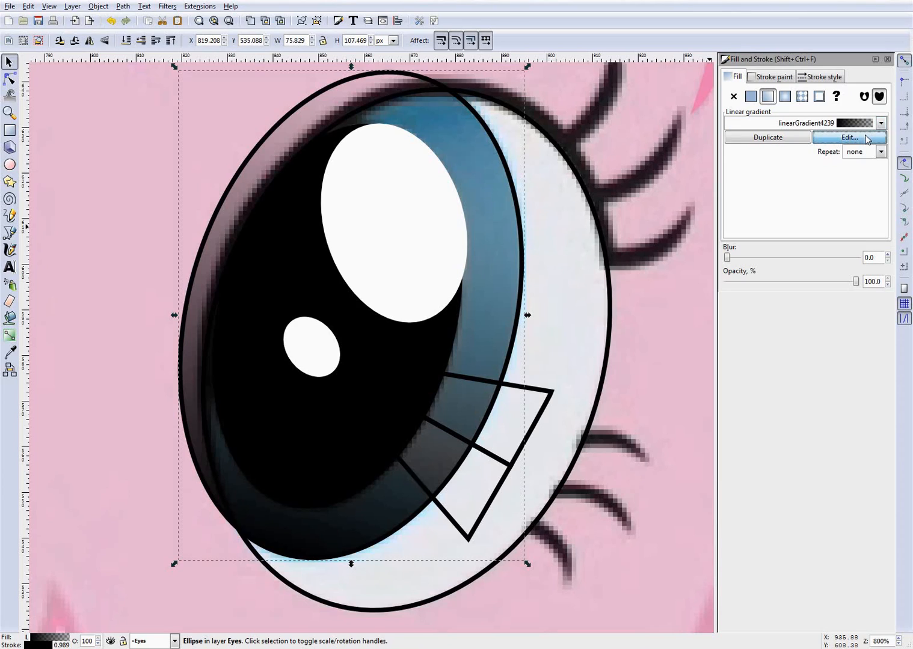
# Inspect the two stops of the iris gradient, switching between them and ending on the first one
pyautogui.click(662, 144)
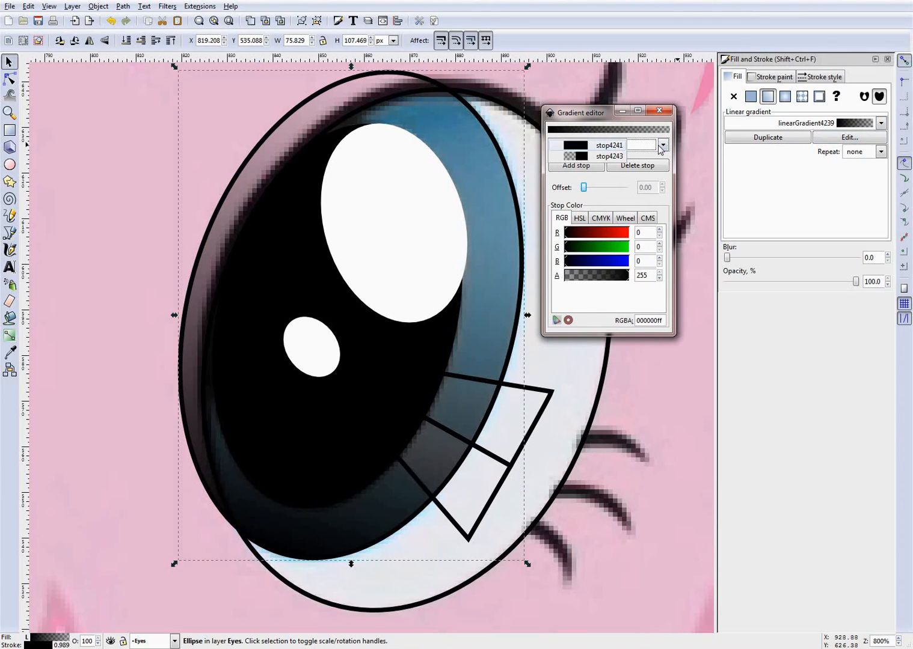
pyautogui.click(662, 147)
pyautogui.click(662, 147)
pyautogui.click(610, 146)
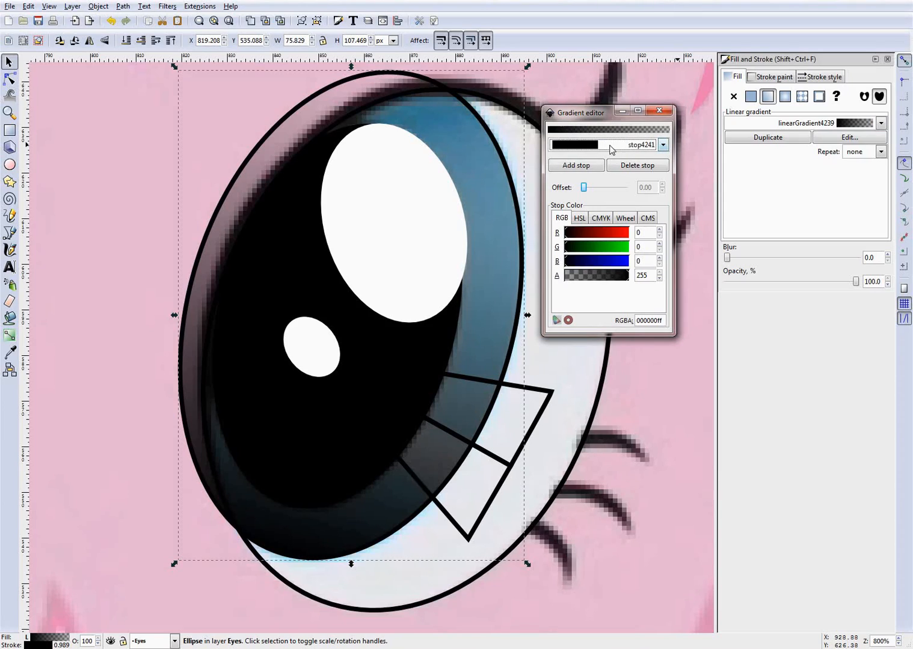
pyautogui.click(664, 144)
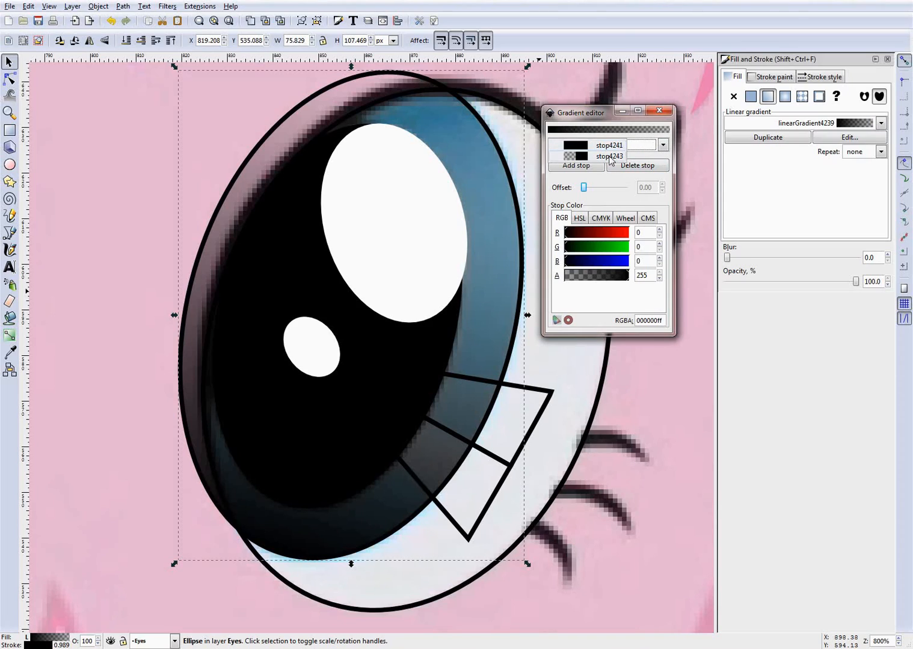
pyautogui.click(610, 156)
pyautogui.click(663, 145)
pyautogui.click(613, 137)
pyautogui.click(640, 145)
pyautogui.click(605, 157)
pyautogui.click(664, 145)
pyautogui.click(614, 137)
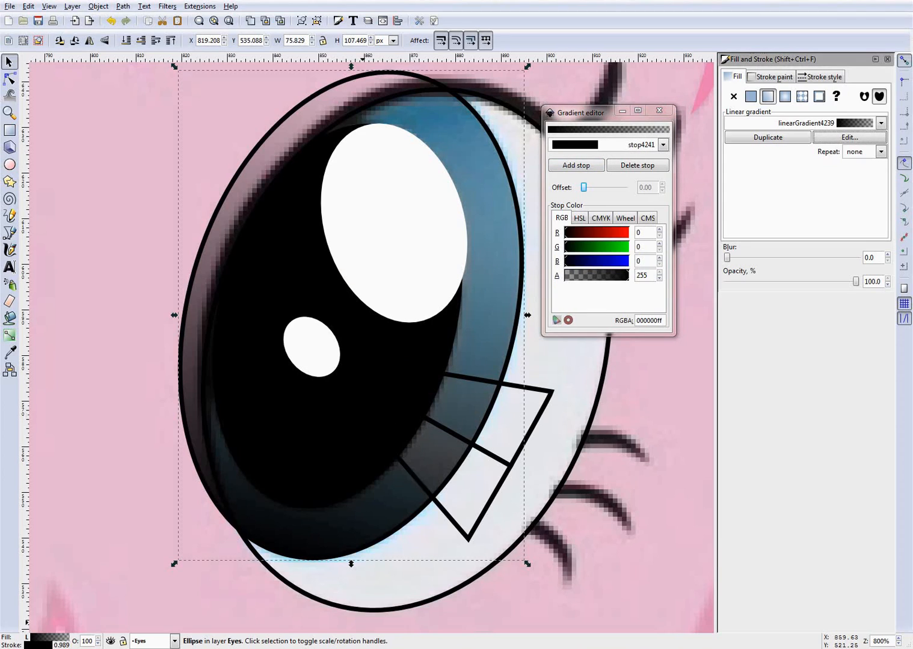
# Set the first gradient stop to opaque 186f98, the darkest Eye Gradient color in the PDF color guide
pyautogui.hotkey('alt', 'Tab')
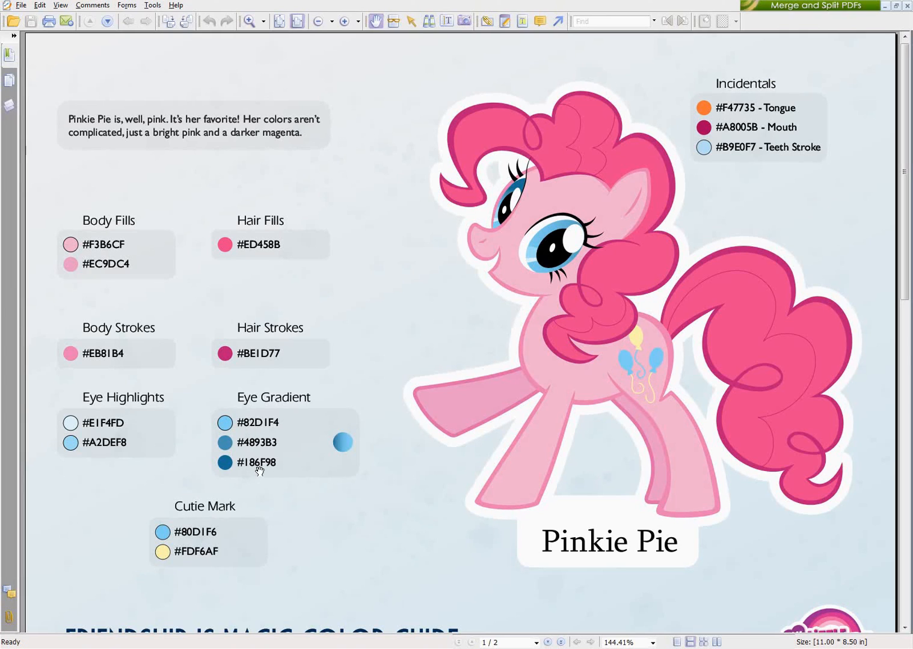
pyautogui.hotkey('alt', 'Tab')
pyautogui.moveTo(657, 321); pyautogui.dragTo(591, 314)
pyautogui.write('186f')
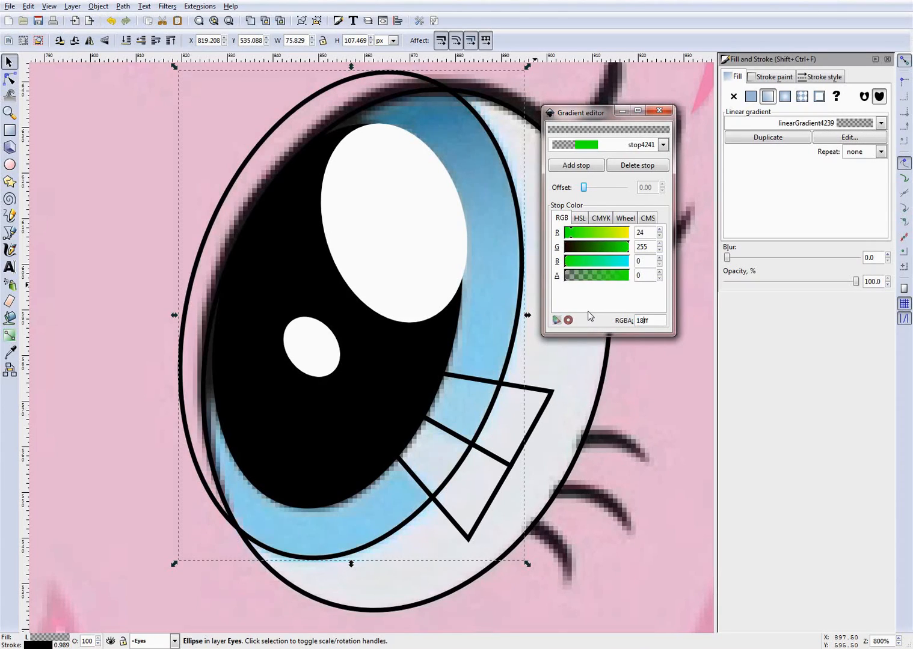
pyautogui.write('98')
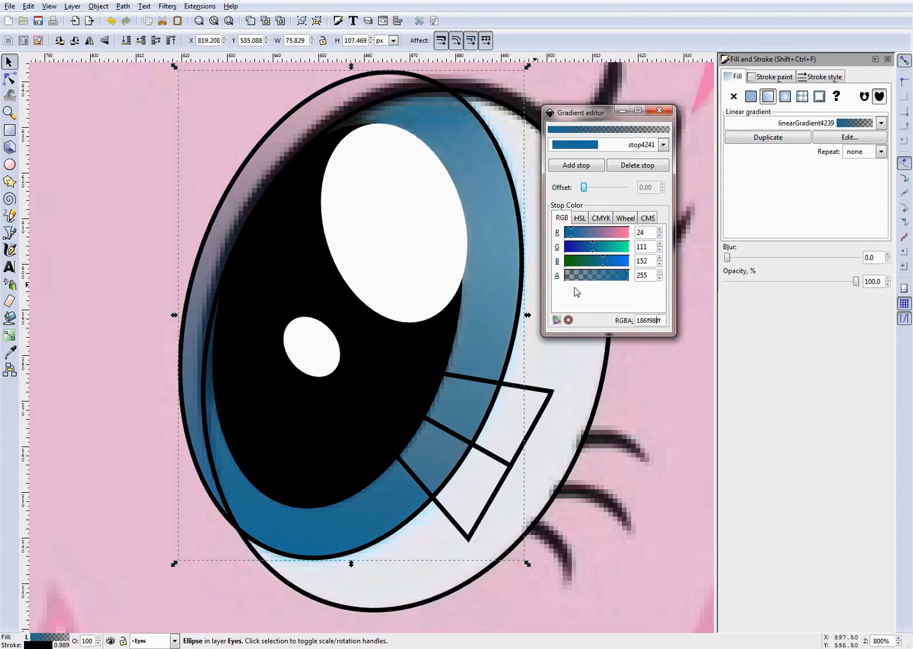
# Set the iris gradient's last stop to opaque 82d1f4, the lightest Eye Gradient color in the PDF color guide
pyautogui.click(663, 145)
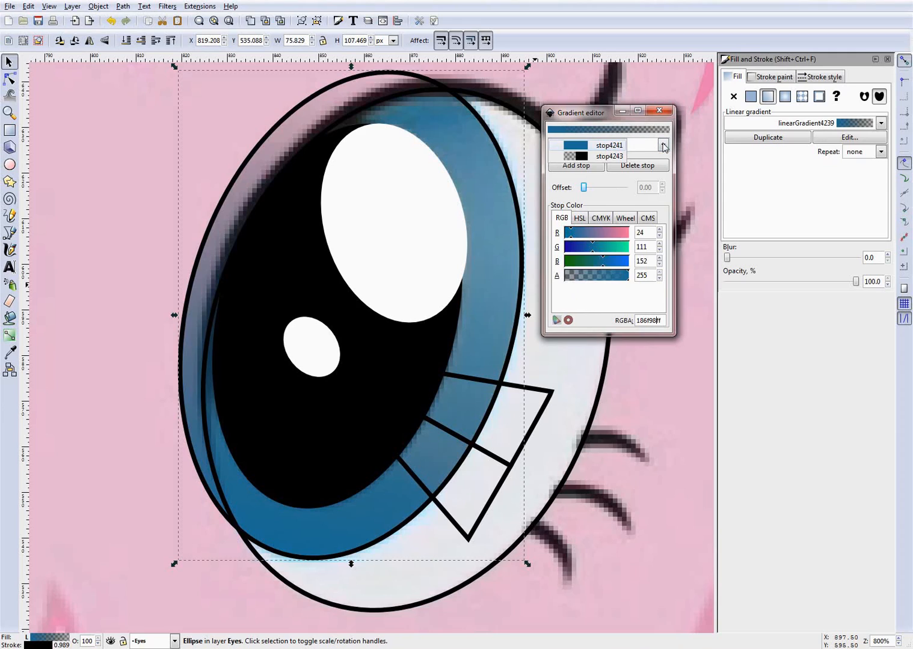
pyautogui.click(612, 156)
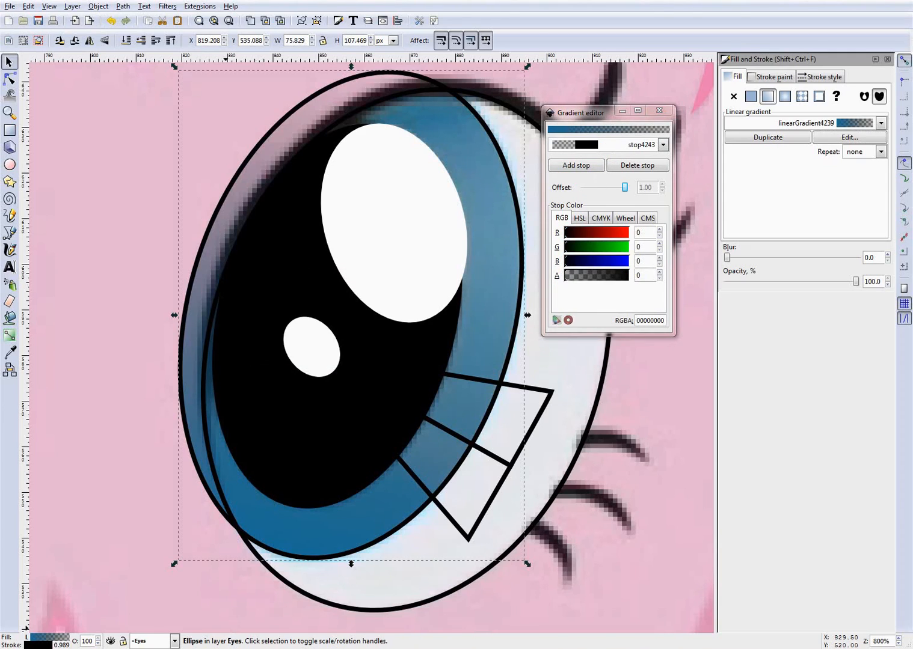
pyautogui.hotkey('alt', 'Tab')
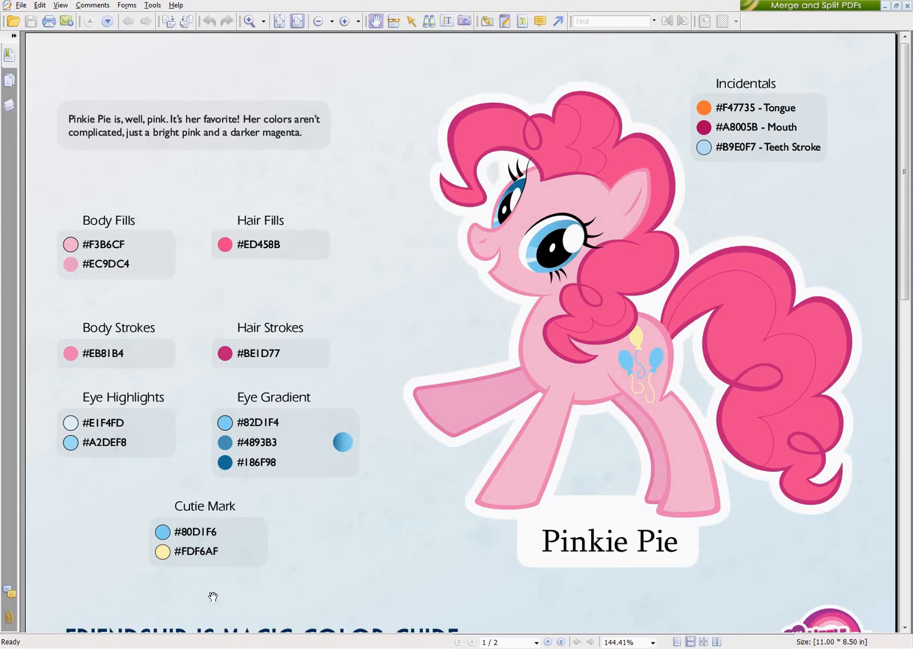
pyautogui.hotkey('alt', 'Tab')
pyautogui.moveTo(659, 321); pyautogui.dragTo(590, 315)
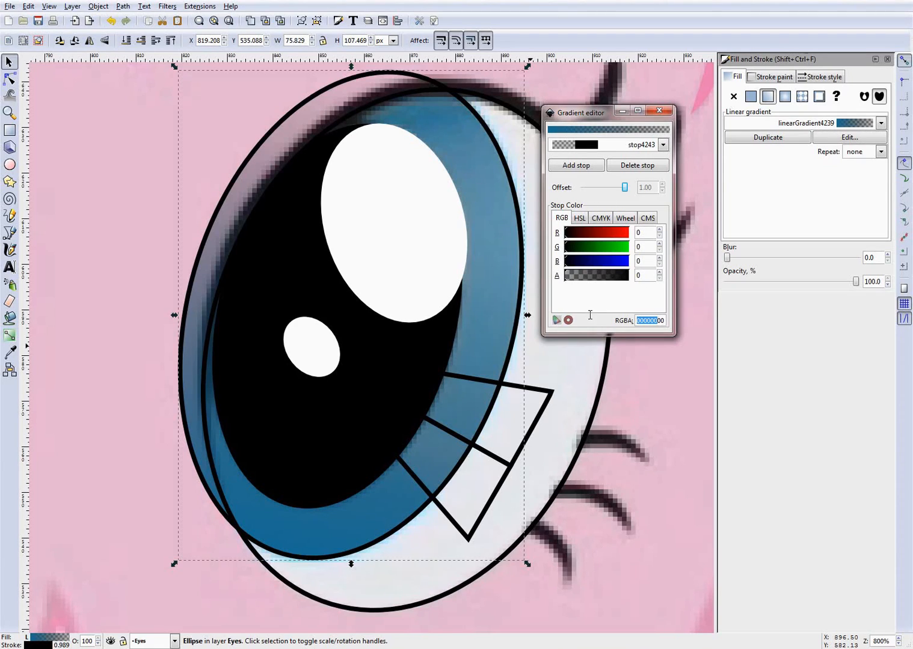
pyautogui.write('82de')
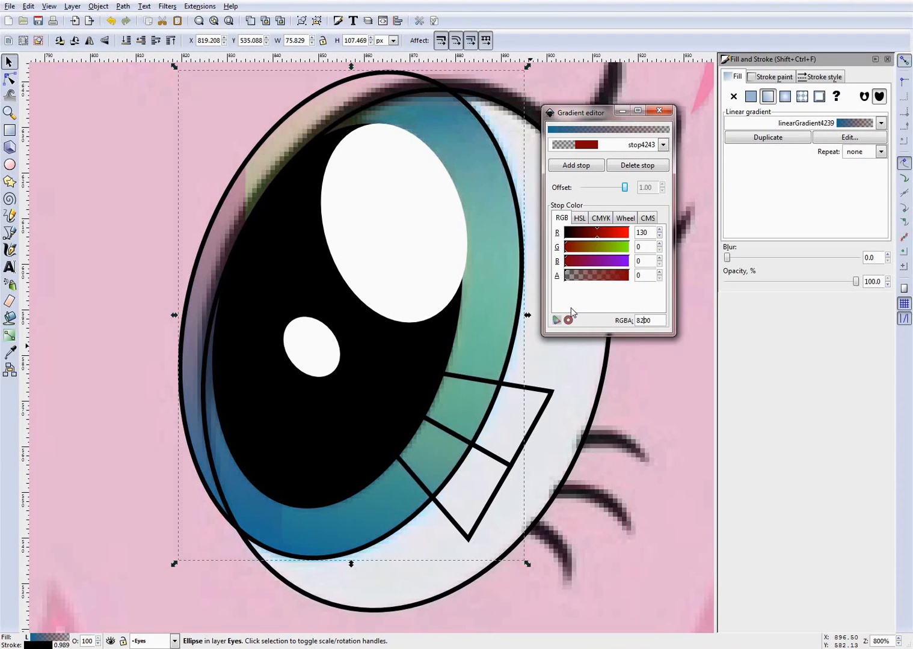
pyautogui.press('BackSpace')
pyautogui.write('1f4')
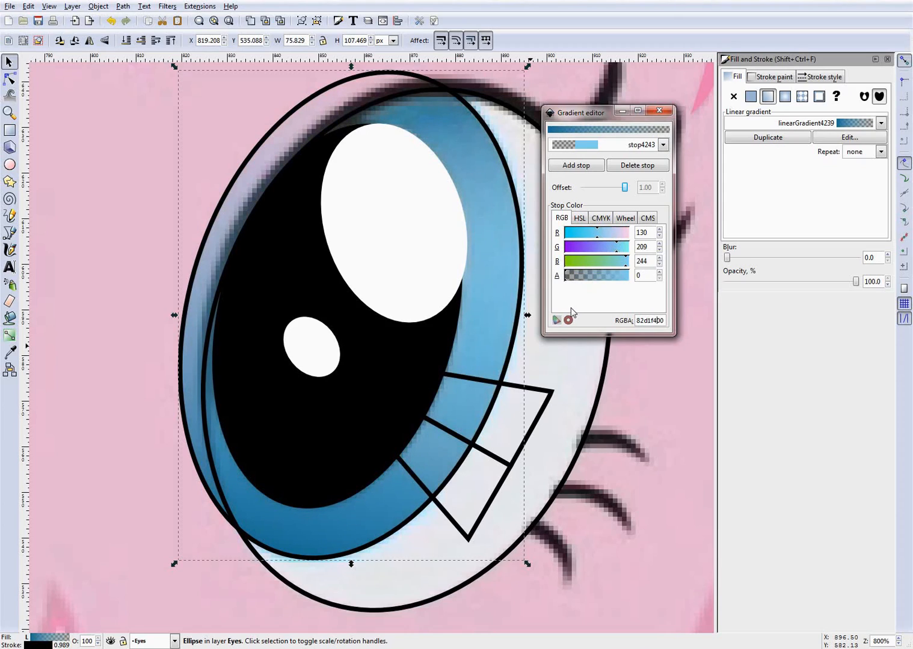
pyautogui.press('Delete')
pyautogui.press('Delete')
pyautogui.write('ff')
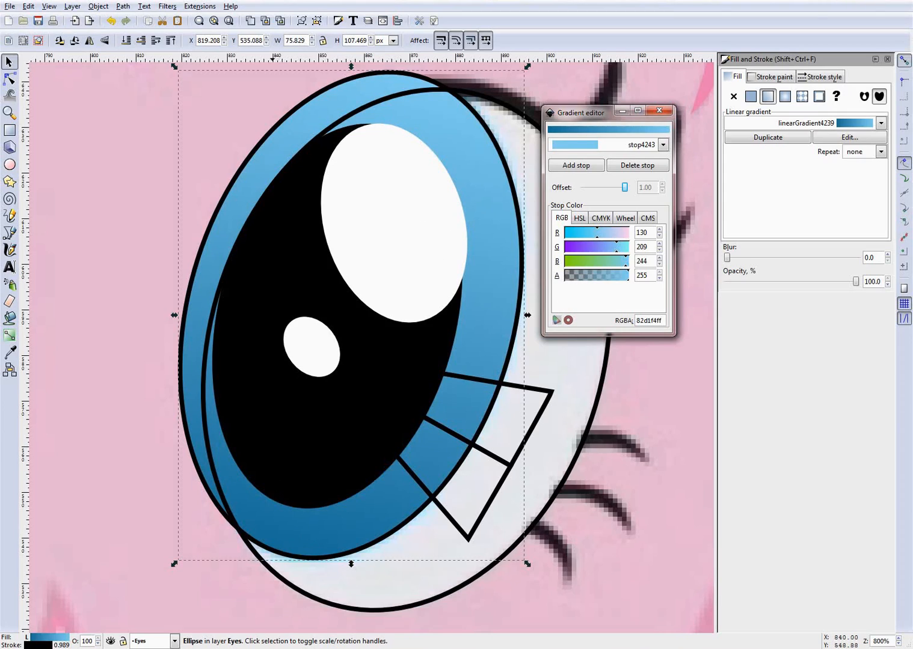
# Add a middle stop between the dark and light stops of the iris gradient
pyautogui.click(654, 144)
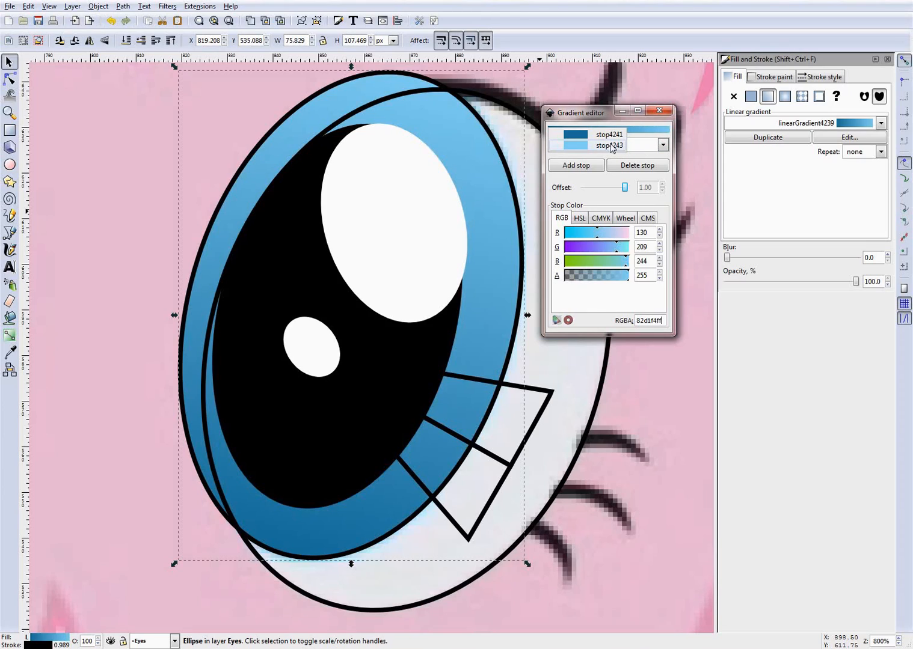
pyautogui.click(612, 146)
pyautogui.click(593, 168)
pyautogui.click(632, 149)
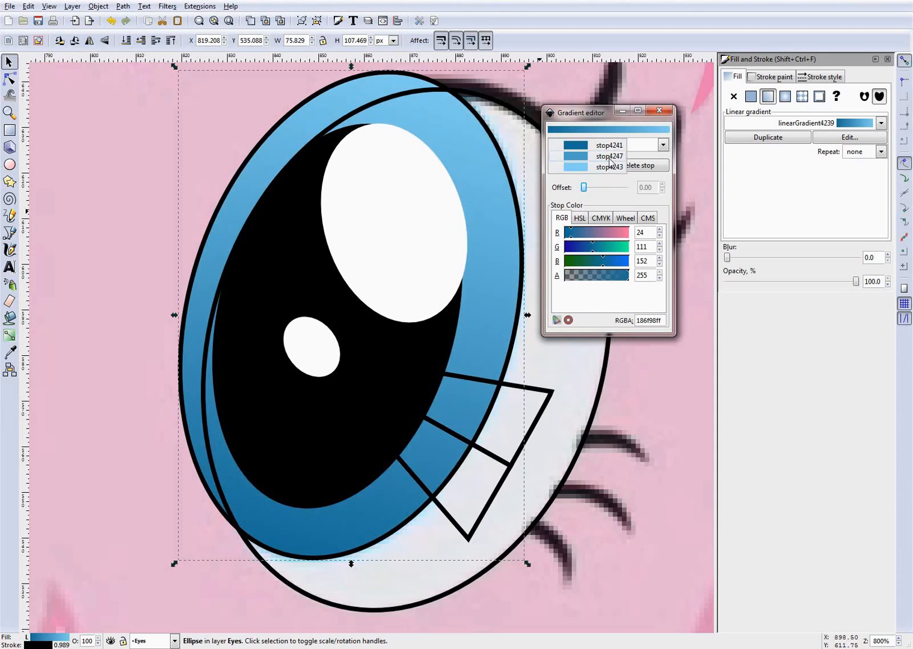
pyautogui.click(610, 146)
# Check the iris gradient's end stops against the Eye Gradient colors in the PDF color guide
pyautogui.click(409, 647)
pyautogui.click(409, 648)
pyautogui.click(408, 647)
pyautogui.click(409, 647)
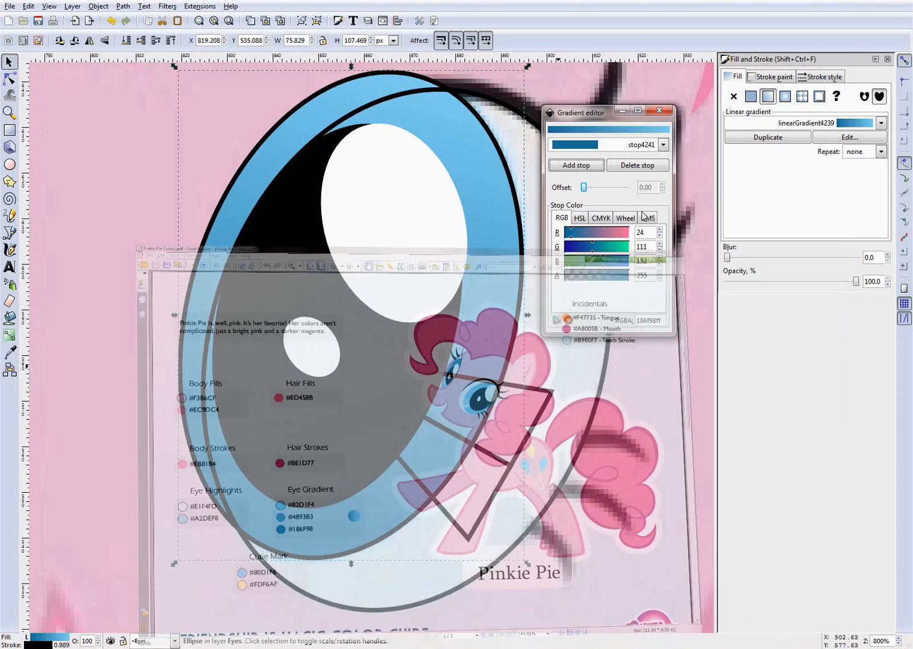
pyautogui.click(632, 148)
pyautogui.click(608, 167)
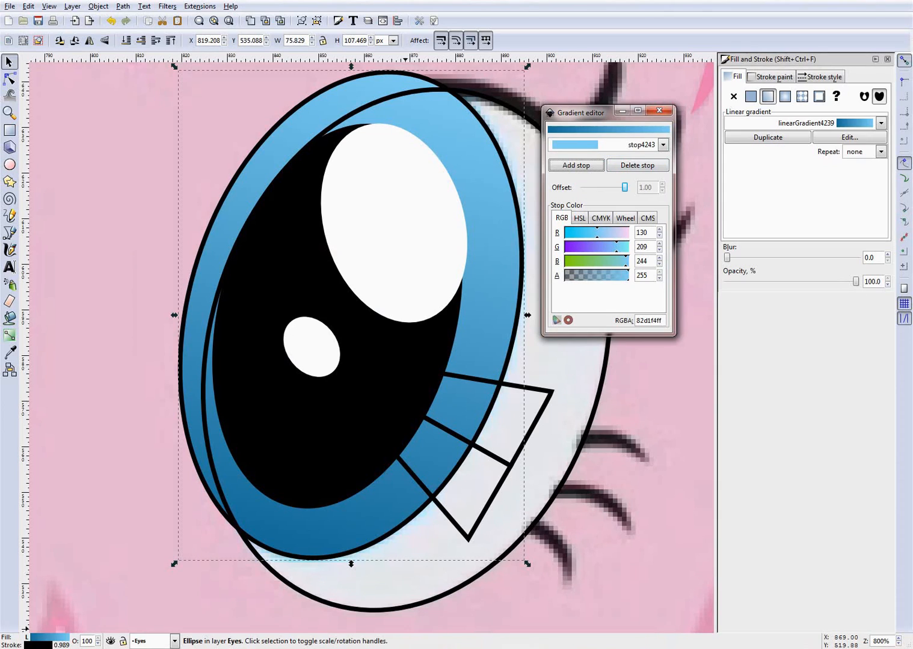
pyautogui.click(409, 648)
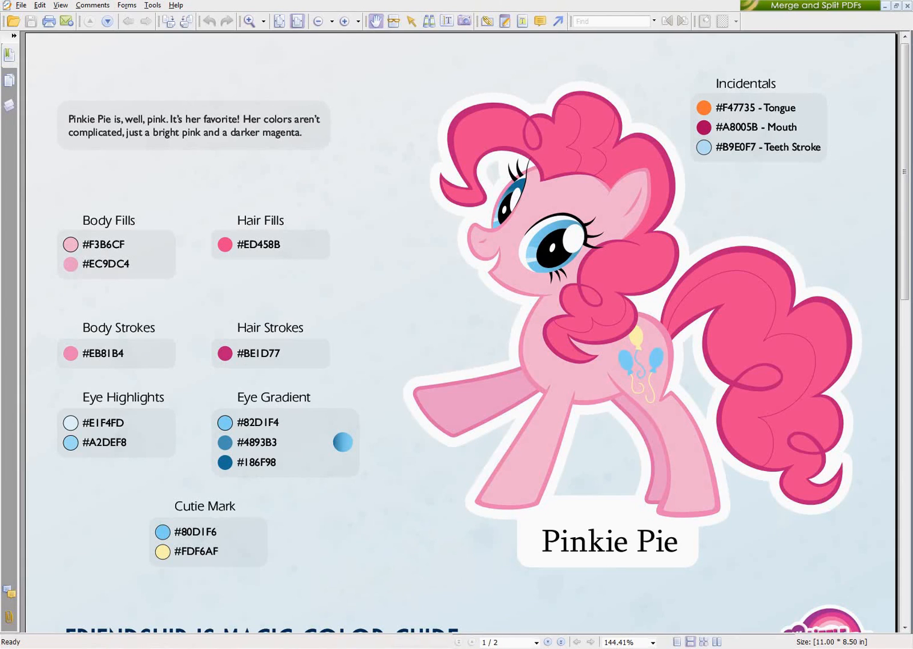
pyautogui.click(408, 648)
# Set the middle gradient stop to opaque 4893b3 from the PDF color guide and close the gradient editor
pyautogui.click(637, 151)
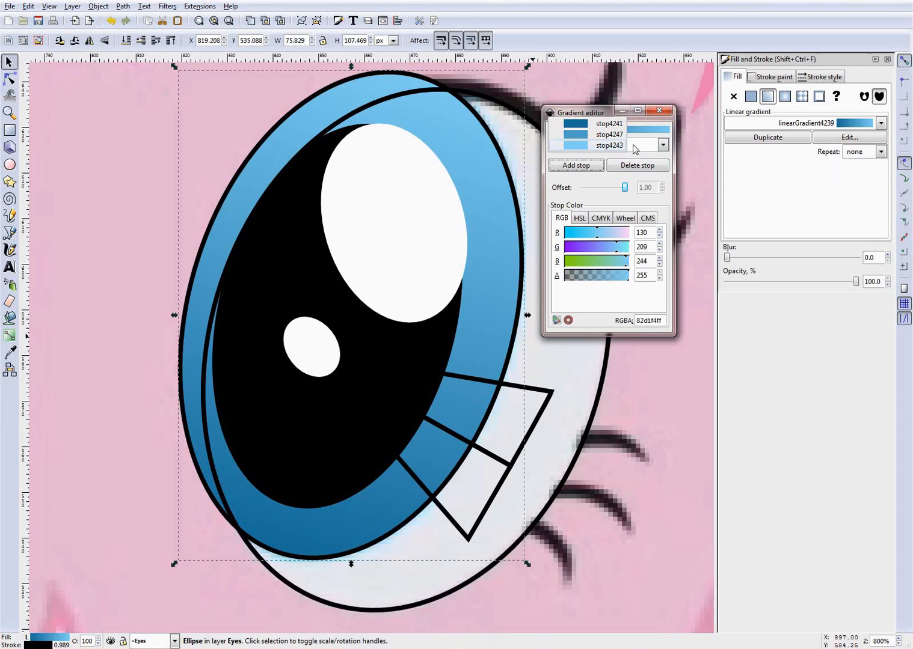
pyautogui.click(601, 135)
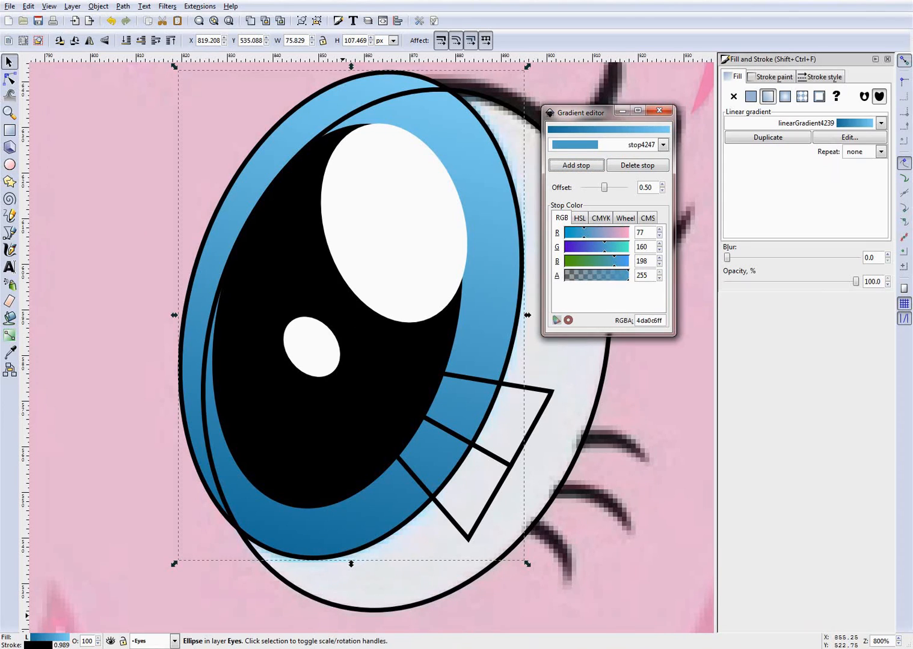
pyautogui.click(369, 648)
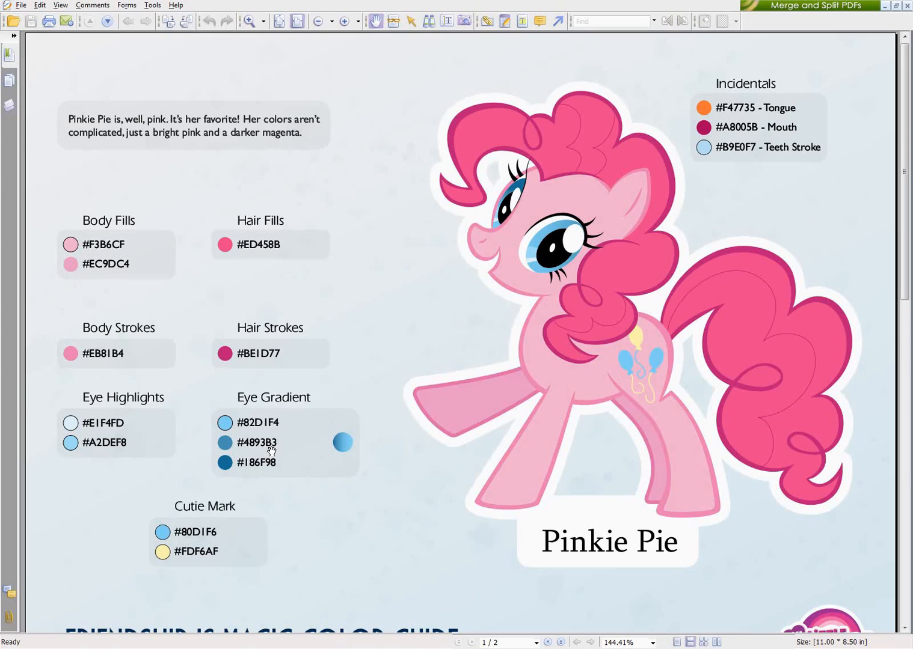
pyautogui.hotkey('alt', 'Tab')
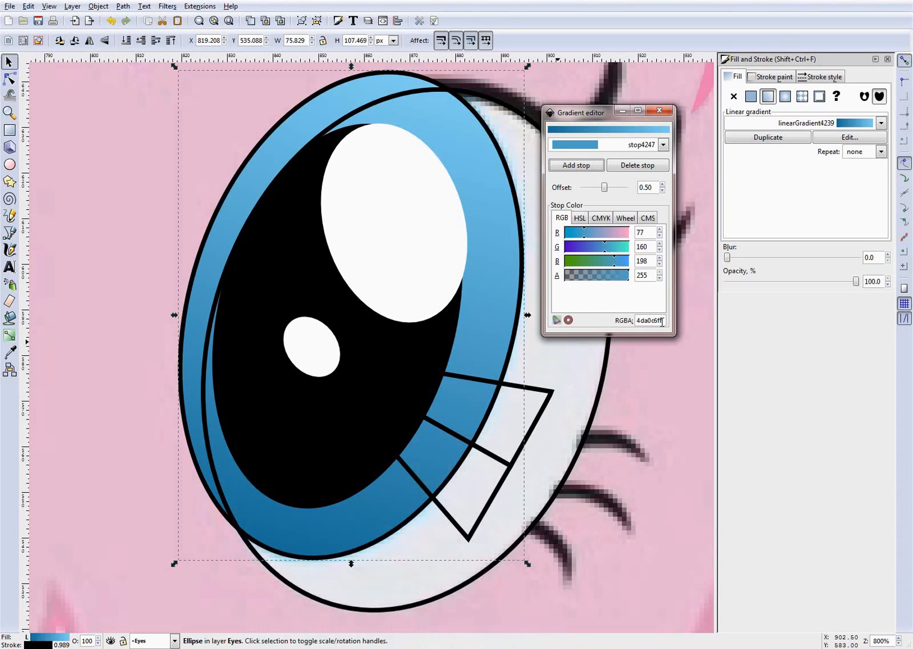
pyautogui.moveTo(654, 320); pyautogui.dragTo(574, 310)
pyautogui.write('389')
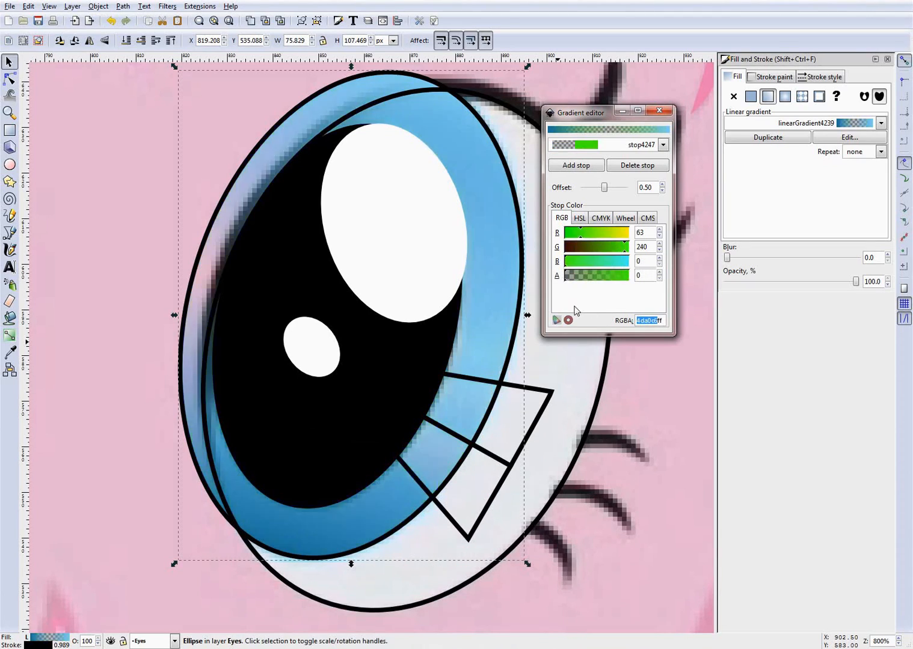
pyautogui.write('3b3')
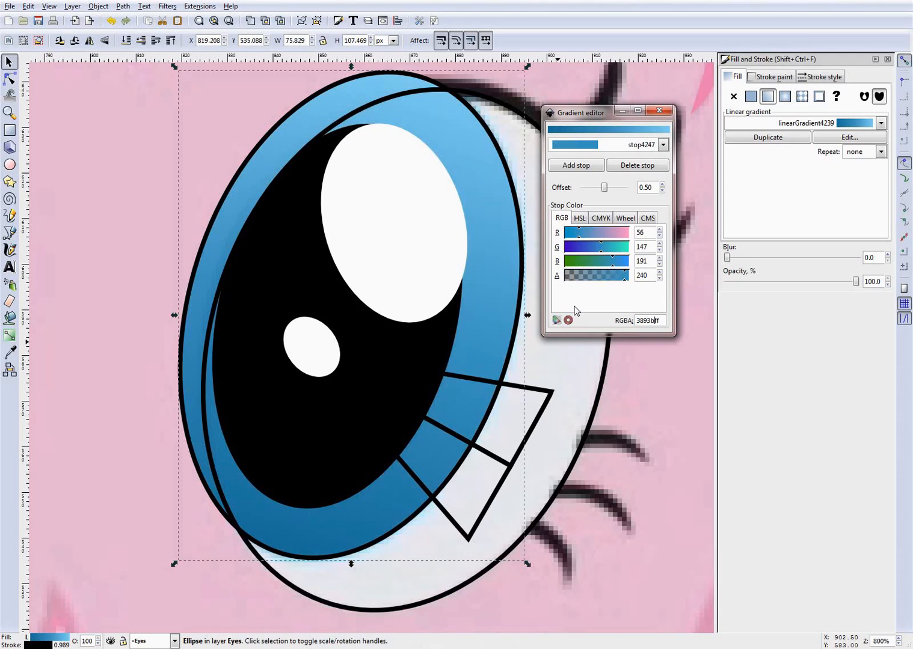
pyautogui.write('4')
pyautogui.hotkey('alt', 'Tab')
pyautogui.hotkey('alt', 'Tab')
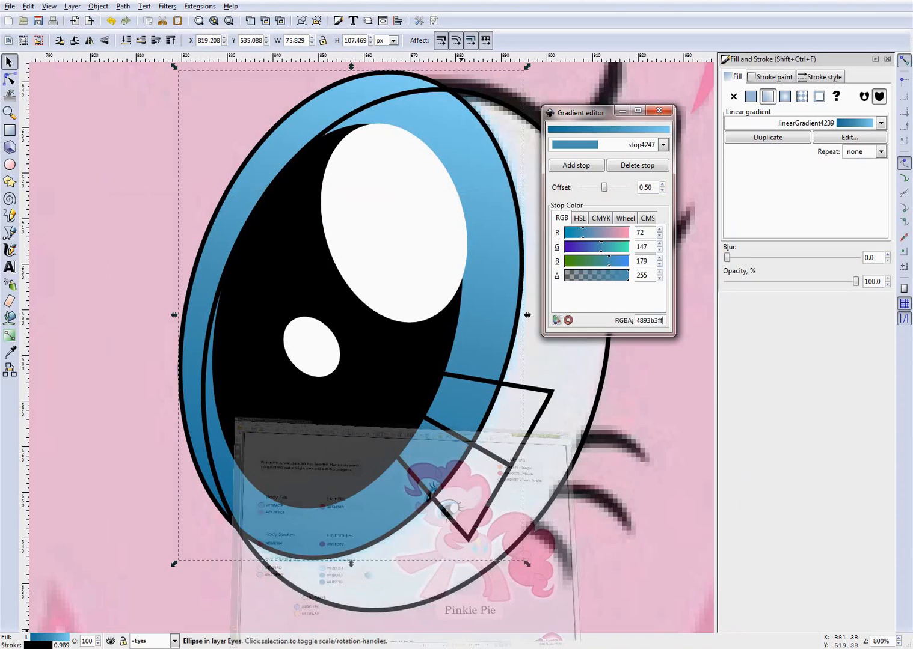
pyautogui.click(644, 146)
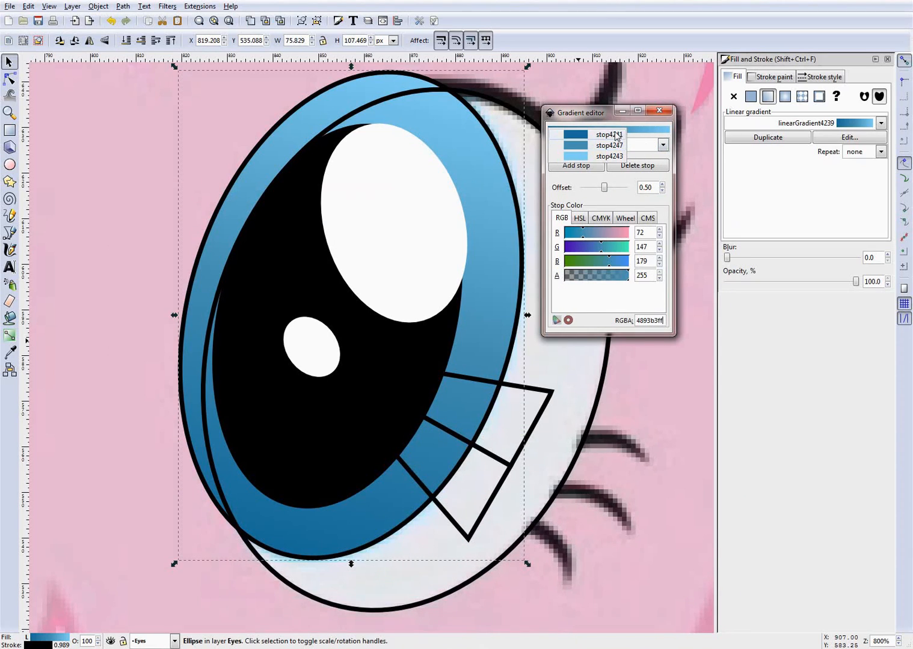
pyautogui.click(619, 129)
pyautogui.click(658, 111)
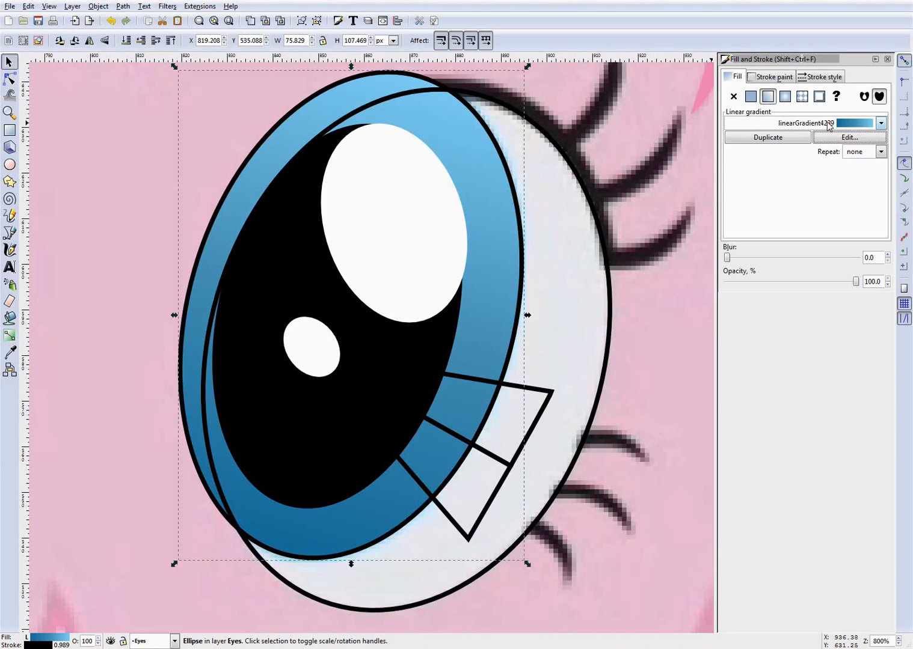
# Try the iris's linear gradient as the fill of the large outer eye ellipse, and return that ellipse to no fill
pyautogui.click(625, 312)
pyautogui.click(616, 320)
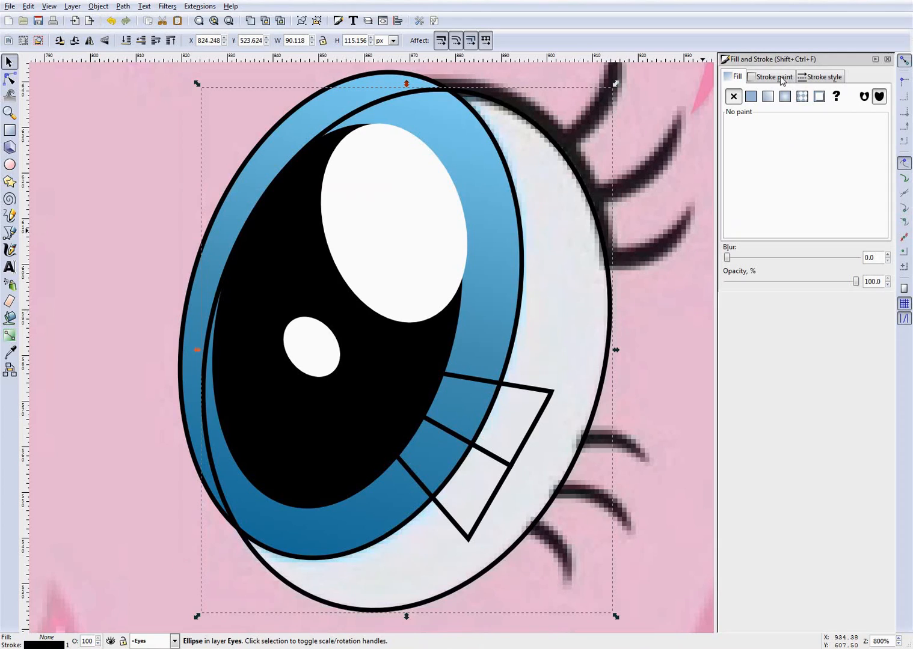
pyautogui.click(767, 96)
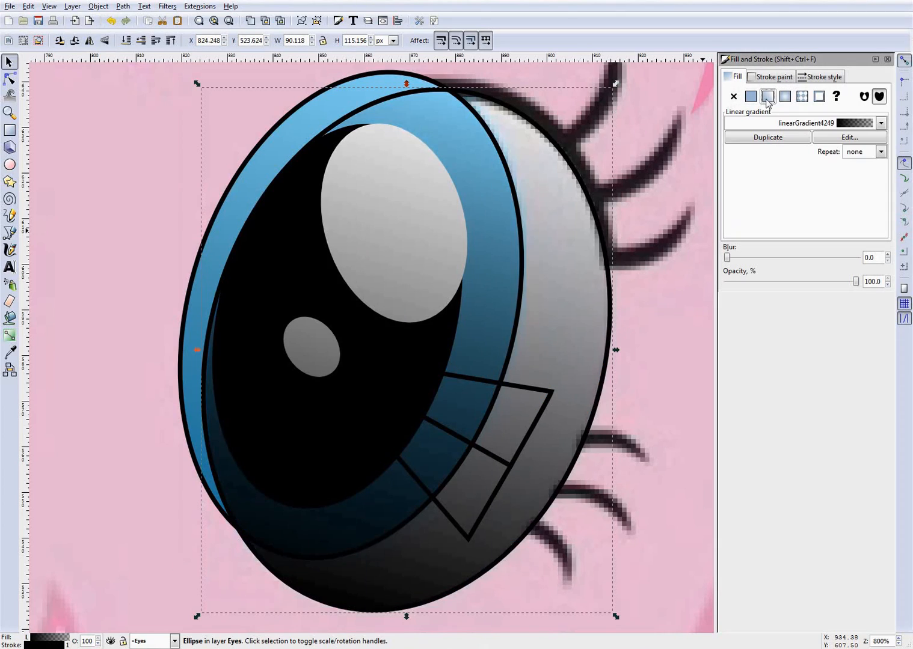
pyautogui.click(848, 123)
pyautogui.click(834, 135)
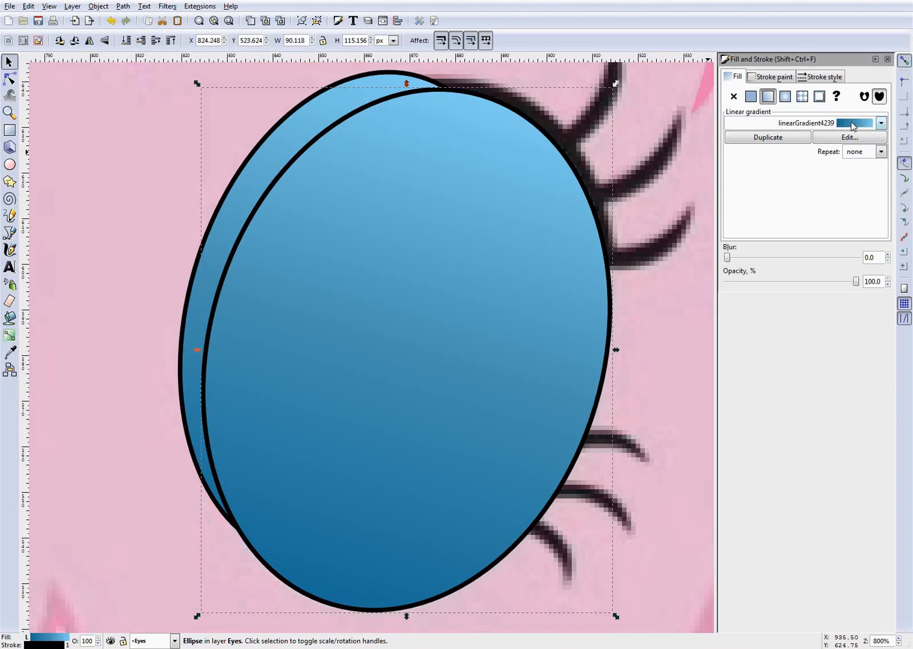
pyautogui.click(750, 96)
pyautogui.click(733, 96)
# Save the drawing and select the iris ellipse again
pyautogui.click(644, 226)
pyautogui.scroll(10, 492, 283)
pyautogui.scroll(-8, 491, 284)
pyautogui.hotkey('ctrl', 's')
pyautogui.scroll(-9, 510, 318)
pyautogui.click(327, 402)
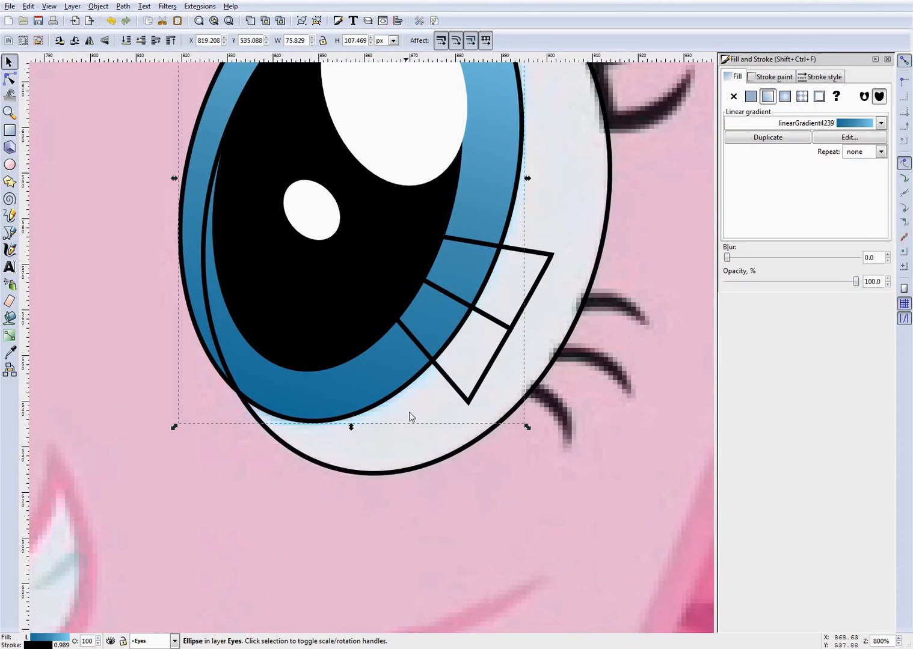
# Hide and show the Eyes layer to examine the direction of the iris shading in the reference image
pyautogui.scroll(5, 414, 421)
pyautogui.scroll(5, 319, 218)
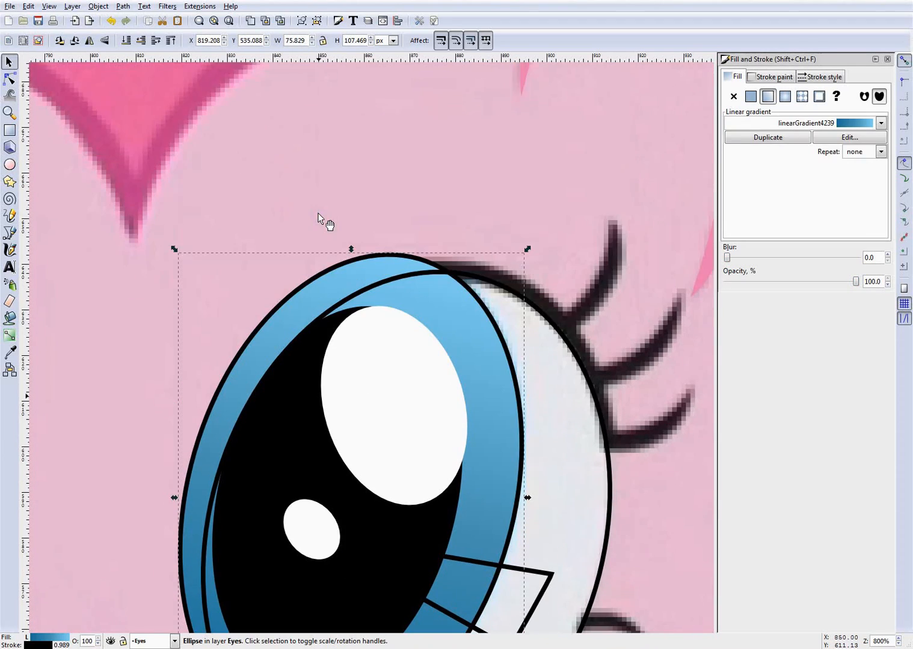
pyautogui.scroll(-8, 322, 347)
pyautogui.scroll(3, 322, 448)
pyautogui.scroll(-1, 321, 449)
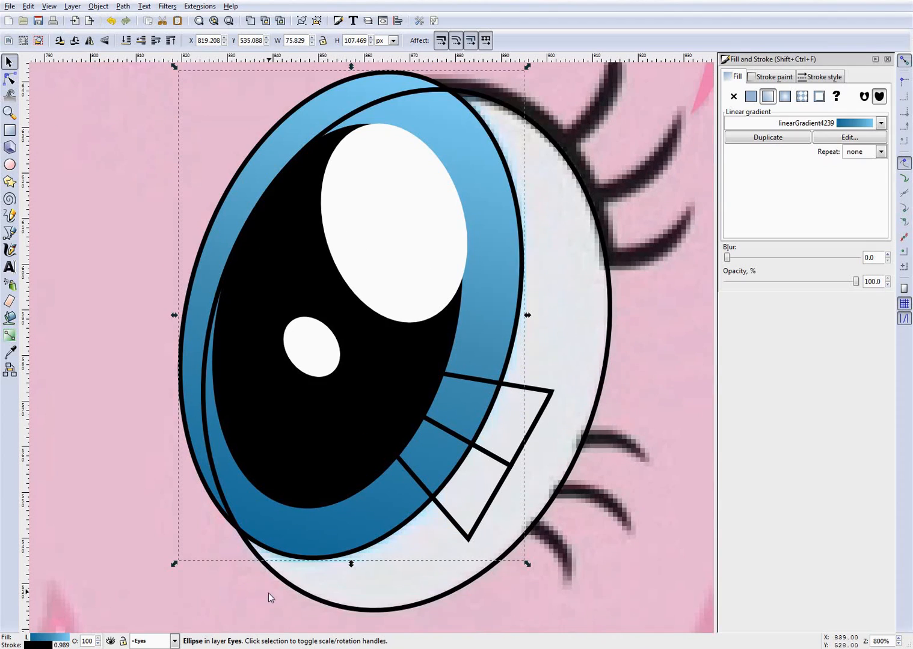
pyautogui.click(109, 641)
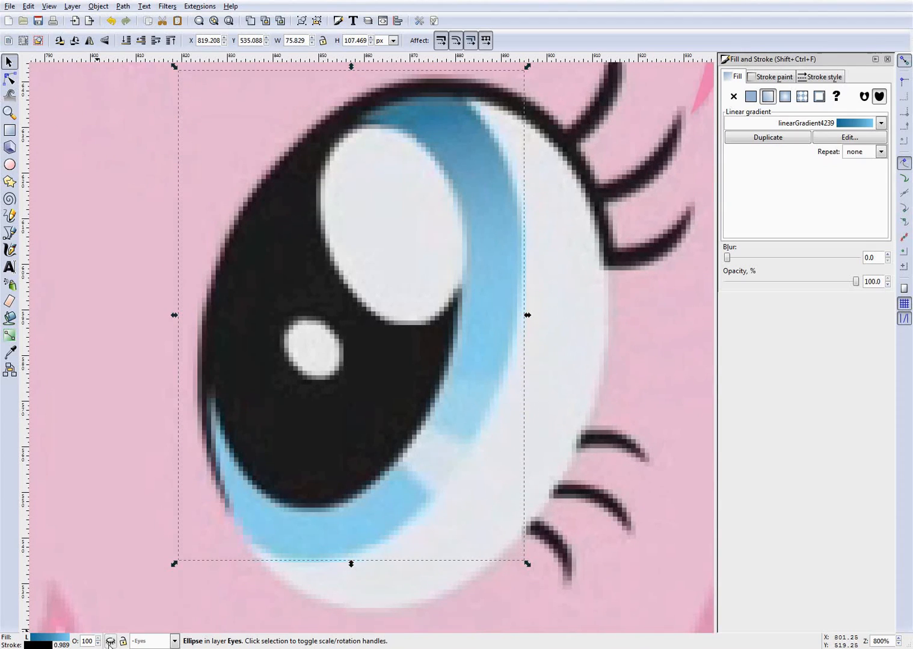
pyautogui.click(109, 642)
pyautogui.click(109, 641)
pyautogui.click(109, 641)
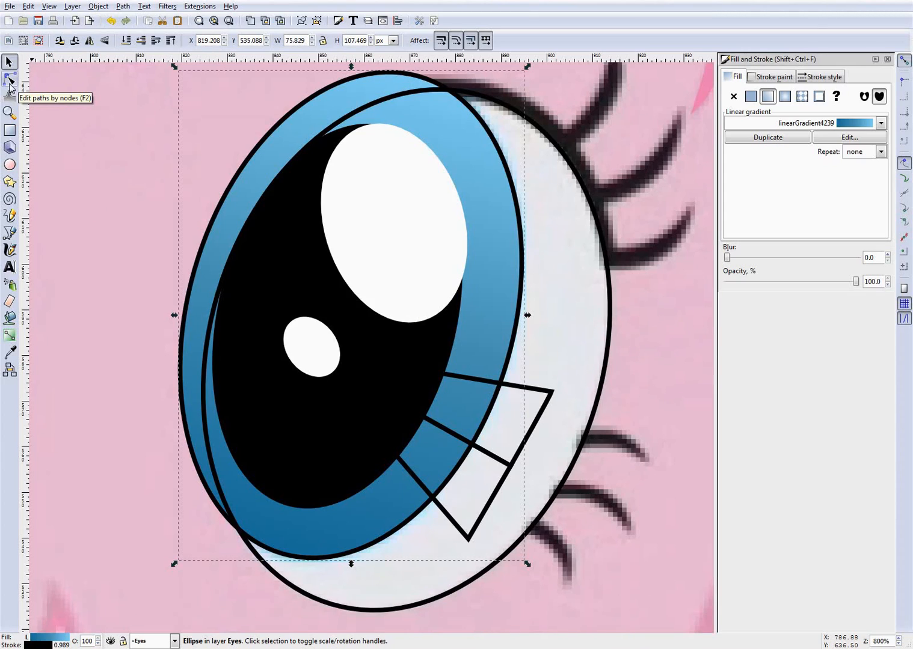
# Reverse the iris gradient's direction, placing its dark start at the ellipse's top edge and its light end near the lower-right edge
pyautogui.click(9, 84)
pyautogui.scroll(3, 165, 223)
pyautogui.scroll(-2, 301, 181)
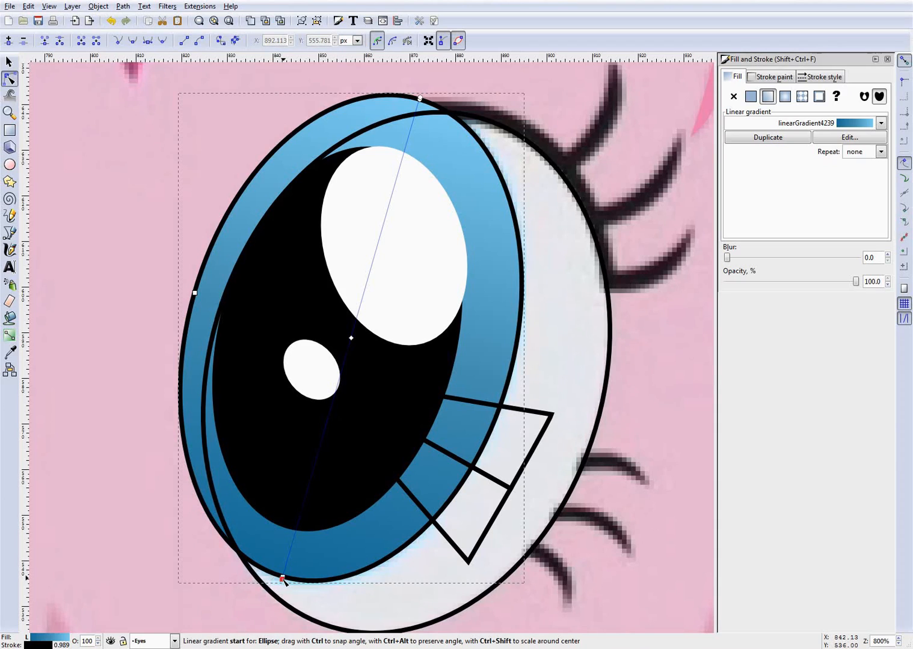
pyautogui.moveTo(282, 578); pyautogui.dragTo(144, 180)
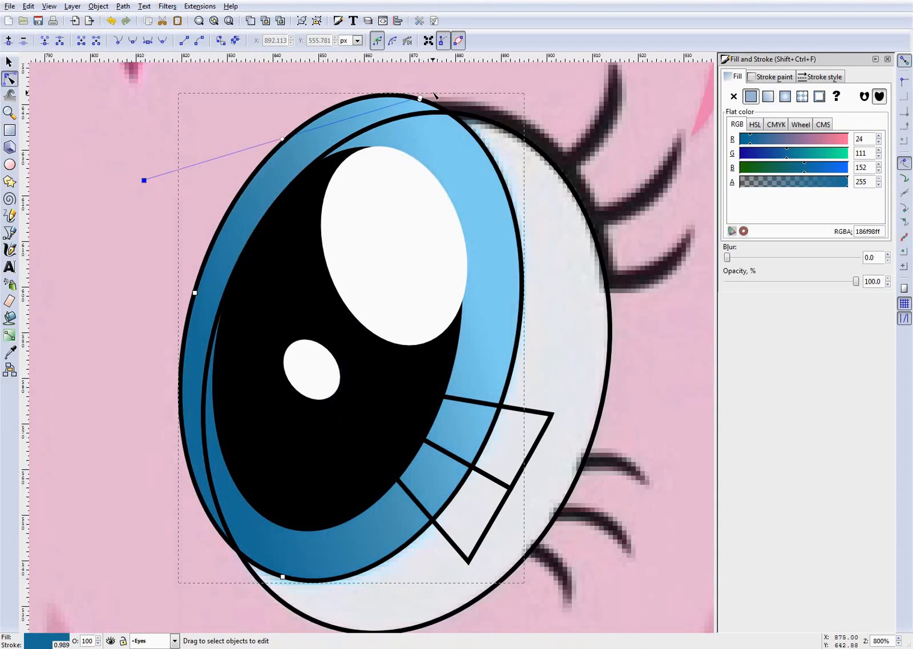
pyautogui.moveTo(421, 98); pyautogui.dragTo(387, 558)
pyautogui.click(145, 181)
pyautogui.moveTo(144, 181); pyautogui.dragTo(383, 95)
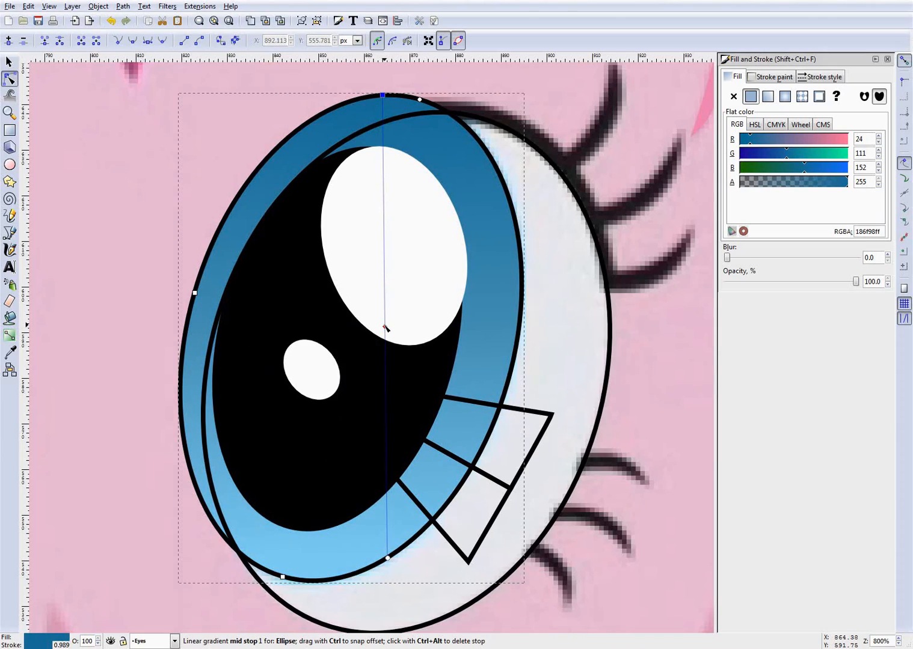
# Compare the iris gradient with the reference by toggling the Eyes layer, and move the gradient's light end to the ellipse's bottom edge
pyautogui.click(112, 642)
pyautogui.click(112, 642)
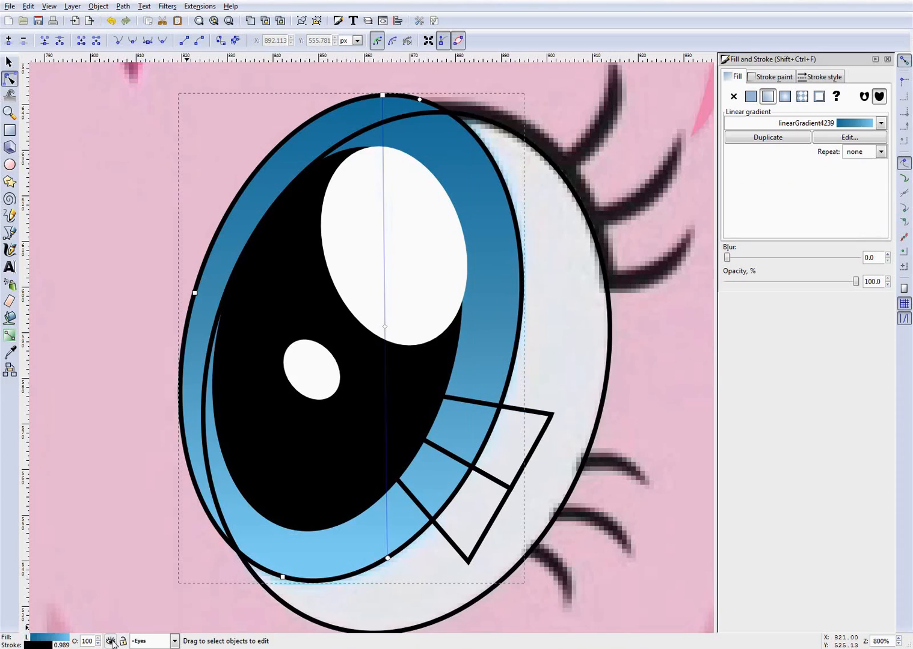
pyautogui.click(112, 642)
pyautogui.click(111, 642)
pyautogui.click(112, 642)
pyautogui.click(112, 642)
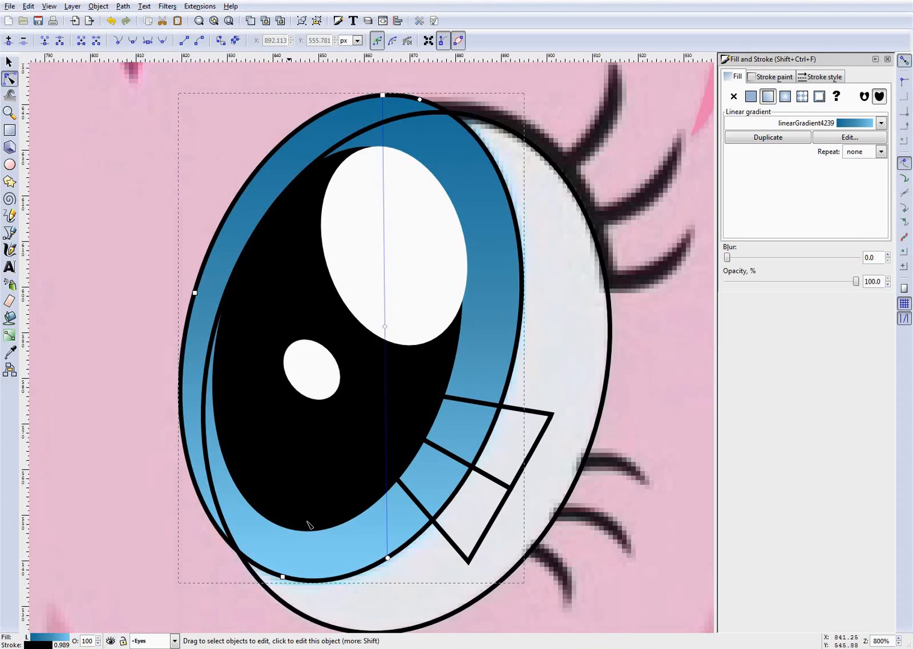
pyautogui.moveTo(385, 563); pyautogui.dragTo(301, 580)
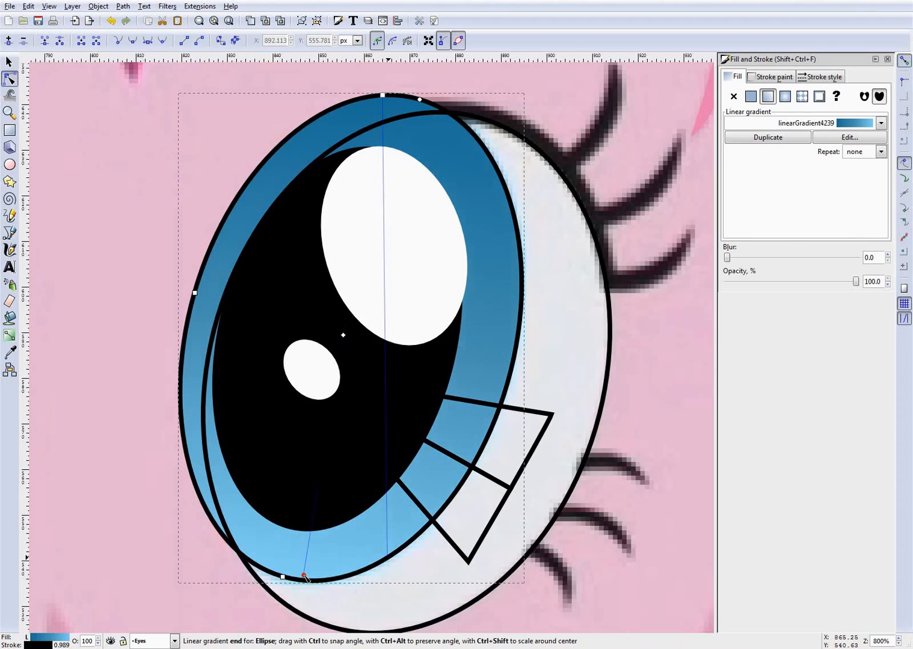
# Compare the iris gradient with the reference by toggling the Eyes layer, and move the gradient's light end up into the lower pupil area
pyautogui.click(111, 642)
pyautogui.click(111, 642)
pyautogui.click(111, 642)
pyautogui.click(111, 642)
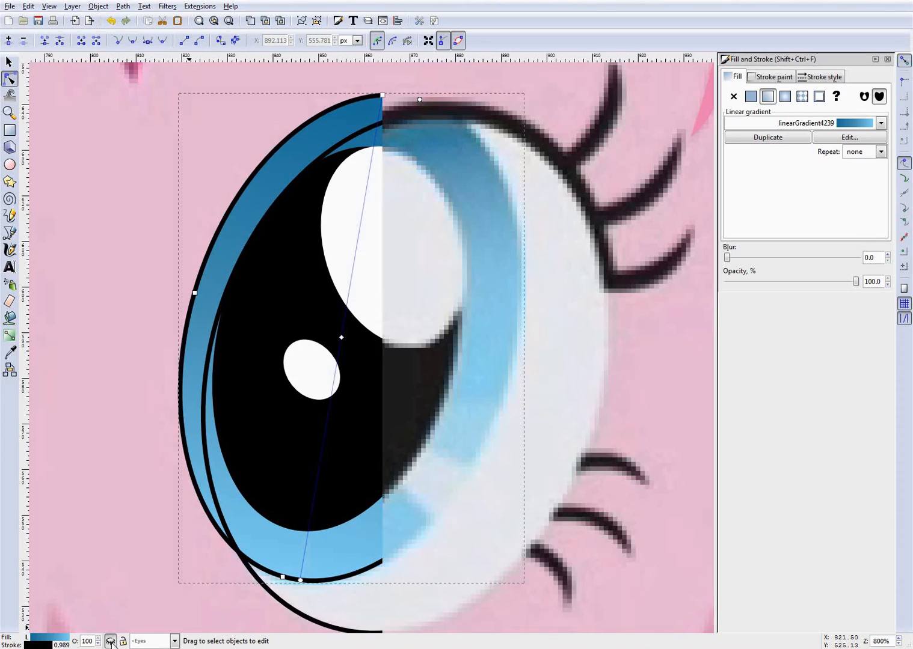
pyautogui.click(111, 642)
pyautogui.click(110, 642)
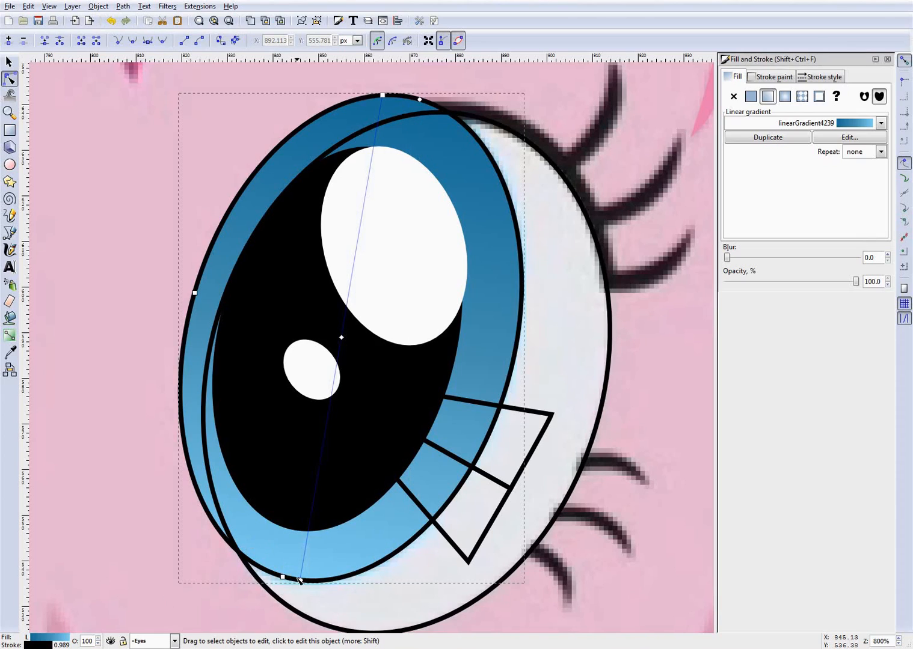
pyautogui.moveTo(299, 580)
pyautogui.mouseDown()
pyautogui.moveTo(319, 517)
pyautogui.moveTo(323, 448)
pyautogui.mouseUp()
pyautogui.click(110, 641)
pyautogui.click(110, 641)
pyautogui.click(111, 642)
pyautogui.click(111, 641)
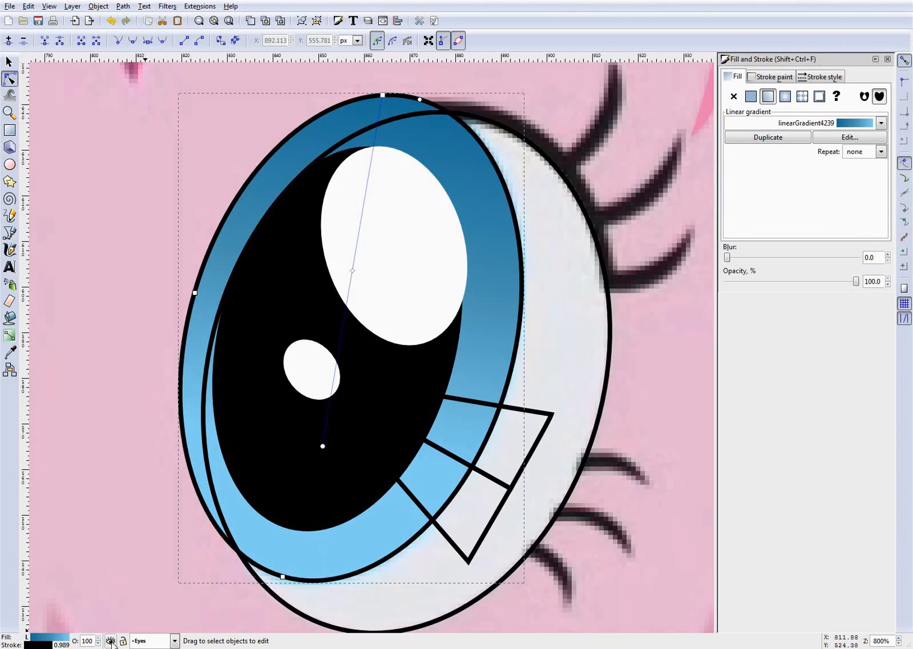
# Shift the iris gradient's dark start right along the ellipse's top edge and fine-tune its light end in the lower pupil against the reference
pyautogui.moveTo(384, 96); pyautogui.dragTo(418, 99)
pyautogui.click(323, 447)
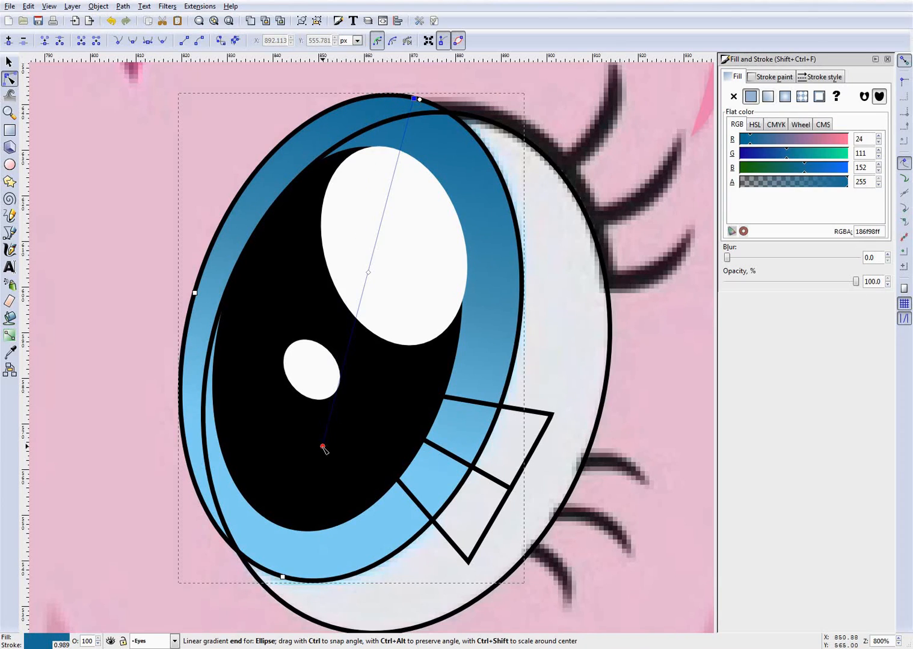
pyautogui.moveTo(323, 447); pyautogui.dragTo(345, 403)
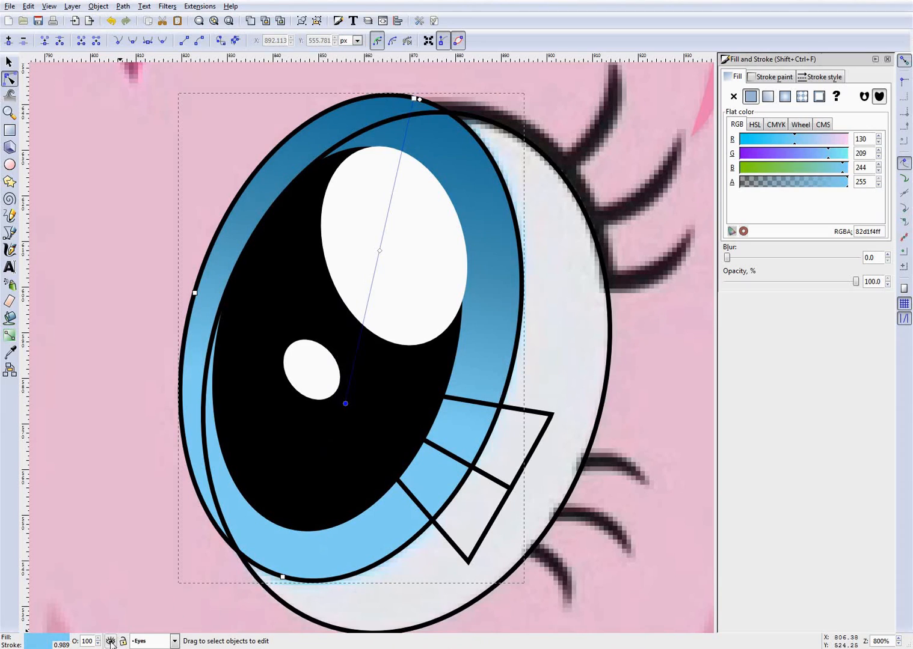
pyautogui.click(111, 642)
pyautogui.click(110, 642)
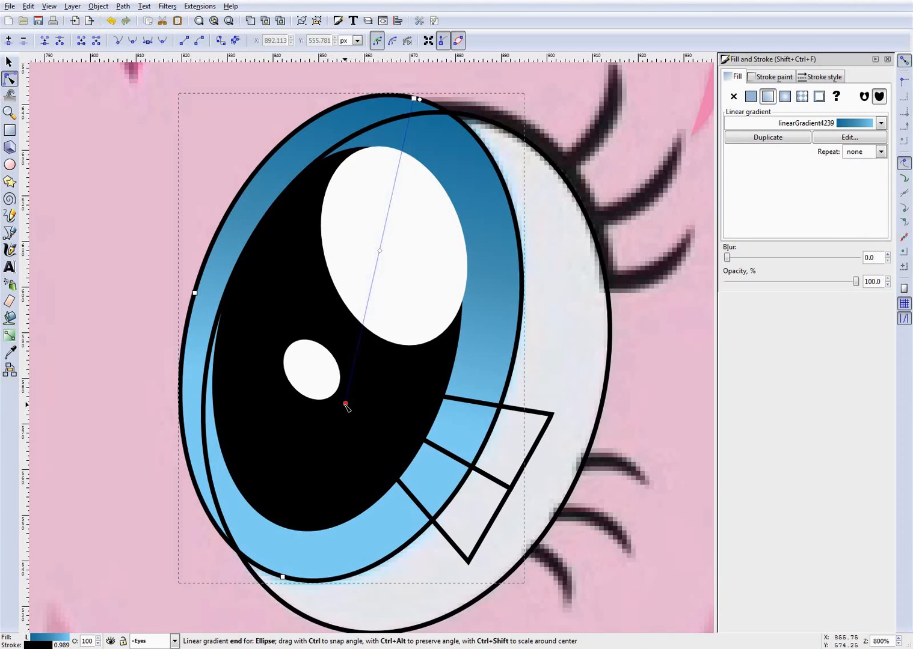
pyautogui.moveTo(345, 403); pyautogui.dragTo(321, 455)
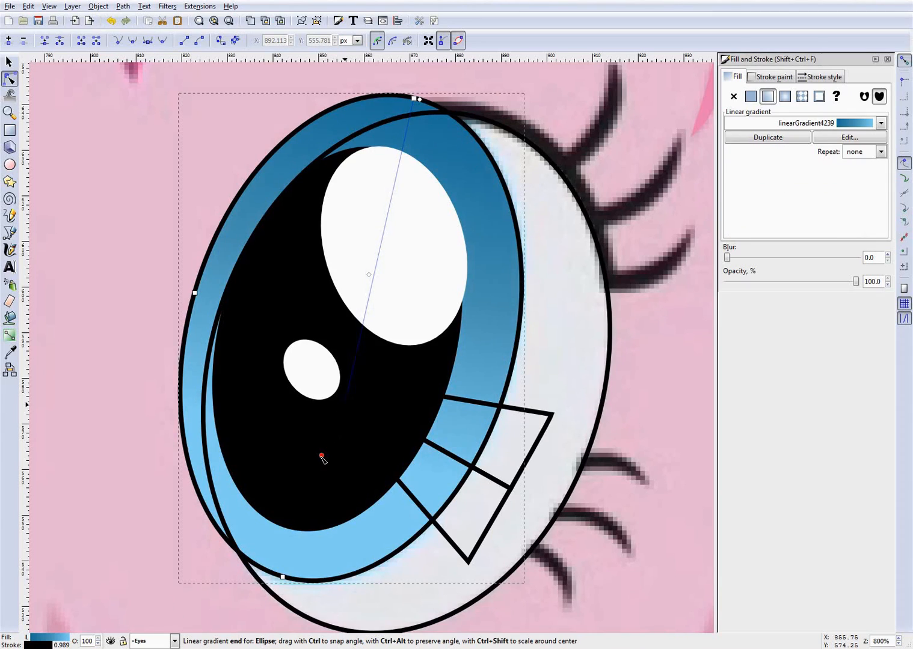
pyautogui.click(111, 641)
pyautogui.click(111, 642)
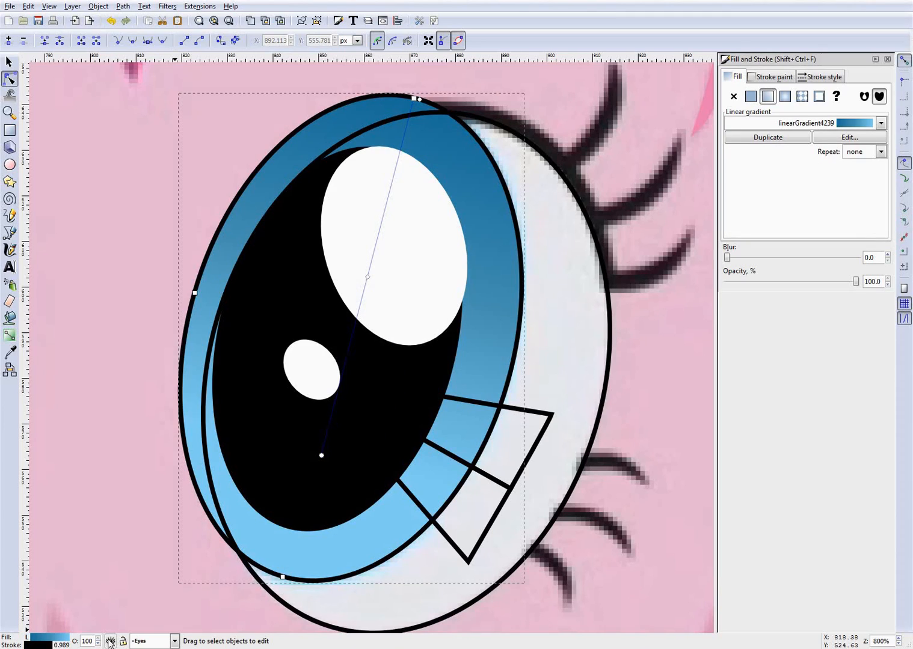
# Remove the iris ellipse's stroke and save the drawing
pyautogui.click(139, 334)
pyautogui.click(292, 137)
pyautogui.click(771, 76)
pyautogui.click(733, 96)
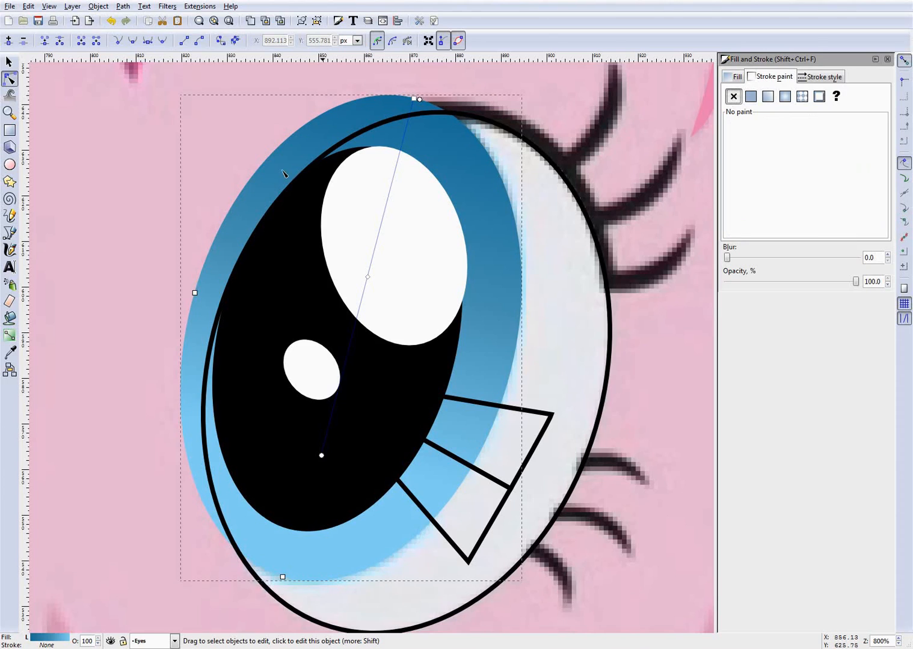
pyautogui.click(175, 208)
pyautogui.scroll(-5, 538, 289)
pyautogui.hotkey('ctrl', 's')
pyautogui.scroll(4, 565, 289)
pyautogui.scroll(-1, 563, 286)
pyautogui.scroll(1, 564, 290)
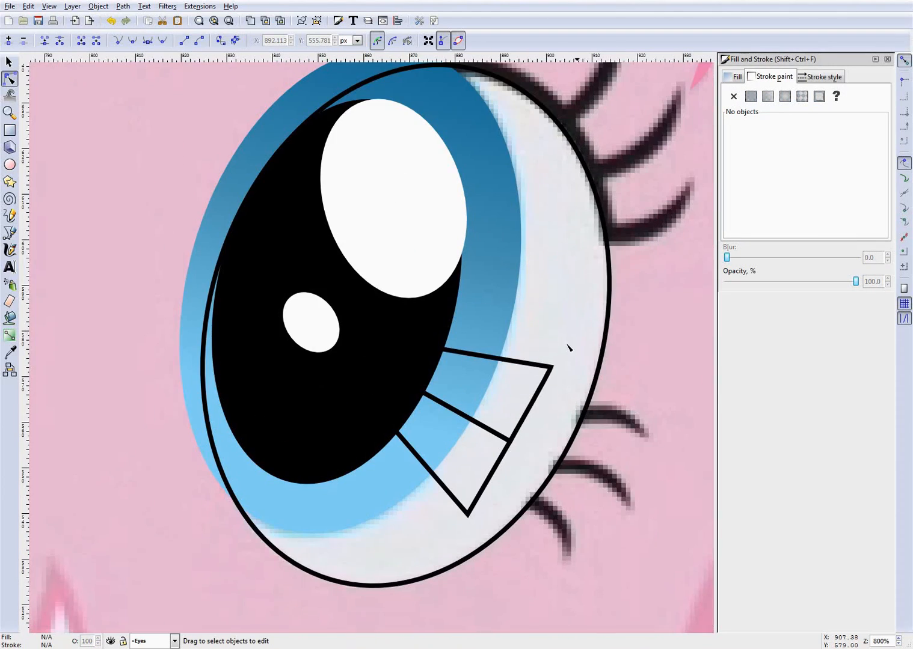
# Check the reference under the Eyes layer, fill the upper highlight wedge with flat color A2DEF8, and remove its stroke
pyautogui.click(109, 642)
pyautogui.click(109, 641)
pyautogui.click(530, 364)
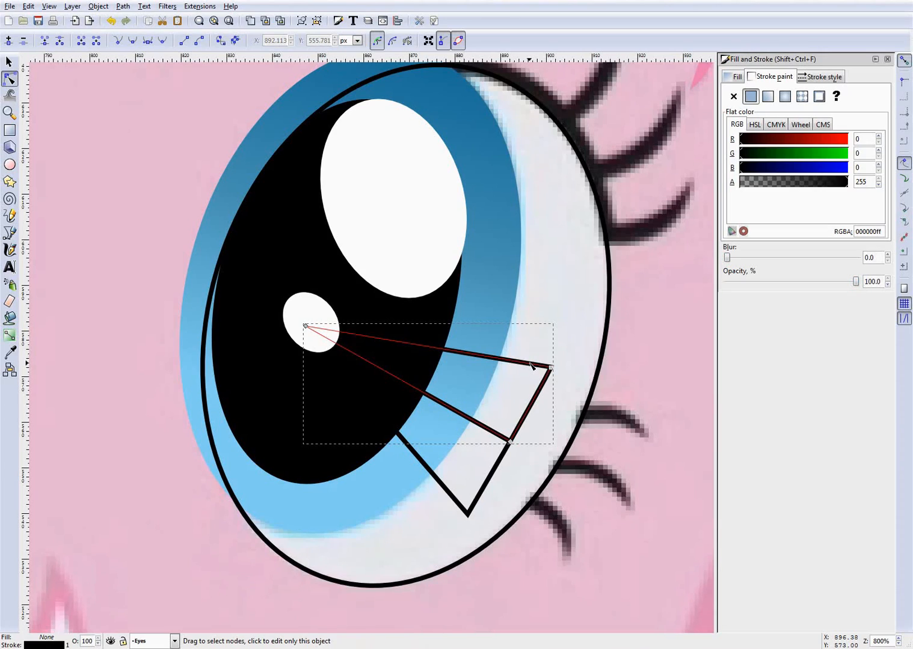
pyautogui.click(737, 78)
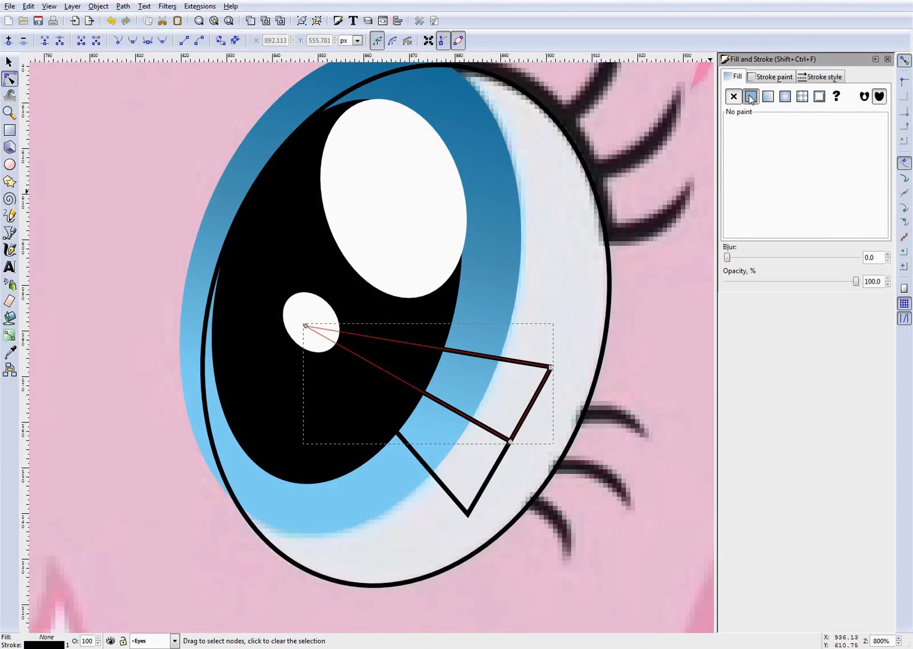
pyautogui.click(750, 96)
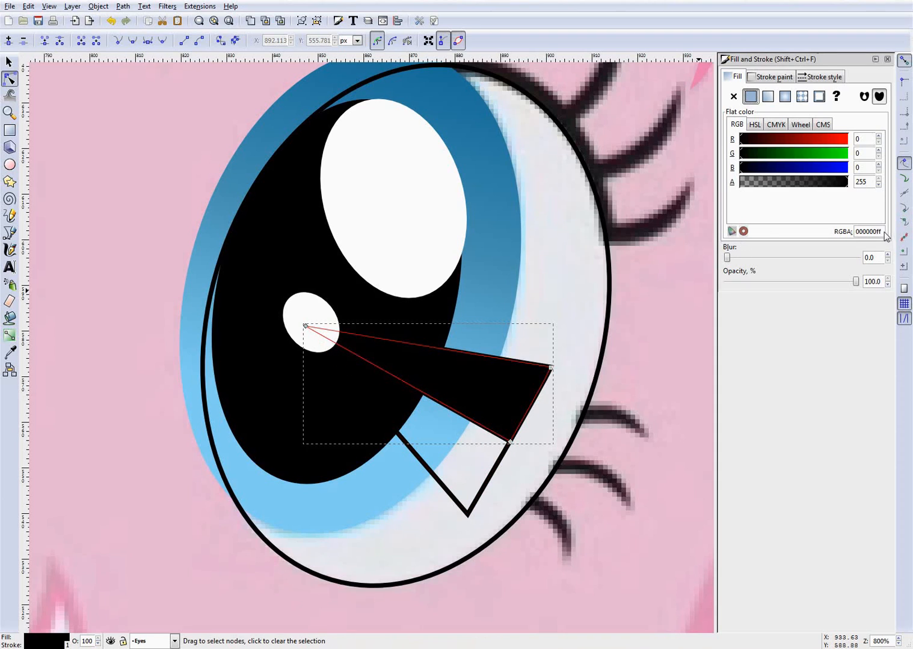
pyautogui.moveTo(878, 232); pyautogui.dragTo(798, 232)
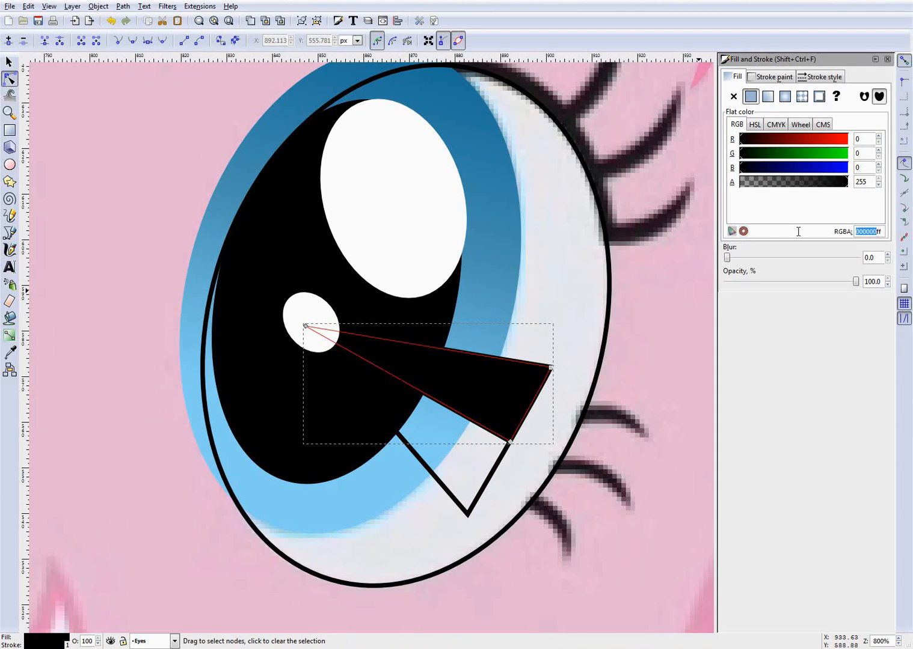
pyautogui.write('A2DEF')
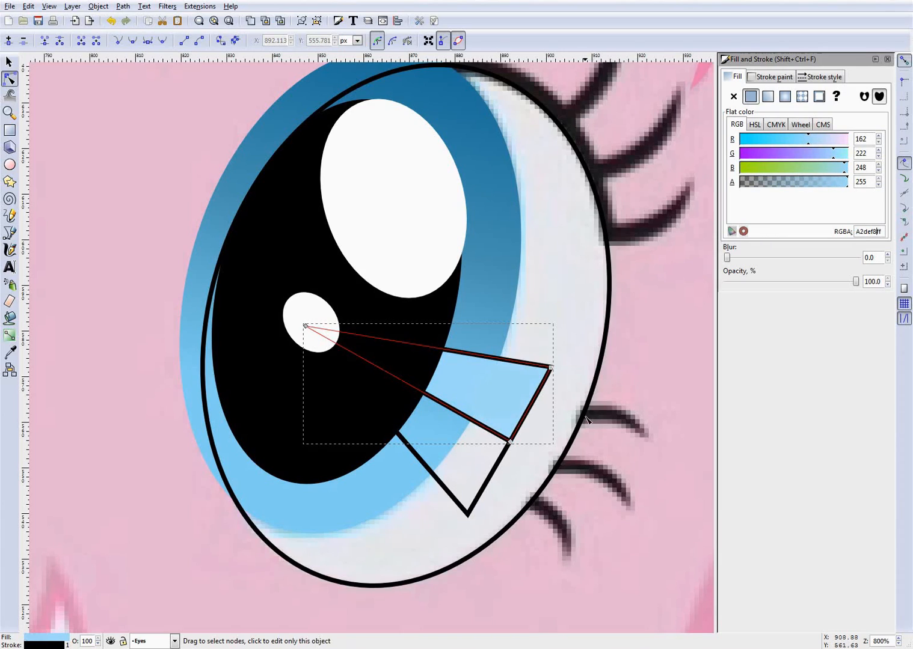
pyautogui.click(758, 78)
pyautogui.click(733, 96)
pyautogui.click(489, 518)
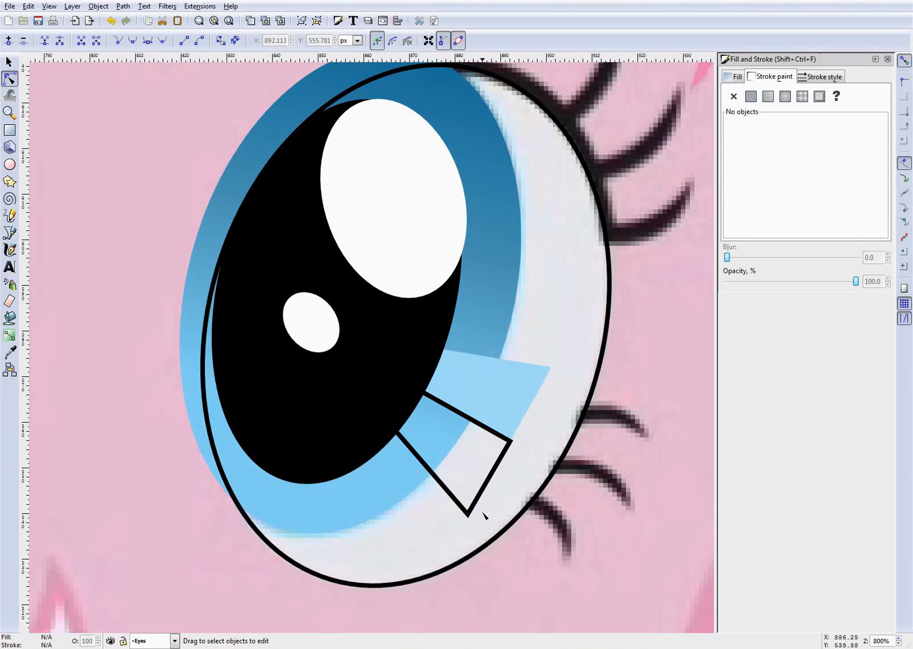
# Select the lower highlight wedge, look up the lighter eye highlight in the color guide, and set the wedge's stroke color to E1F4FD
pyautogui.click(476, 504)
pyautogui.click(300, 648)
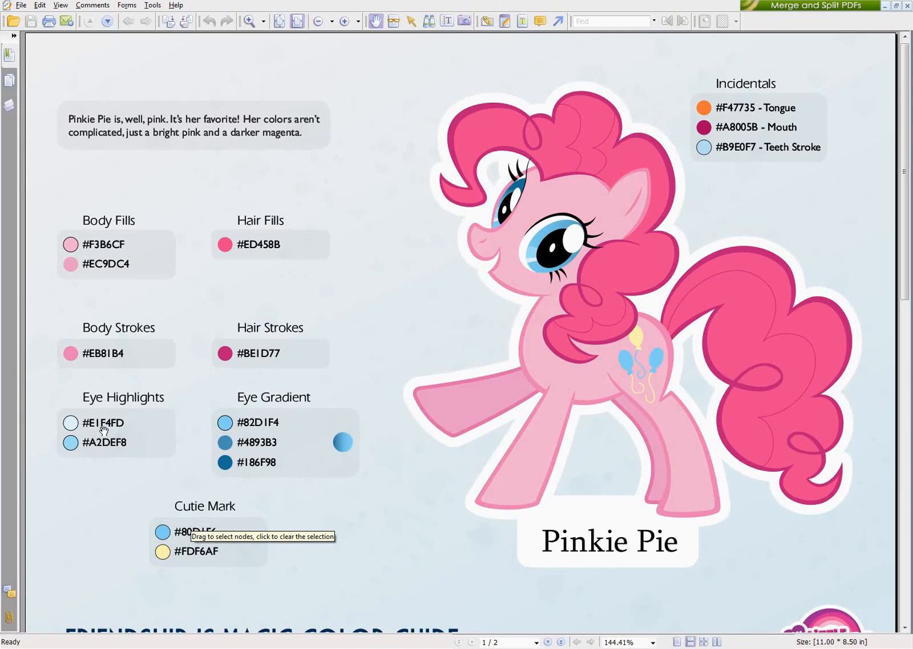
pyautogui.hotkey('alt', 'Tab')
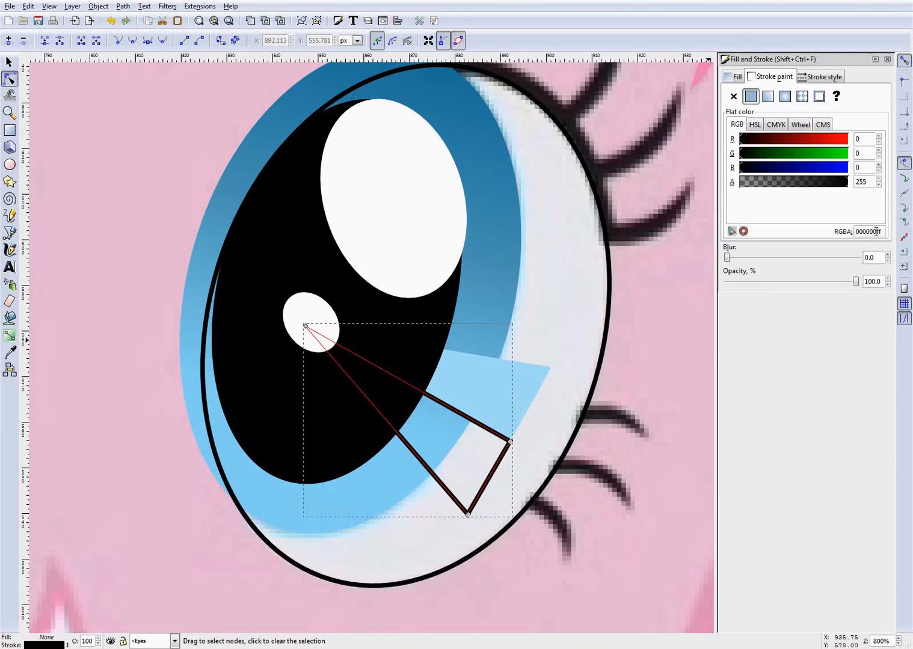
pyautogui.moveTo(877, 231); pyautogui.dragTo(786, 228)
pyautogui.write('e1f4fd')
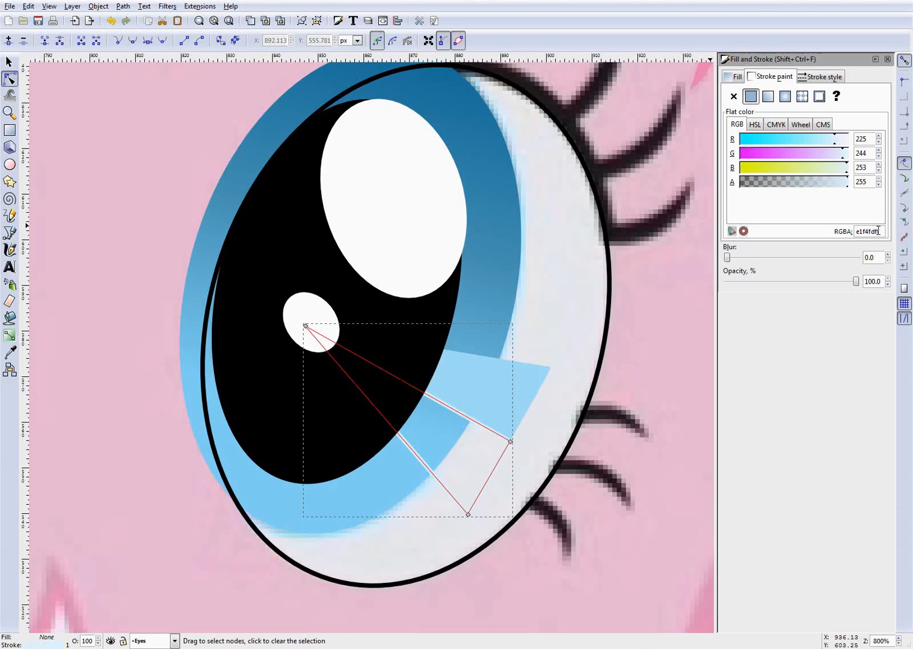
# Copy the lower wedge's stroke color and apply it as a flat fill of e1f4fdff
pyautogui.click(587, 408)
pyautogui.click(484, 481)
pyautogui.doubleClick(872, 231)
pyautogui.hotkey('ctrl', 'c')
pyautogui.click(734, 77)
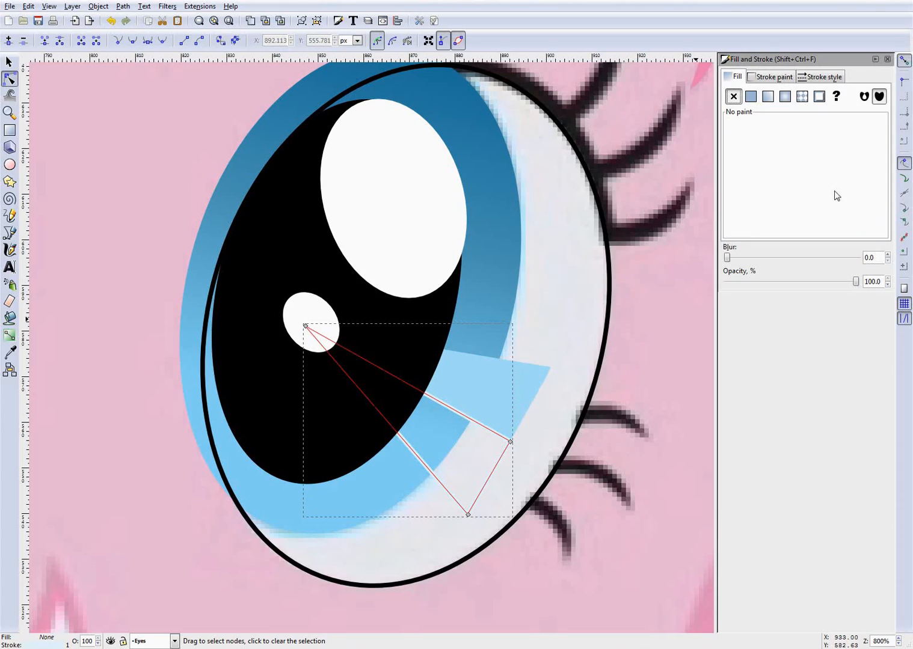
pyautogui.click(750, 96)
pyautogui.doubleClick(872, 232)
pyautogui.hotkey('ctrl', 'v')
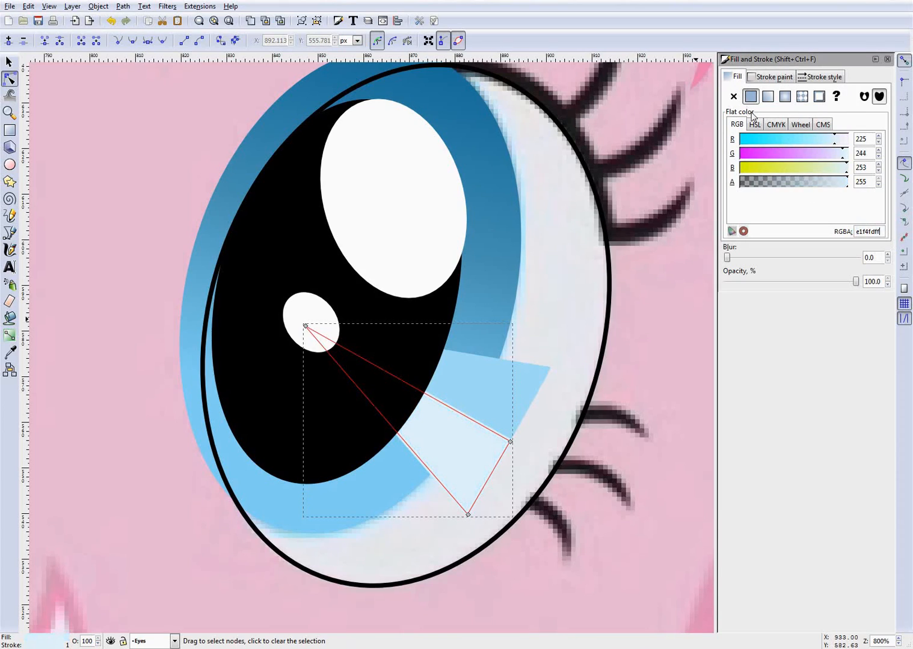
# Remove the lower wedge's stroke and save the drawing
pyautogui.click(771, 76)
pyautogui.click(734, 96)
pyautogui.press('Escape')
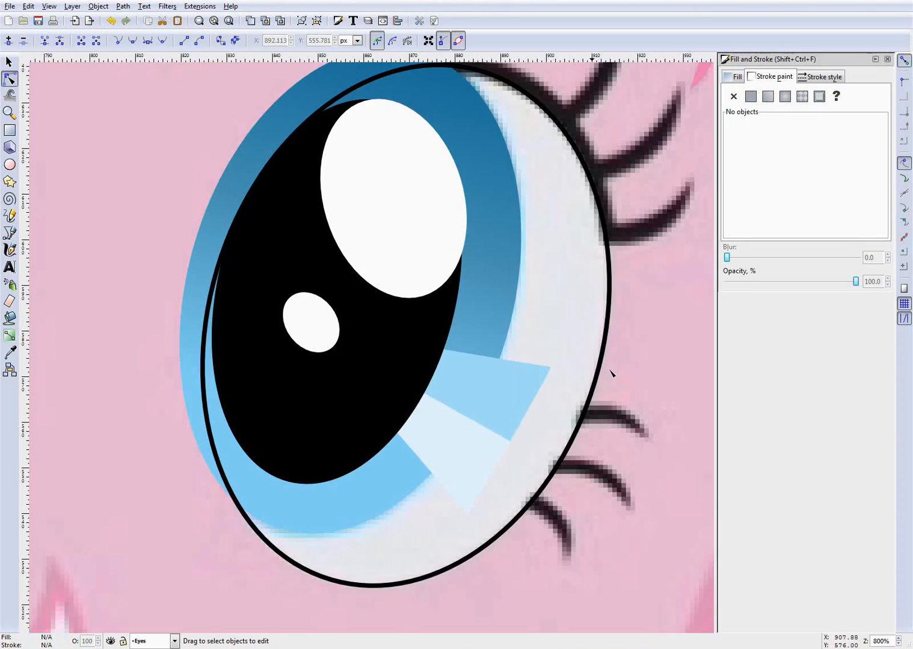
pyautogui.scroll(-4, 625, 384)
pyautogui.hotkey('ctrl', 's')
pyautogui.scroll(-2, 596, 374)
pyautogui.scroll(2, 595, 374)
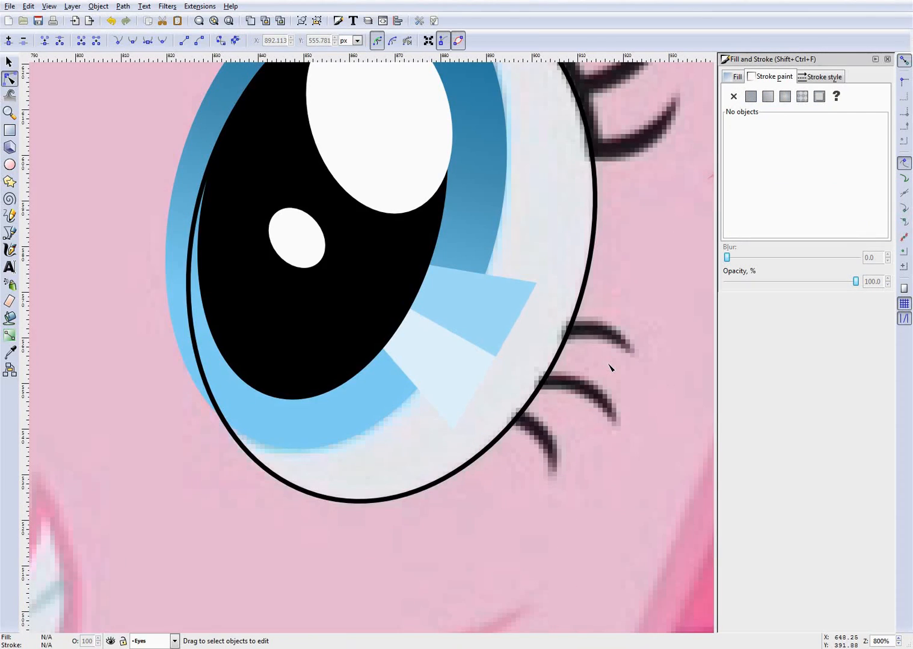
# Examine how the two highlight wedges overlap the iris, comparing them with the reference by hiding and showing the Eyes layer
pyautogui.click(465, 366)
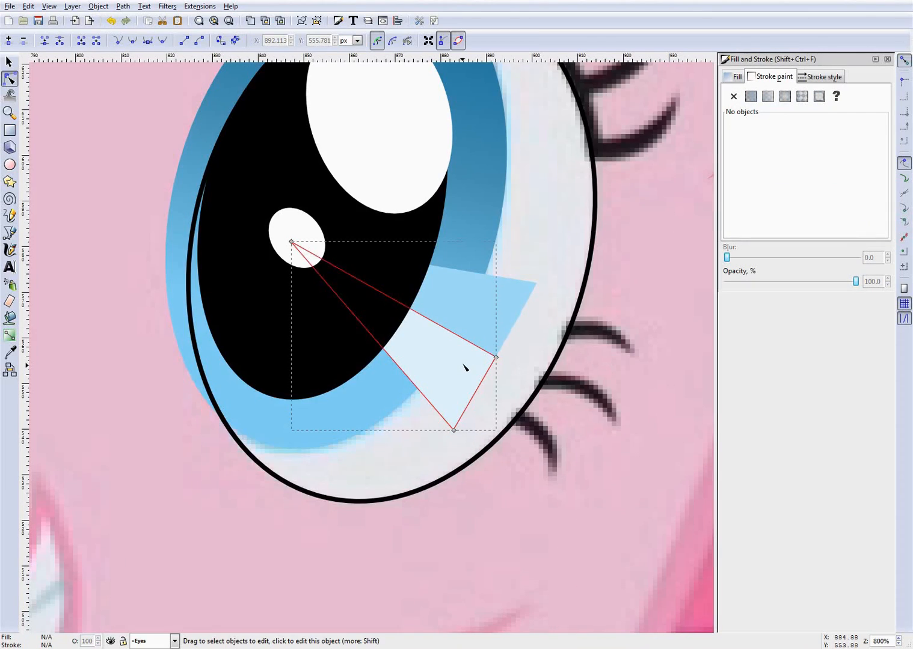
pyautogui.click(490, 319)
pyautogui.click(552, 213)
pyautogui.click(502, 299)
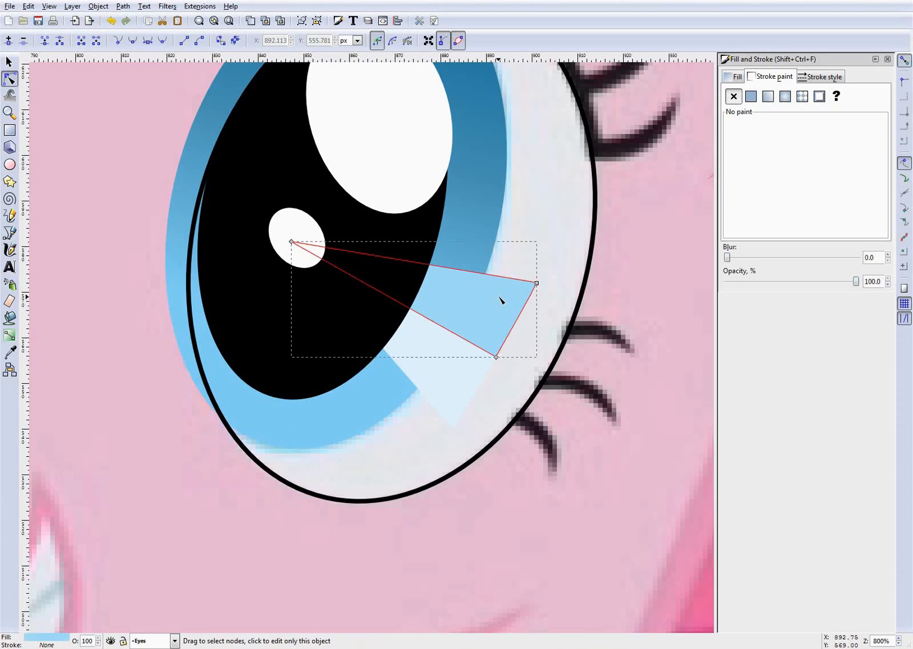
pyautogui.click(480, 187)
pyautogui.scroll(8, 508, 222)
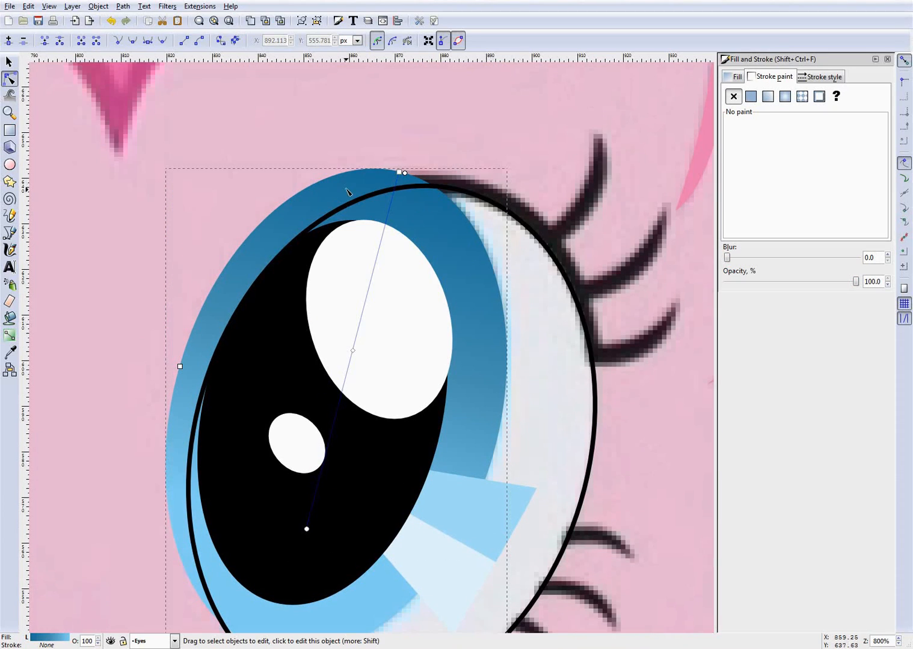
pyautogui.scroll(-7, 442, 466)
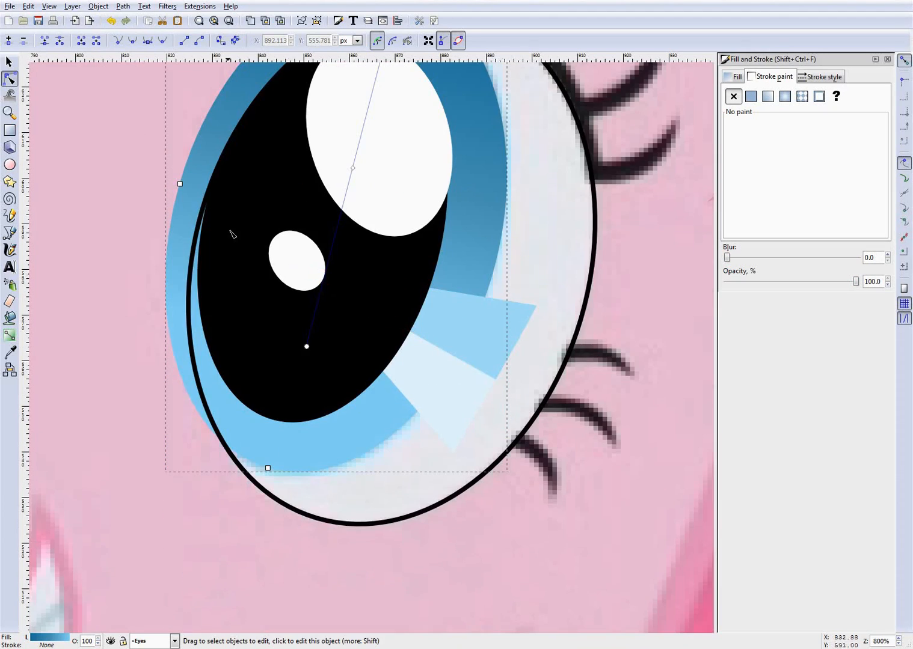
pyautogui.scroll(10, 466, 381)
pyautogui.scroll(-10, 470, 382)
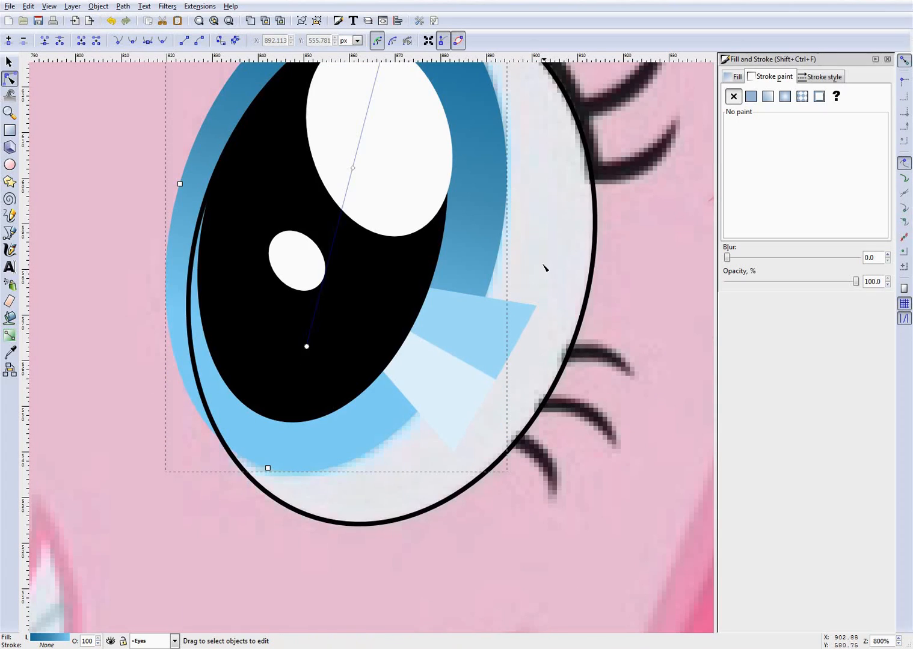
pyautogui.click(543, 265)
pyautogui.scroll(1, 535, 292)
pyautogui.click(110, 643)
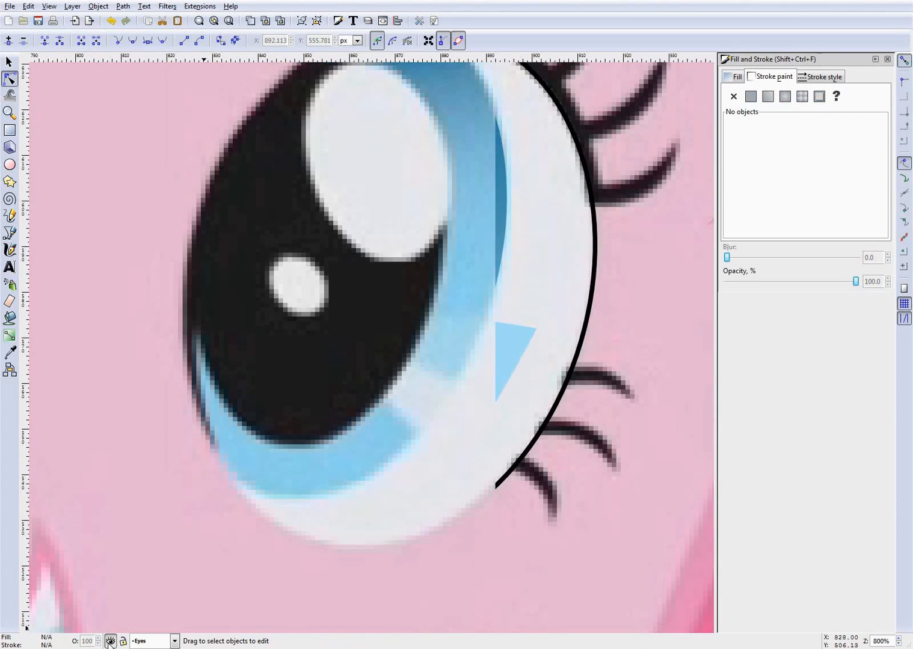
pyautogui.click(110, 642)
pyautogui.scroll(3, 648, 414)
pyautogui.scroll(-4, 637, 401)
pyautogui.scroll(2, 625, 400)
pyautogui.click(499, 221)
pyautogui.click(553, 358)
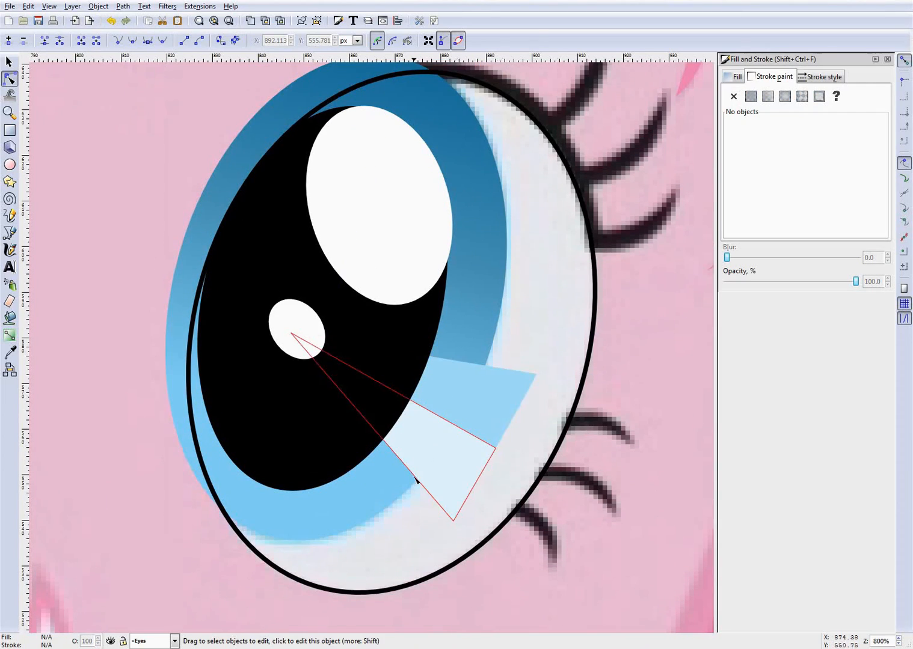
# Duplicate the iris ellipse and raise the copy to the top of the layer
pyautogui.click(479, 258)
pyautogui.scroll(4, 563, 330)
pyautogui.scroll(-4, 563, 330)
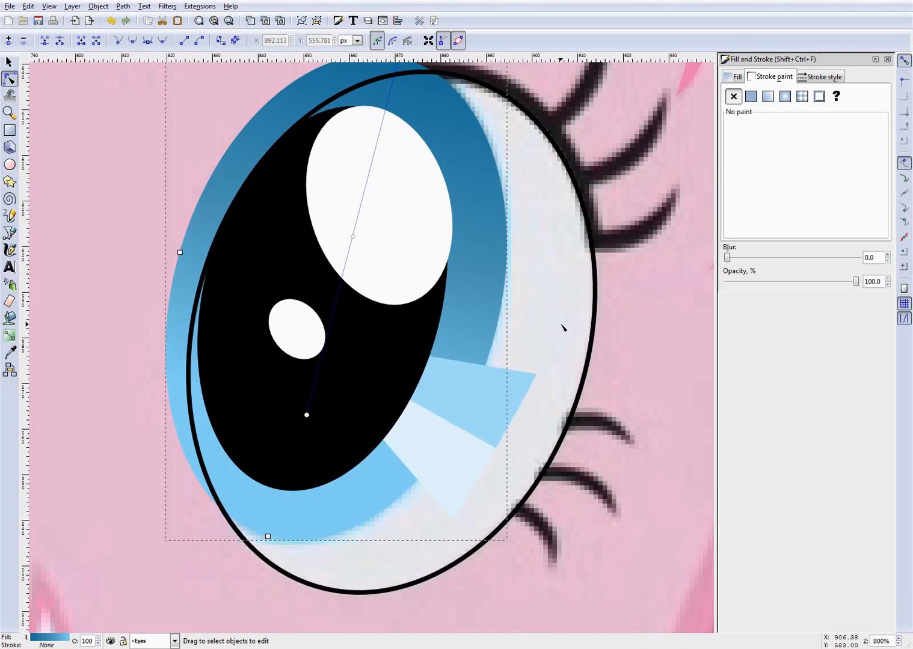
pyautogui.press('Home')
pyautogui.scroll(4, 560, 325)
pyautogui.scroll(-4, 561, 325)
# Remove the iris copy's fill and give it a flat black stroke of 000000ff
pyautogui.click(737, 77)
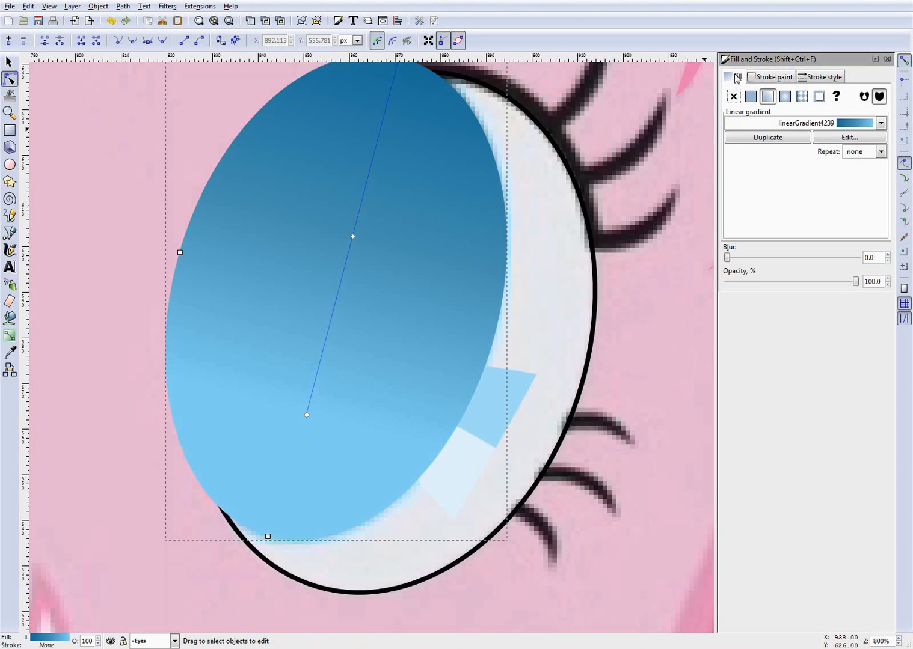
pyautogui.click(733, 96)
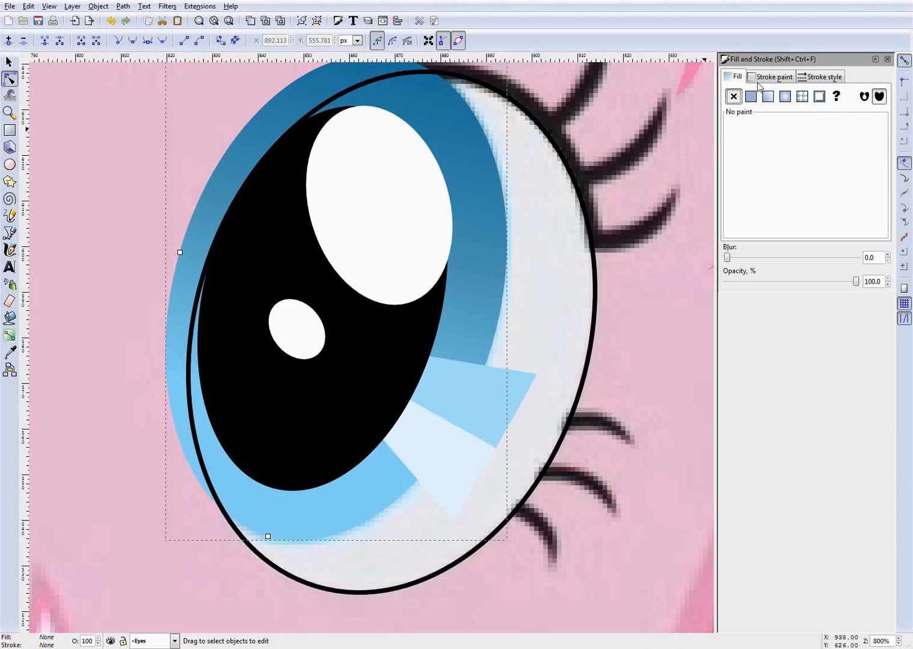
pyautogui.click(750, 96)
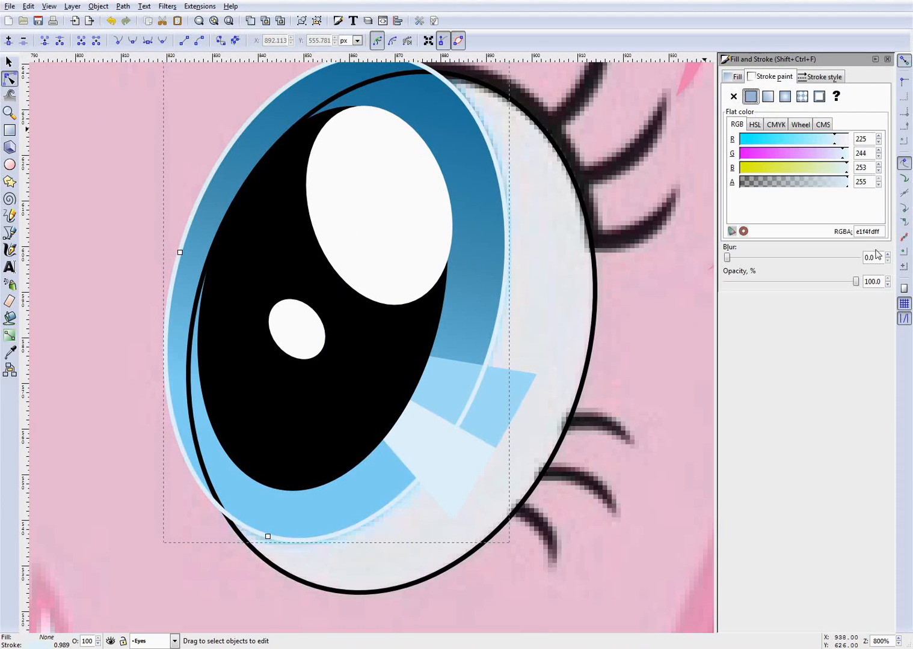
pyautogui.moveTo(874, 232); pyautogui.dragTo(806, 231)
pyautogui.write('0000000f')
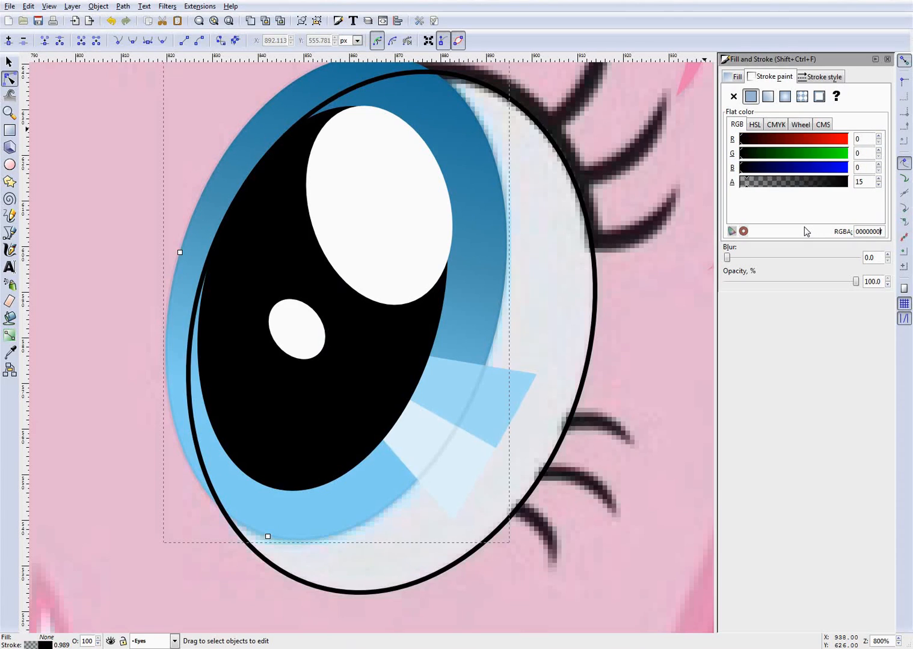
pyautogui.press('BackSpace')
pyautogui.write('f')
pyautogui.click(687, 329)
# Move the outlined iris copy away from the eye, and undo the move
pyautogui.scroll(1, 582, 296)
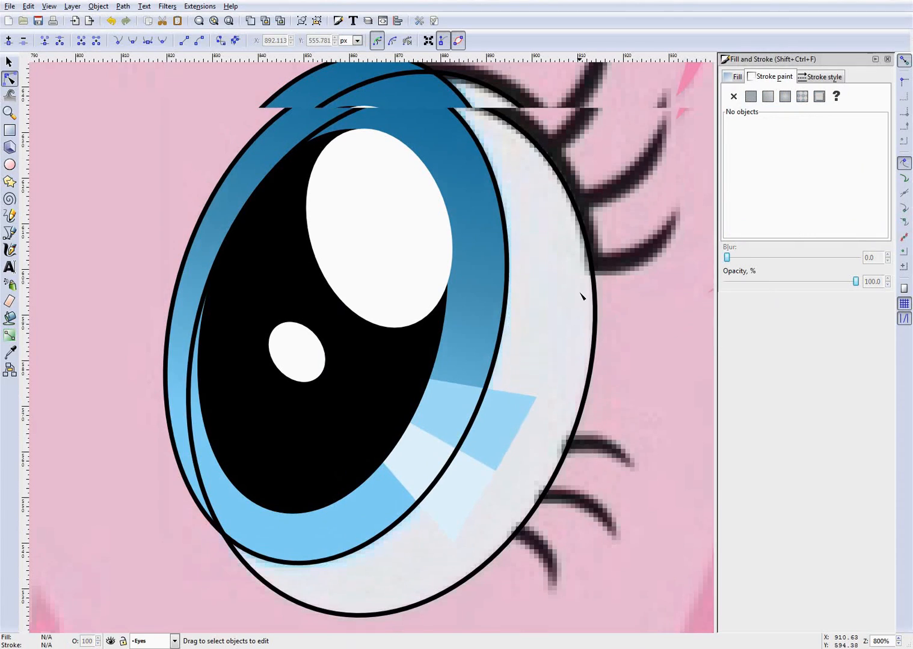
pyautogui.scroll(3, 582, 296)
pyautogui.click(341, 178)
pyautogui.scroll(-3, 352, 184)
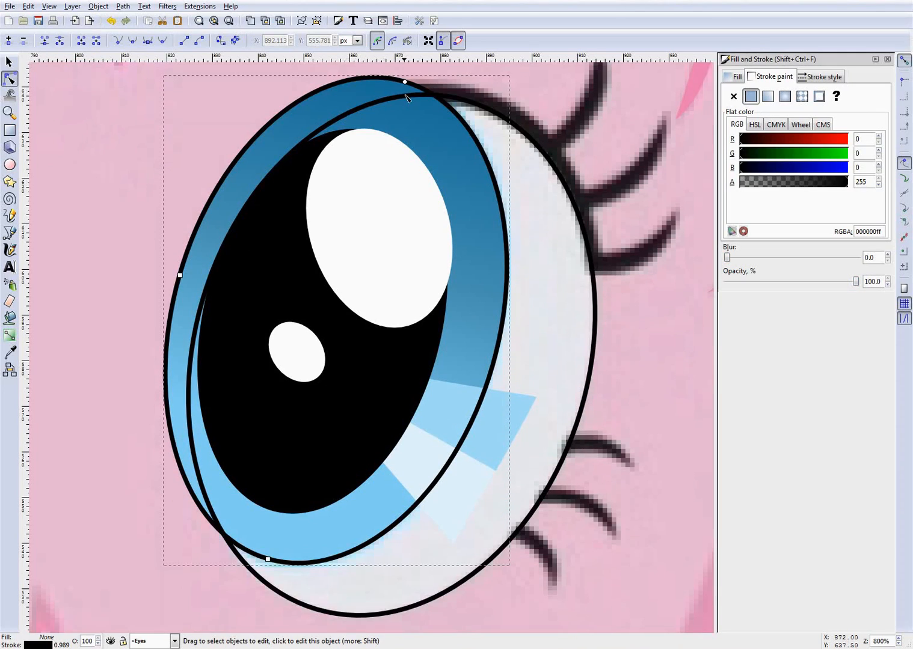
pyautogui.press('s')
pyautogui.moveTo(356, 78); pyautogui.dragTo(135, 120)
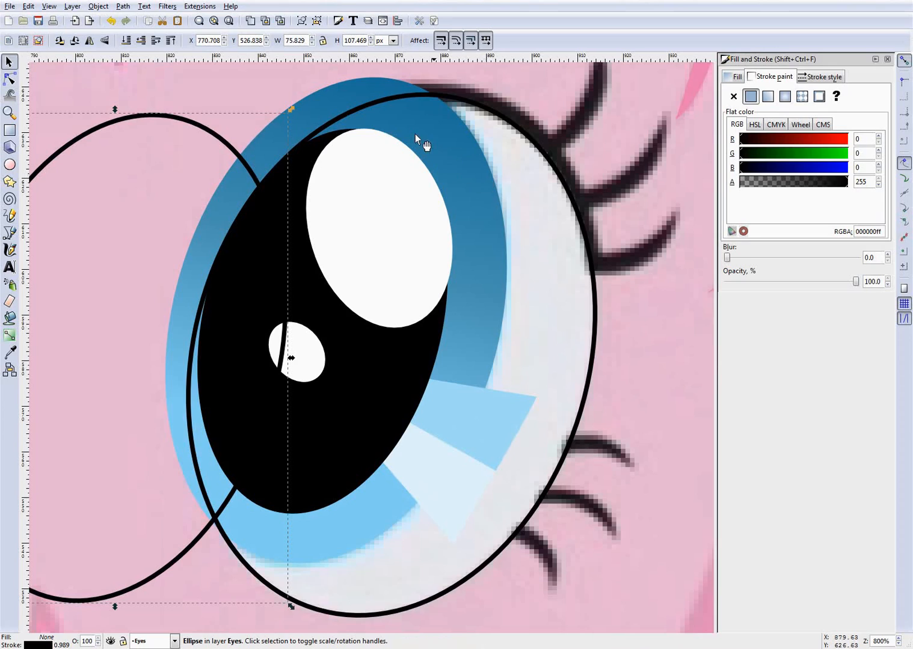
pyautogui.hotkey('ctrl', 'z')
pyautogui.press('Escape')
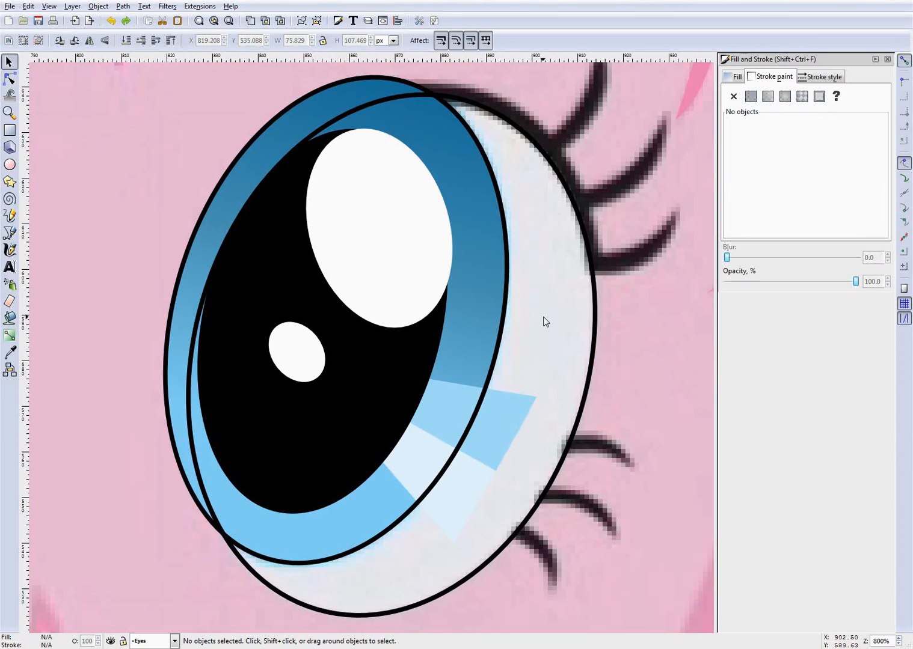
# Clip both highlight wedges to the outlined iris copy with Set Clip
pyautogui.click(464, 494)
pyautogui.keyDown('shift'); pyautogui.click(516, 413); pyautogui.keyUp('shift')
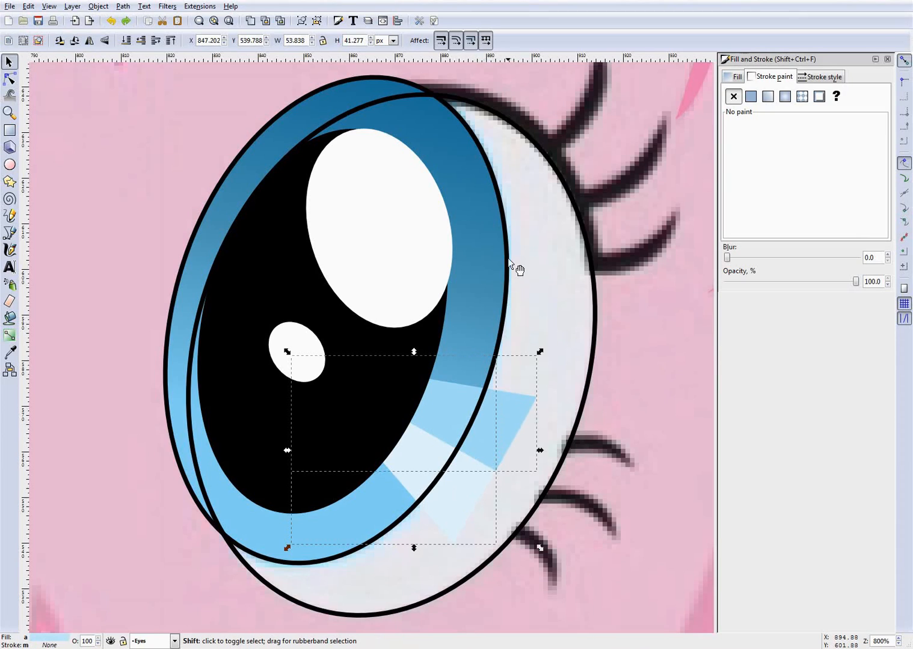
pyautogui.keyDown('shift'); pyautogui.click(506, 249); pyautogui.keyUp('shift')
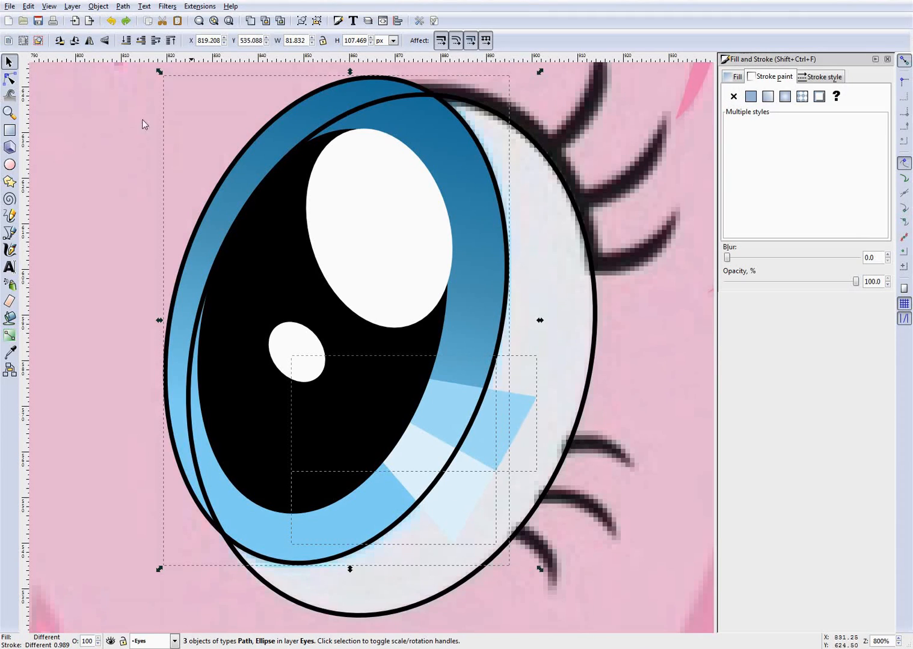
pyautogui.click(9, 79)
pyautogui.scroll(-5, 502, 212)
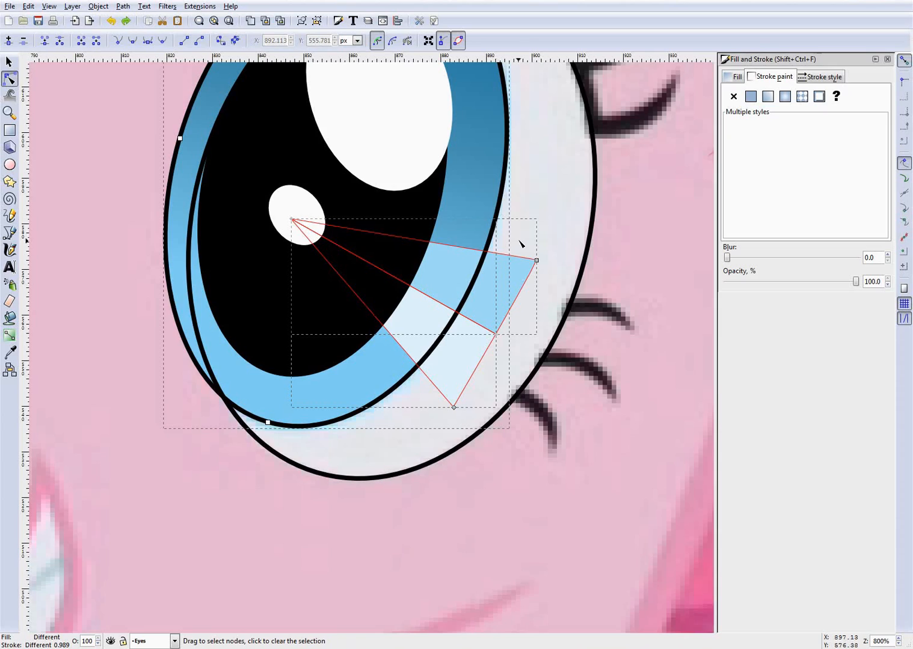
pyautogui.scroll(3, 521, 244)
pyautogui.rightClick(521, 341)
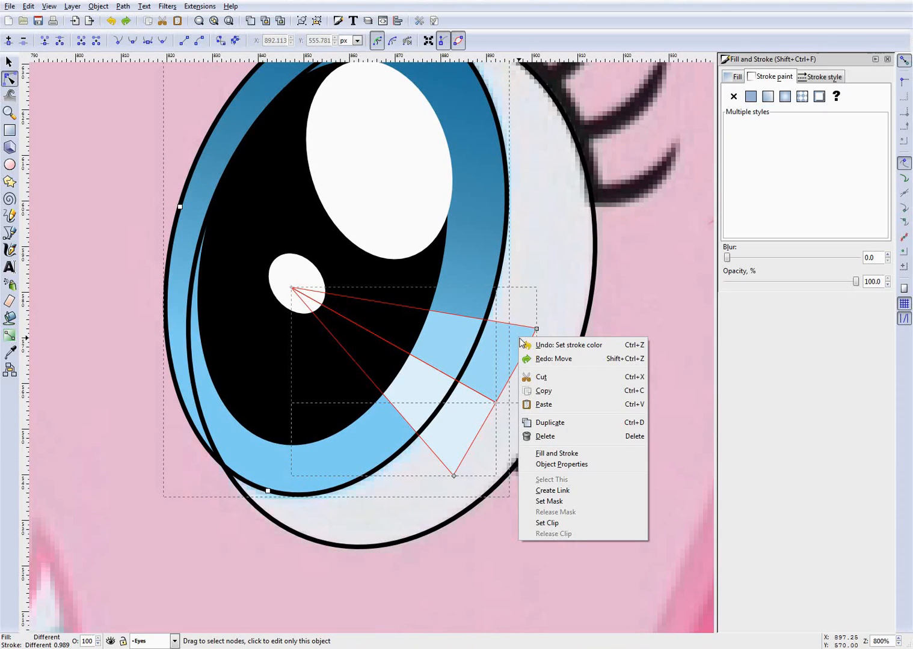
pyautogui.click(569, 523)
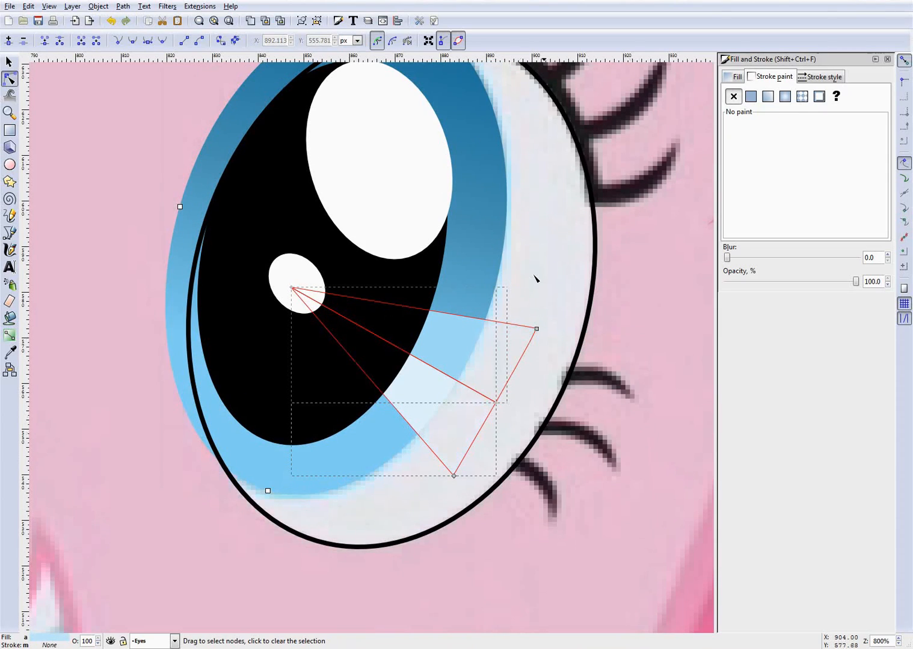
pyautogui.press('Escape')
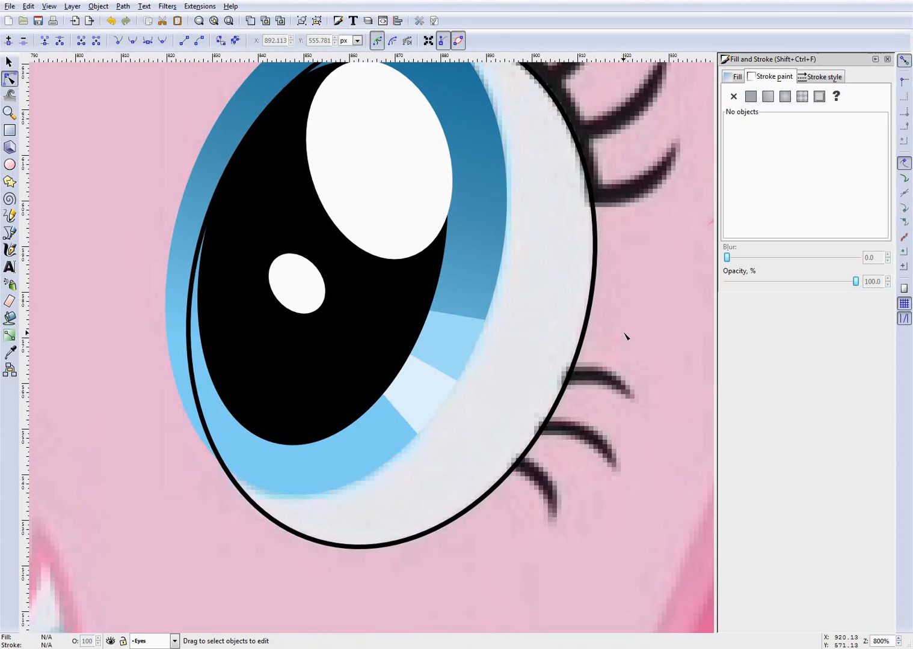
# Examine the clipped upper wedge's path and how its visible part fits the iris edge
pyautogui.scroll(3, 511, 372)
pyautogui.scroll(-2, 511, 373)
pyautogui.click(474, 360)
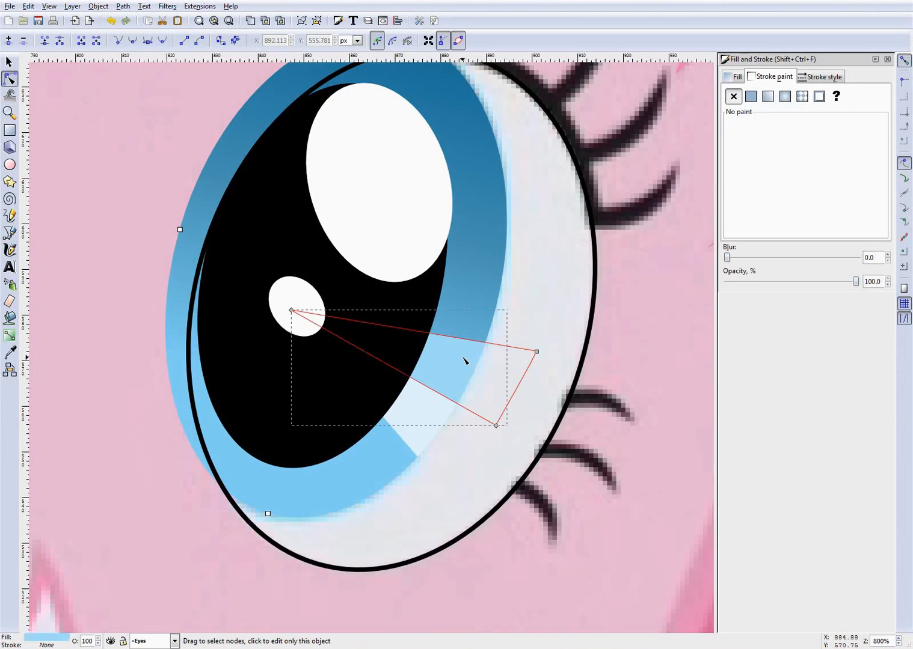
pyautogui.scroll(4, 464, 360)
pyautogui.scroll(-2, 531, 315)
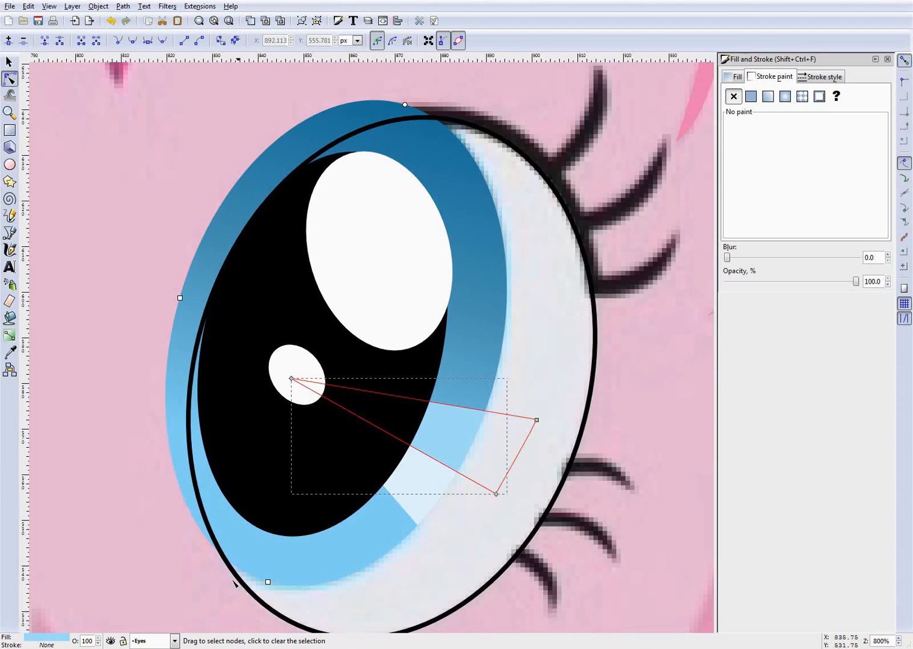
pyautogui.press('Escape')
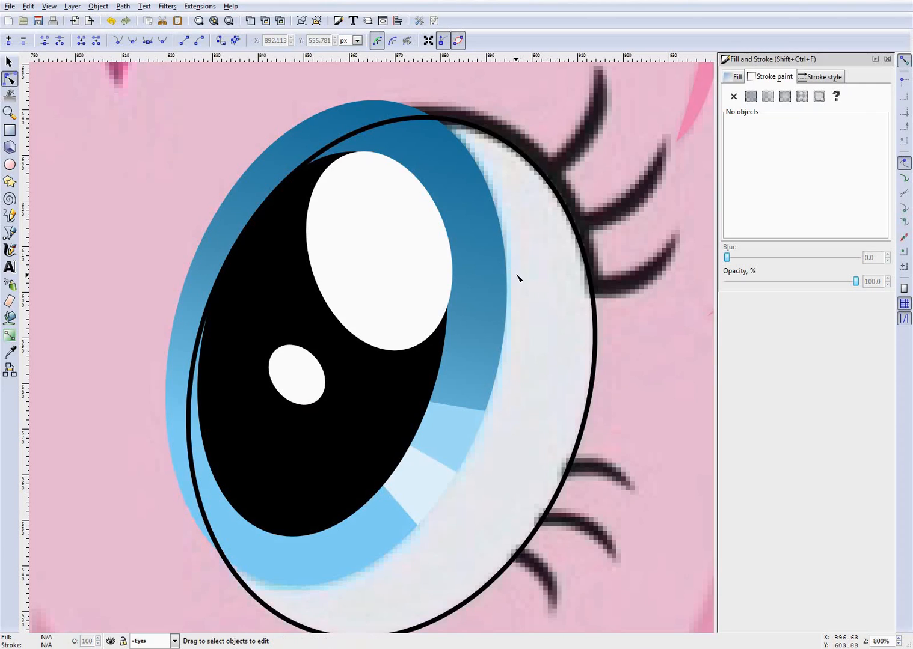
# Try bringing the iris gradient ellipse in front of the pupil and highlights, and undo it
pyautogui.click(475, 272)
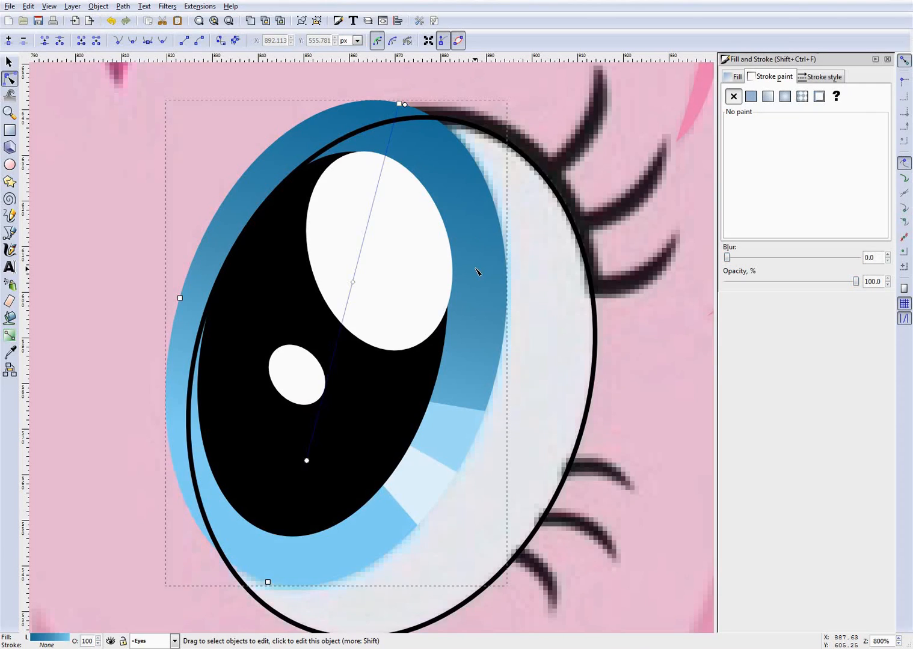
pyautogui.click(78, 7)
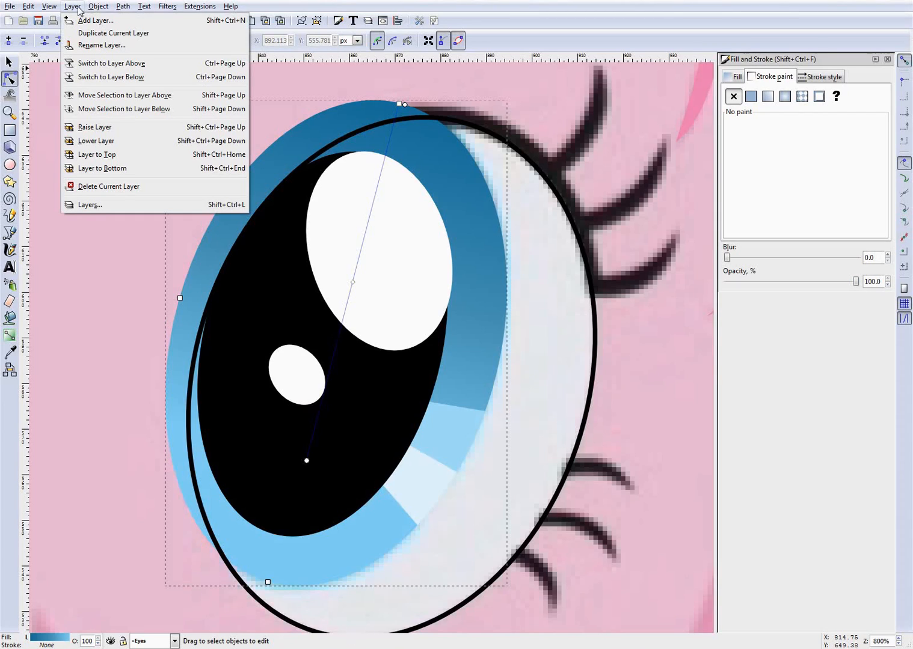
pyautogui.click(484, 297)
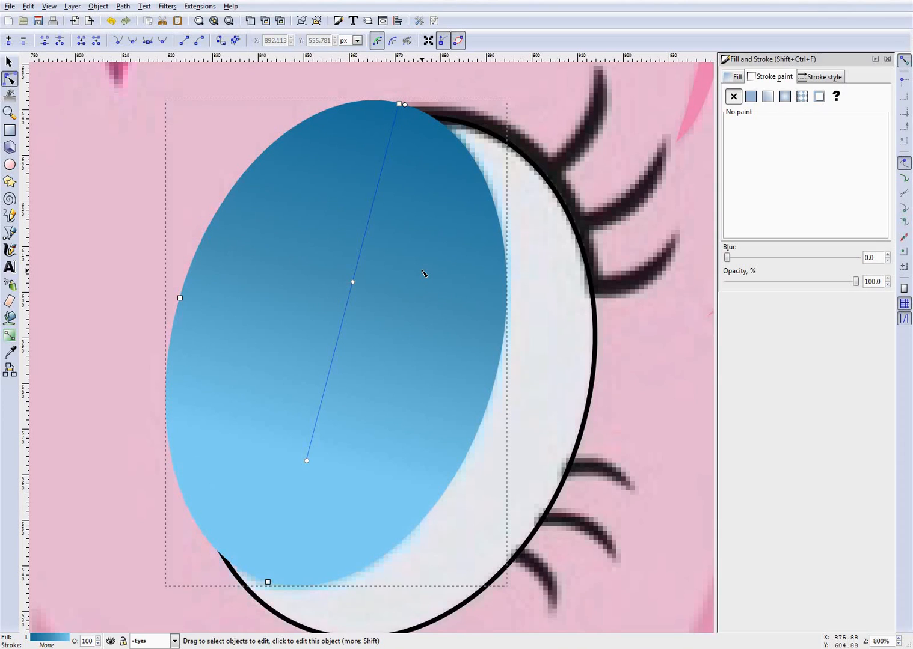
pyautogui.hotkey('ctrl', 'z')
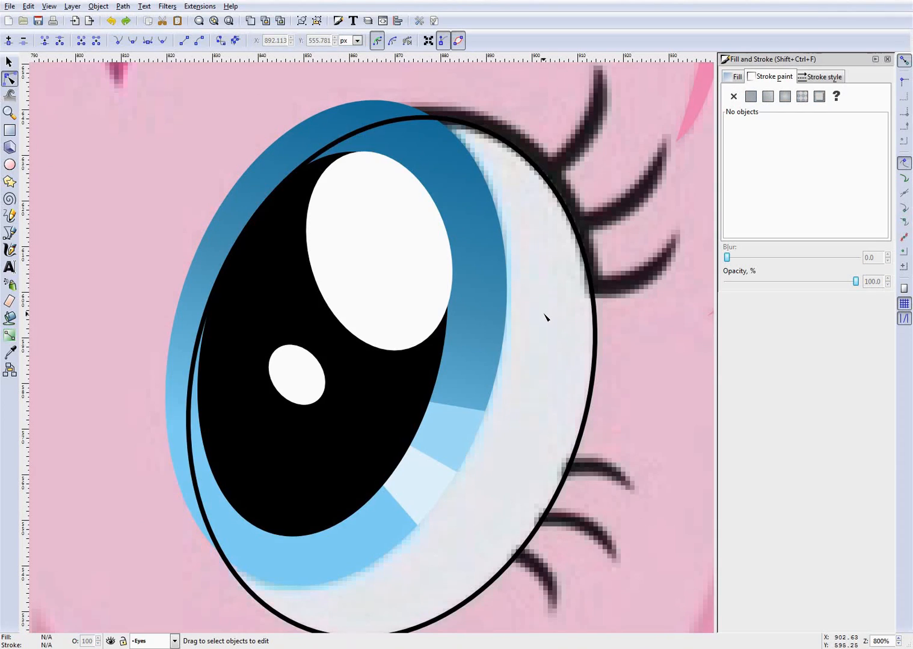
# Inspect the upper wedge's clipping ellipse and its handles around the iris
pyautogui.scroll(-3, 542, 312)
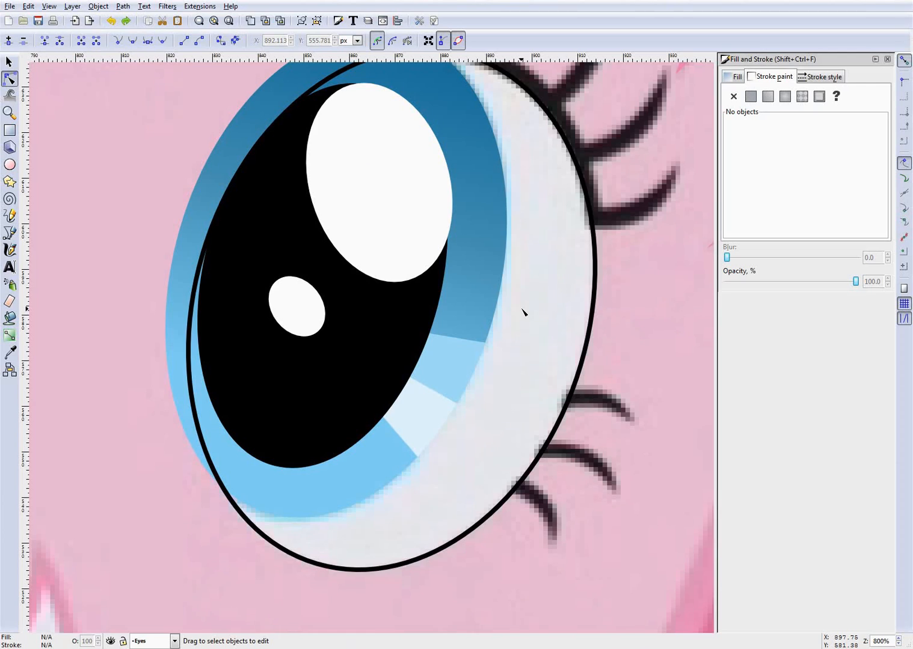
pyautogui.scroll(3, 522, 310)
pyautogui.scroll(-3, 521, 310)
pyautogui.click(460, 368)
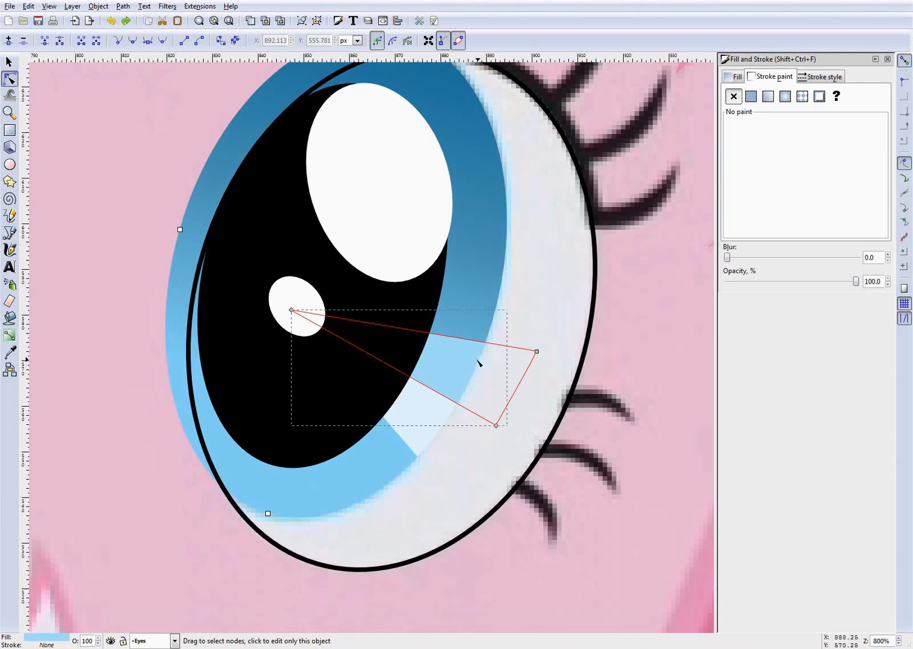
pyautogui.click(9, 63)
pyautogui.click(9, 79)
pyautogui.scroll(10, 190, 216)
pyautogui.scroll(-2, 220, 214)
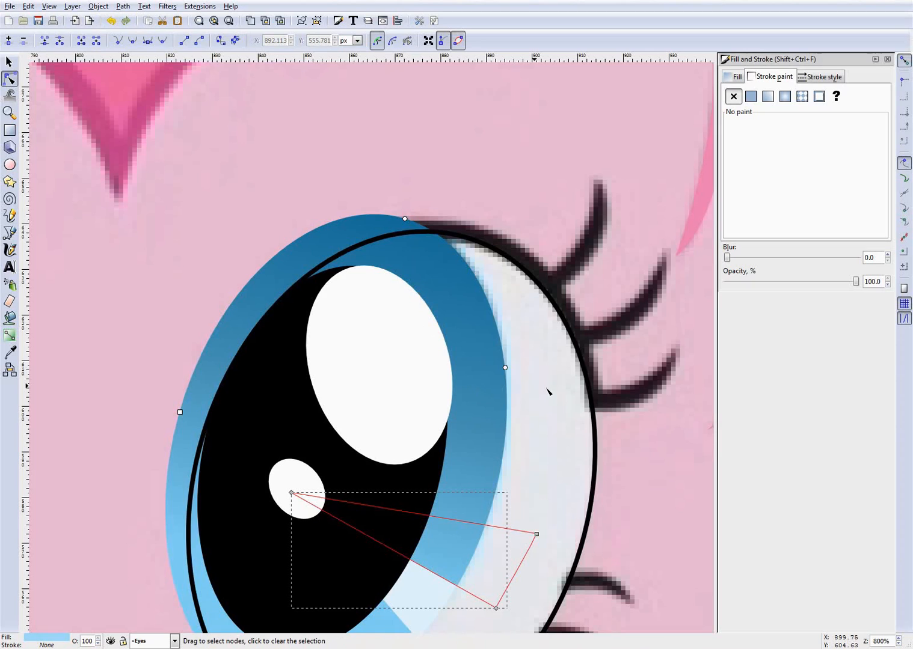
pyautogui.scroll(-5, 547, 387)
pyautogui.press('Escape')
pyautogui.scroll(6, 558, 384)
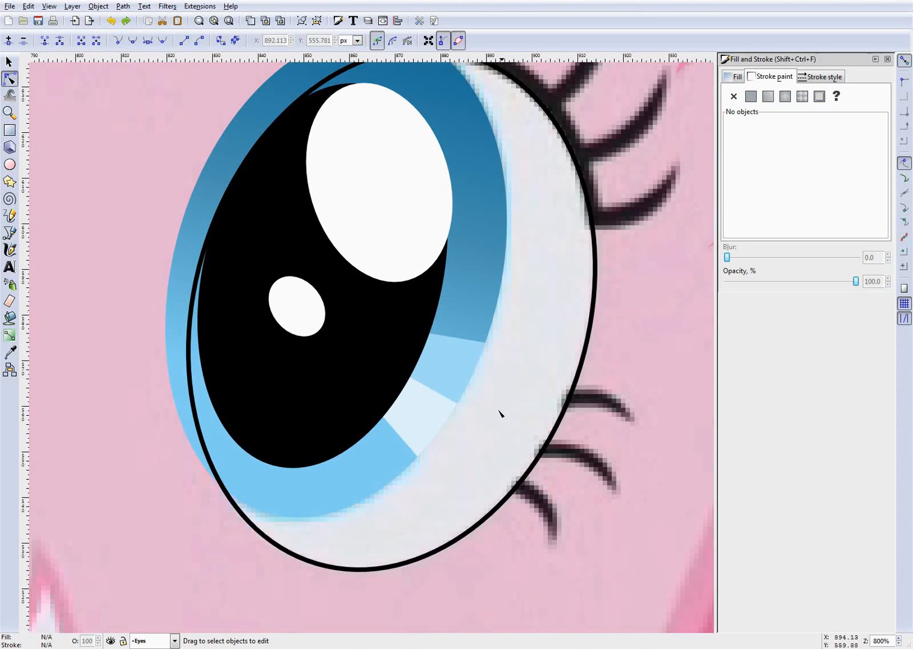
# Hide Layer 1 to inspect the drawn eye without the reference image, and show the layer again
pyautogui.scroll(-7, 322, 347)
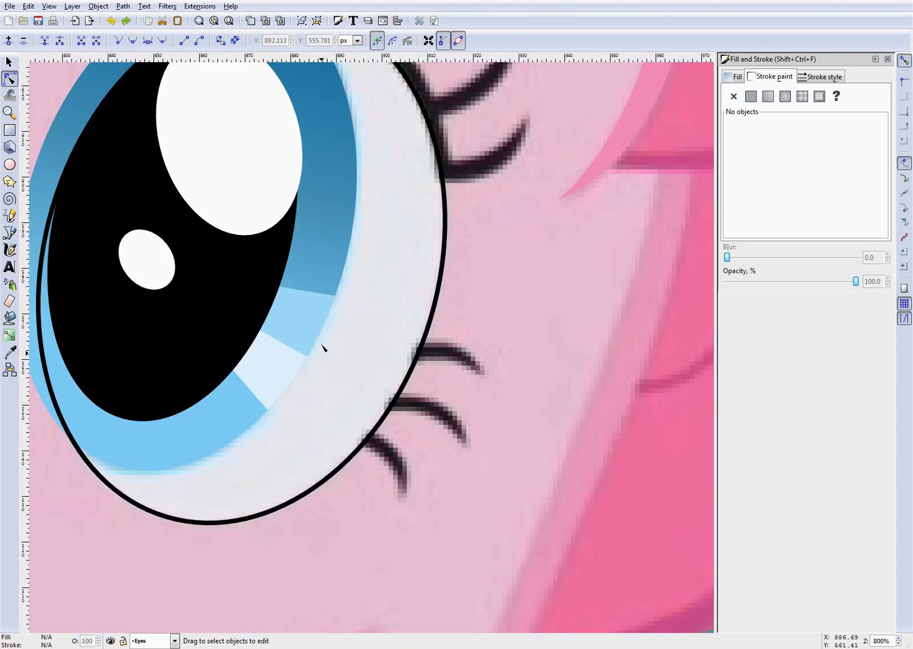
pyautogui.scroll(2, 271, 346)
pyautogui.click(154, 640)
pyautogui.click(153, 628)
pyautogui.click(110, 641)
pyautogui.scroll(-4, 402, 476)
pyautogui.scroll(2, 322, 493)
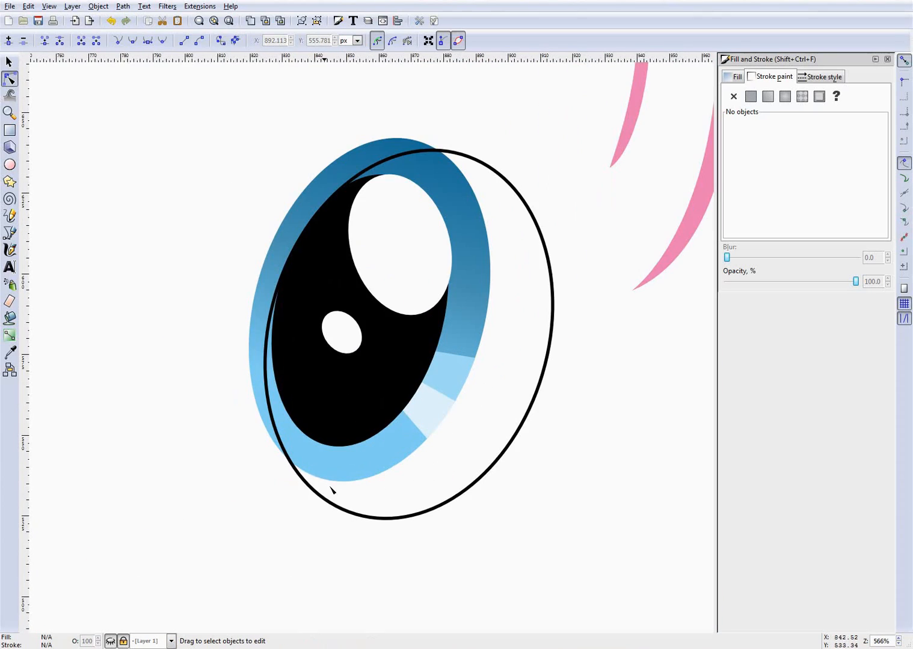
pyautogui.scroll(1, 438, 454)
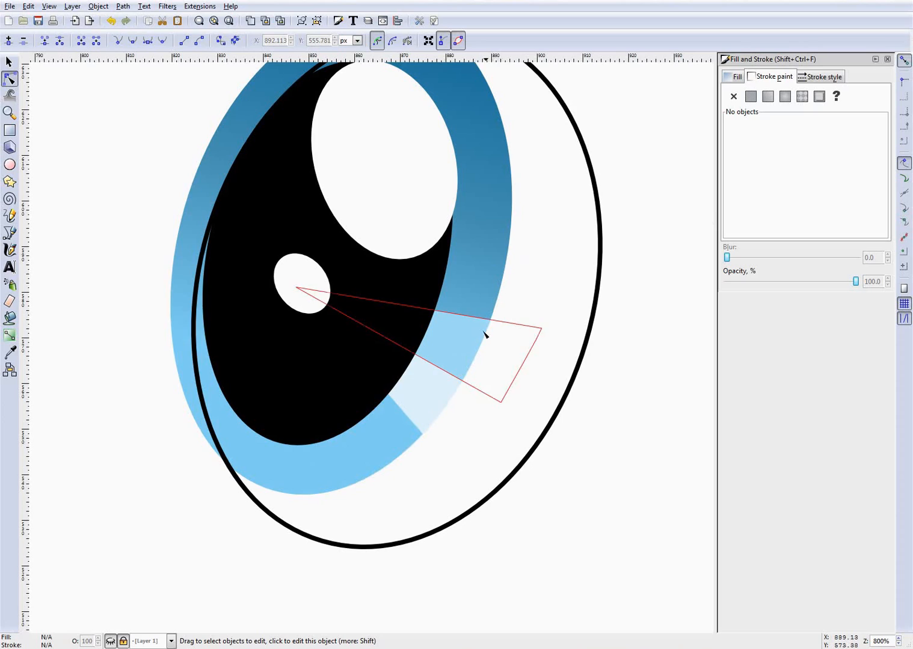
pyautogui.scroll(5, 464, 145)
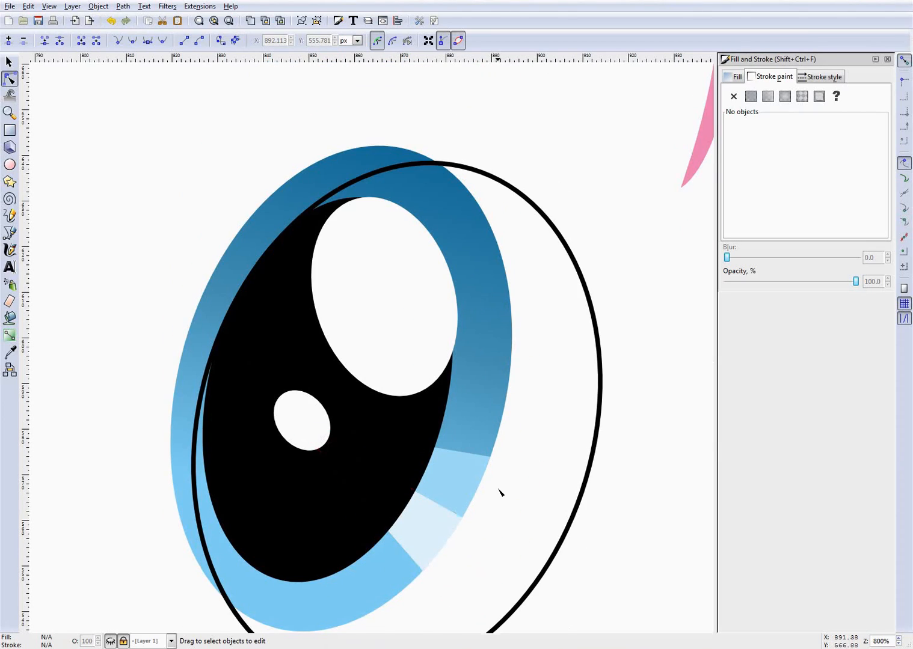
pyautogui.scroll(-2, 499, 489)
pyautogui.click(110, 641)
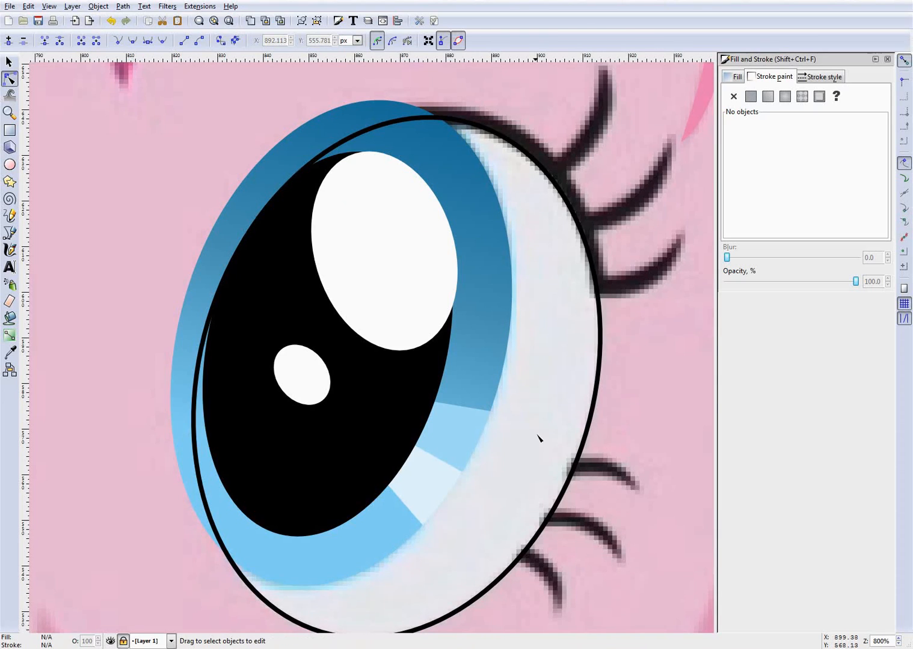
pyautogui.keyDown('ctrl'); pyautogui.scroll(-3, 538, 437); pyautogui.keyUp('ctrl')
pyautogui.keyDown('ctrl'); pyautogui.scroll(2, 558, 458); pyautogui.keyUp('ctrl')
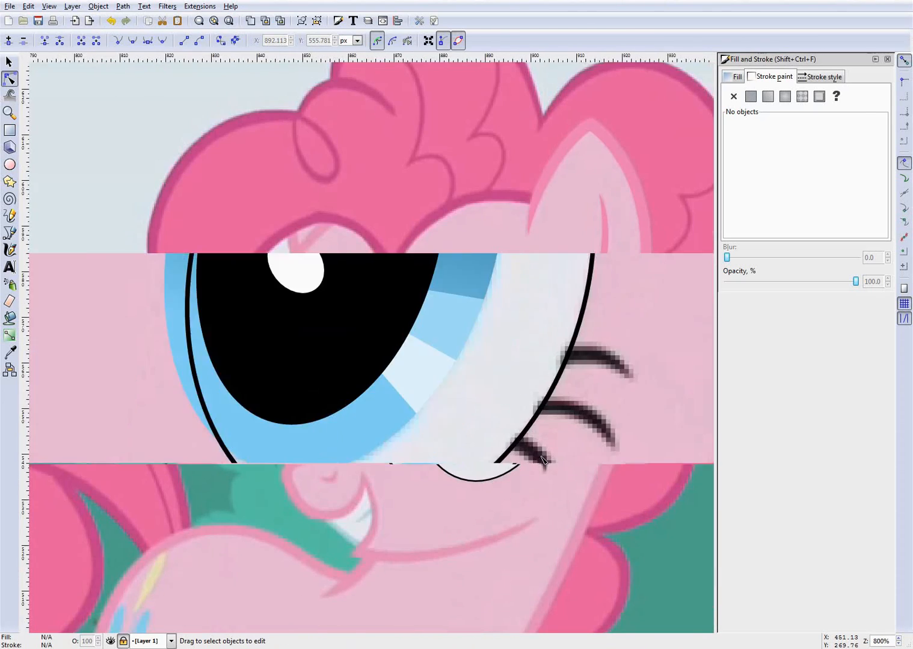
pyautogui.keyDown('ctrl'); pyautogui.scroll(1, 526, 392); pyautogui.keyUp('ctrl')
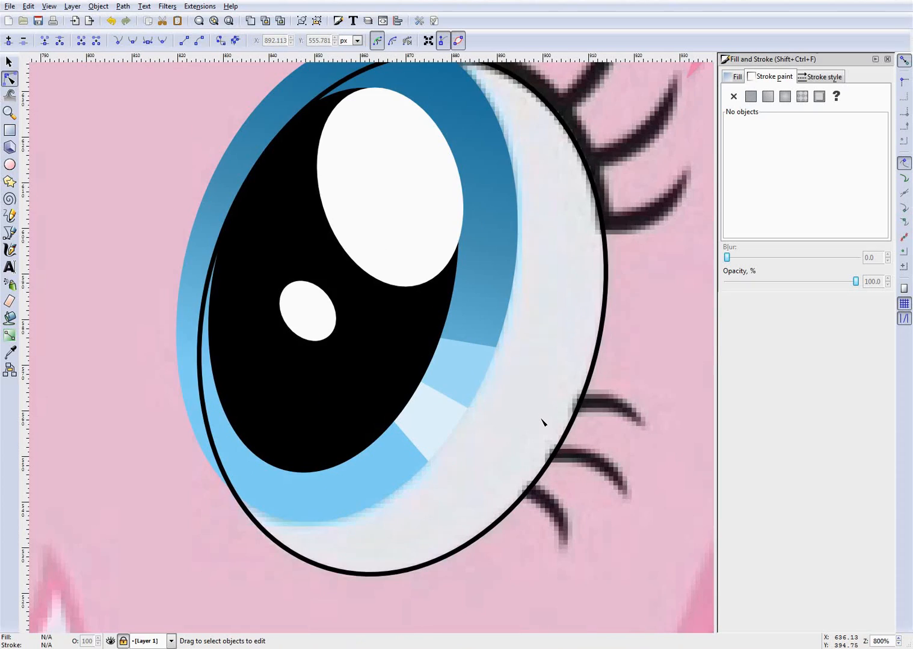
# Fill the black eye outline with flat colour e1f4fdff and lower it behind the iris and pupil
pyautogui.scroll(3, 542, 422)
pyautogui.scroll(-3, 542, 419)
pyautogui.click(602, 335)
pyautogui.scroll(2, 637, 381)
pyautogui.scroll(-1, 637, 380)
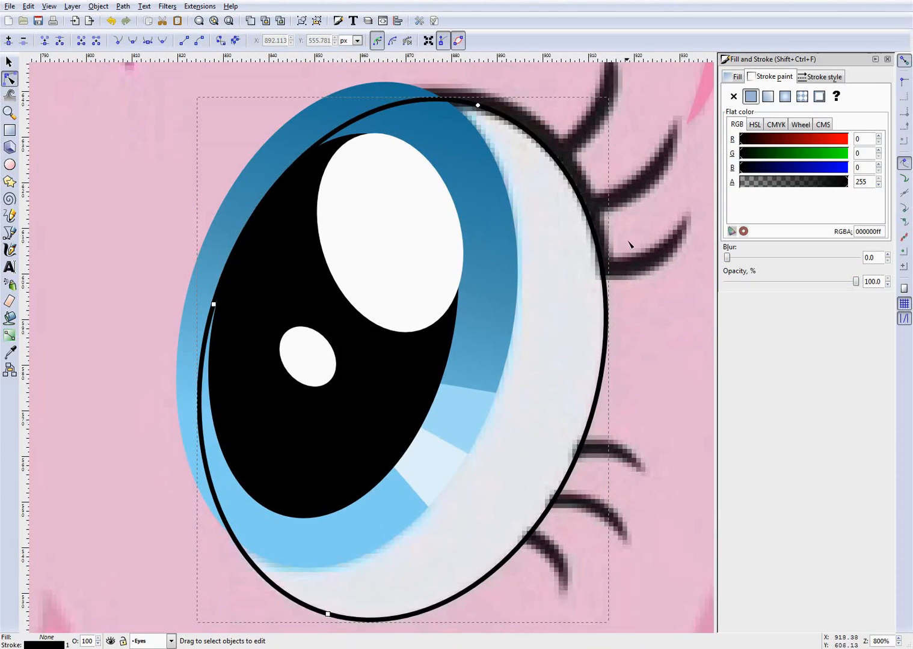
pyautogui.scroll(1, 629, 244)
pyautogui.click(328, 129)
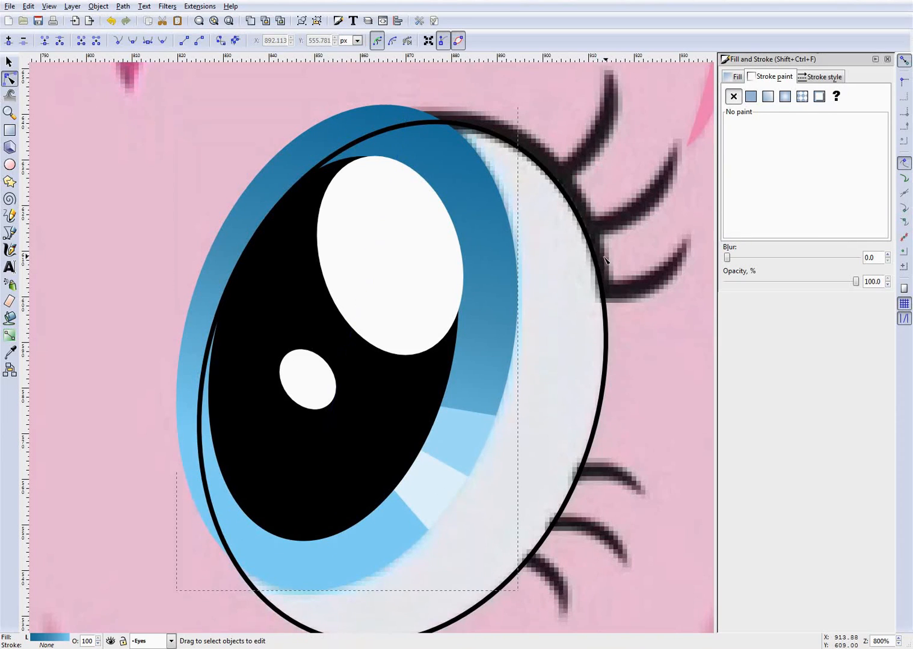
pyautogui.click(565, 176)
pyautogui.click(736, 77)
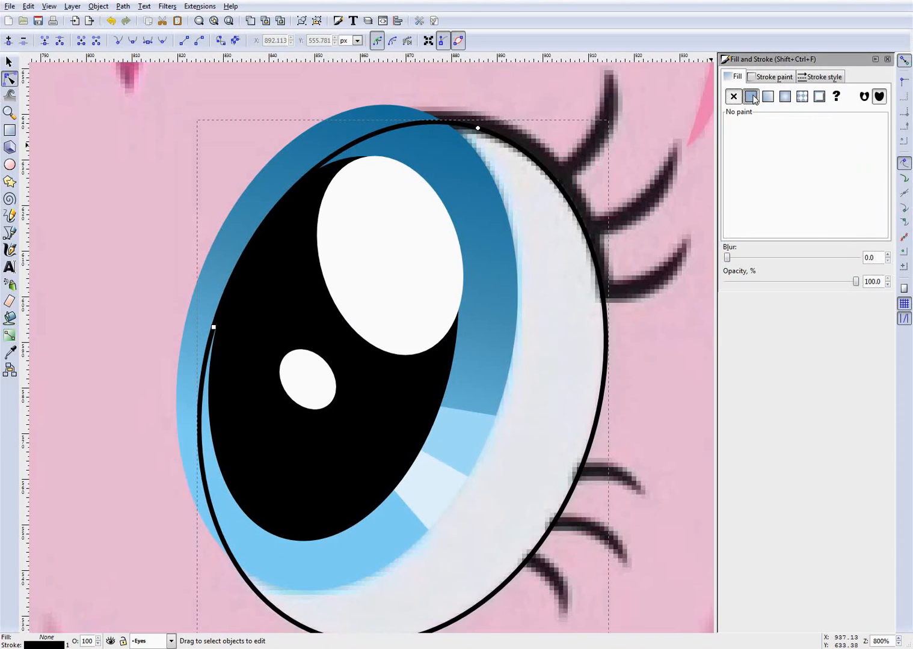
pyautogui.click(751, 96)
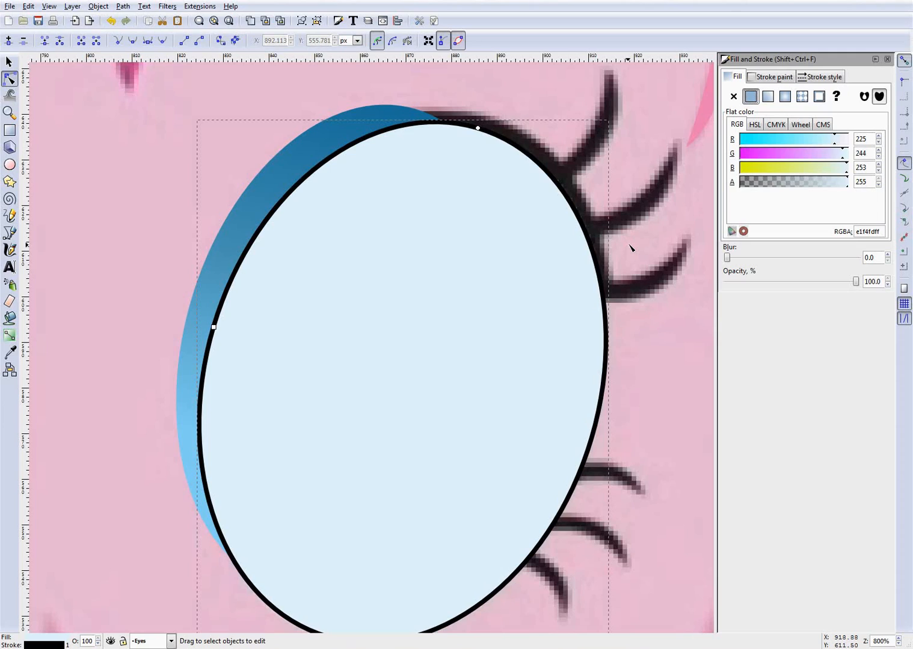
pyautogui.press('End')
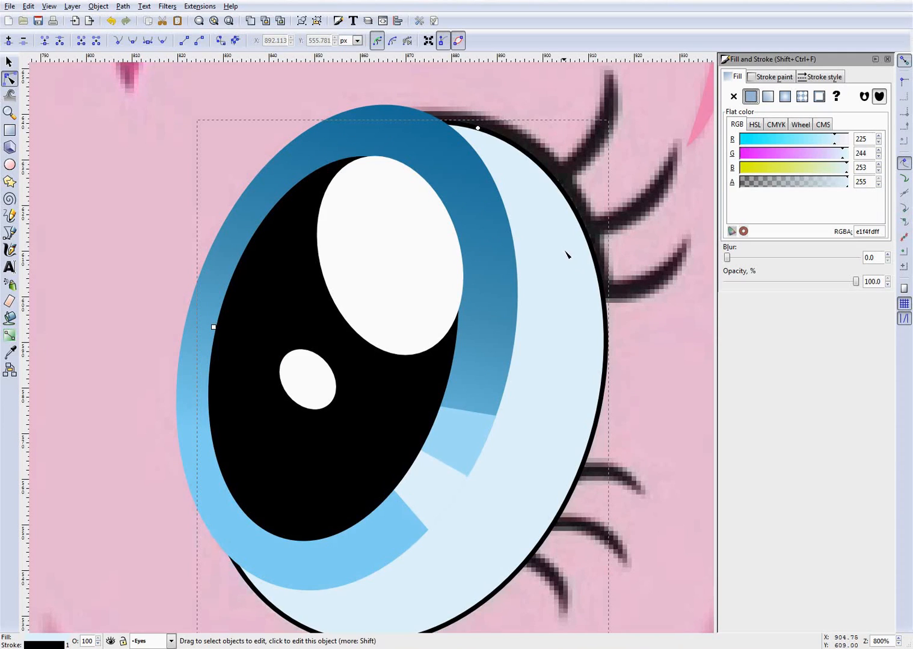
# Remove the stroke from the light blue eye shape and deselect it
pyautogui.scroll(-4, 576, 260)
pyautogui.click(769, 76)
pyautogui.click(734, 98)
pyautogui.scroll(4, 670, 254)
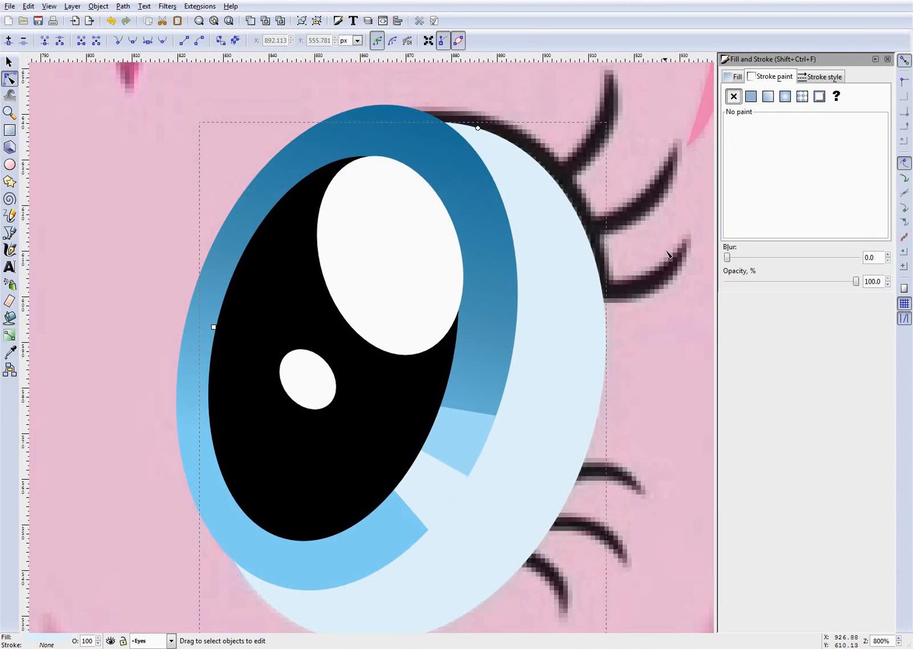
pyautogui.click(669, 253)
# Duplicate the light blue eye shape, raise the copy to the top, and give it a flat black stroke with no fill
pyautogui.scroll(-2, 667, 252)
pyautogui.scroll(3, 697, 324)
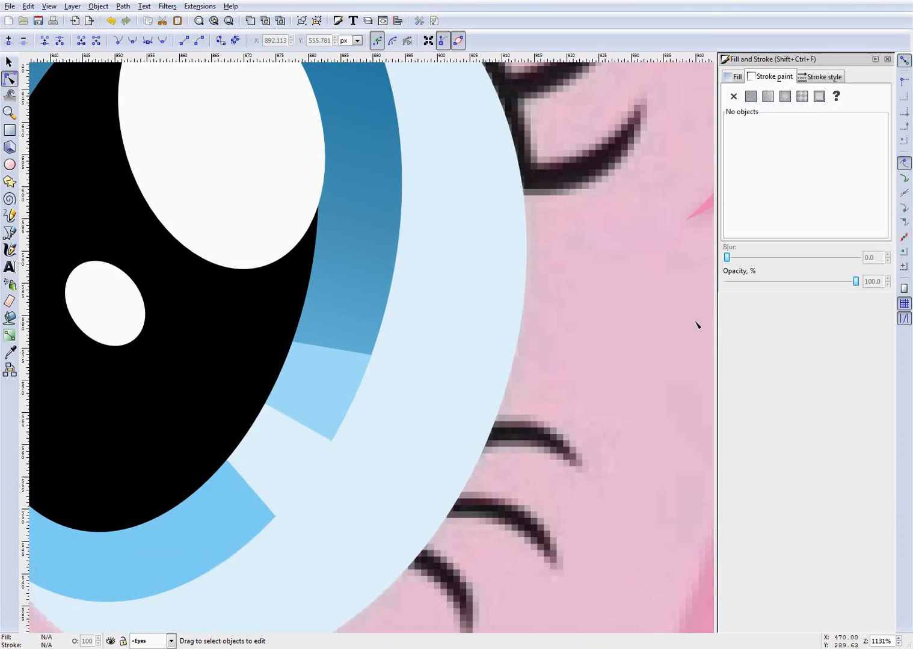
pyautogui.scroll(-4, 697, 324)
pyautogui.scroll(3, 608, 383)
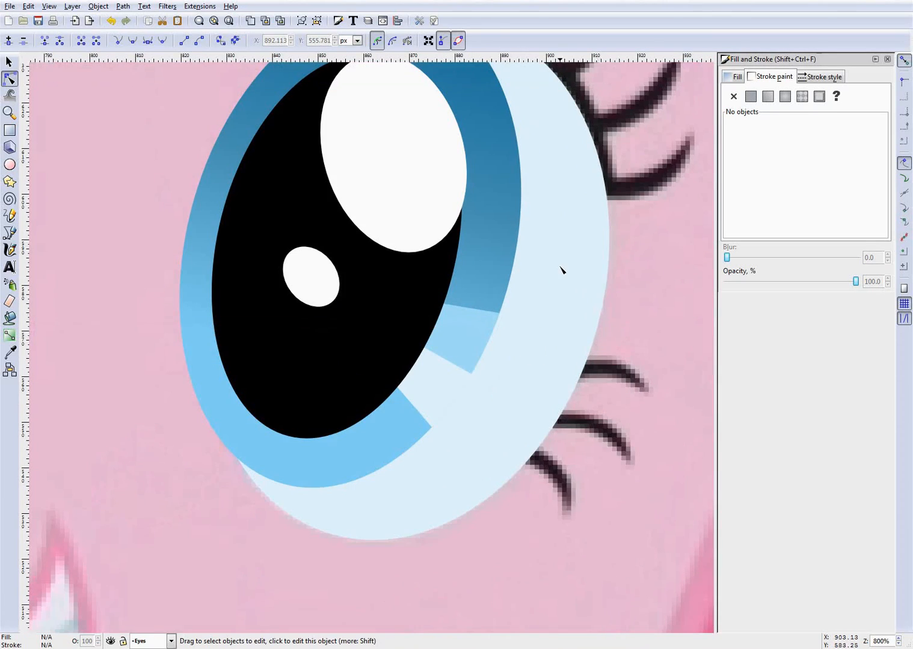
pyautogui.click(562, 269)
pyautogui.scroll(2, 621, 319)
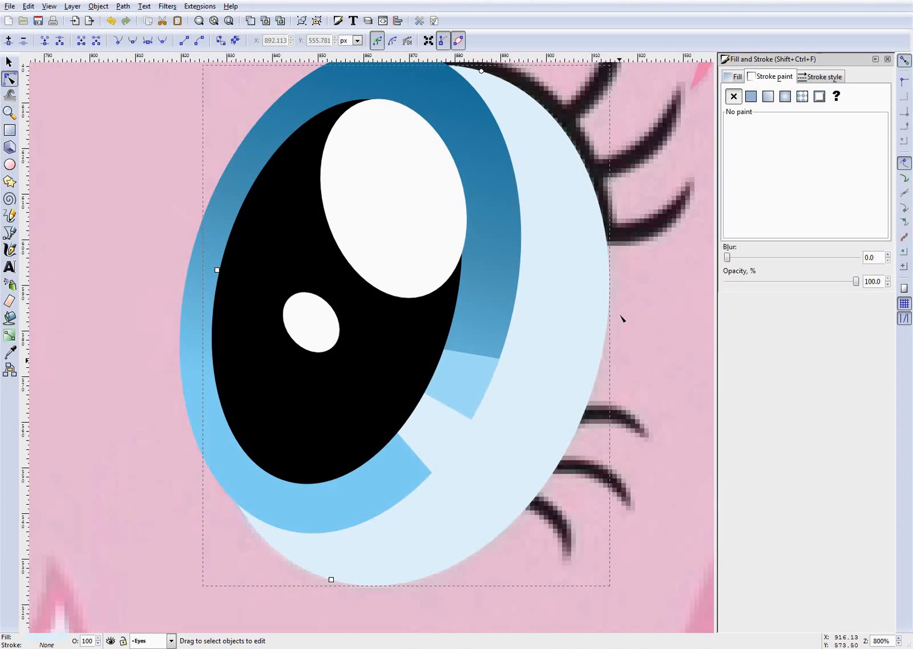
pyautogui.press('Home')
pyautogui.click(734, 76)
pyautogui.click(759, 78)
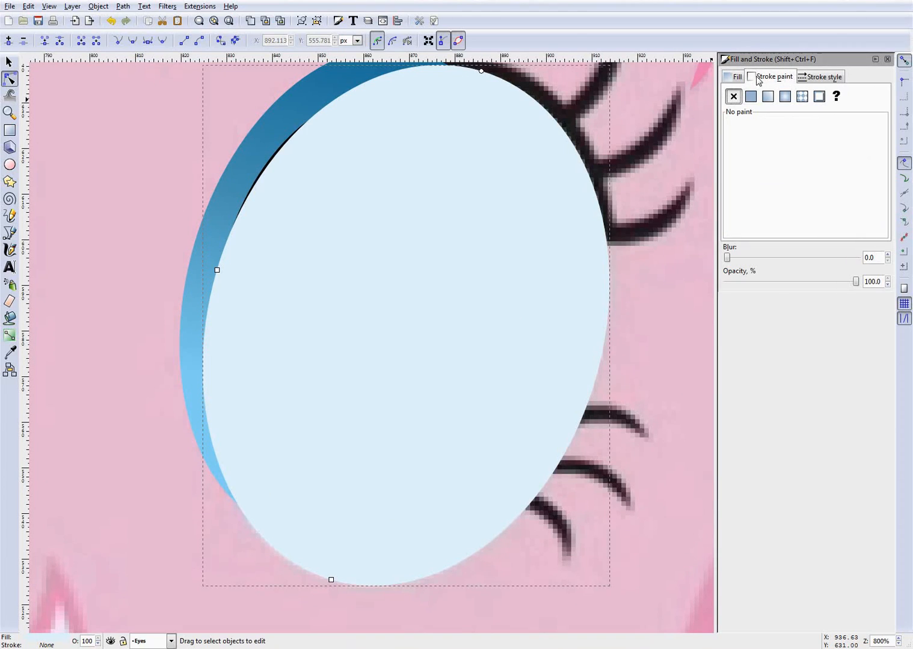
pyautogui.click(751, 96)
pyautogui.click(739, 78)
pyautogui.click(733, 96)
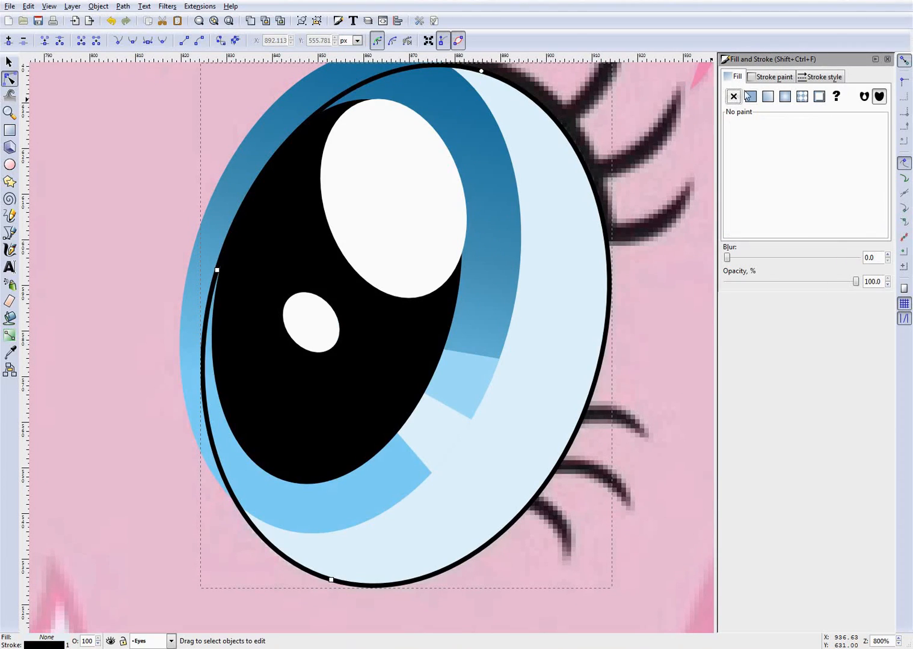
pyautogui.click(773, 77)
pyautogui.click(633, 186)
pyautogui.scroll(3, 568, 403)
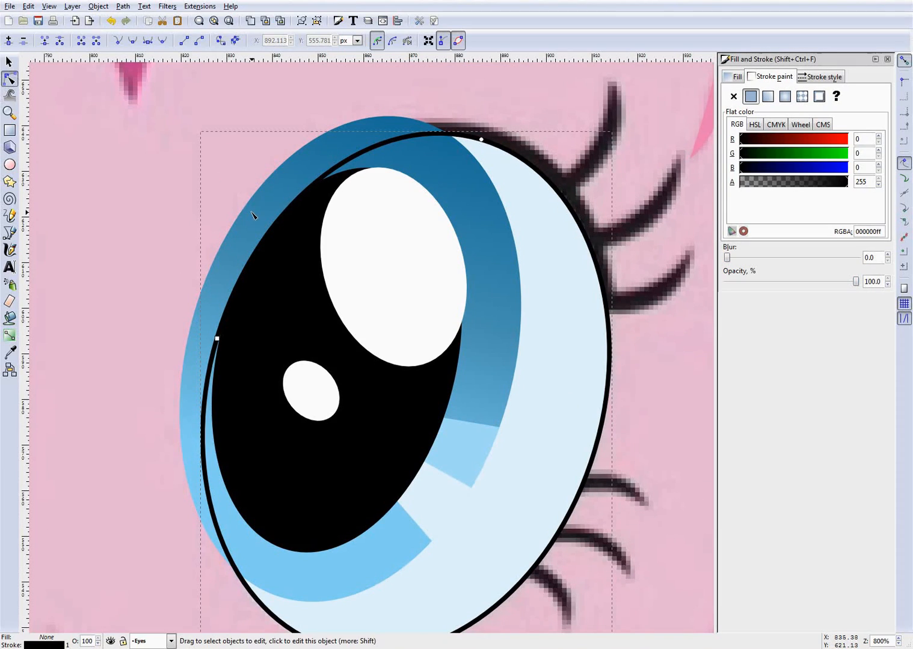
# Clip the blue gradient iris with the black eye outline on top
pyautogui.press('Escape')
pyautogui.click(269, 203)
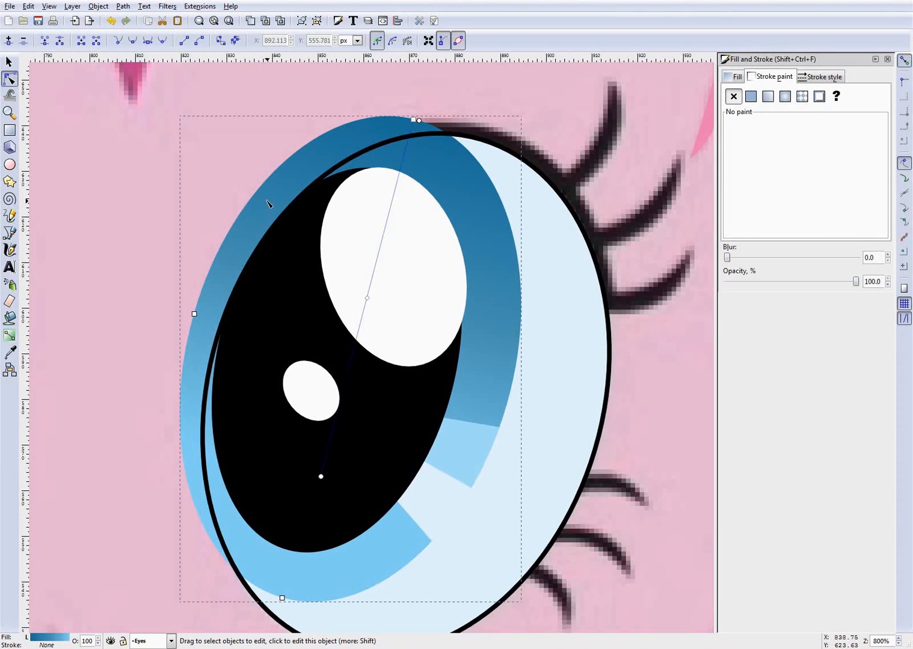
pyautogui.keyDown('shift'); pyautogui.click(568, 208); pyautogui.keyUp('shift')
pyautogui.rightClick(275, 191)
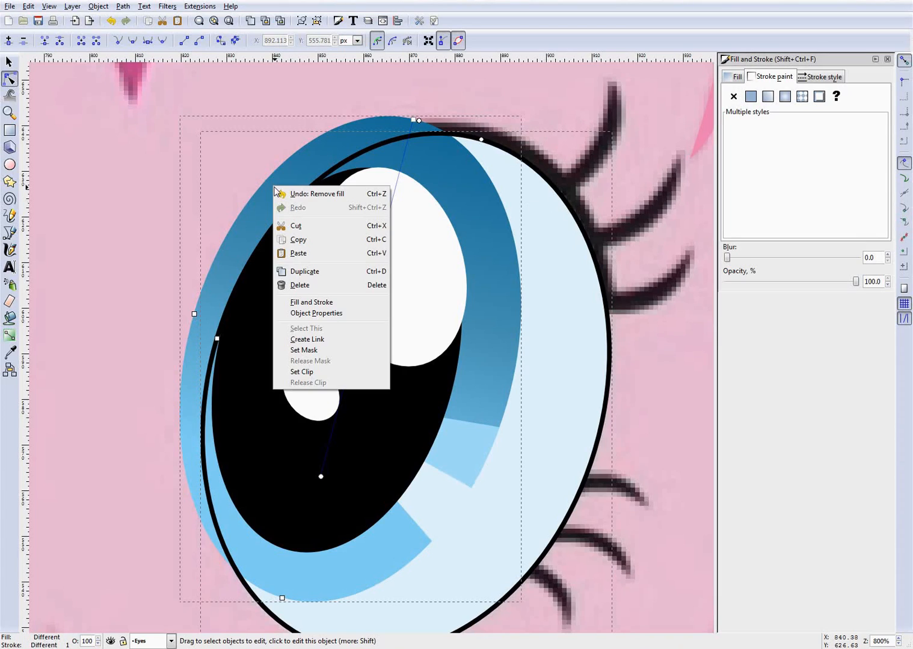
pyautogui.click(314, 375)
pyautogui.scroll(-3, 154, 309)
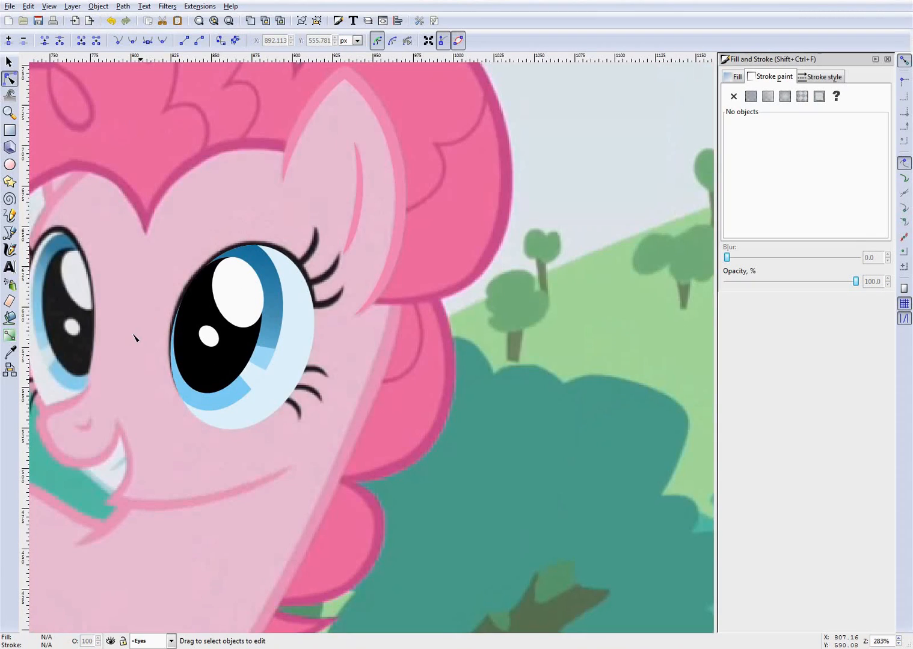
# Examine the clipped iris and the light blue eye shape by selecting each in turn
pyautogui.scroll(3, 111, 344)
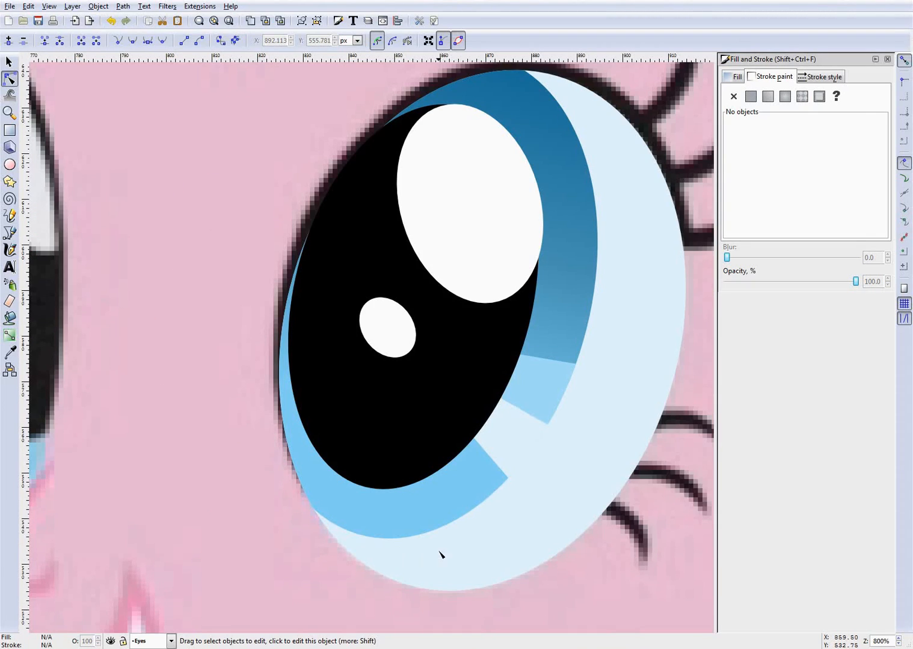
pyautogui.click(295, 476)
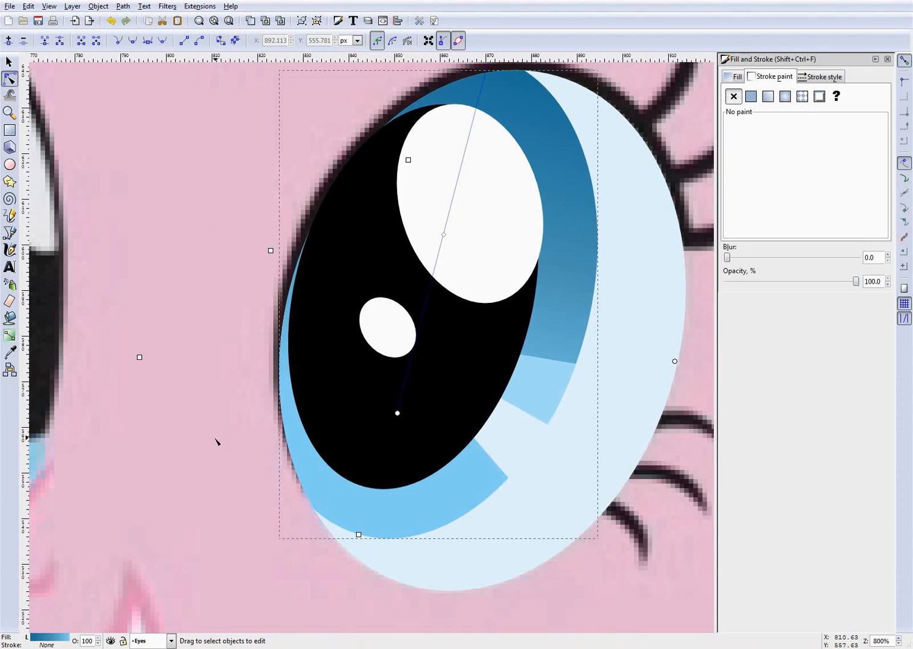
pyautogui.click(249, 457)
pyautogui.click(468, 544)
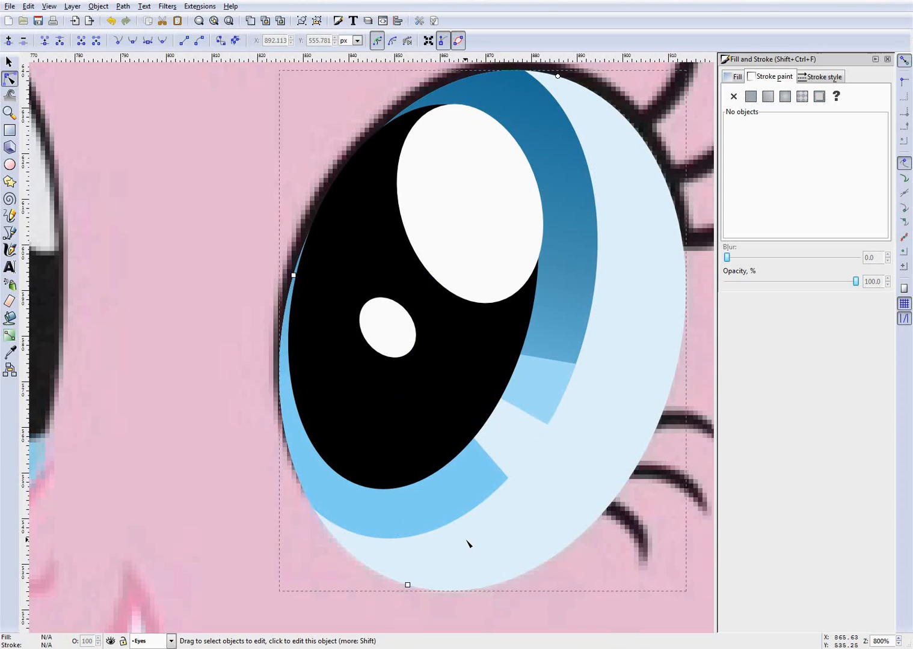
pyautogui.click(189, 422)
pyautogui.scroll(3, 195, 428)
pyautogui.scroll(-2, 196, 428)
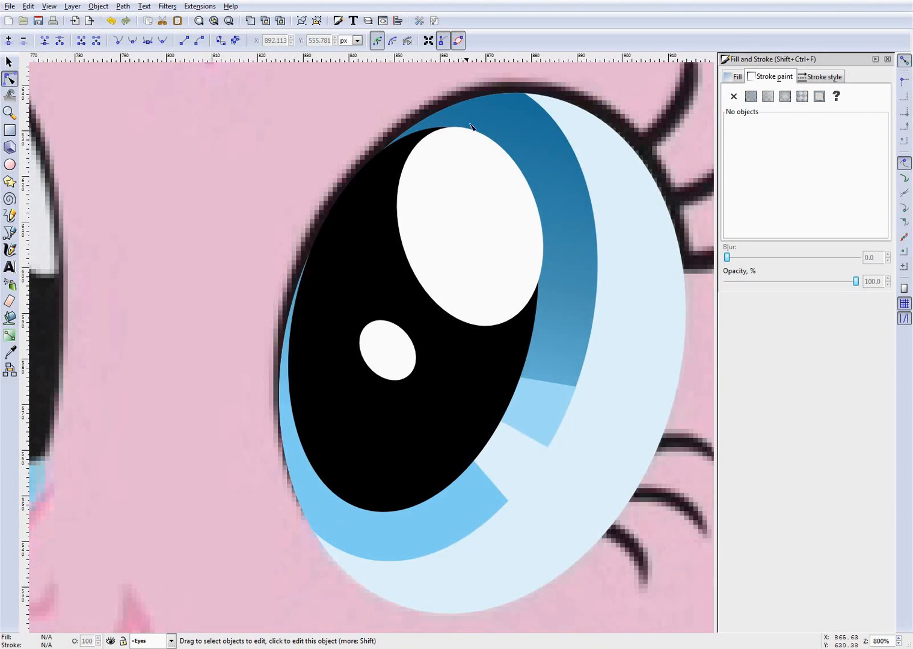
pyautogui.click(540, 147)
pyautogui.click(654, 199)
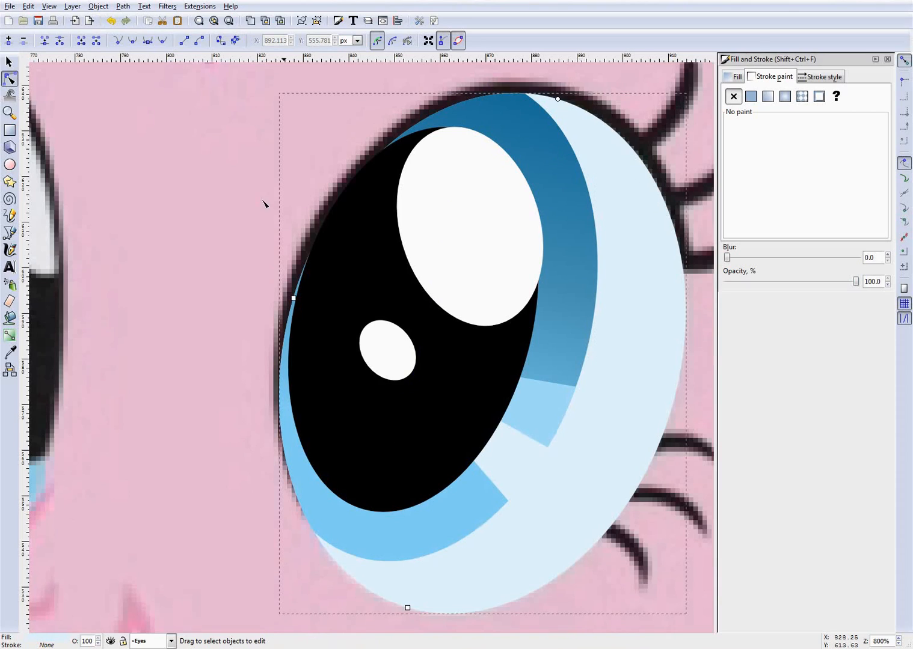
pyautogui.click(158, 606)
# Toggle the visibility of the Eyes layer repeatedly to compare the vector eye with the reference image
pyautogui.click(111, 641)
pyautogui.click(110, 641)
pyautogui.click(111, 641)
pyautogui.click(111, 641)
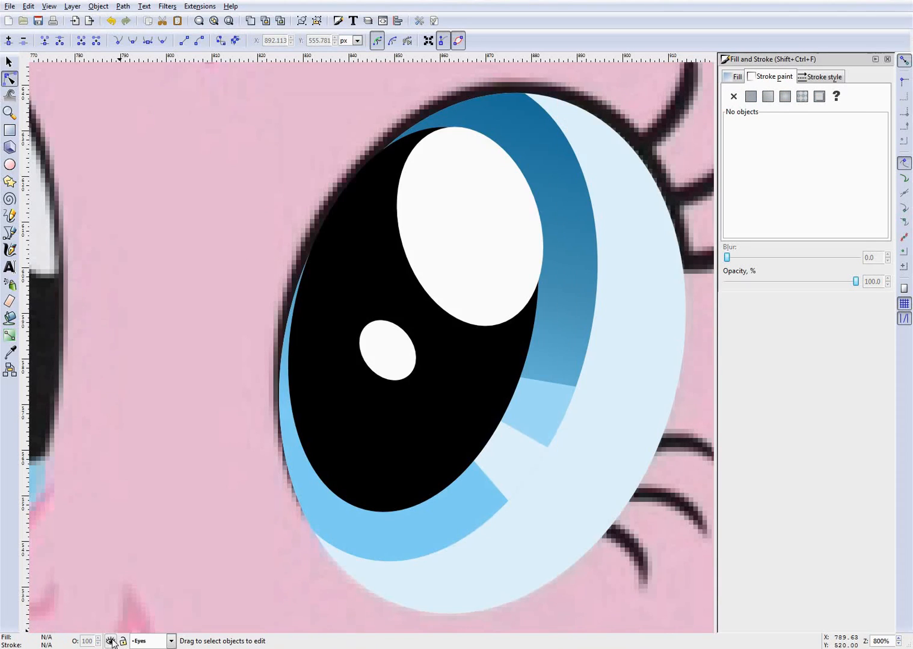
pyautogui.click(110, 641)
pyautogui.click(111, 641)
pyautogui.click(111, 641)
pyautogui.click(111, 641)
pyautogui.click(108, 641)
pyautogui.click(109, 642)
pyautogui.scroll(-2, 589, 407)
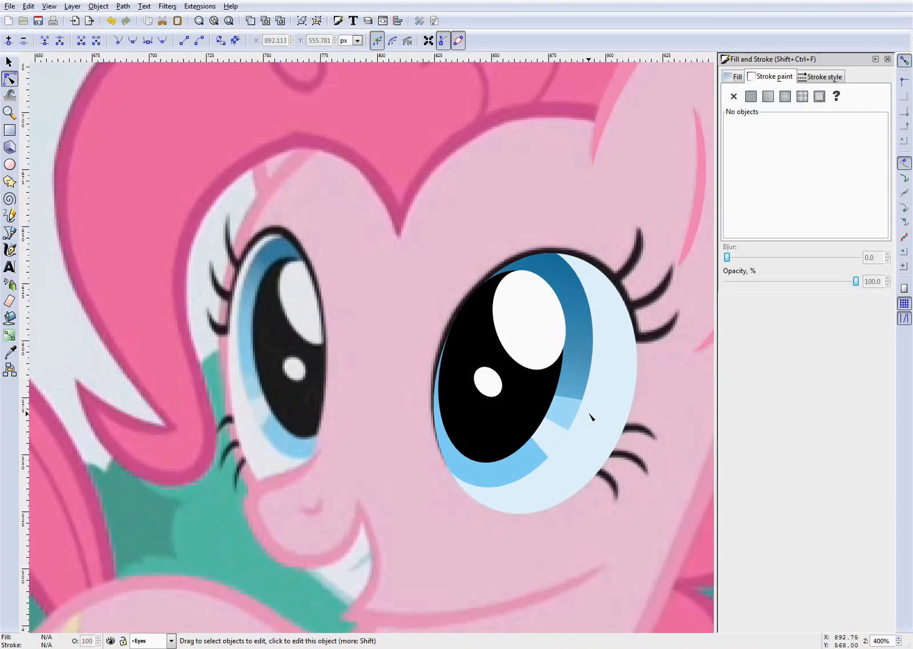
# Save the document with the finished eye
pyautogui.scroll(2, 639, 454)
pyautogui.hotkey('ctrl', 's')
pyautogui.scroll(8, 338, 458)
pyautogui.scroll(-5, 337, 458)
pyautogui.scroll(2, 344, 499)
pyautogui.scroll(2, 321, 456)
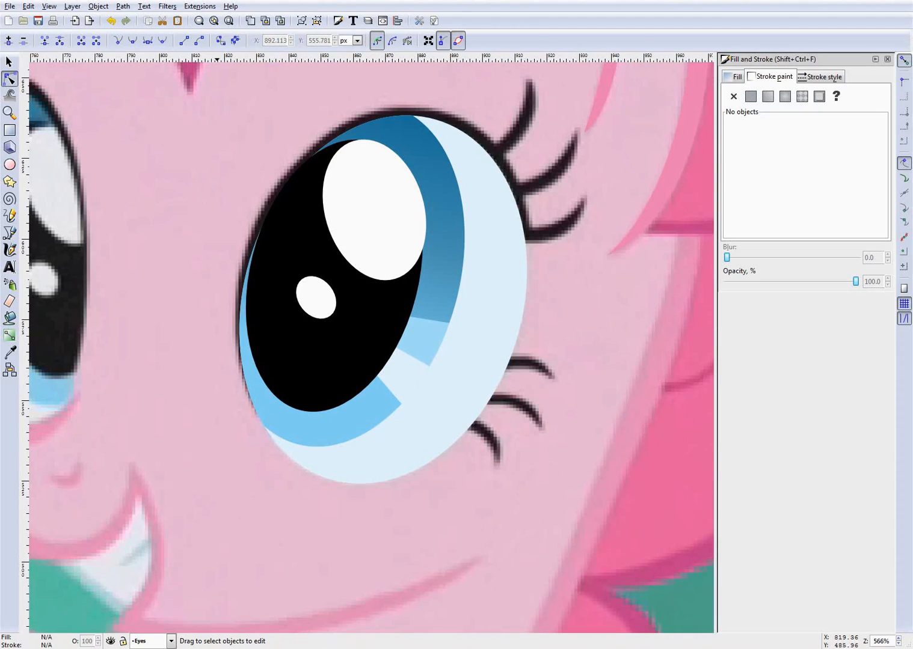
# Hide the Eyes layer, make Eyelashes the current layer, and save the document
pyautogui.click(161, 638)
pyautogui.click(147, 641)
pyautogui.click(110, 641)
pyautogui.click(160, 642)
pyautogui.click(160, 642)
pyautogui.click(159, 642)
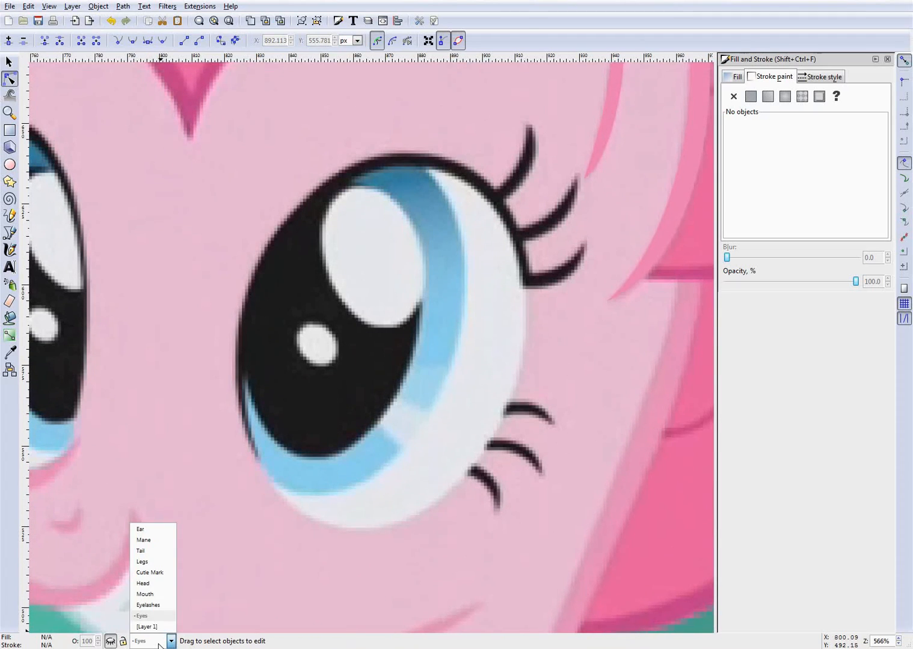
pyautogui.click(159, 604)
pyautogui.hotkey('ctrl', 's')
pyautogui.scroll(1, 217, 355)
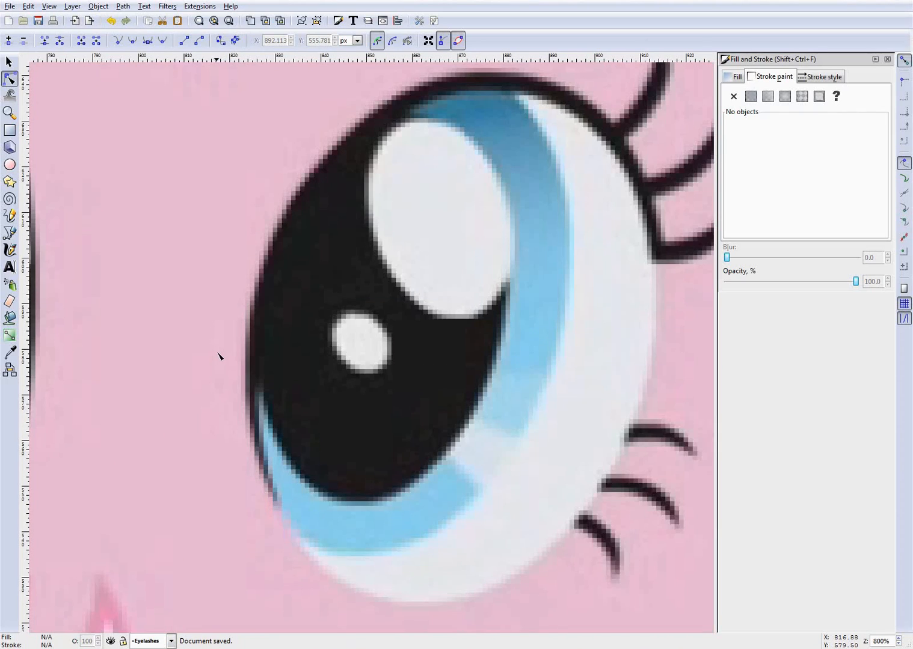
# Draw a straight path from the lower-left end of the eye's black outline to the base of the lowest upper lash
pyautogui.click(10, 234)
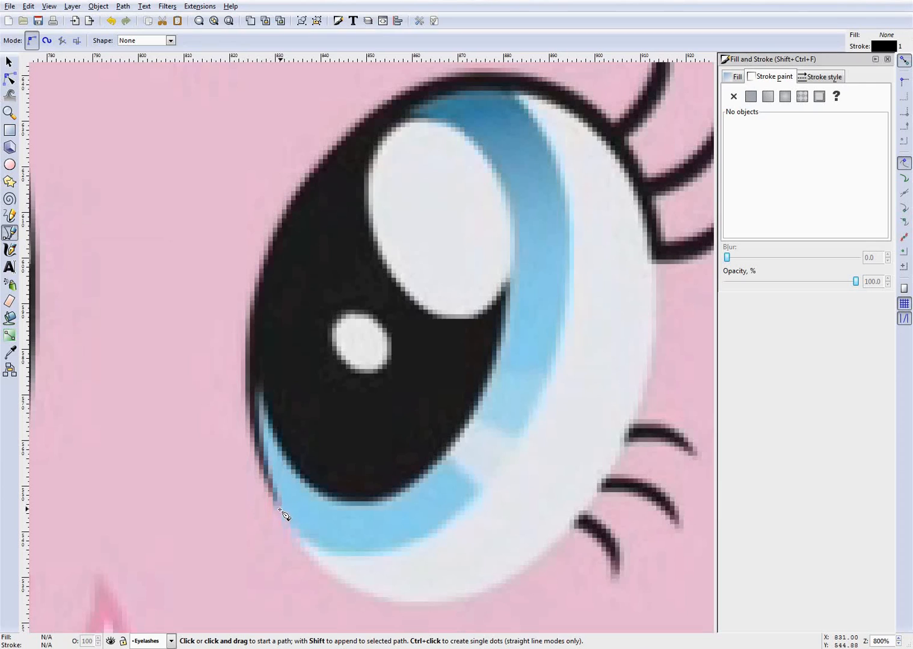
pyautogui.click(280, 511)
pyautogui.scroll(-1, 317, 350)
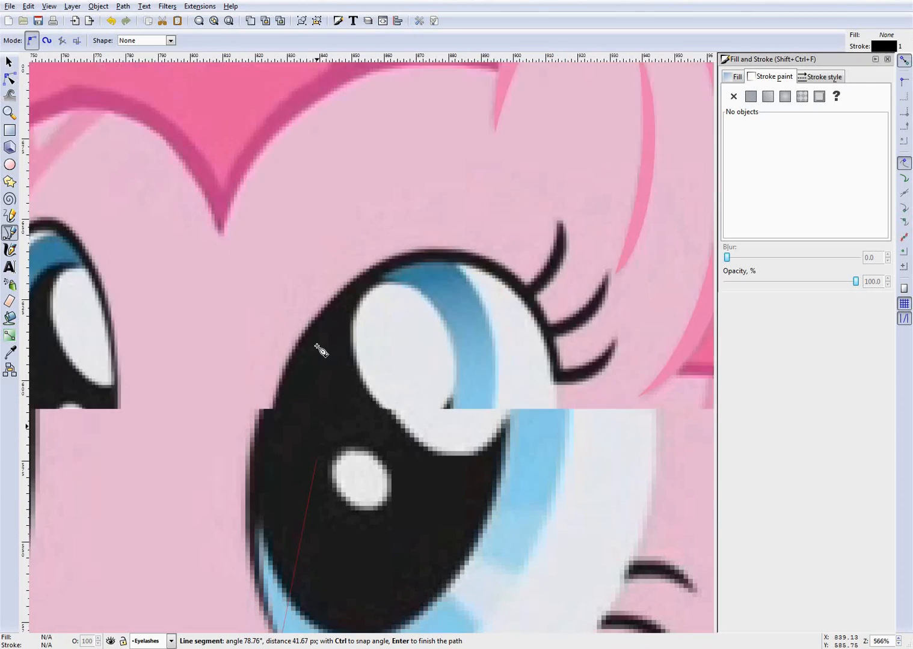
pyautogui.scroll(-3, 320, 351)
pyautogui.scroll(3, 469, 369)
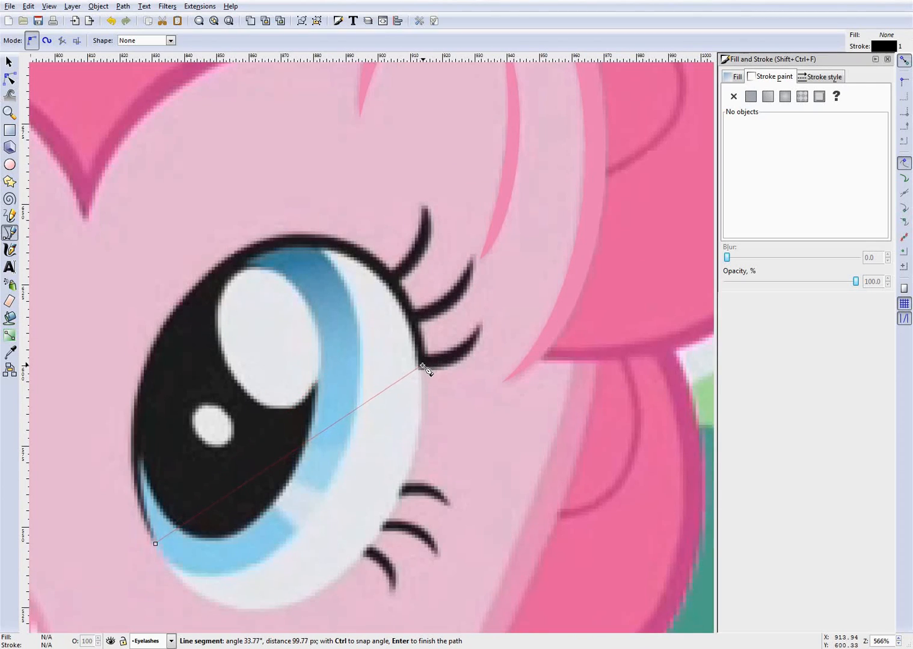
pyautogui.doubleClick(423, 367)
pyautogui.scroll(-1, 422, 367)
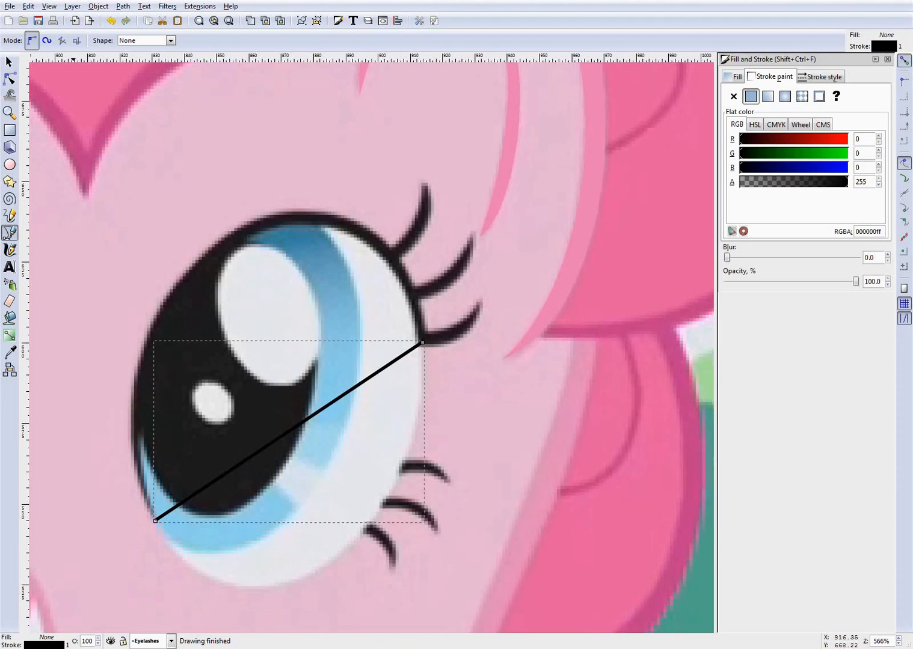
# Bend the straight path into an arc that follows the eye's black upper outline in the reference
pyautogui.press('n')
pyautogui.scroll(-1, 149, 379)
pyautogui.scroll(2, 369, 427)
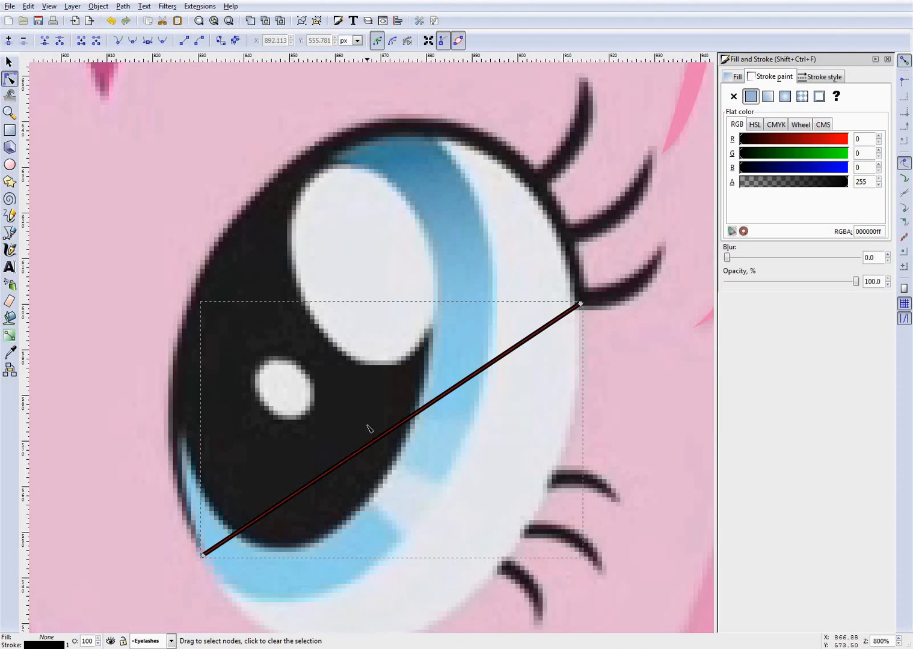
pyautogui.moveTo(387, 444); pyautogui.dragTo(237, 285)
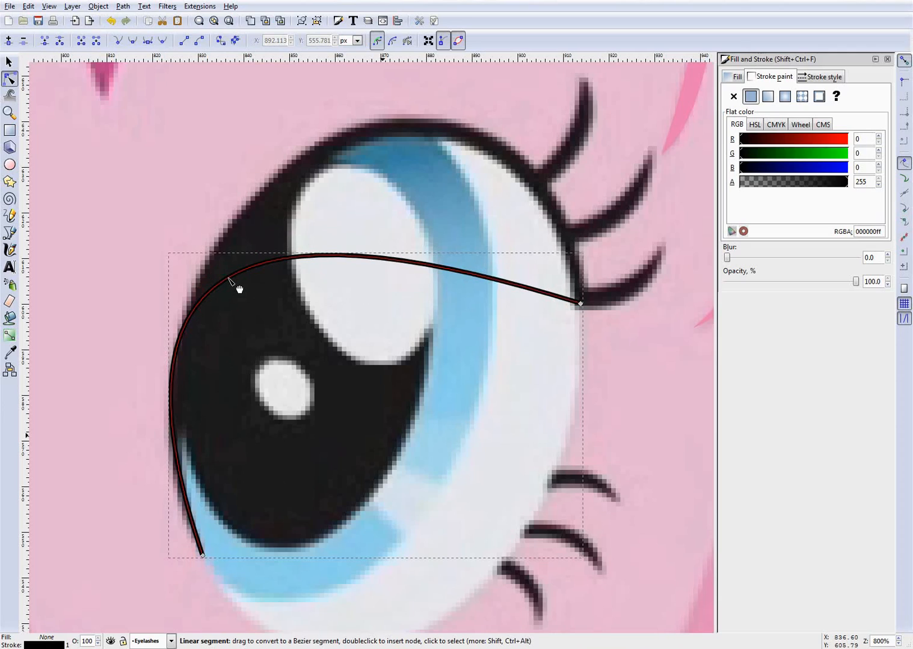
pyautogui.moveTo(454, 264); pyautogui.dragTo(319, 163)
pyautogui.moveTo(511, 166); pyautogui.dragTo(520, 167)
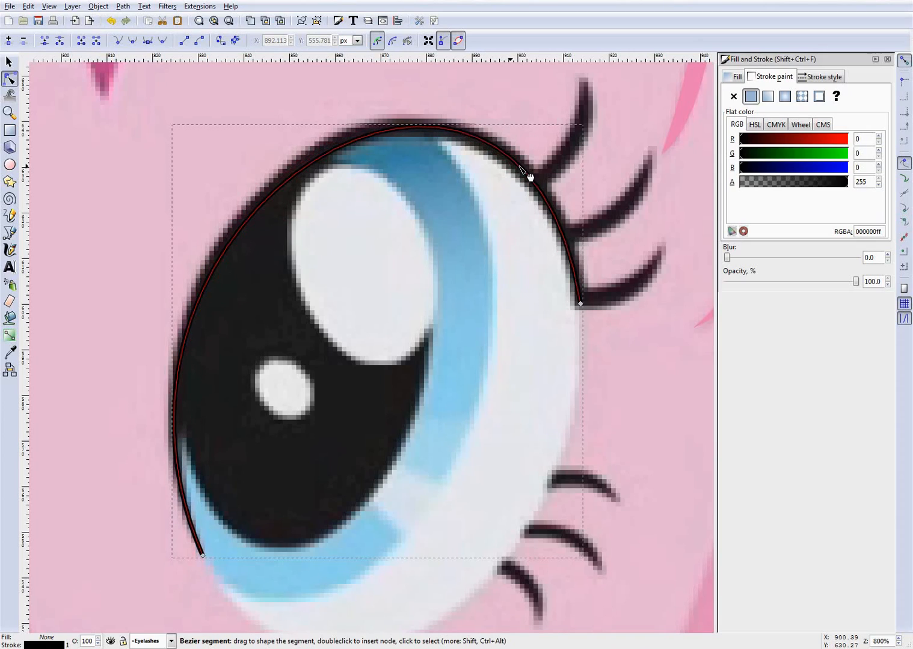
# Fine-tune the arc along the eye's side and top to match the reference outline, then deselect it and save the document
pyautogui.moveTo(292, 169); pyautogui.dragTo(295, 170)
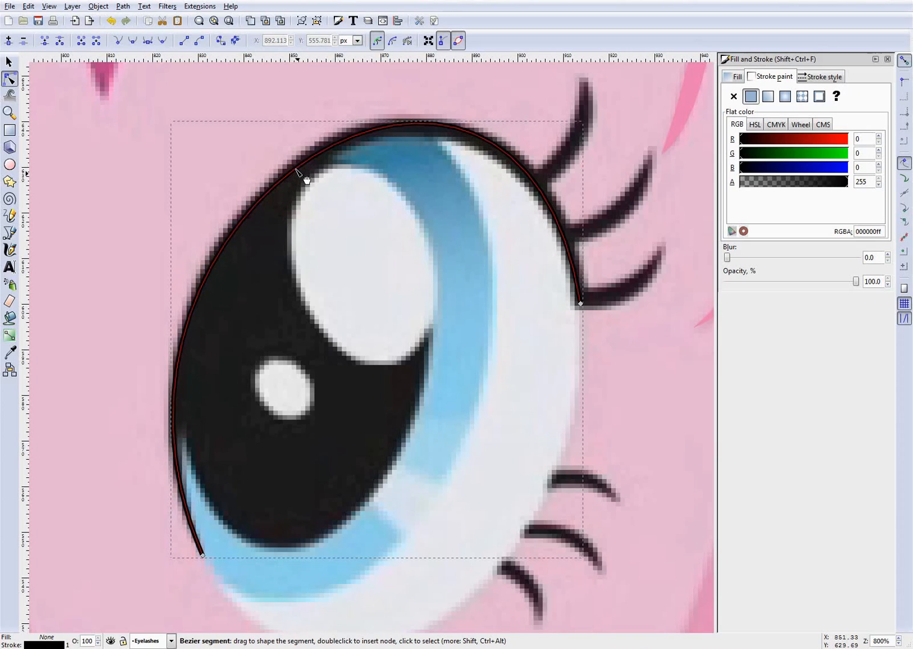
pyautogui.moveTo(178, 439); pyautogui.dragTo(182, 439)
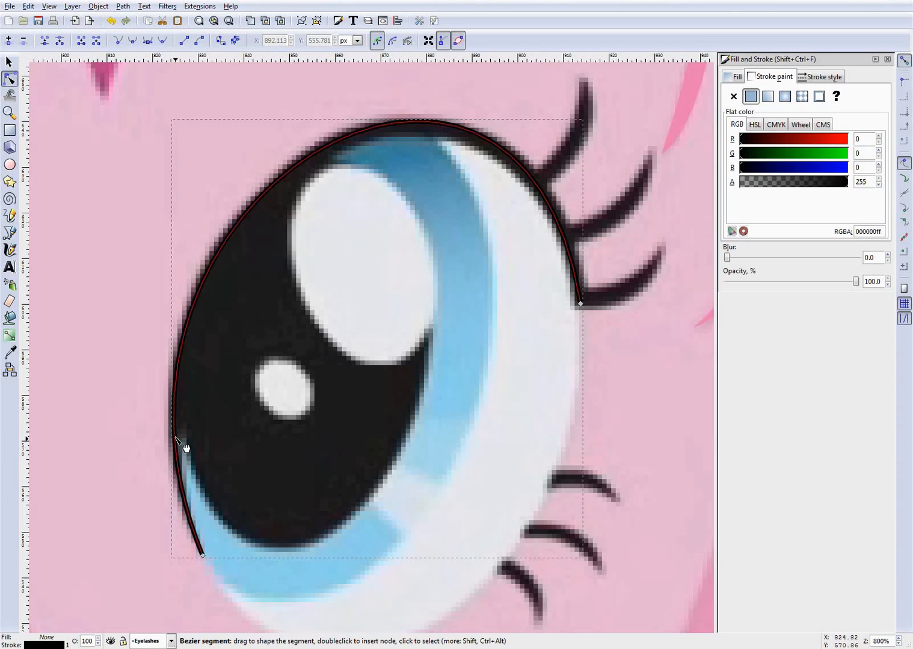
pyautogui.moveTo(457, 123); pyautogui.dragTo(453, 128)
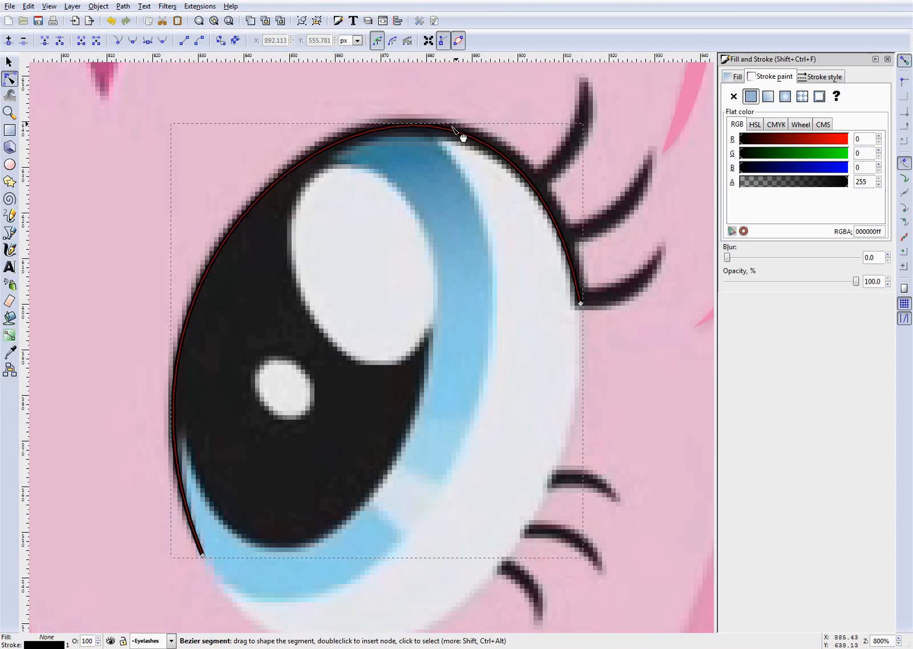
pyautogui.moveTo(528, 177); pyautogui.dragTo(534, 182)
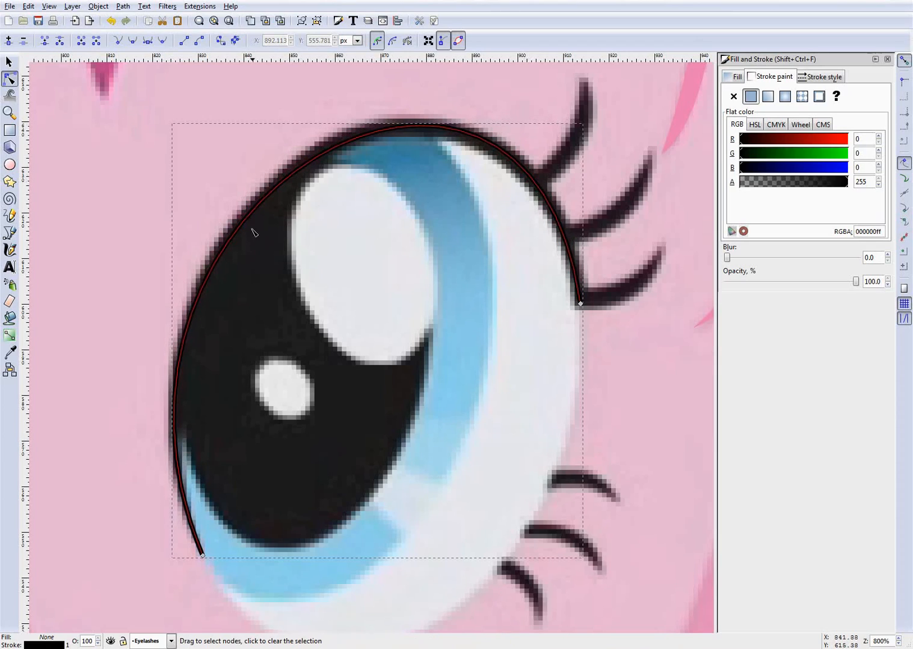
pyautogui.moveTo(264, 206); pyautogui.dragTo(261, 203)
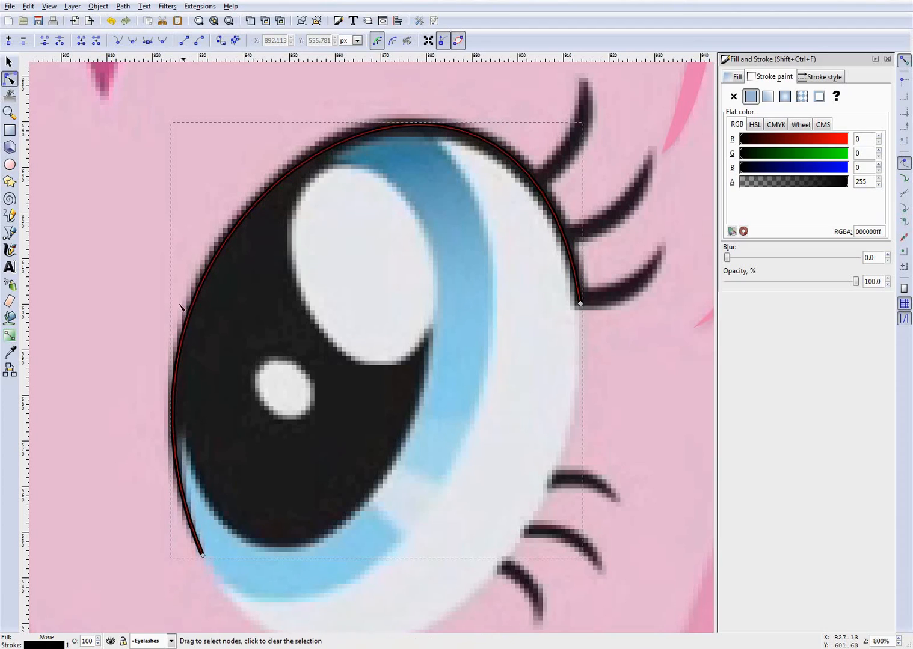
pyautogui.moveTo(185, 330); pyautogui.dragTo(187, 331)
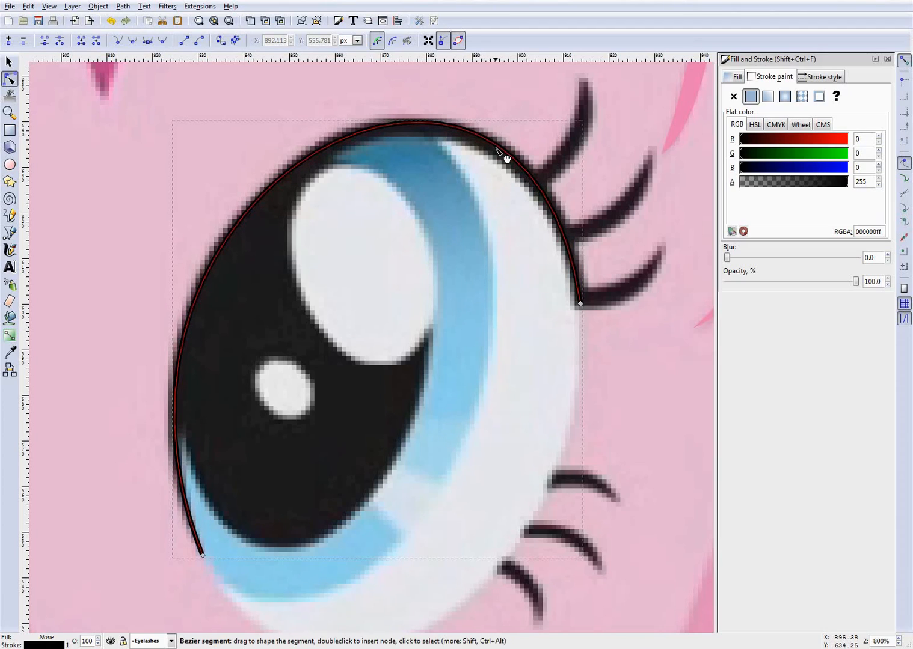
pyautogui.moveTo(506, 160); pyautogui.dragTo(506, 162)
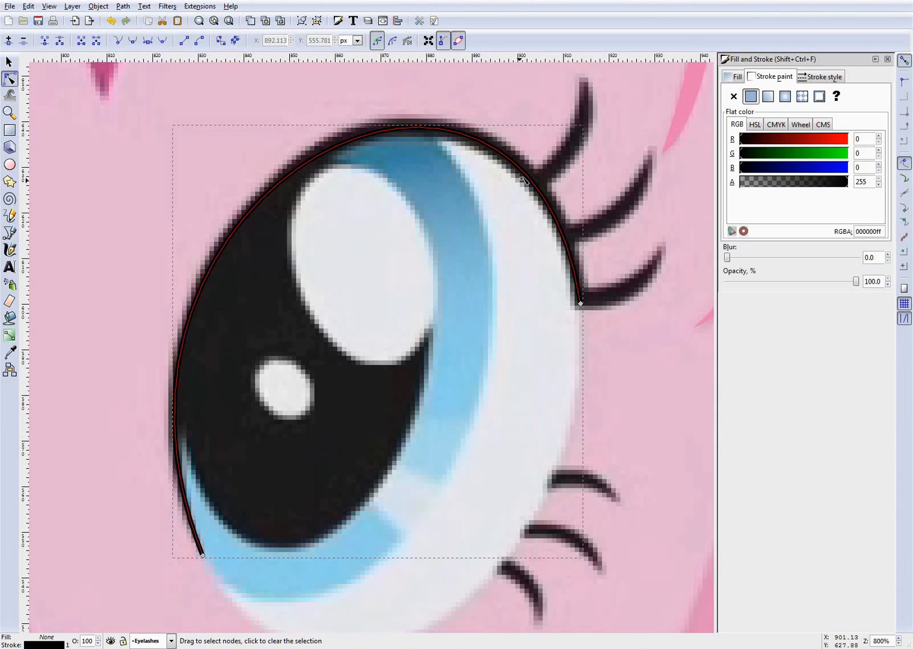
pyautogui.click(642, 371)
pyautogui.scroll(-2, 581, 337)
pyautogui.hotkey('ctrl', 's')
# Prepare to draw paths at the upper lashes with snapping to paths, path intersections, cusp nodes and smooth nodes enabled
pyautogui.scroll(3, 644, 290)
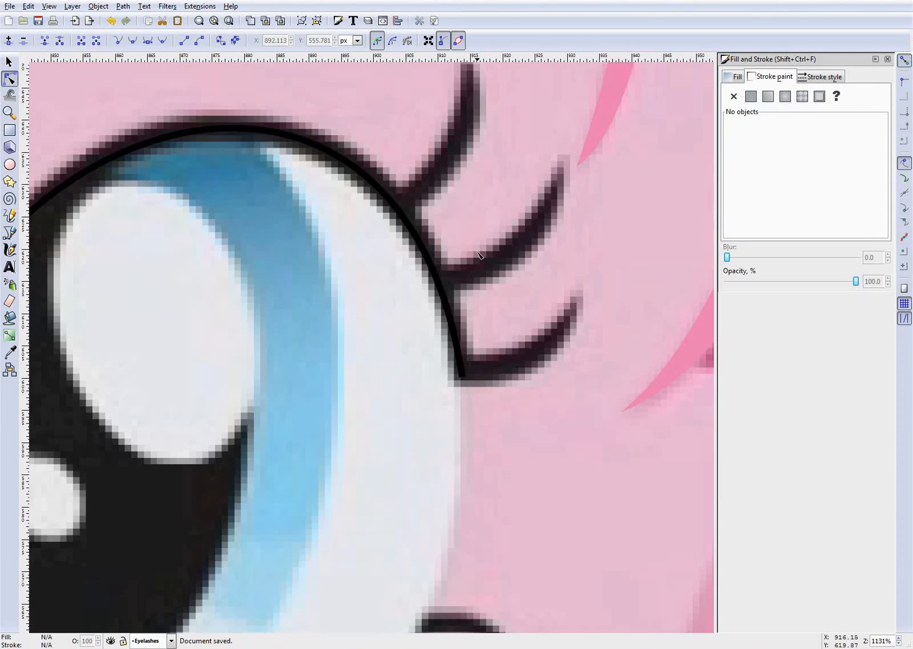
pyautogui.scroll(1, 477, 258)
pyautogui.scroll(3, 476, 260)
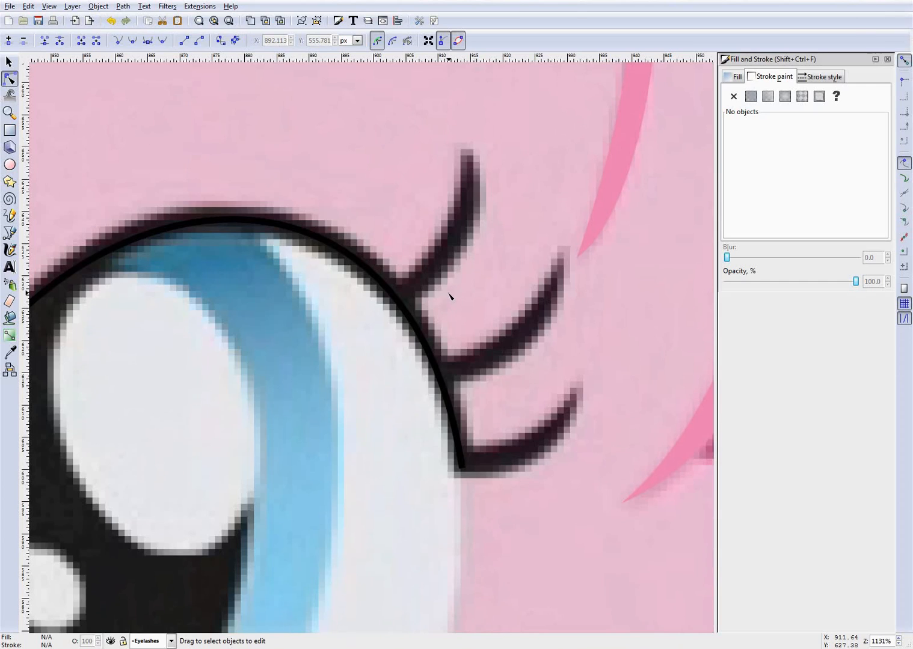
pyautogui.press('b')
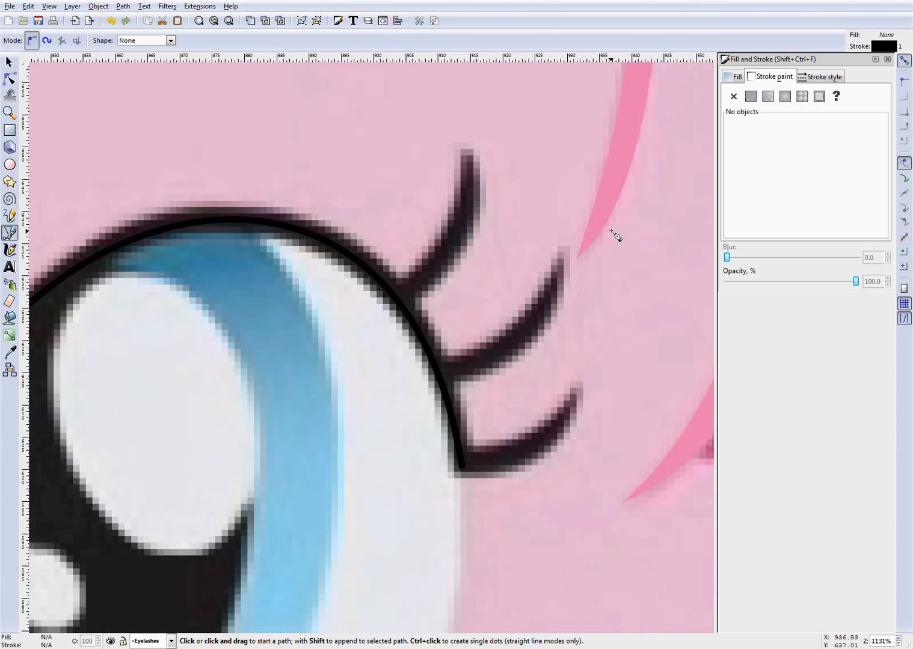
pyautogui.click(904, 62)
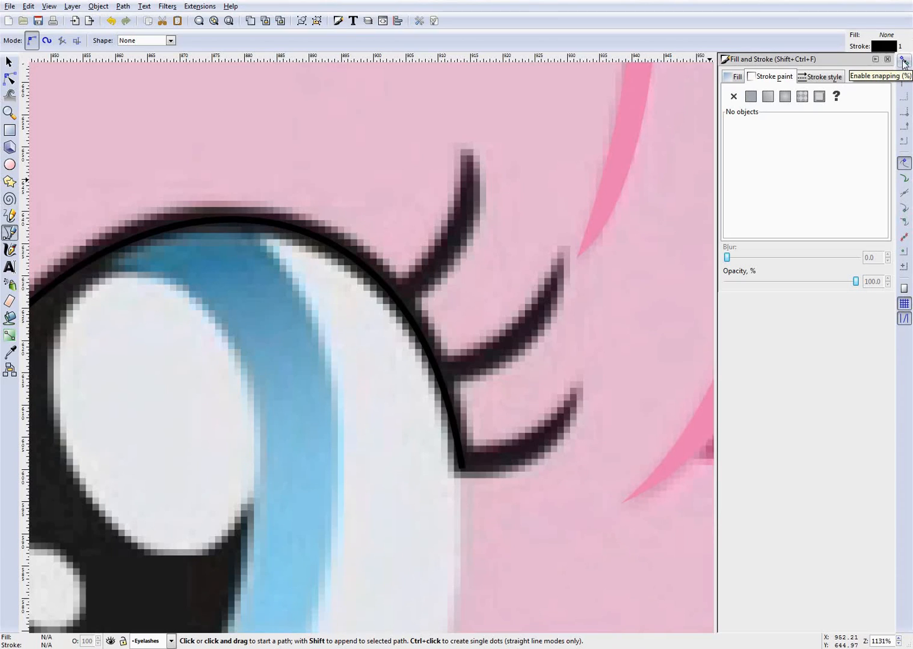
pyautogui.click(904, 178)
pyautogui.click(904, 193)
pyautogui.click(905, 208)
pyautogui.click(905, 222)
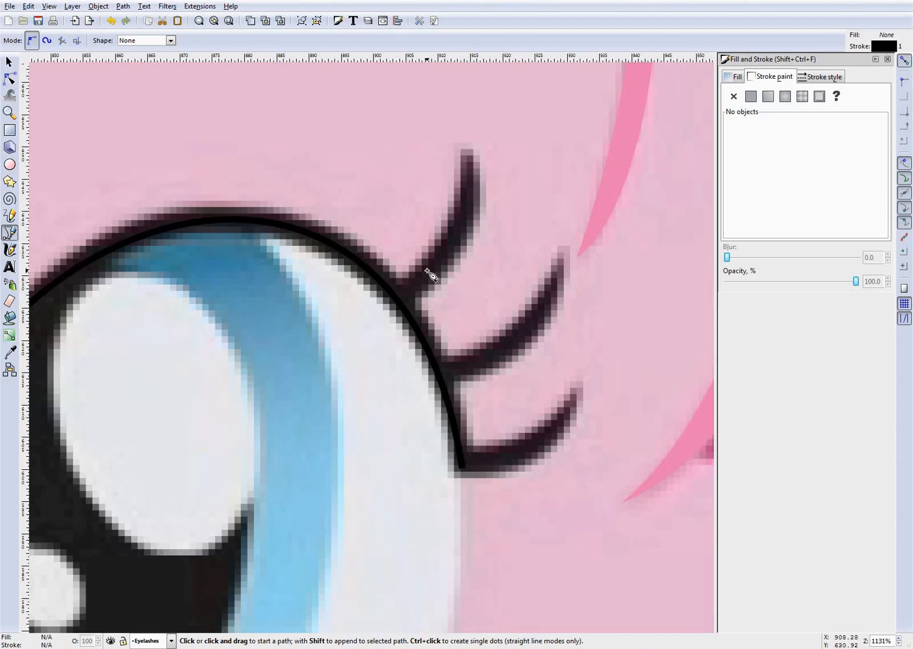
# Draw three separate straight paths for the upper lashes, each snapped to the eye outline and ending at its lash tip
pyautogui.click(397, 303)
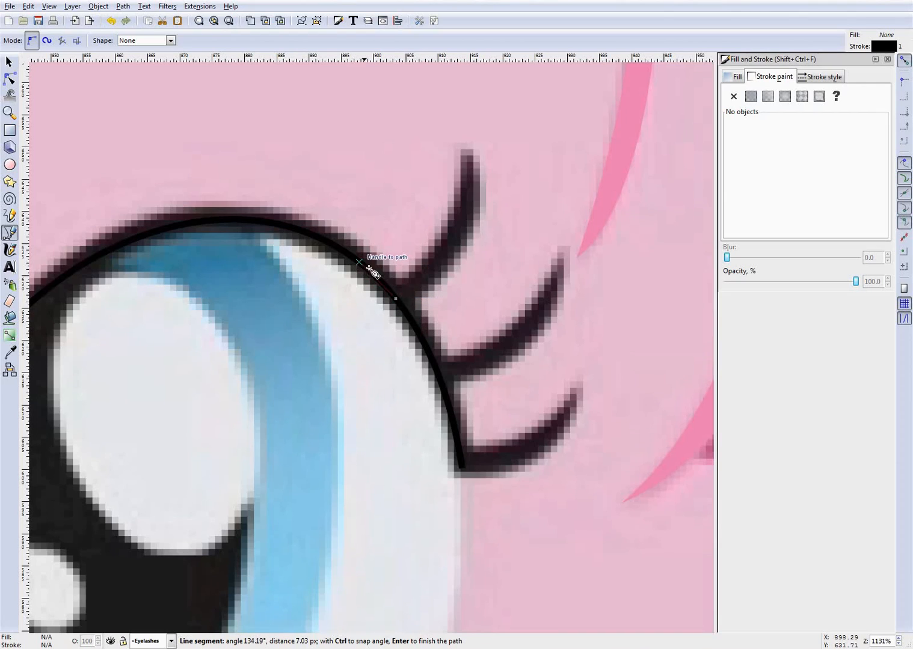
pyautogui.click(467, 149)
pyautogui.press('Return')
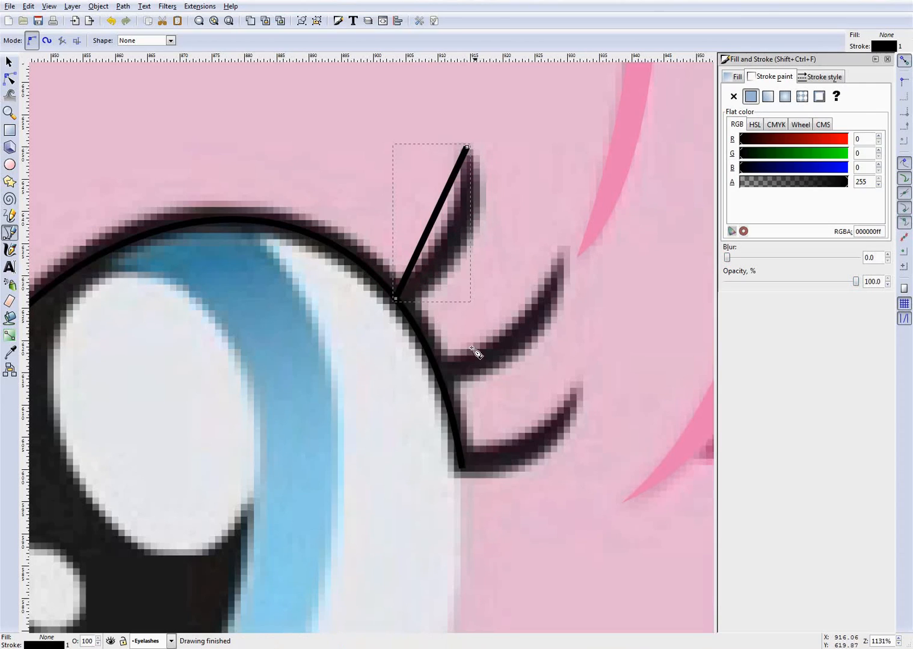
pyautogui.click(439, 376)
pyautogui.click(563, 248)
pyautogui.press('Return')
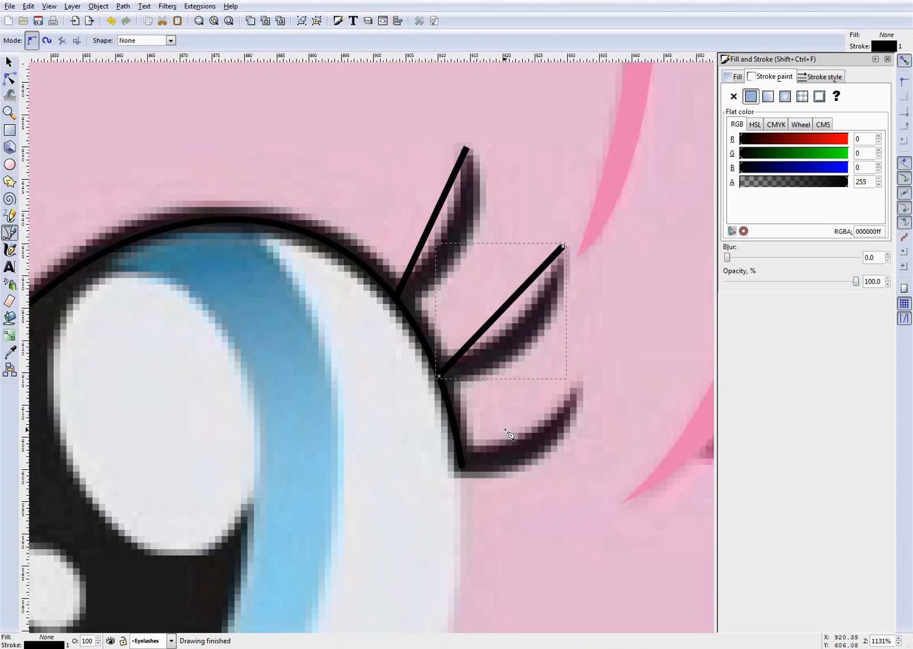
pyautogui.click(462, 468)
pyautogui.click(582, 383)
pyautogui.press('Return')
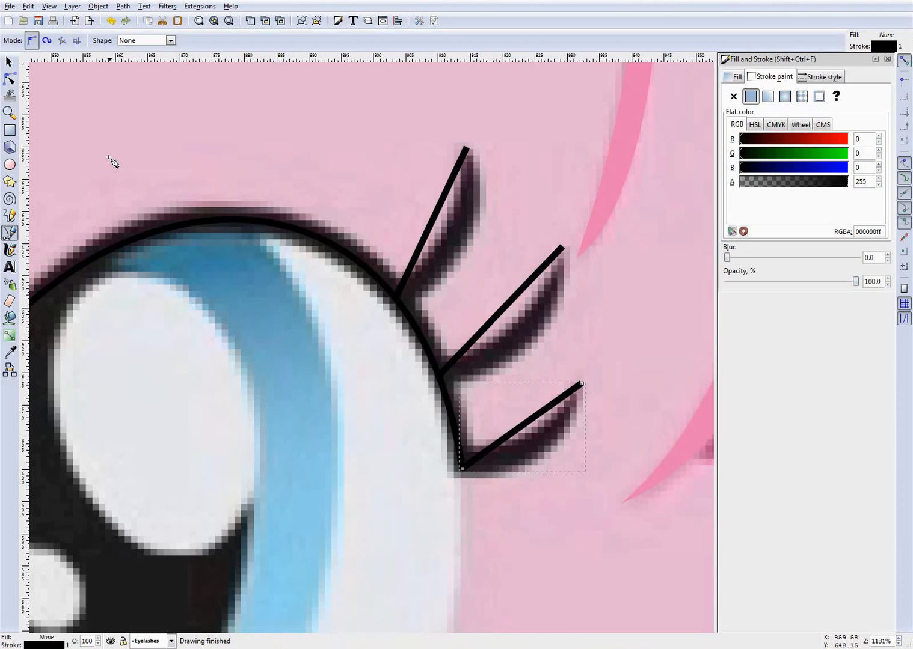
# Curve each of the three upper lash lines to follow its lash in the reference image
pyautogui.click(8, 78)
pyautogui.click(433, 223)
pyautogui.moveTo(433, 224); pyautogui.dragTo(468, 245)
pyautogui.click(517, 297)
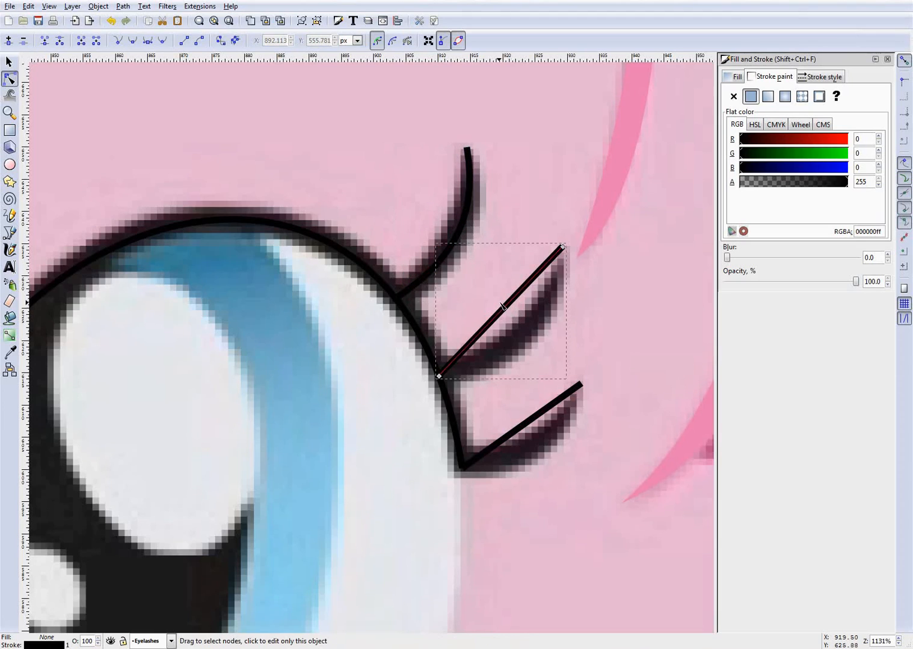
pyautogui.moveTo(515, 301)
pyautogui.mouseDown()
pyautogui.moveTo(535, 342)
pyautogui.moveTo(525, 329)
pyautogui.mouseUp()
pyautogui.click(538, 426)
pyautogui.moveTo(533, 444)
pyautogui.mouseDown()
pyautogui.moveTo(550, 453)
pyautogui.moveTo(544, 446)
pyautogui.mouseUp()
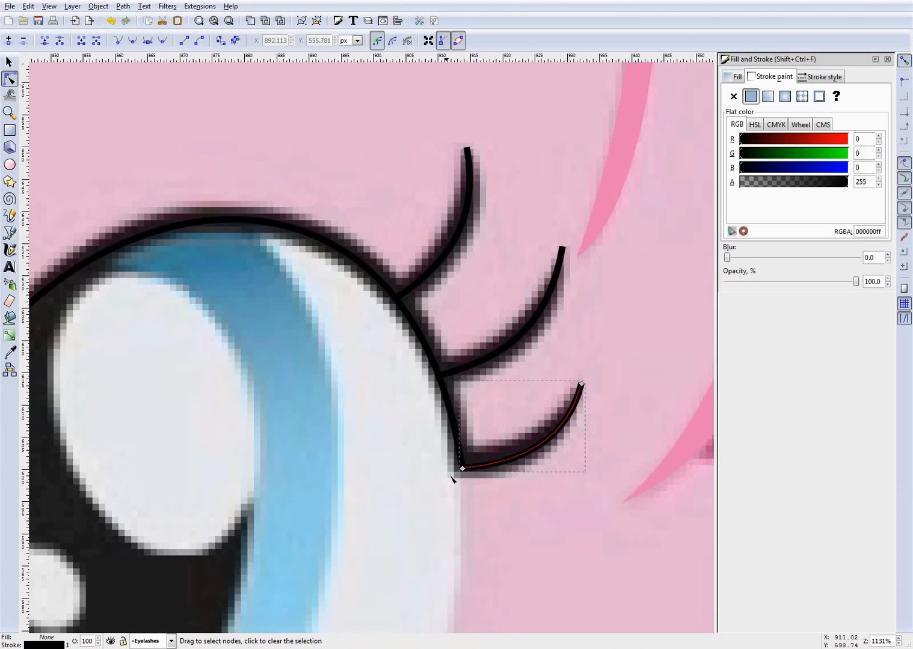
# Raise the lowest upper lash's inner node slightly with snapping temporarily disabled, re-bend the lash to the reference, and deselect it
pyautogui.moveTo(463, 466); pyautogui.dragTo(466, 465)
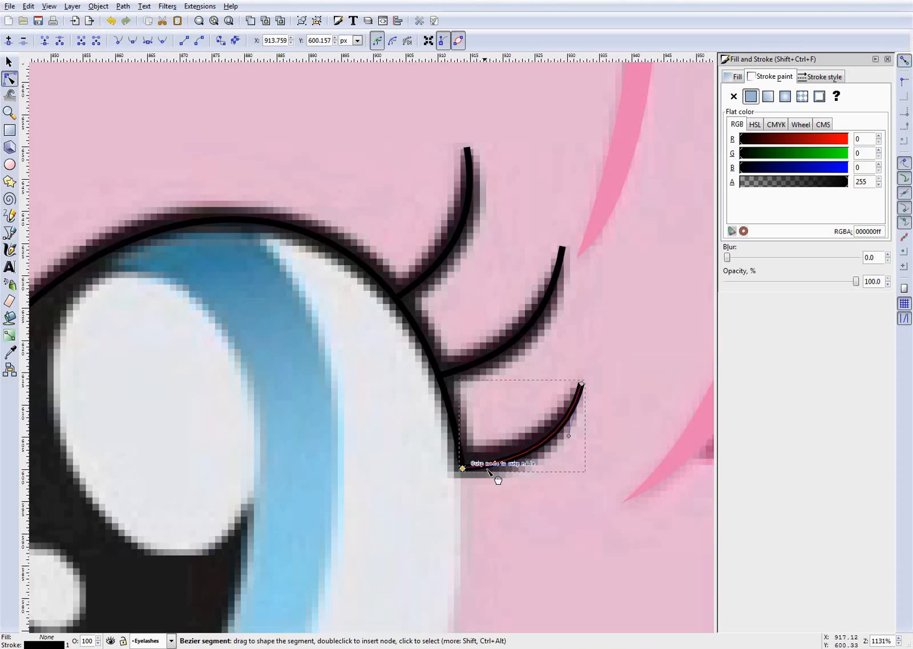
pyautogui.scroll(4, 481, 496)
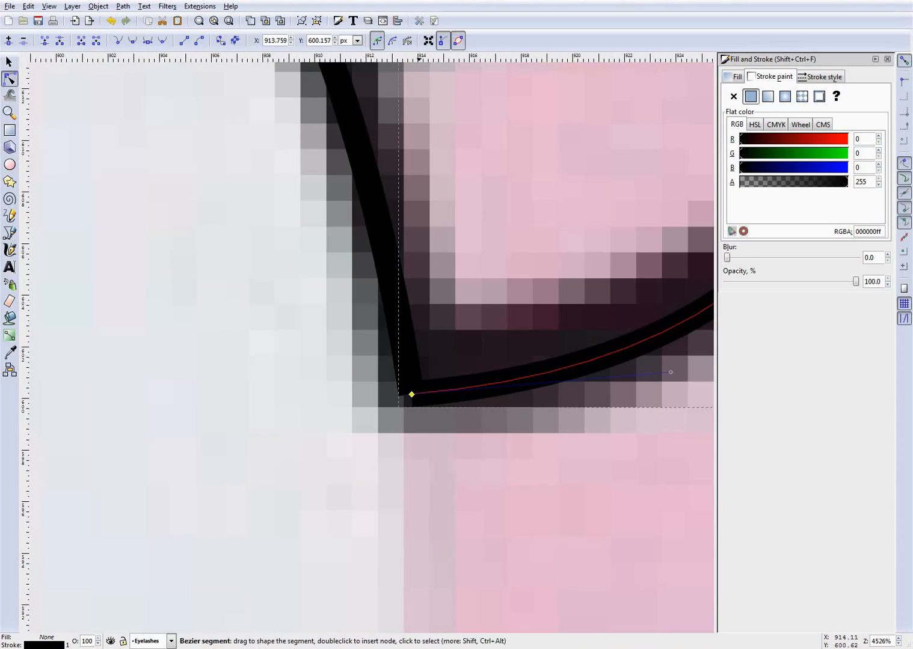
pyautogui.press('Escape')
pyautogui.scroll(-2, 475, 421)
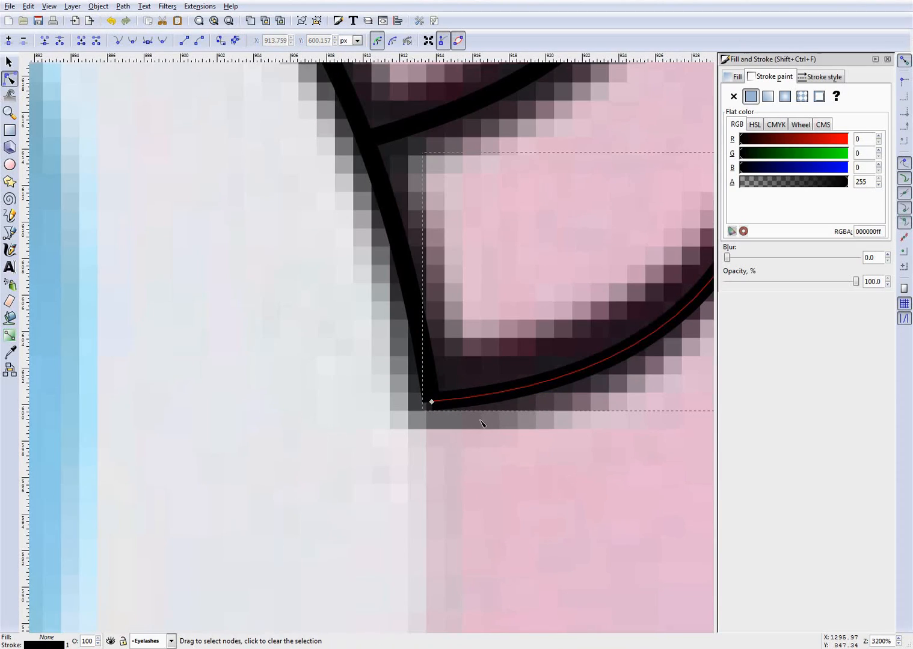
pyautogui.click(904, 59)
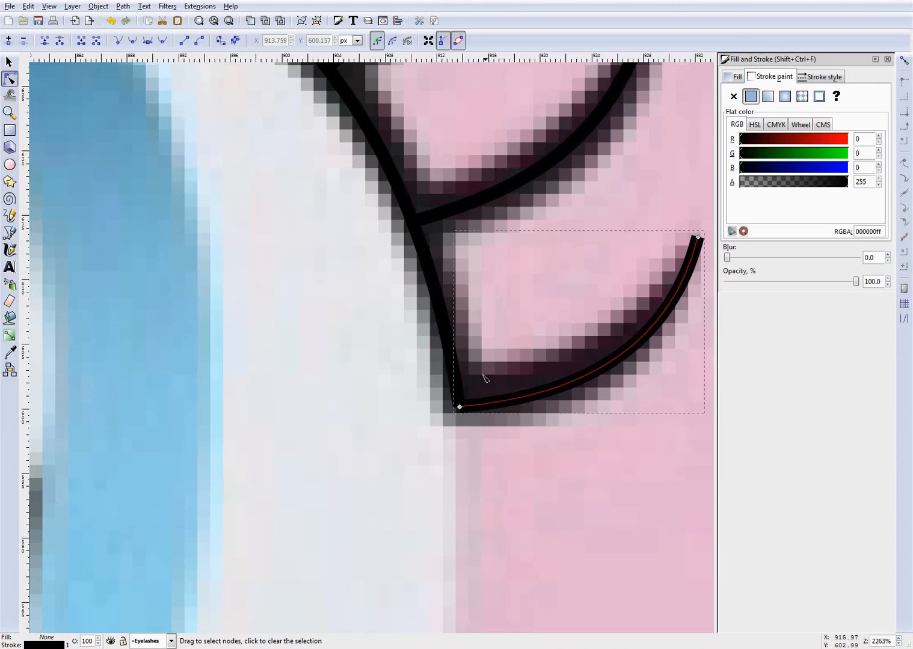
pyautogui.moveTo(459, 407); pyautogui.dragTo(460, 395)
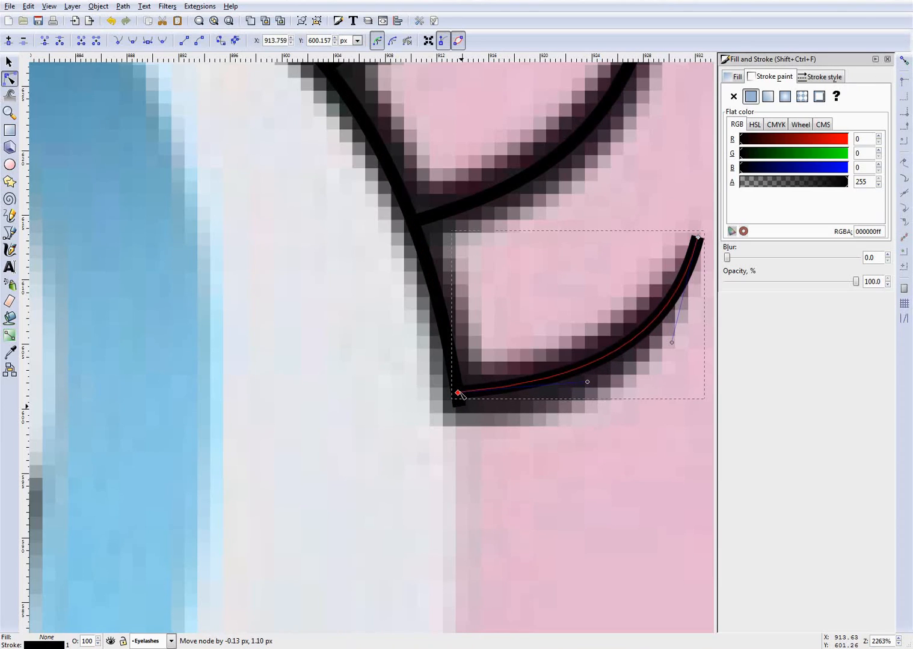
pyautogui.moveTo(570, 368); pyautogui.dragTo(565, 377)
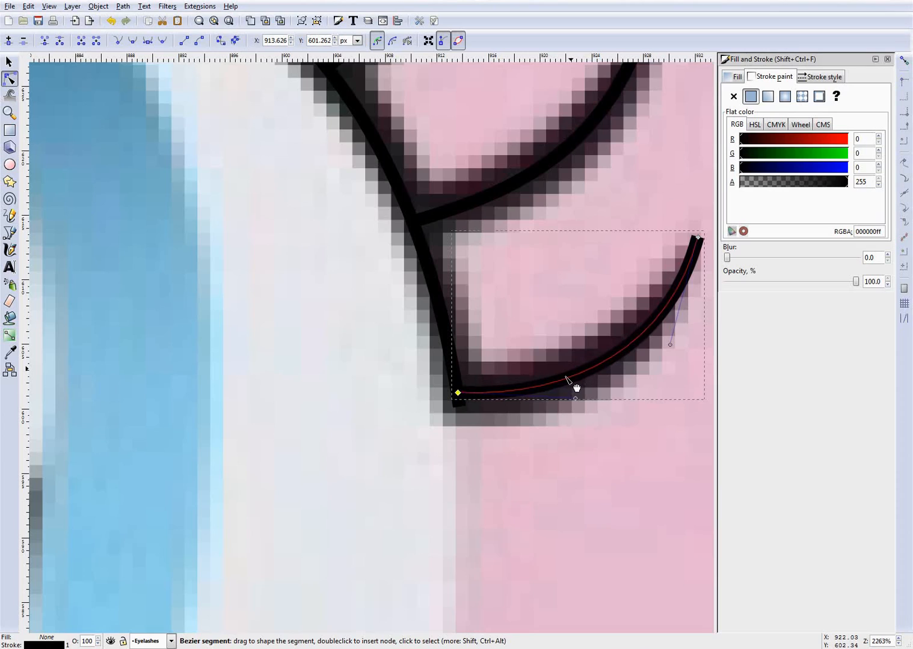
pyautogui.click(904, 63)
pyautogui.click(353, 379)
pyautogui.click(397, 392)
# Draw three separate straight paths for the lower lashes, each from its base at the eye's edge to its tip
pyautogui.scroll(-5, 397, 392)
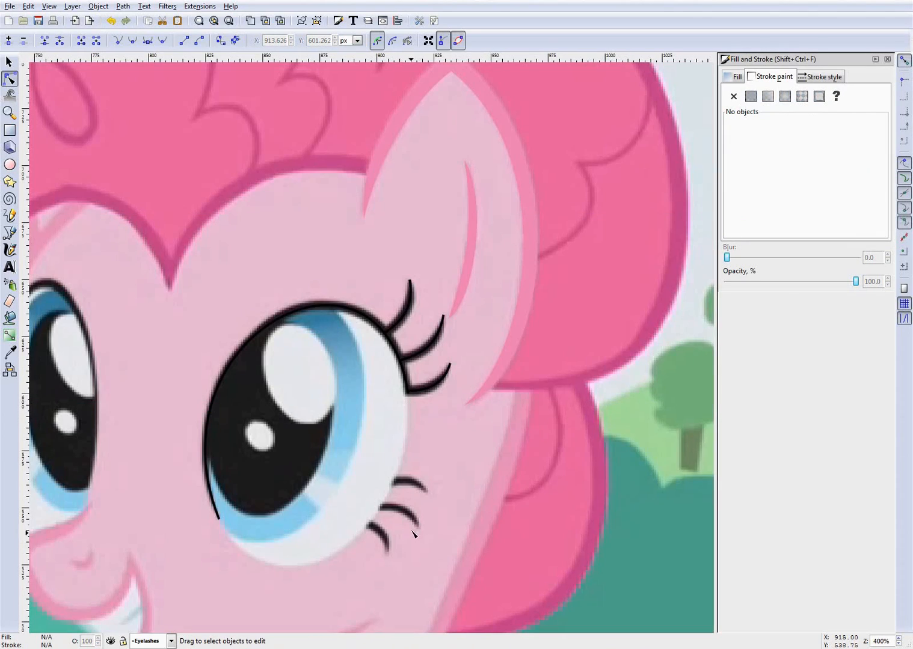
pyautogui.scroll(4, 413, 533)
pyautogui.press('b')
pyautogui.click(431, 296)
pyautogui.doubleClick(567, 344)
pyautogui.click(377, 400)
pyautogui.doubleClick(534, 487)
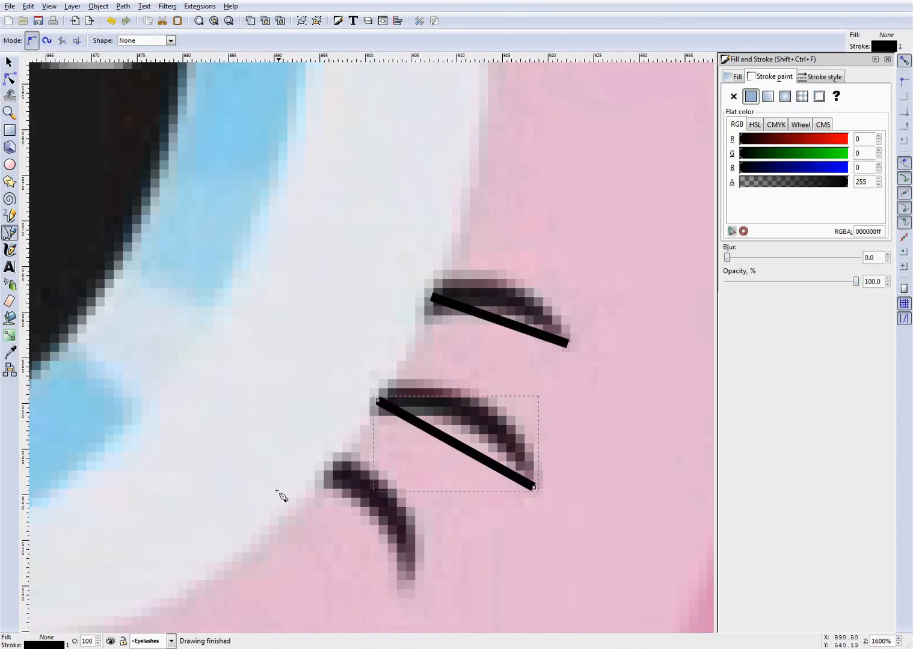
pyautogui.click(326, 467)
pyautogui.doubleClick(408, 592)
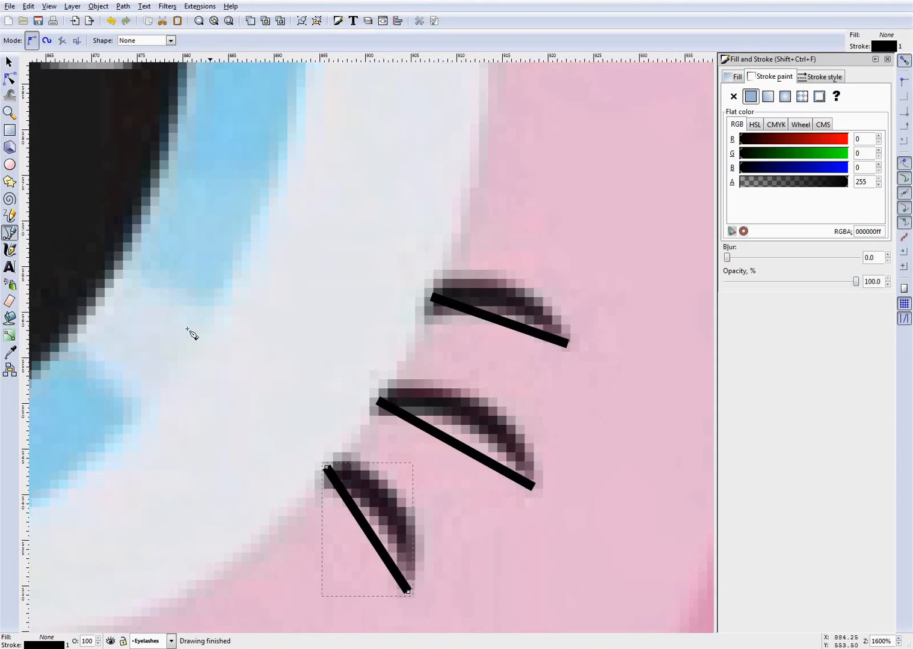
# Curve each of the three lower lash lines to follow the reference image and lower the uppermost one's inner node slightly
pyautogui.click(9, 79)
pyautogui.moveTo(368, 527); pyautogui.dragTo(395, 527)
pyautogui.click(458, 446)
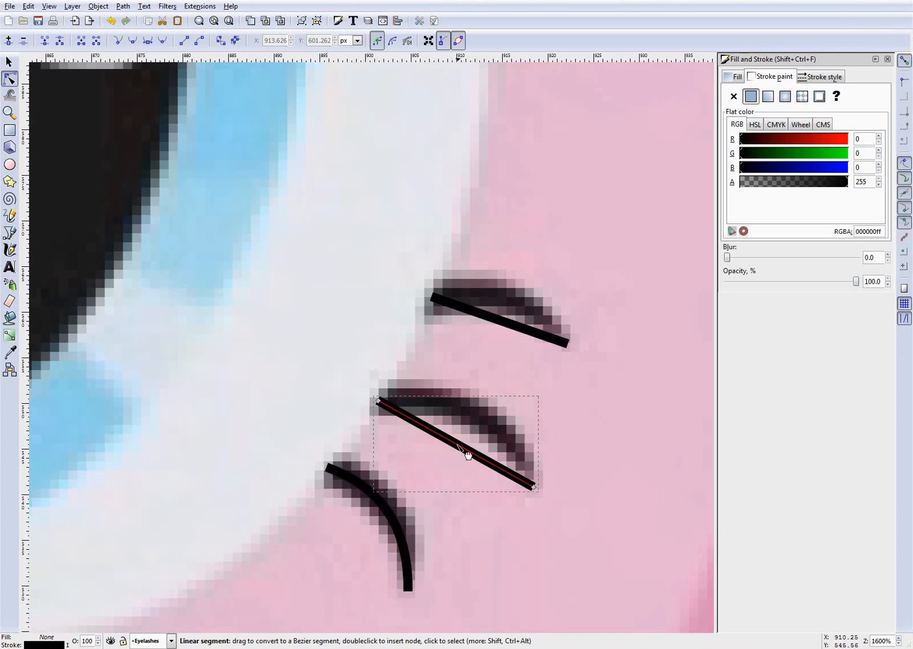
pyautogui.moveTo(462, 445); pyautogui.dragTo(488, 430)
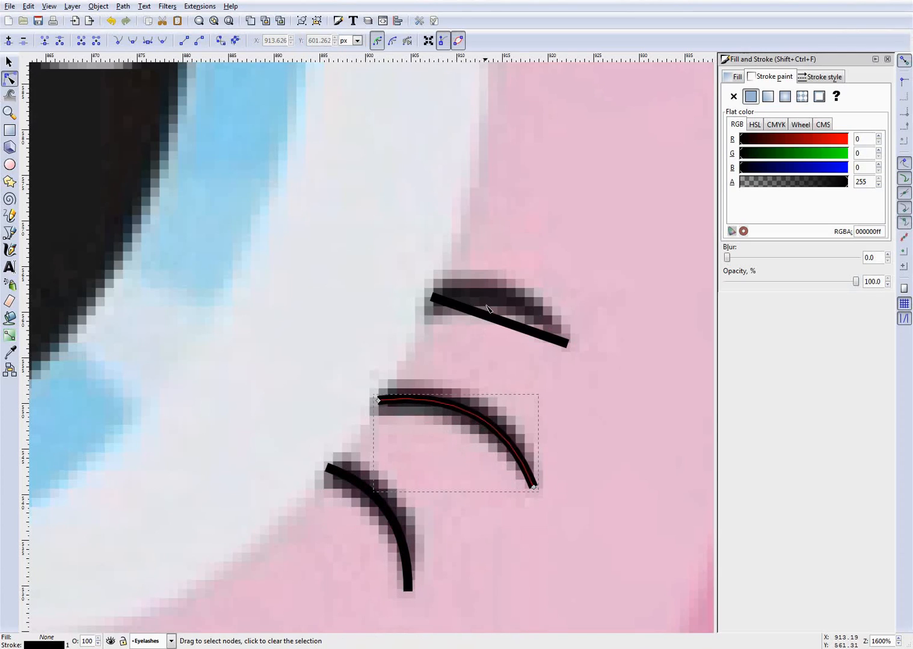
pyautogui.click(502, 319)
pyautogui.moveTo(502, 320); pyautogui.dragTo(514, 302)
pyautogui.moveTo(432, 297); pyautogui.dragTo(432, 304)
pyautogui.moveTo(515, 307); pyautogui.dragTo(516, 304)
pyautogui.click(539, 227)
# Save the document with the traced upper and lower lashes
pyautogui.scroll(8, 515, 317)
pyautogui.click(514, 318)
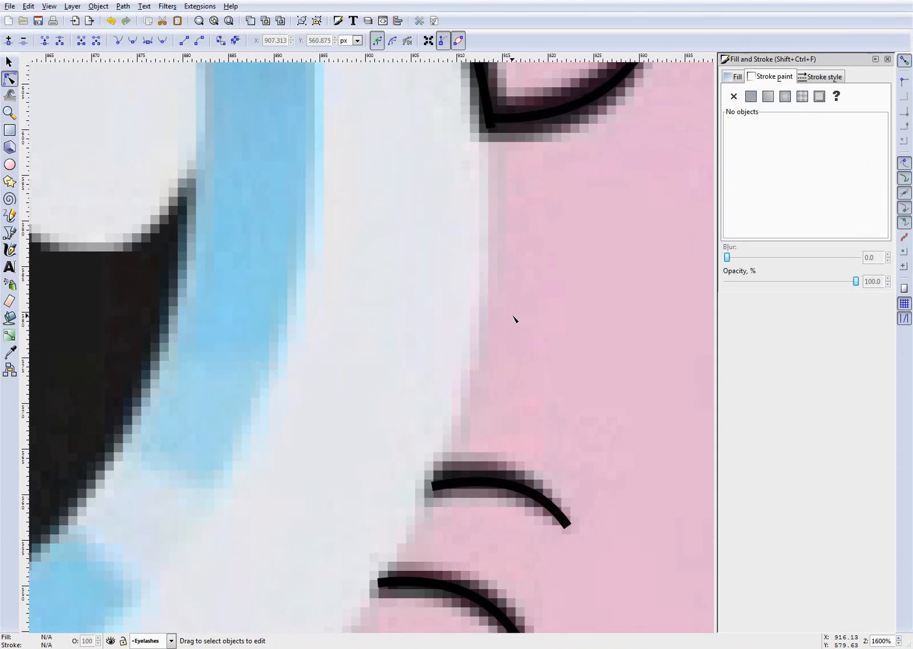
pyautogui.scroll(-4, 512, 317)
pyautogui.hotkey('ctrl', 's')
pyautogui.scroll(1, 437, 228)
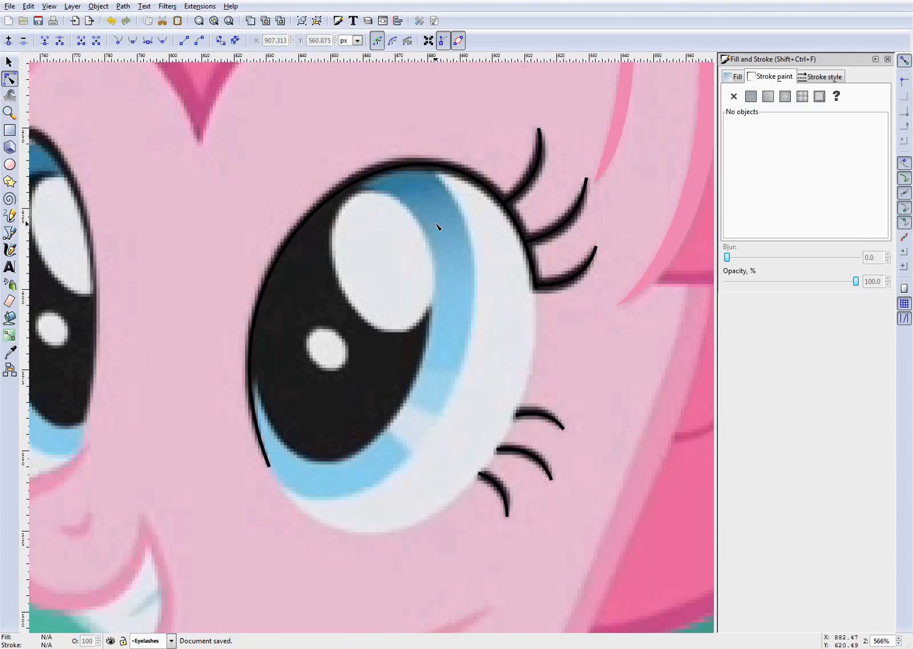
# Try stroke widths from 2 to 5 px on the eye's upper outline and settle on 5 px
pyautogui.click(315, 206)
pyautogui.scroll(2, 444, 318)
pyautogui.scroll(-2, 444, 318)
pyautogui.scroll(2, 422, 341)
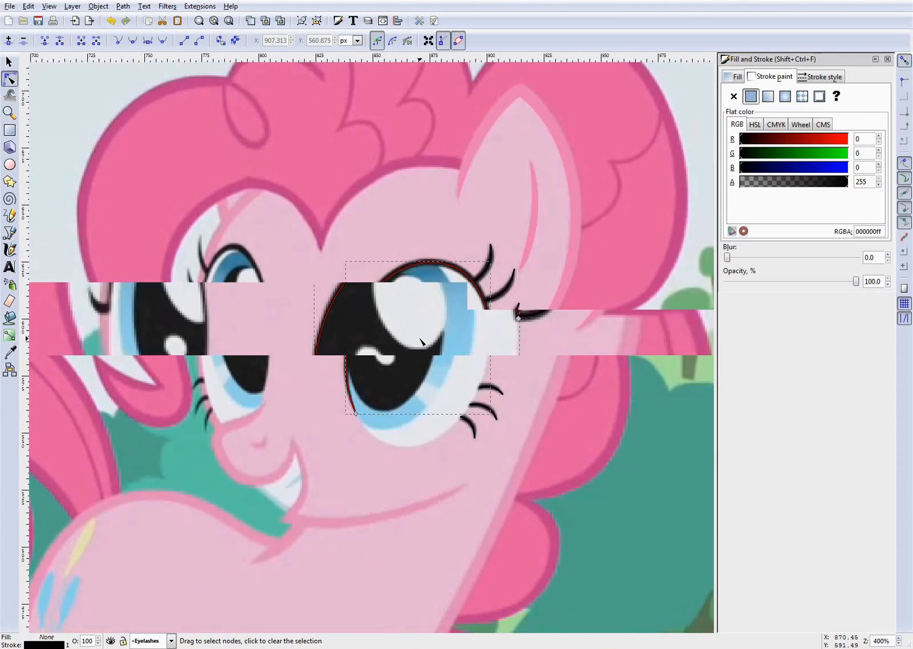
pyautogui.click(833, 78)
pyautogui.press('BackSpace')
pyautogui.write('2')
pyautogui.press('Return')
pyautogui.press('BackSpace')
pyautogui.write('3')
pyautogui.press('Return')
pyautogui.press('BackSpace')
pyautogui.write('4')
pyautogui.press('Return')
pyautogui.press('BackSpace')
pyautogui.write('5')
pyautogui.press('Return')
pyautogui.press('BackSpace')
pyautogui.write('4')
pyautogui.press('Return')
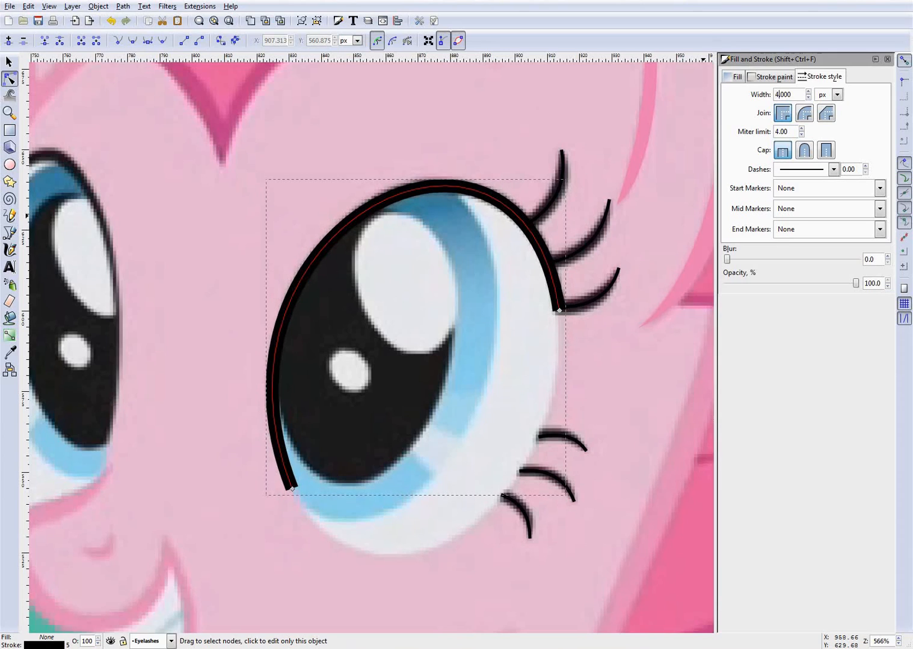
pyautogui.press('BackSpace')
pyautogui.write('5')
pyautogui.press('Return')
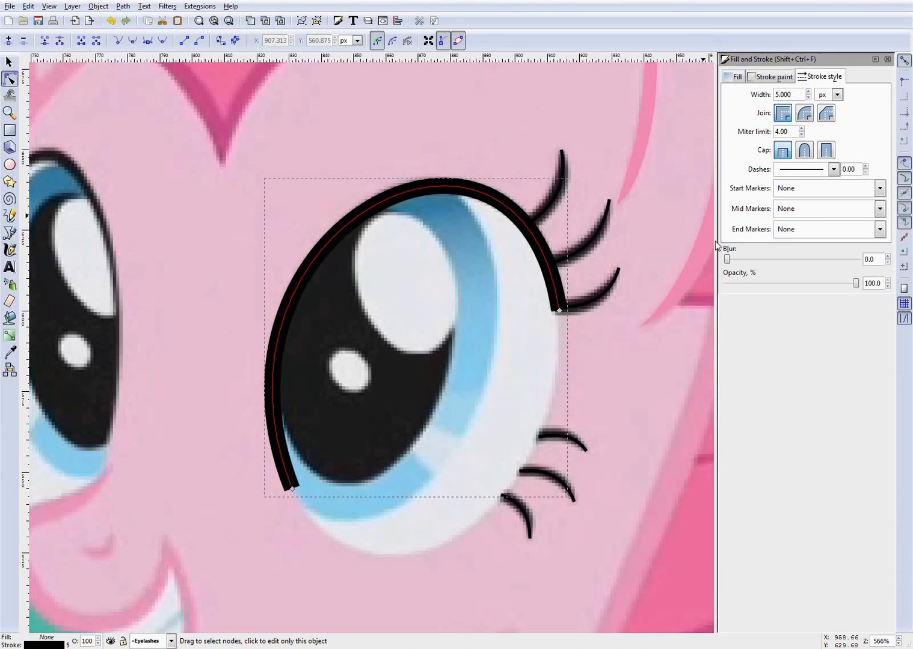
pyautogui.click(685, 236)
# Set the stroke width of the topmost upper lash to 5 px, trying 4 px first
pyautogui.scroll(2, 619, 179)
pyautogui.click(497, 193)
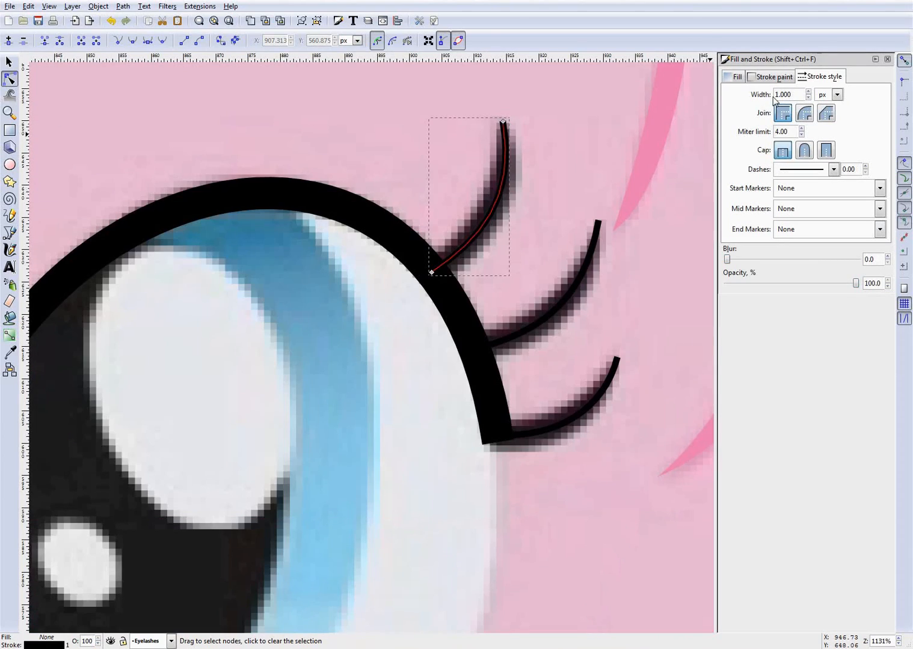
pyautogui.click(780, 92)
pyautogui.press('BackSpace')
pyautogui.write('4')
pyautogui.press('Return')
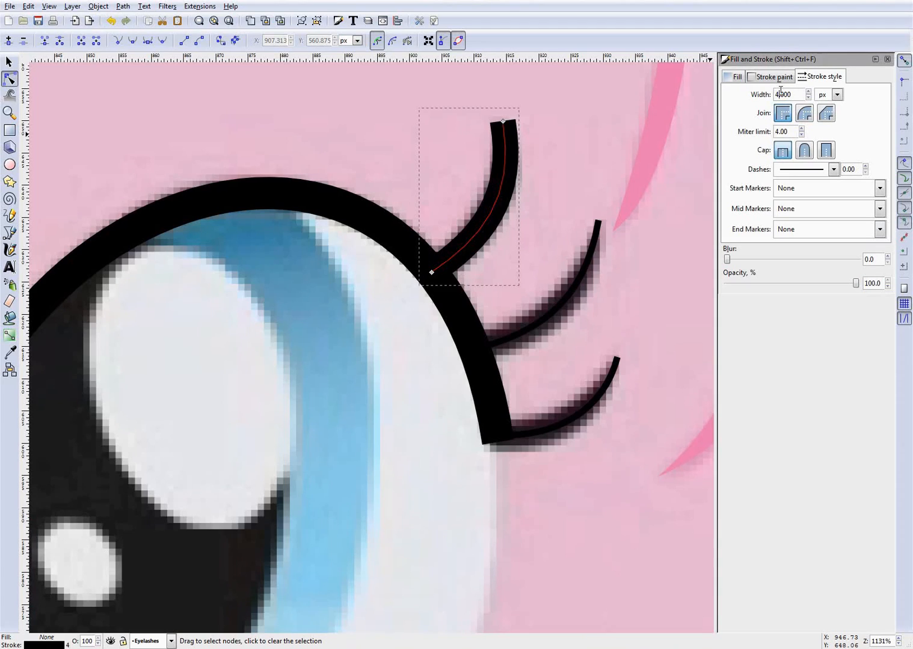
pyautogui.press('BackSpace')
pyautogui.write('5')
pyautogui.press('Return')
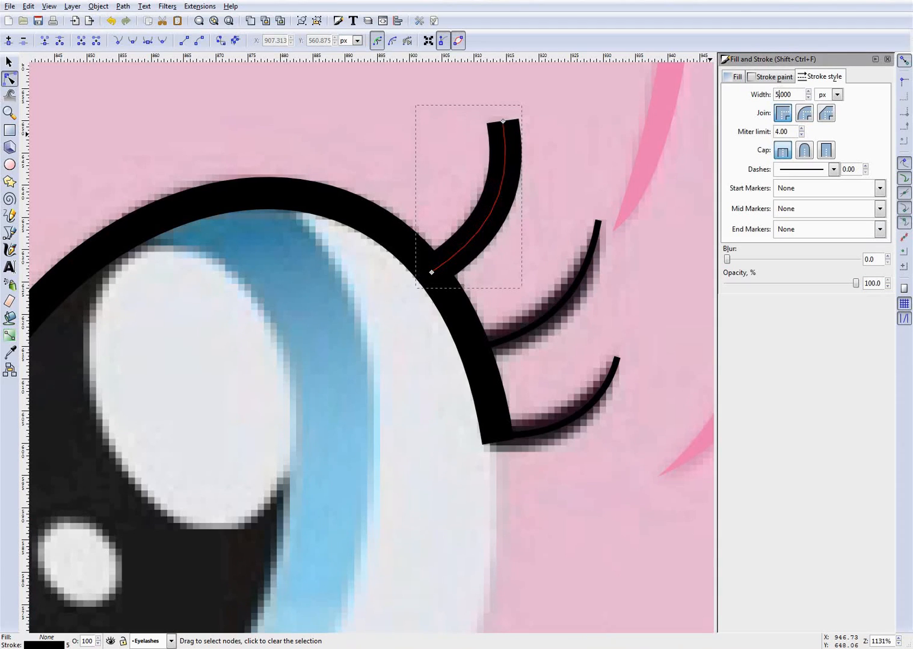
# Paste the topmost lash's 5 px stroke style onto the other two upper lashes
pyautogui.click(586, 280)
pyautogui.hotkey('ctrl', 'shift', 'v')
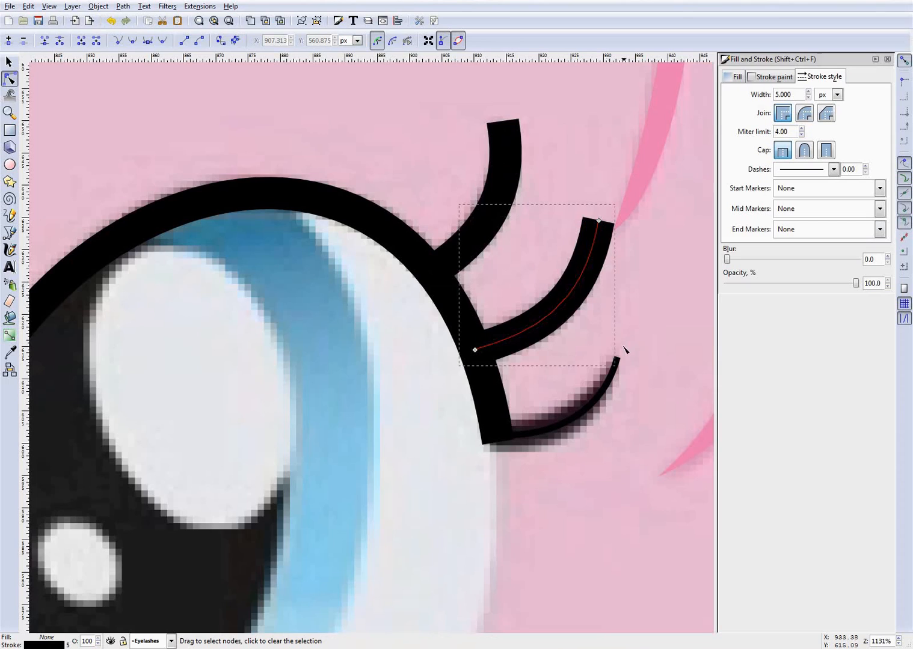
pyautogui.click(580, 414)
pyautogui.hotkey('ctrl', 'shift', 'v')
pyautogui.click(595, 451)
# Paste the same 5 px stroke style onto each of the three lower lashes
pyautogui.scroll(-20, 500, 421)
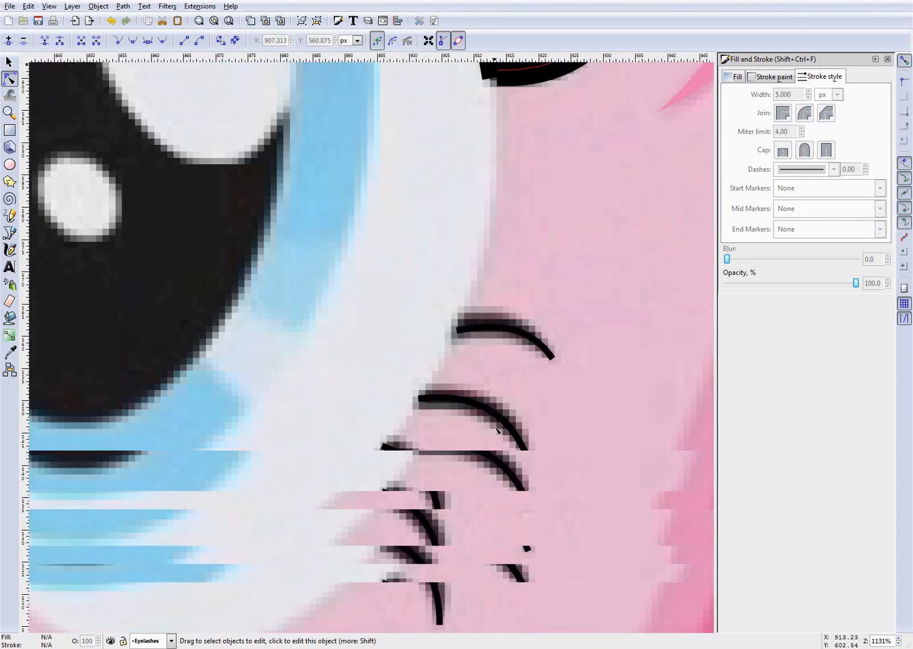
pyautogui.click(507, 239)
pyautogui.hotkey('ctrl', 'shift', 'v')
pyautogui.hotkey('ctrl', 'shift', 'v')
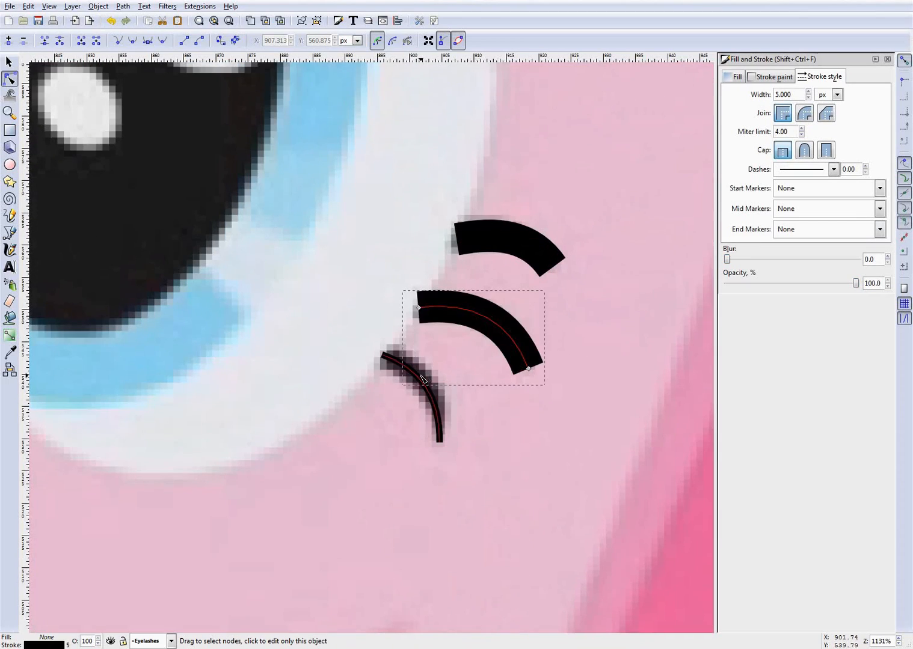
pyautogui.click(430, 403)
pyautogui.hotkey('ctrl', 'shift', 'v')
pyautogui.click(472, 357)
pyautogui.scroll(-5, 472, 356)
pyautogui.scroll(2, 401, 313)
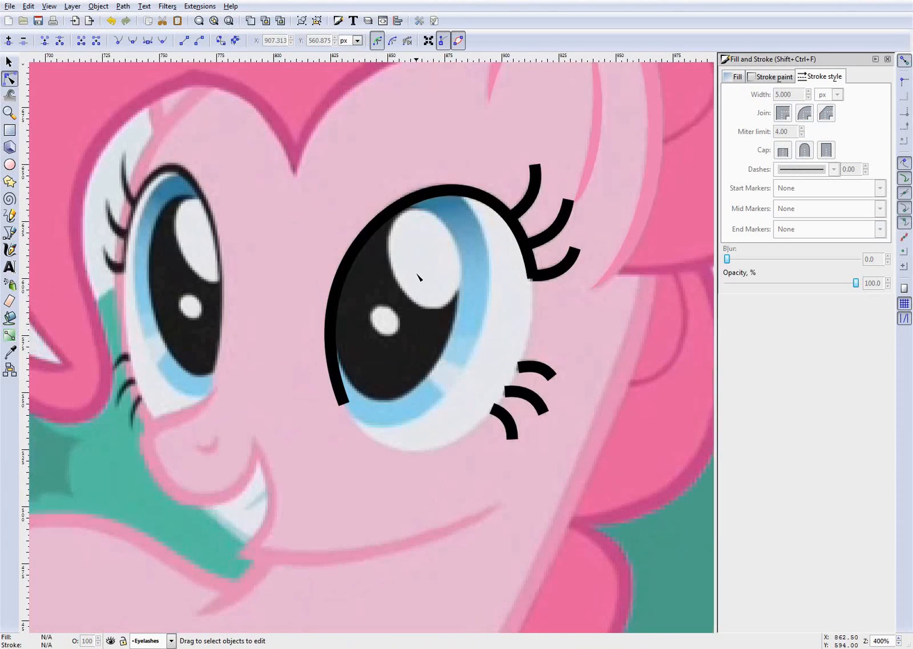
# Convert the stroke of the eye's upper outline to a path and save the document
pyautogui.click(397, 207)
pyautogui.scroll(1, 409, 306)
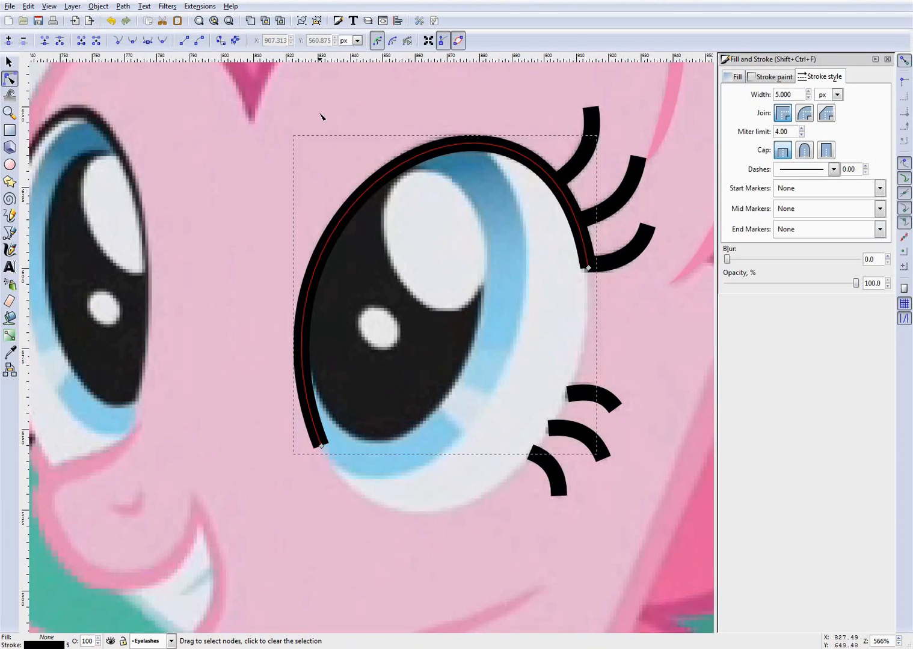
pyautogui.scroll(4, 467, 174)
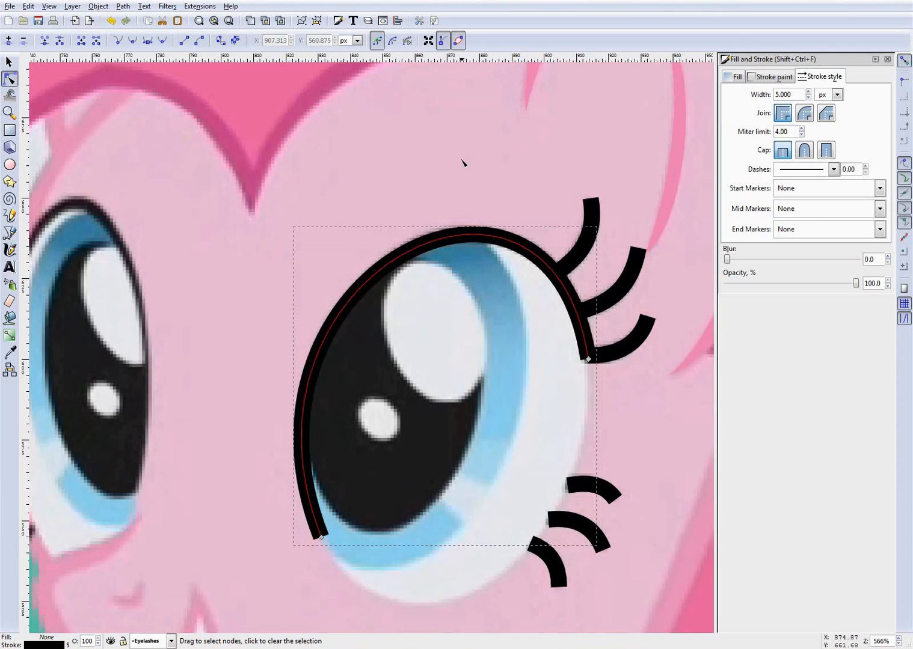
pyautogui.scroll(-2, 461, 162)
pyautogui.scroll(1, 568, 153)
pyautogui.scroll(1, 383, 258)
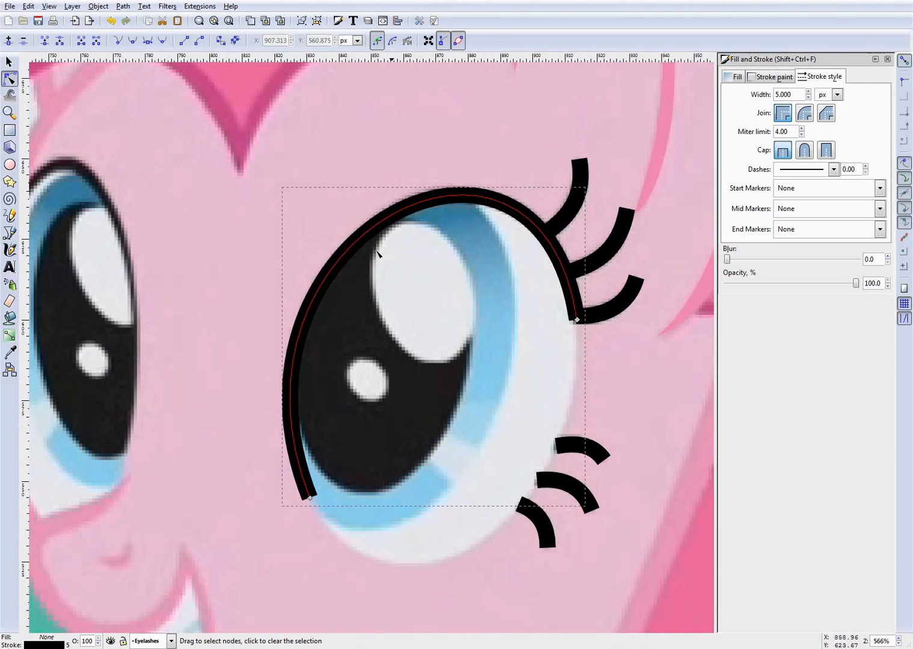
pyautogui.click(106, 8)
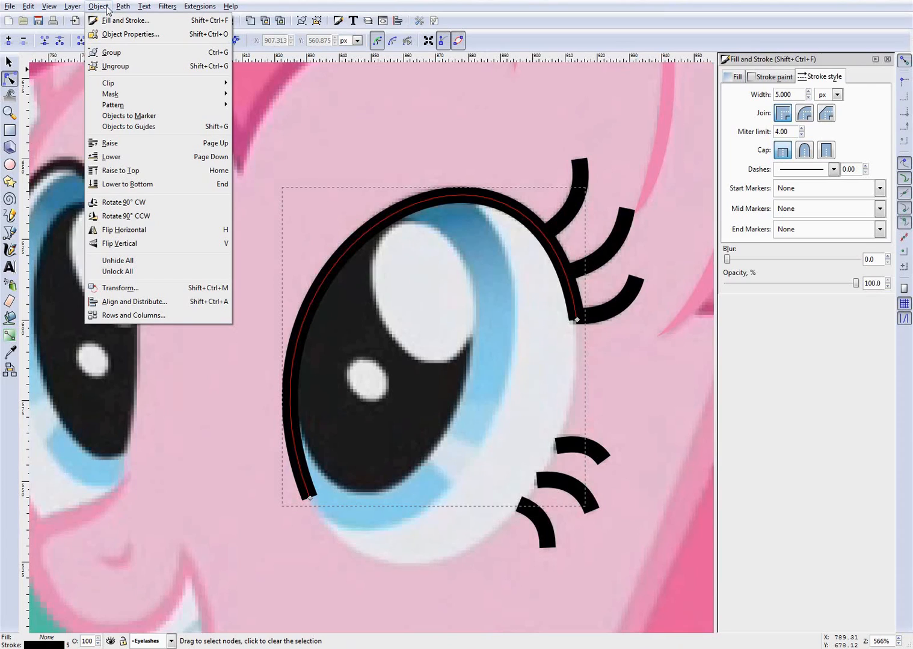
pyautogui.moveTo(122, 7)
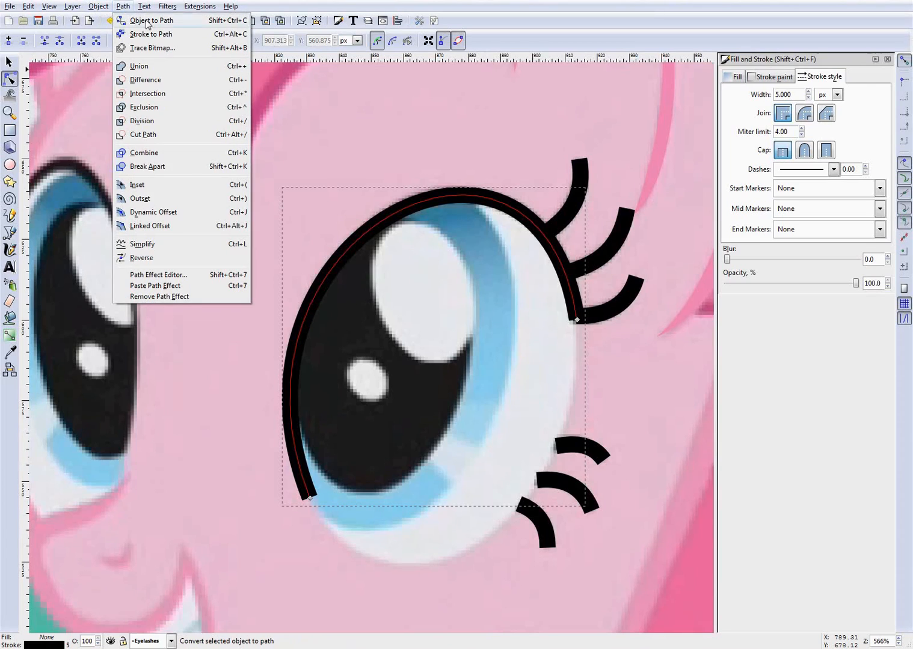
pyautogui.click(241, 34)
pyautogui.scroll(-1, 464, 322)
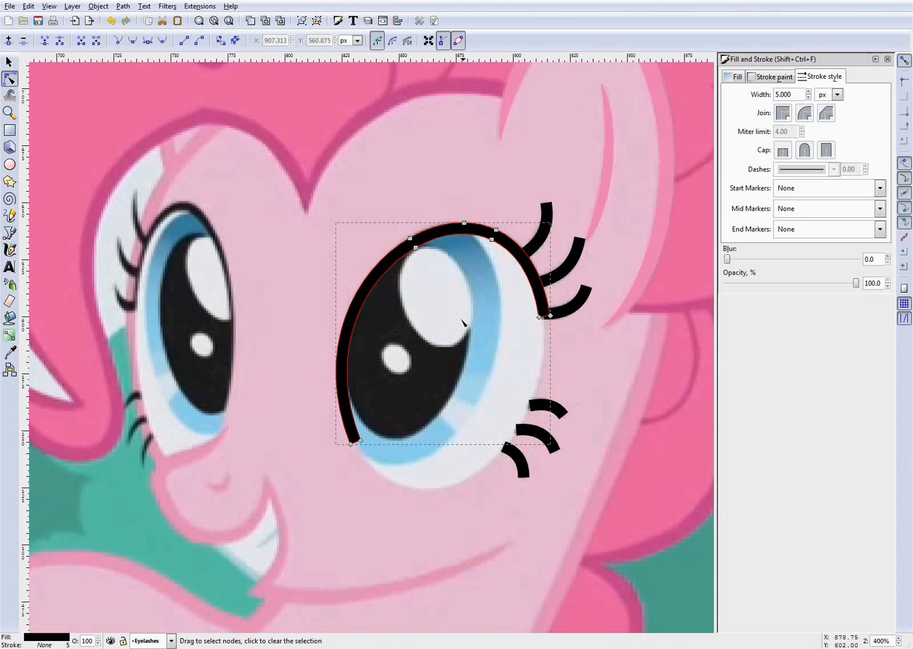
pyautogui.scroll(1, 397, 398)
pyautogui.scroll(2, 306, 507)
pyautogui.hotkey('ctrl', 's')
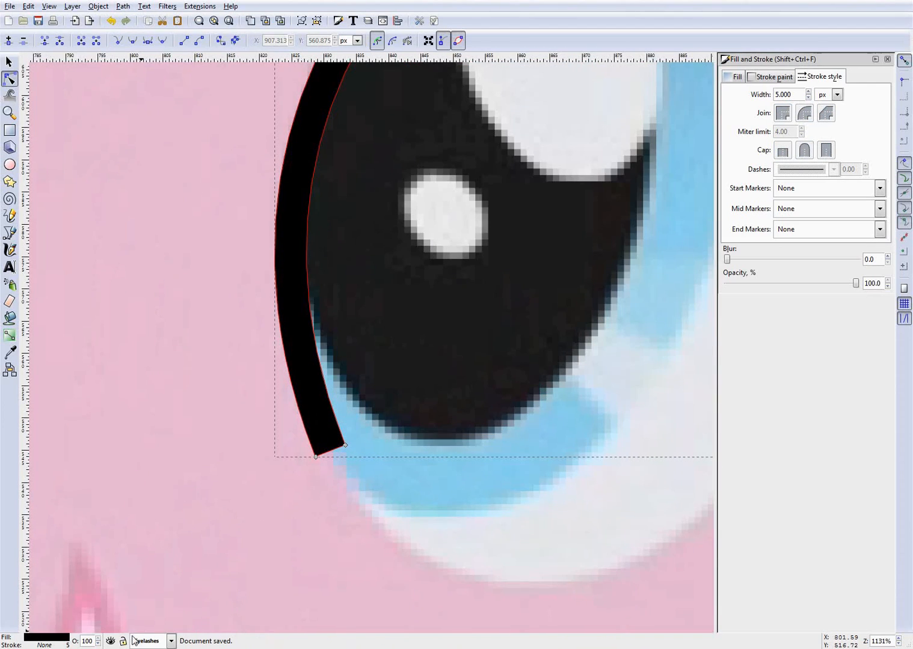
# Hide the Eyelashes layer, delete one node at the outline's lower end and move the remaining one to the reference line's tip
pyautogui.click(111, 642)
pyautogui.click(110, 642)
pyautogui.click(111, 642)
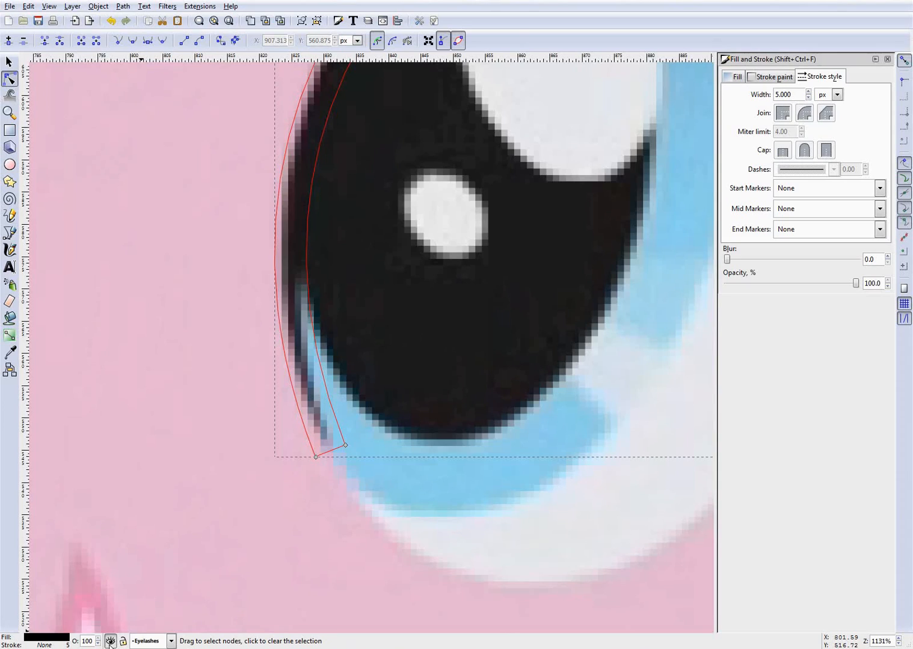
pyautogui.click(110, 642)
pyautogui.click(110, 641)
pyautogui.press('Delete')
pyautogui.moveTo(325, 469); pyautogui.dragTo(330, 448)
# Bend the outline's inner and outer edges near the pointed lower end and up the eye's side to match the reference
pyautogui.scroll(3, 326, 302)
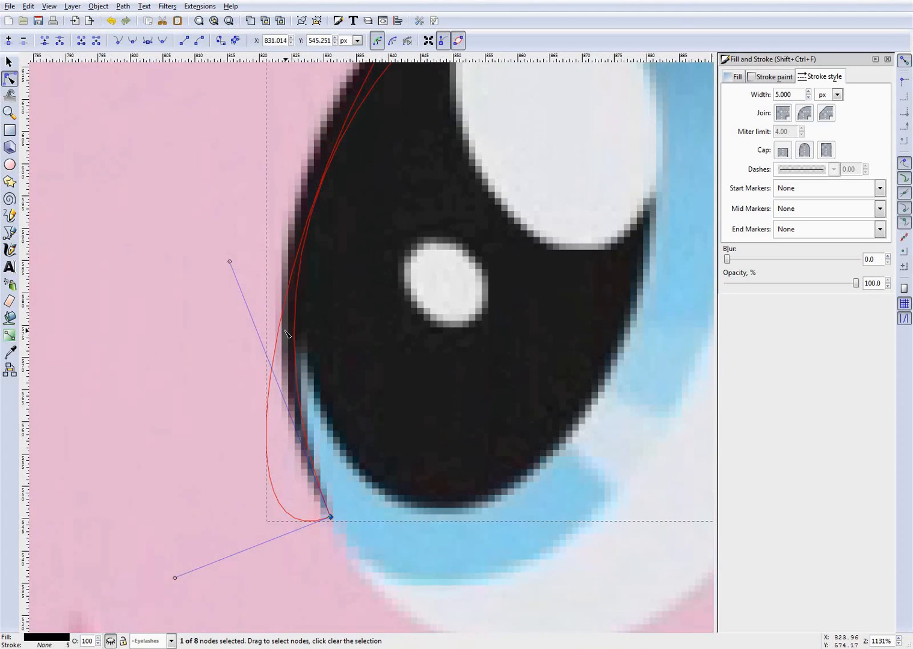
pyautogui.moveTo(295, 319); pyautogui.dragTo(306, 322)
pyautogui.moveTo(277, 397); pyautogui.dragTo(296, 295)
pyautogui.scroll(5, 304, 343)
pyautogui.scroll(1, 304, 343)
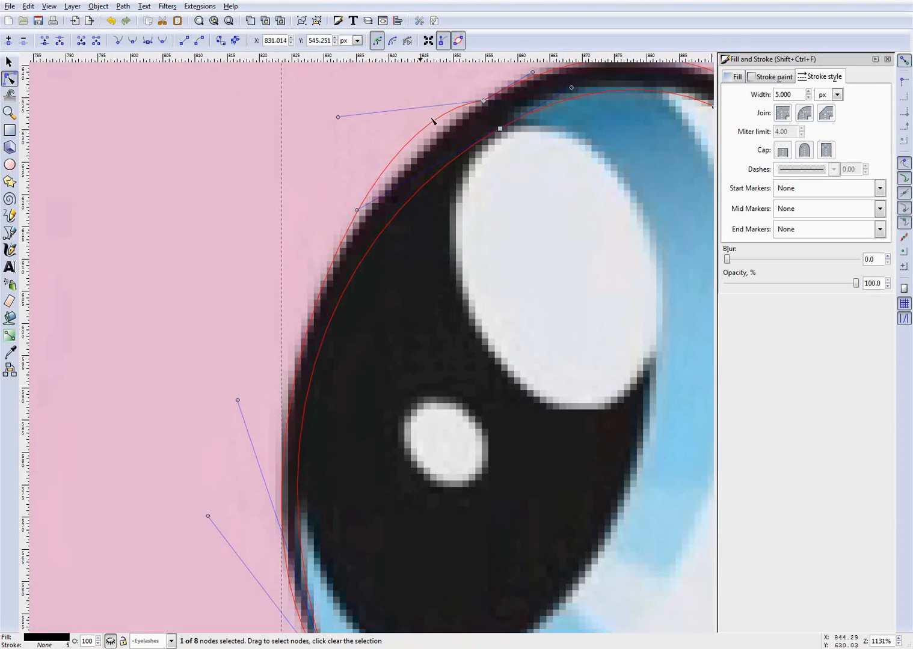
pyautogui.moveTo(434, 126); pyautogui.dragTo(428, 158)
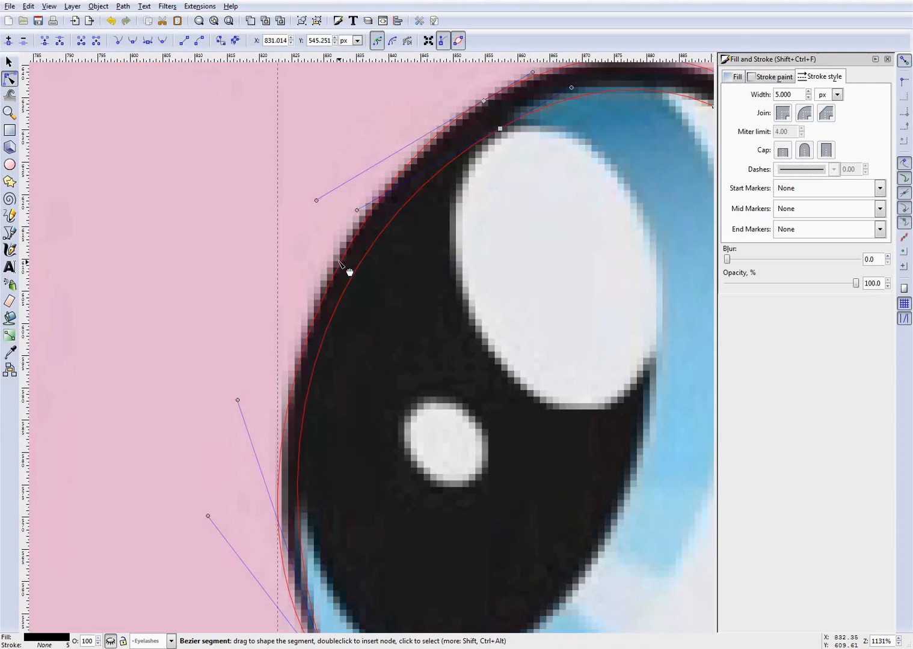
# Fine-tune the outline's outer edge along the eye's side so it follows the dark reference line
pyautogui.scroll(-4, 289, 440)
pyautogui.moveTo(285, 455); pyautogui.dragTo(291, 454)
pyautogui.scroll(4, 387, 279)
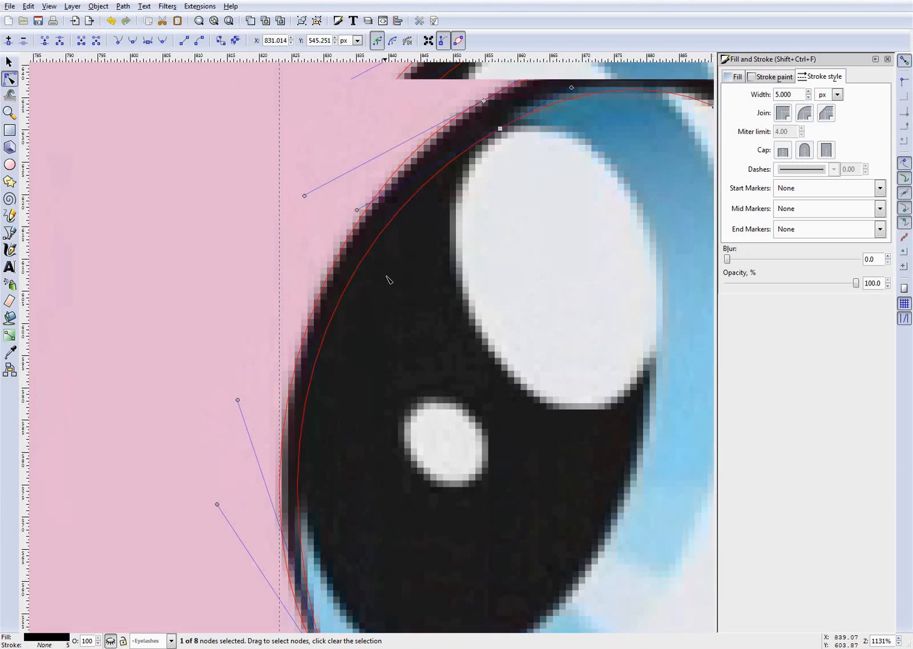
pyautogui.moveTo(365, 211); pyautogui.dragTo(367, 227)
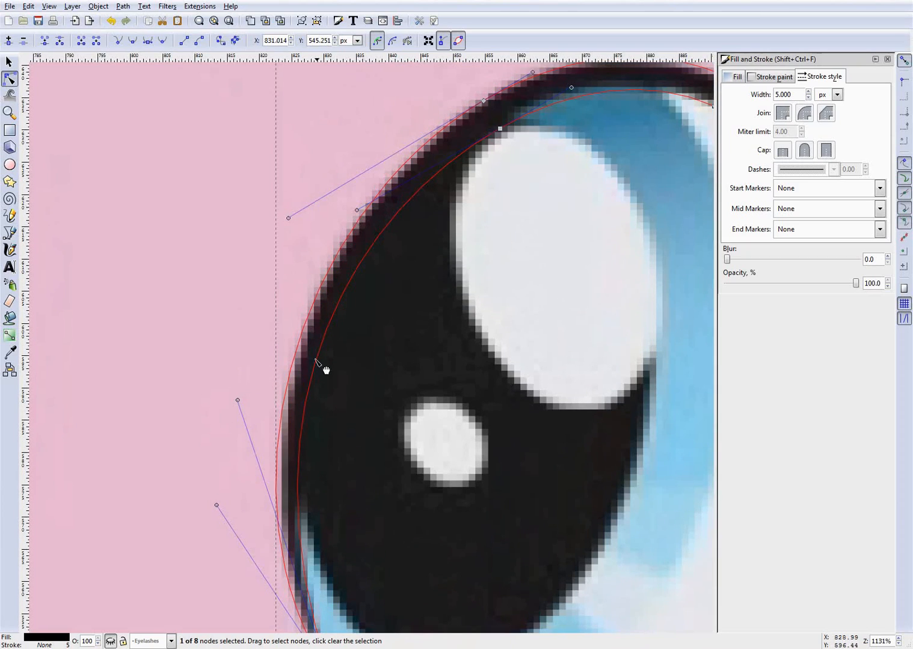
pyautogui.scroll(-2, 326, 370)
pyautogui.click(281, 458)
pyautogui.scroll(5, 422, 287)
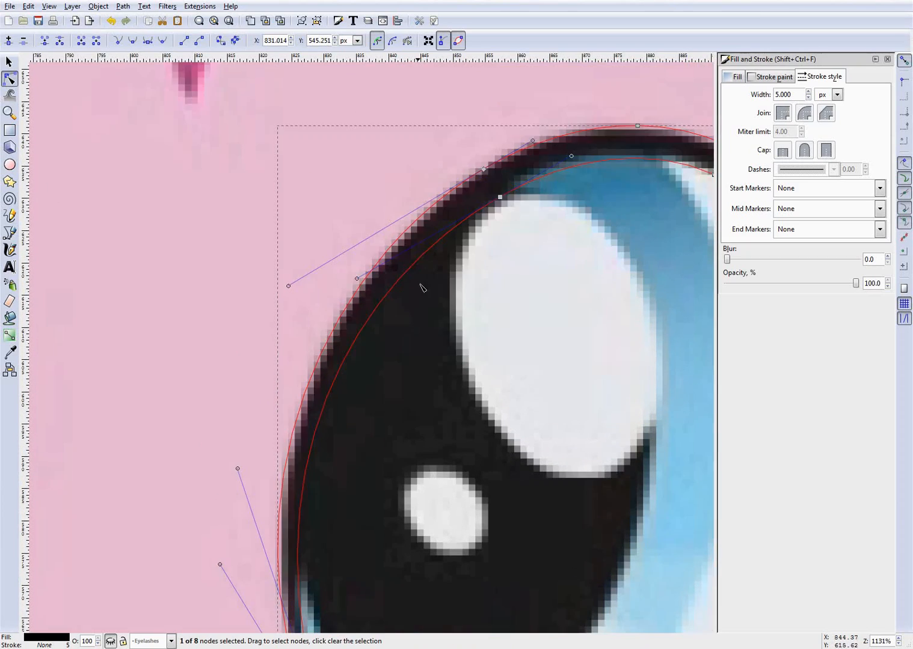
pyautogui.moveTo(420, 218); pyautogui.dragTo(429, 230)
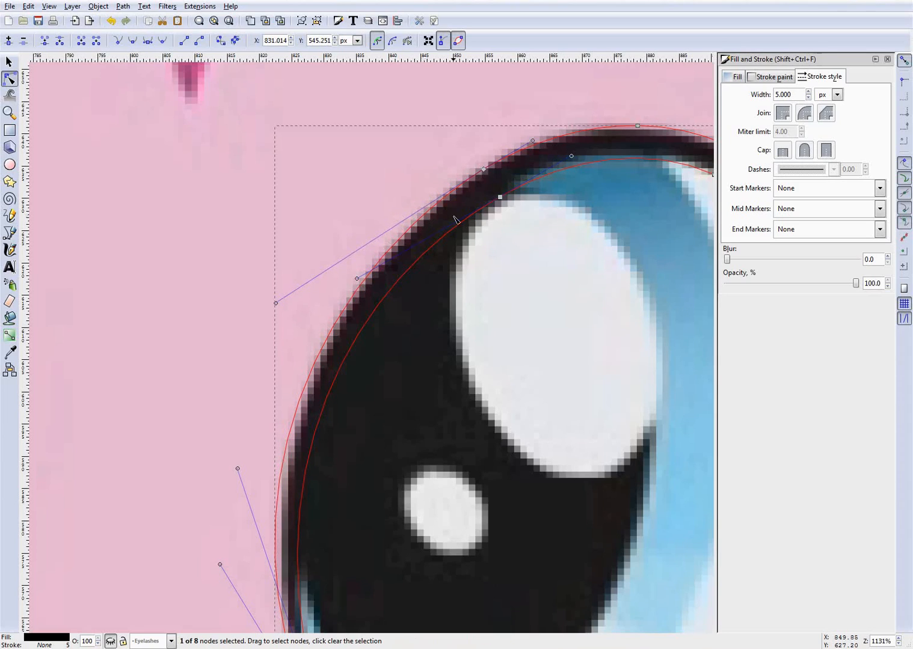
# Make the outer edge's node at the eye's upper side smooth and show the Eyelashes layer again
pyautogui.scroll(4, 509, 219)
pyautogui.scroll(4, 490, 263)
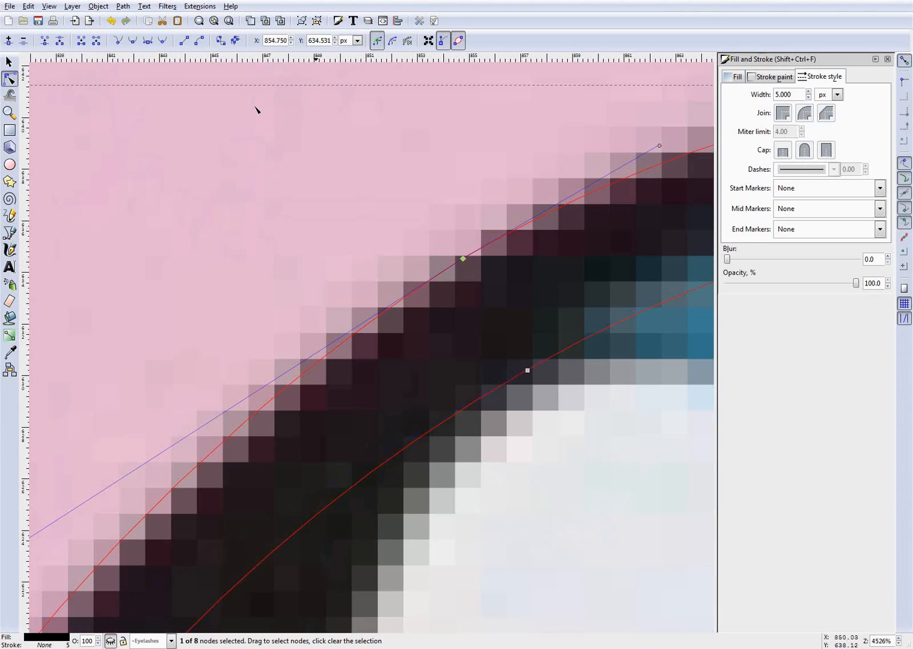
pyautogui.click(130, 43)
pyautogui.scroll(-5, 320, 430)
pyautogui.scroll(1, 268, 428)
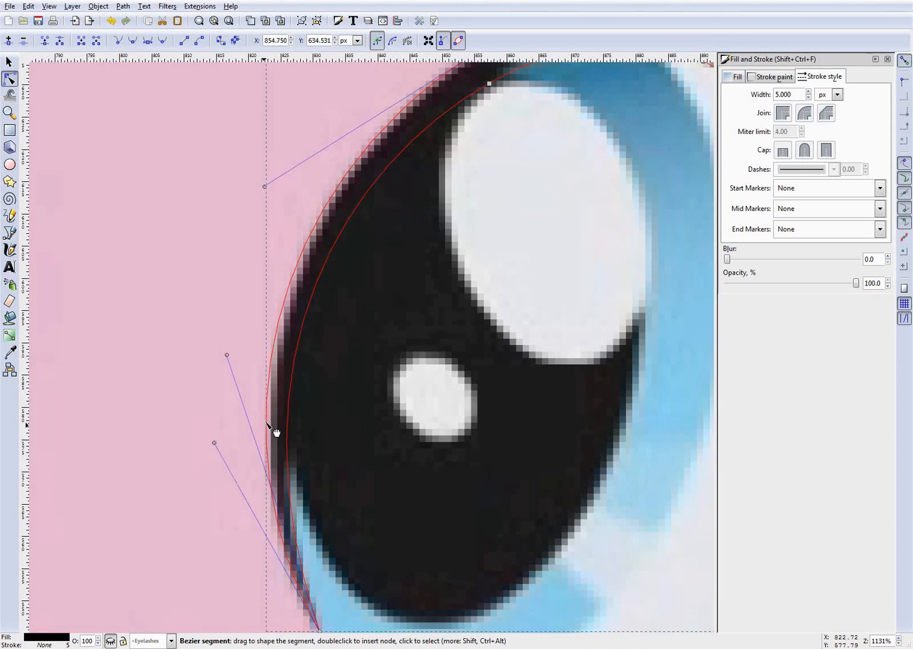
pyautogui.scroll(-4, 364, 404)
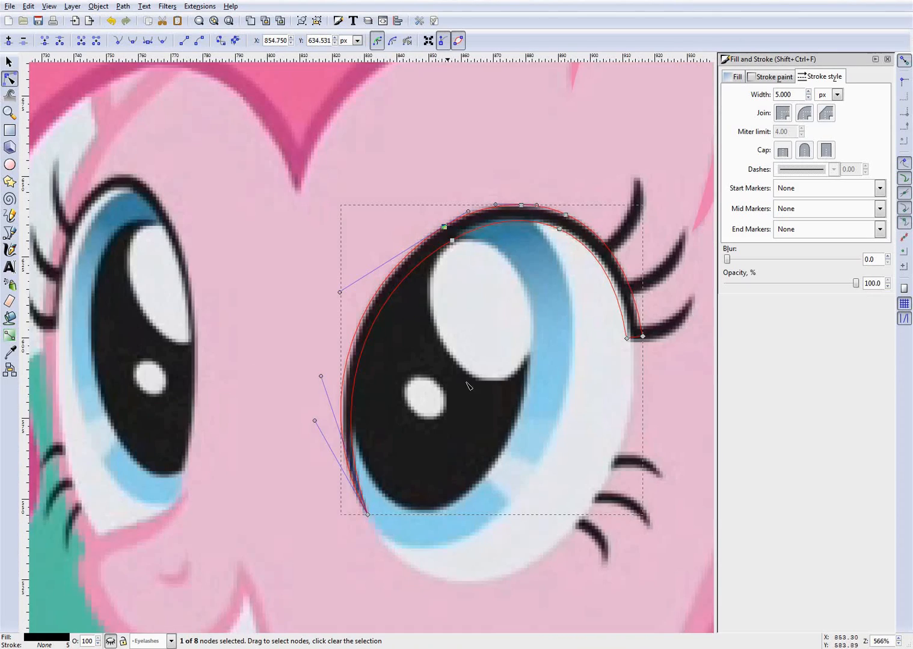
pyautogui.scroll(4, 373, 402)
pyautogui.click(110, 640)
pyautogui.press('Escape')
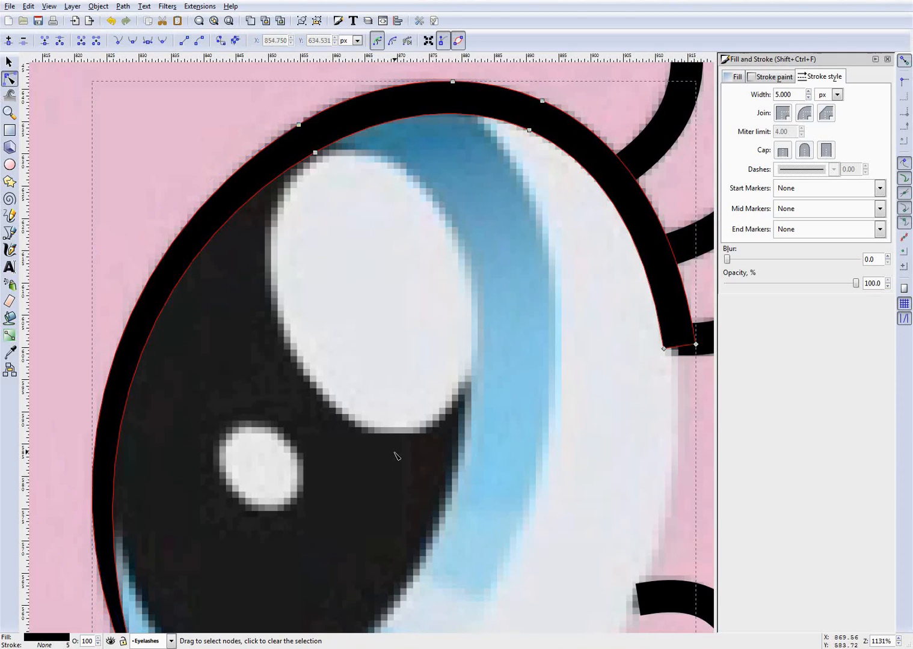
# Delete the inner edge's node above the large eye highlight and reshape the inner curve to the reference line
pyautogui.scroll(-4, 394, 454)
pyautogui.press('Escape')
pyautogui.scroll(-2, 365, 385)
pyautogui.scroll(1, 303, 262)
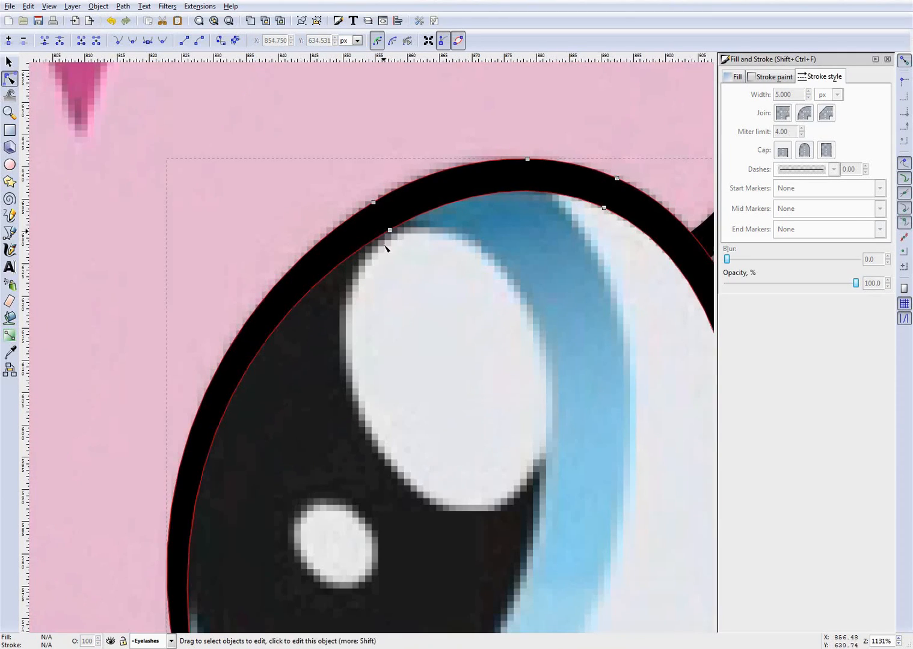
pyautogui.click(405, 235)
pyautogui.moveTo(377, 206); pyautogui.dragTo(377, 206)
pyautogui.moveTo(390, 185); pyautogui.dragTo(404, 201)
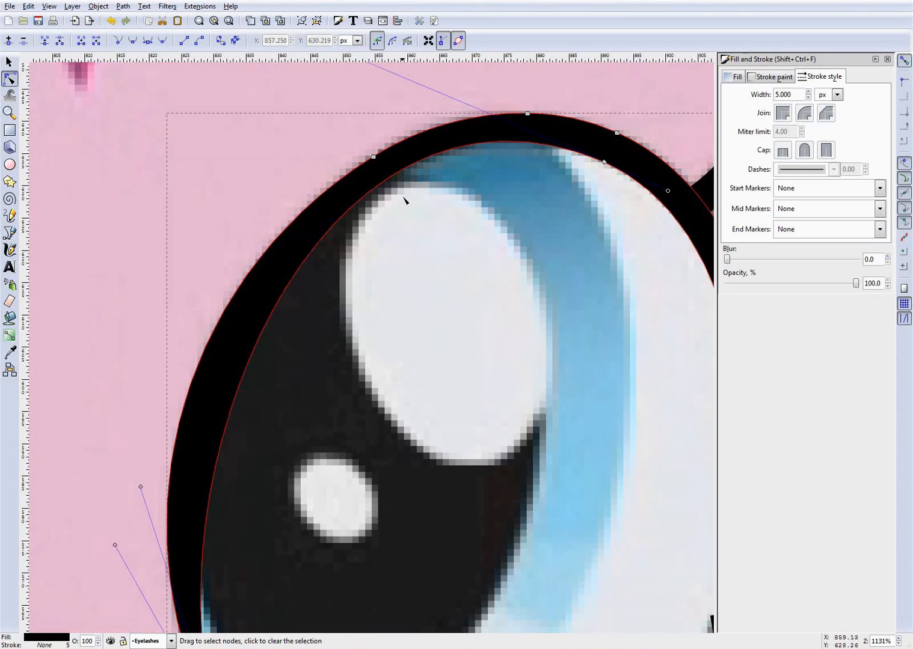
# Hide the Eyelashes layer and bend the outline's inner edge along the eye's side outward to thin the line
pyautogui.scroll(-2, 301, 320)
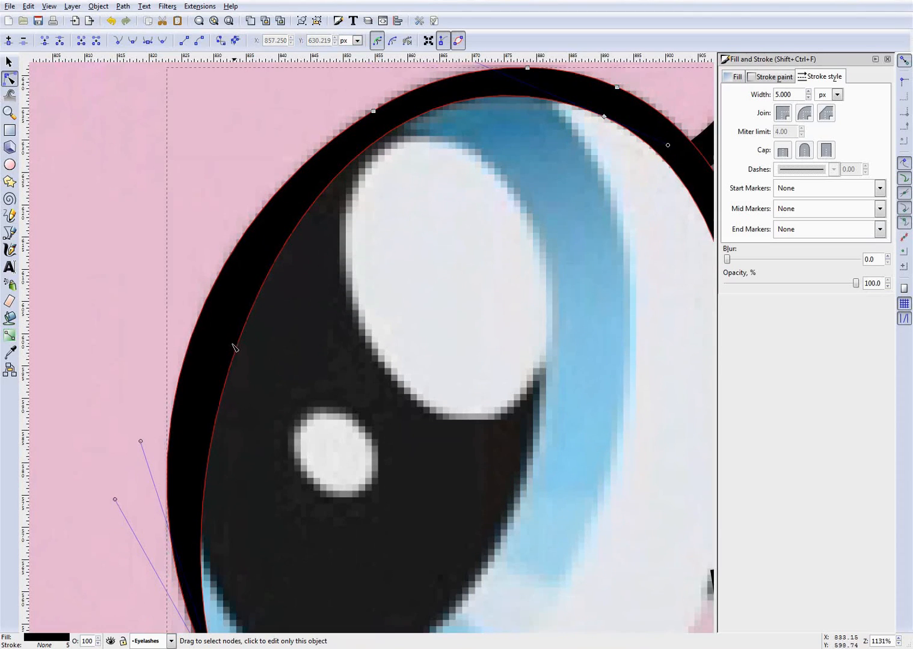
pyautogui.click(110, 641)
pyautogui.scroll(-2, 278, 328)
pyautogui.moveTo(241, 285); pyautogui.dragTo(232, 286)
pyautogui.scroll(4, 310, 155)
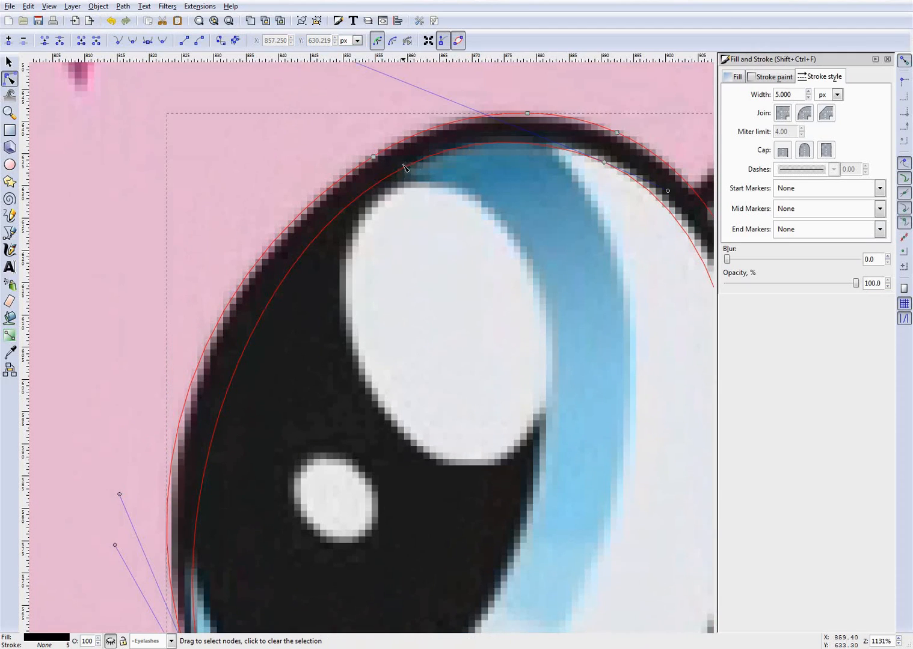
pyautogui.scroll(-5, 393, 255)
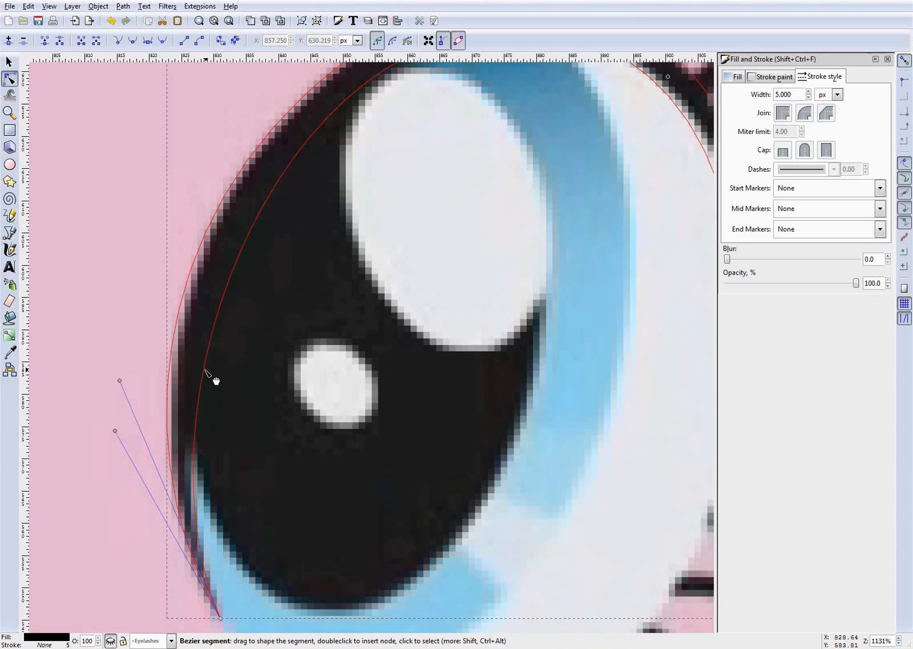
pyautogui.moveTo(204, 371); pyautogui.dragTo(202, 365)
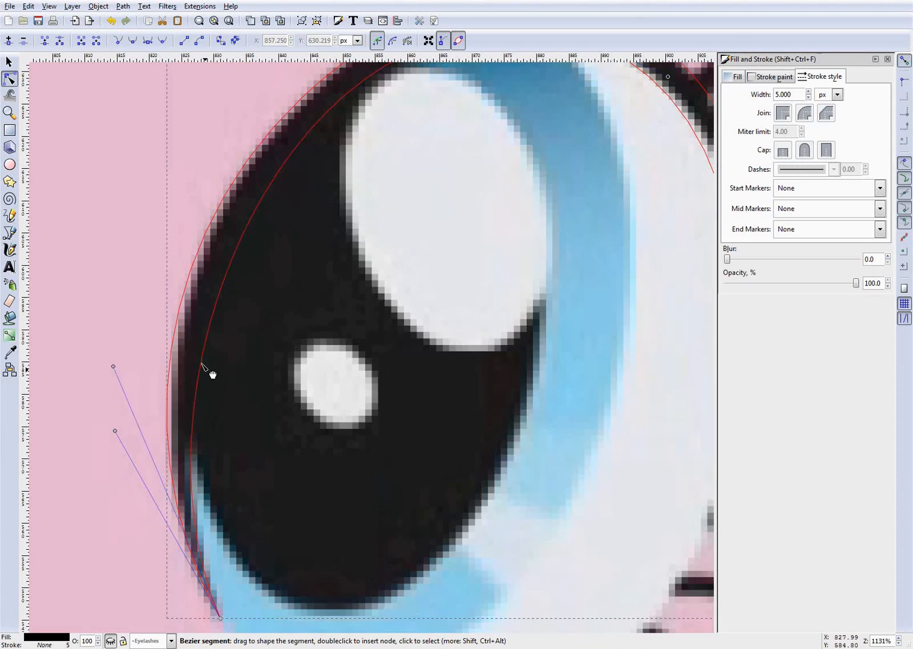
# Bend the outline's inner edge beside the top of the large highlight, then show the Eyelashes layer and deselect the outline
pyautogui.scroll(5, 291, 350)
pyautogui.moveTo(363, 218); pyautogui.dragTo(368, 210)
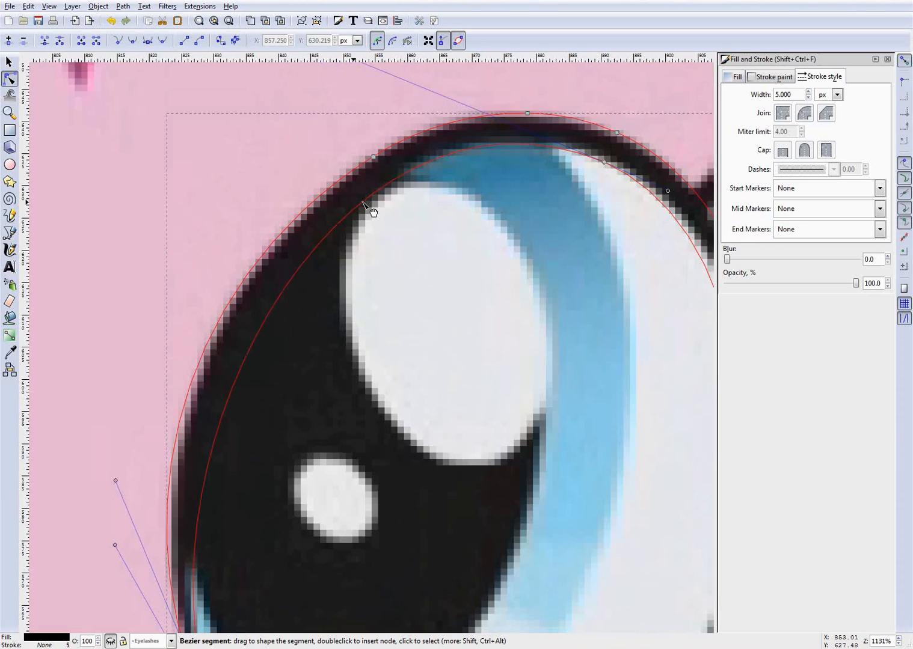
pyautogui.click(114, 641)
pyautogui.click(451, 399)
pyautogui.scroll(-5, 448, 399)
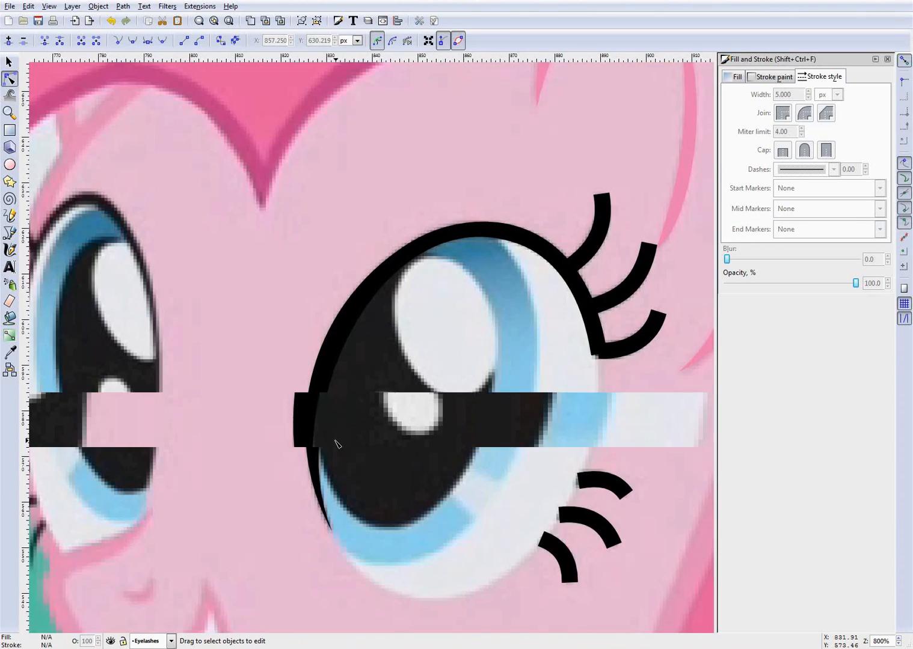
# Reselect the eye outline and adjust its inner edge along the eye's side and above the blue iris
pyautogui.scroll(1, 335, 444)
pyautogui.click(325, 344)
pyautogui.moveTo(332, 347); pyautogui.dragTo(335, 345)
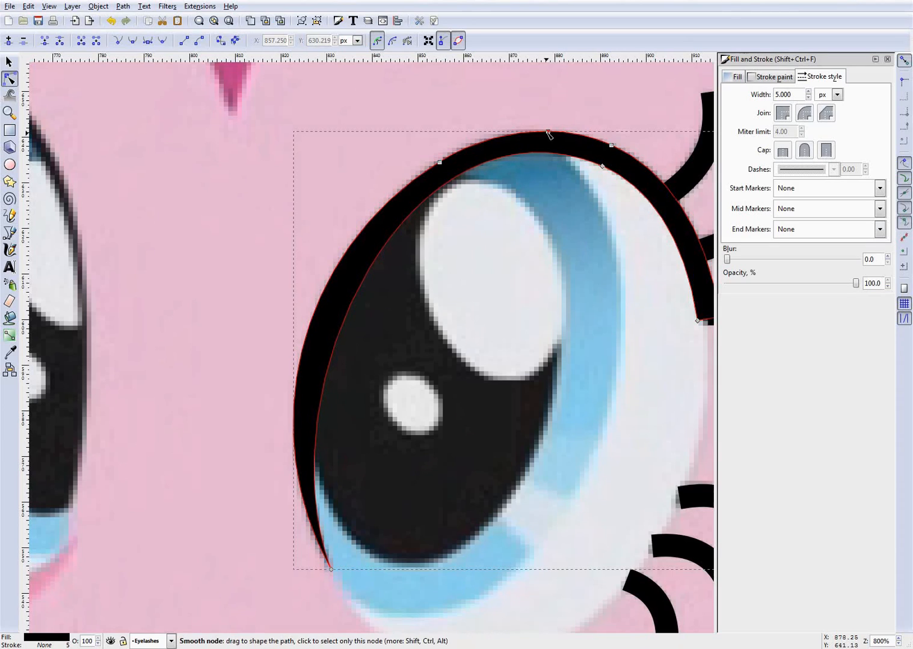
pyautogui.moveTo(531, 153); pyautogui.dragTo(531, 158)
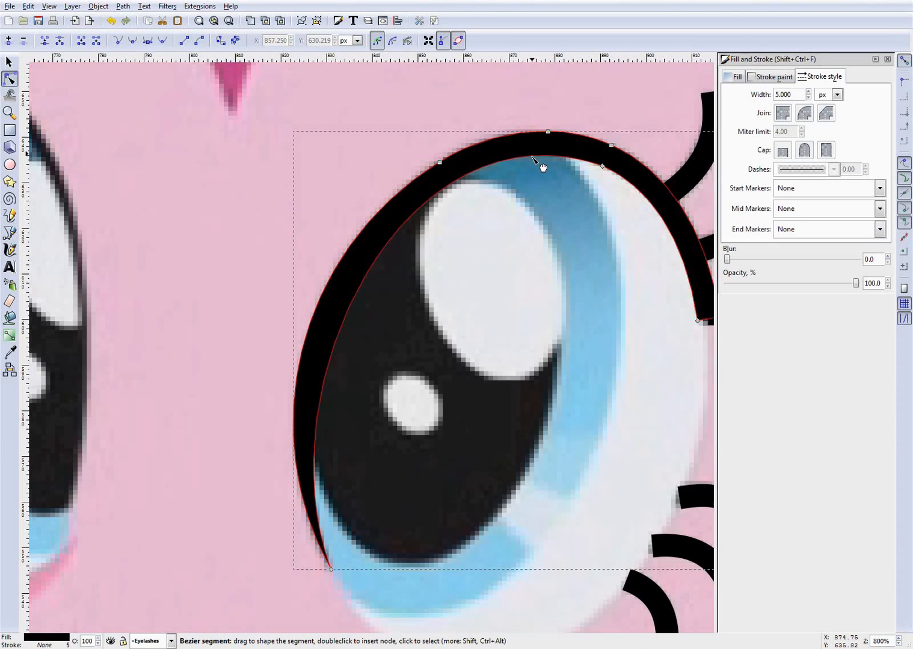
# Bend the inner edge beside the dark pupil slightly outward so the outline tapers toward its lower point
pyautogui.moveTo(342, 326); pyautogui.dragTo(336, 325)
pyautogui.click(402, 340)
pyautogui.click(333, 266)
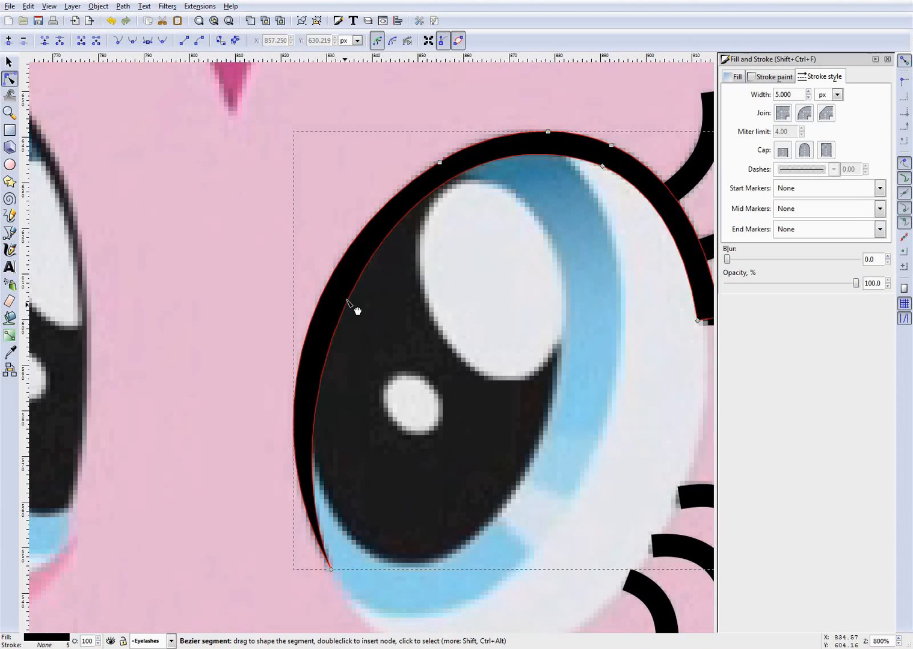
pyautogui.moveTo(346, 301); pyautogui.dragTo(344, 303)
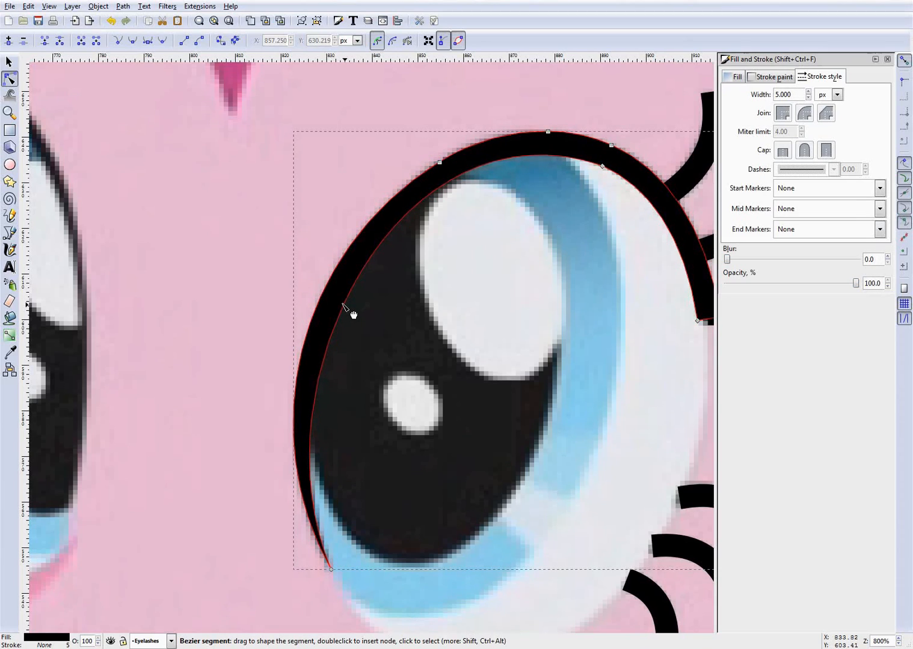
pyautogui.click(501, 277)
pyautogui.hscroll(4, 485, 302)
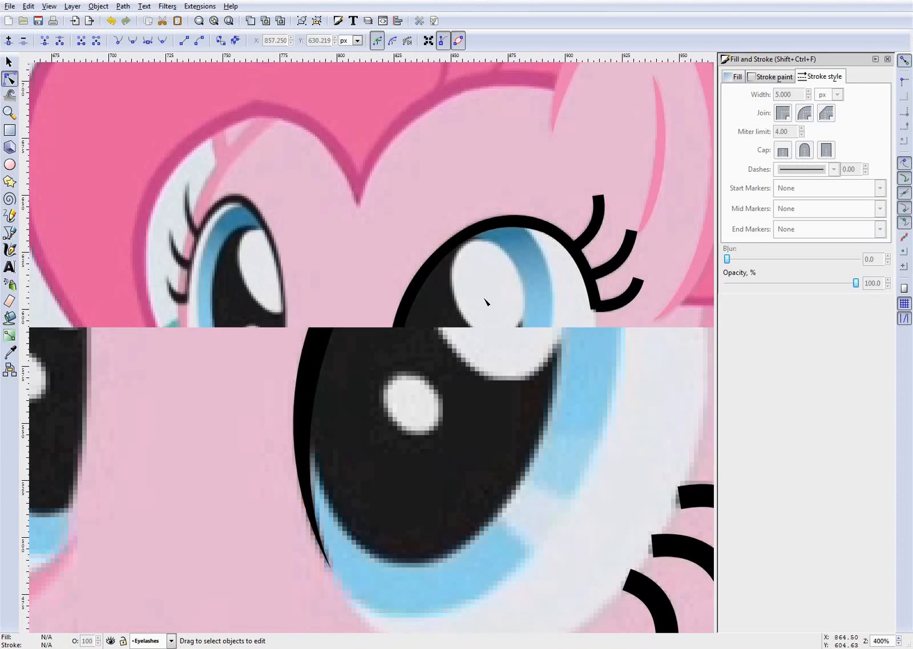
# Make the inner edge's node at the top of the eye white, just past the blue iris, smooth
pyautogui.scroll(2, 596, 235)
pyautogui.click(465, 218)
pyautogui.click(422, 209)
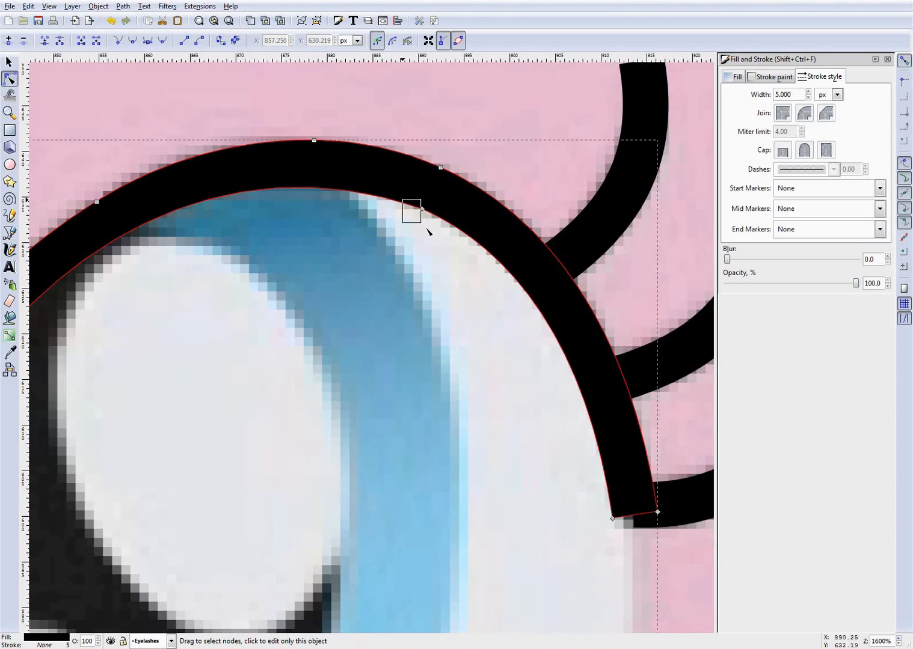
pyautogui.click(135, 44)
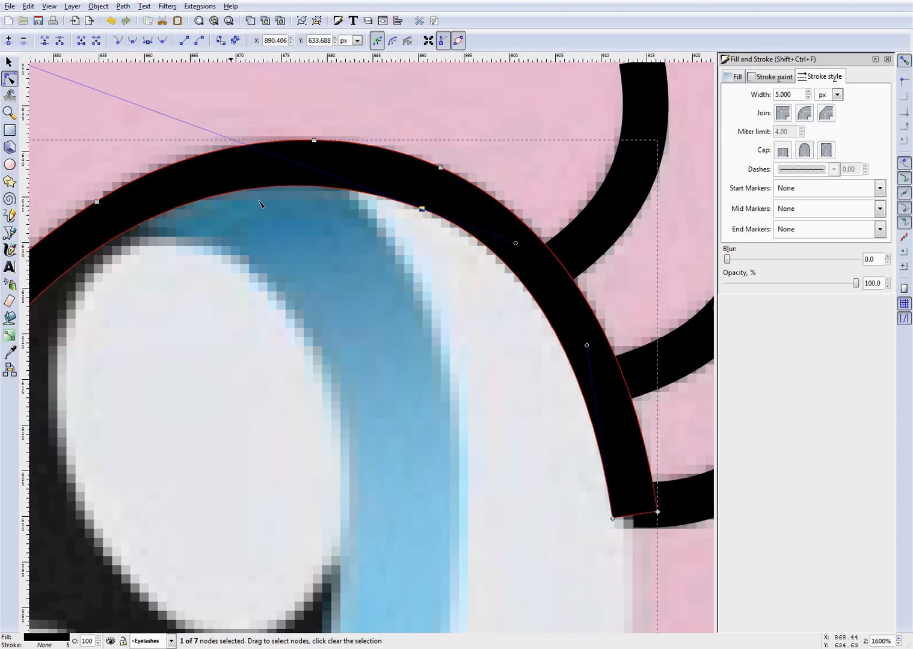
# Refine the inner edge's curve along the upper side of the pupil and save the document
pyautogui.scroll(-1, 397, 213)
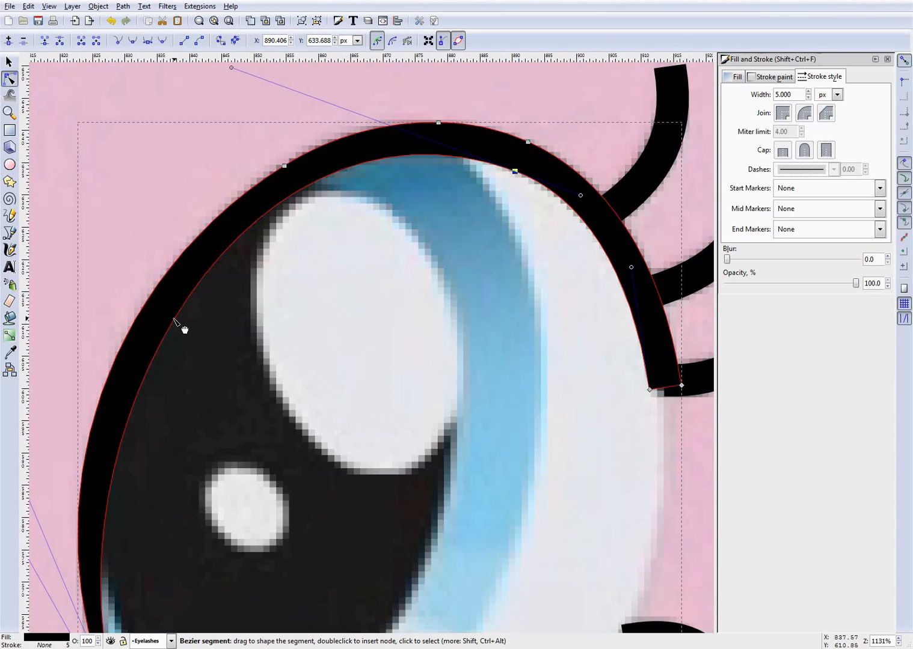
pyautogui.moveTo(187, 325); pyautogui.dragTo(183, 334)
pyautogui.scroll(-2, 308, 316)
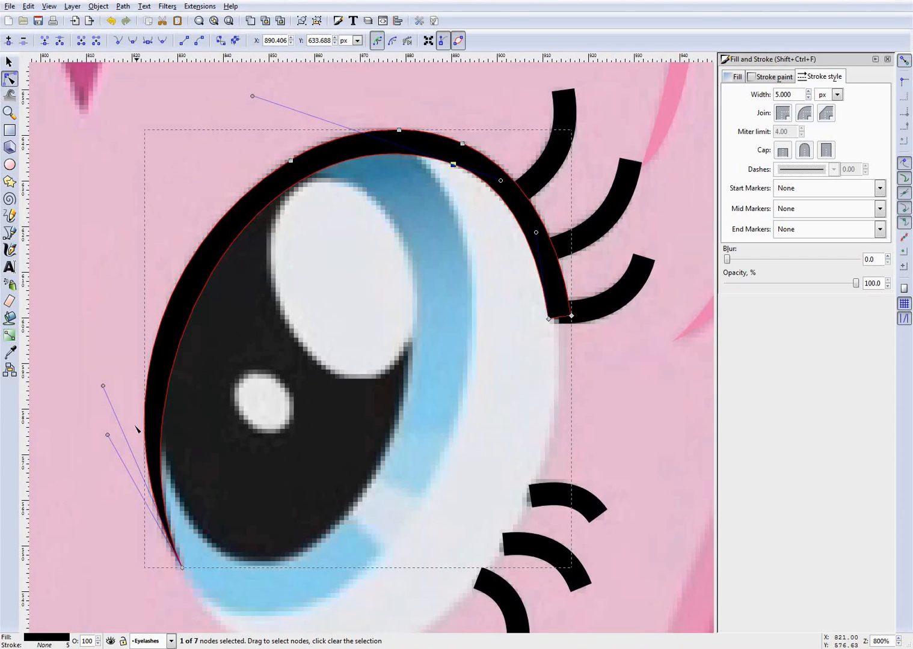
pyautogui.scroll(2, 138, 430)
pyautogui.scroll(-2, 315, 411)
pyautogui.press('Escape')
pyautogui.hotkey('ctrl', 's')
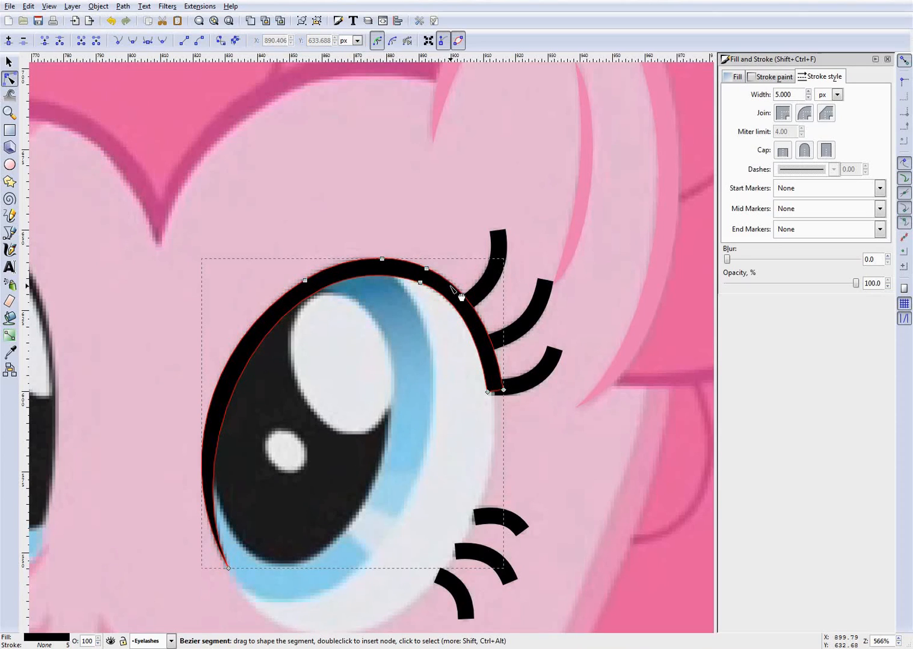
# Toggle the Eyelashes layer's visibility to compare the outline's blunt end at the lowest upper lash with the reference
pyautogui.scroll(-3, 461, 296)
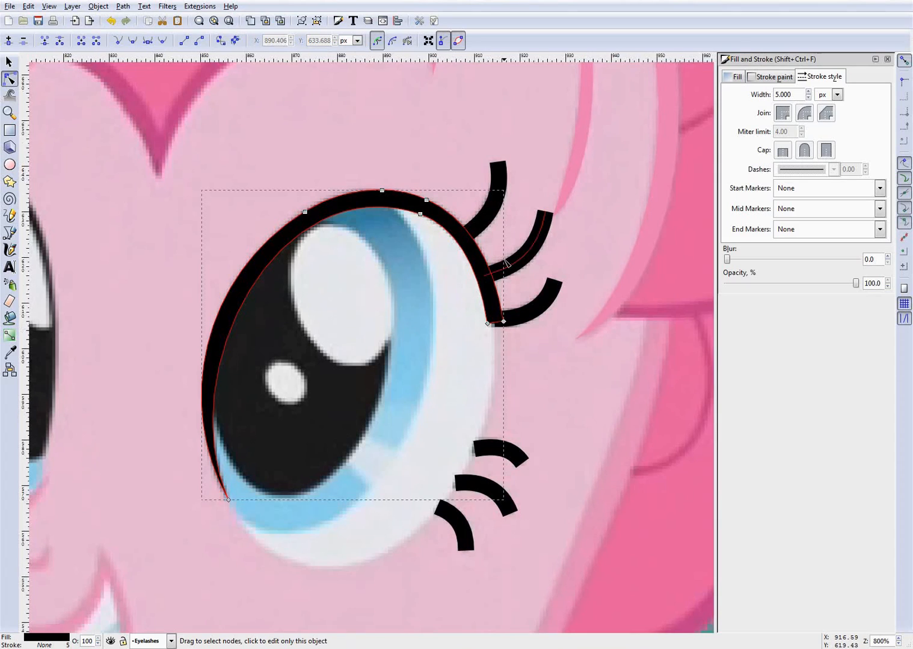
pyautogui.scroll(5, 506, 303)
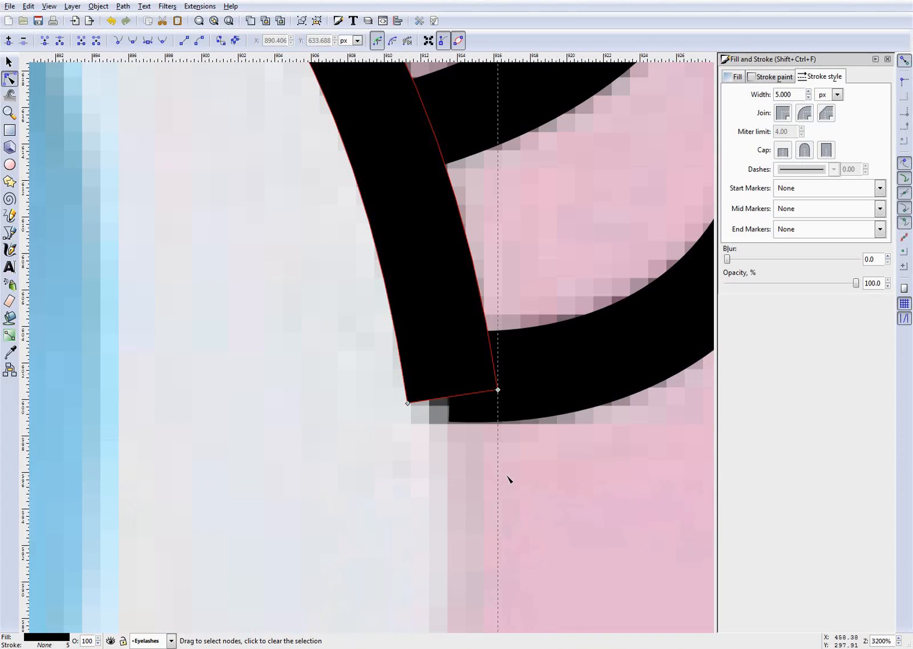
pyautogui.click(228, 579)
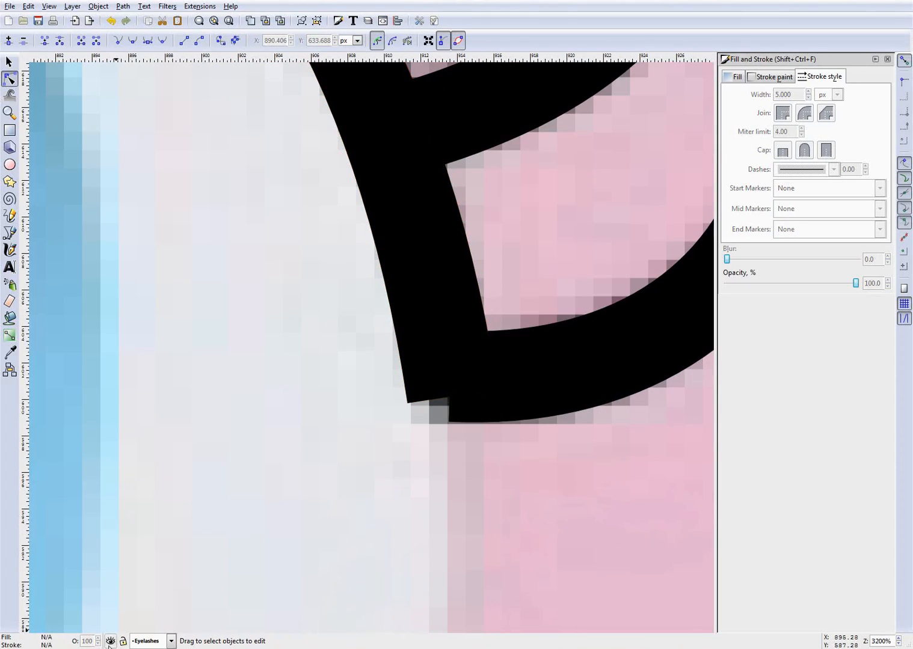
pyautogui.click(110, 643)
pyautogui.click(110, 642)
pyautogui.click(110, 642)
pyautogui.click(110, 642)
# Move the outline's two blunt-end nodes down to the lower edge of the lowest upper lash and save the document
pyautogui.click(418, 358)
pyautogui.scroll(1, 458, 454)
pyautogui.click(426, 275)
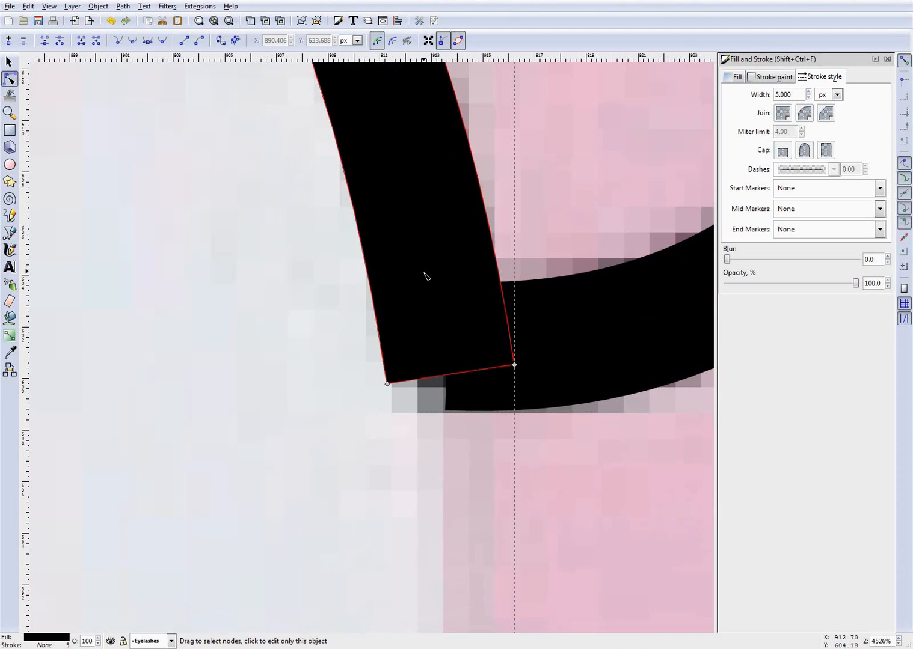
pyautogui.moveTo(514, 365); pyautogui.dragTo(519, 410)
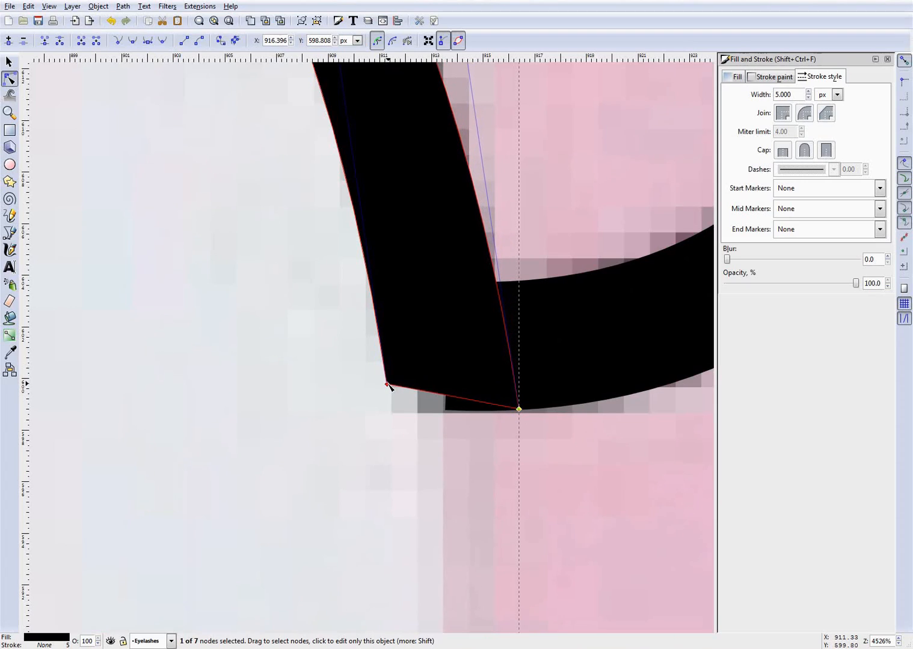
pyautogui.moveTo(387, 385); pyautogui.dragTo(394, 415)
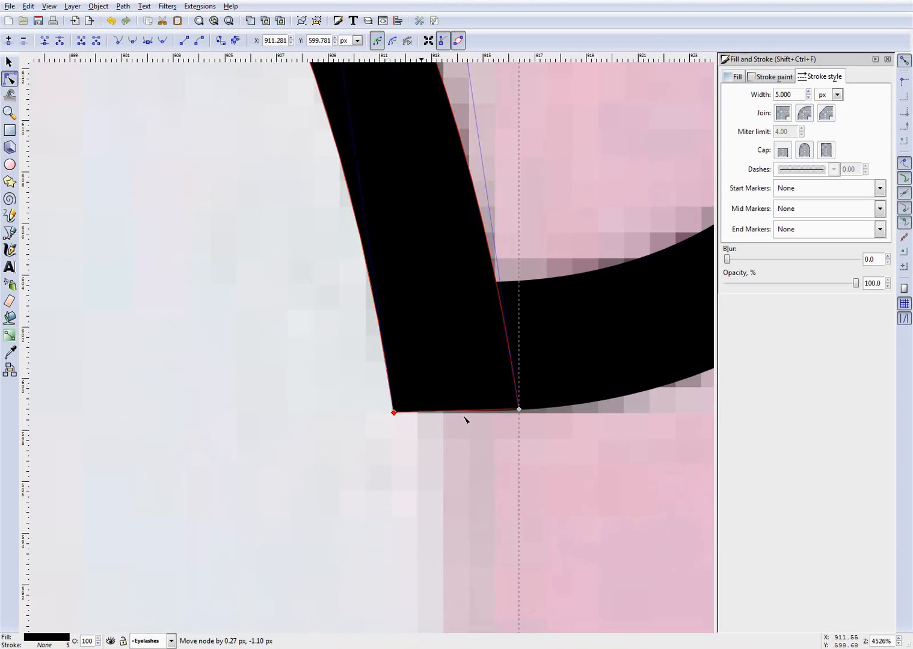
pyautogui.scroll(-4, 509, 415)
pyautogui.scroll(3, 524, 398)
pyautogui.click(545, 383)
pyautogui.scroll(-3, 489, 362)
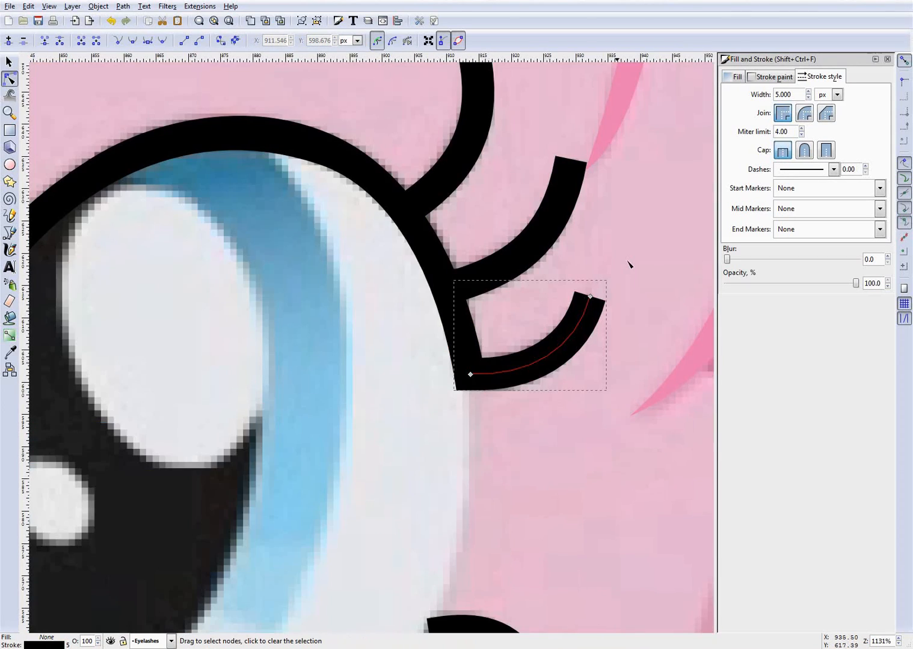
pyautogui.hotkey('ctrl', 's')
# Convert the uppermost lash's stroke to a path and hide the Eyelashes layer to reveal the reference
pyautogui.scroll(1, 625, 262)
pyautogui.scroll(5, 457, 256)
pyautogui.click(398, 246)
pyautogui.scroll(3, 397, 291)
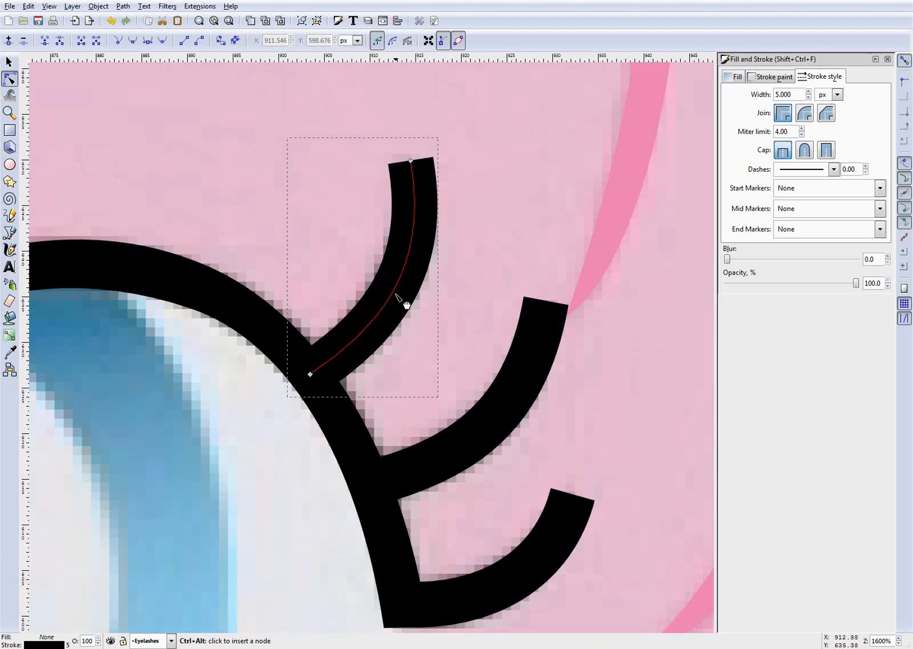
pyautogui.hotkey('ctrl', 'alt', 'c')
pyautogui.click(111, 641)
pyautogui.scroll(1, 343, 214)
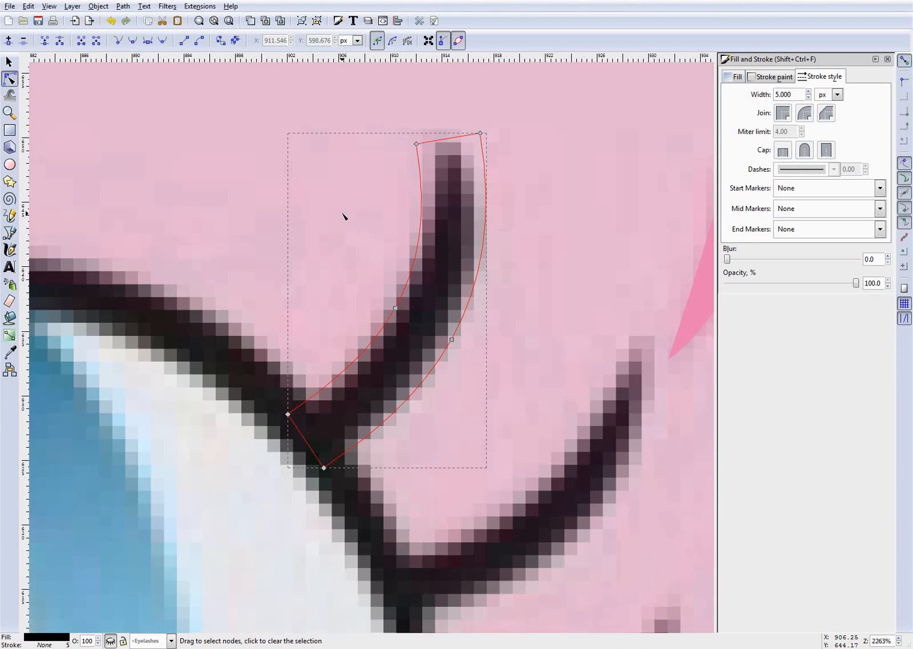
# Delete the uppermost lash's outer tip and outer middle nodes, move the remaining tip node to the reference point, and bend the outer edge inward
pyautogui.scroll(1, 483, 187)
pyautogui.moveTo(463, 158); pyautogui.dragTo(481, 285)
pyautogui.press('Delete')
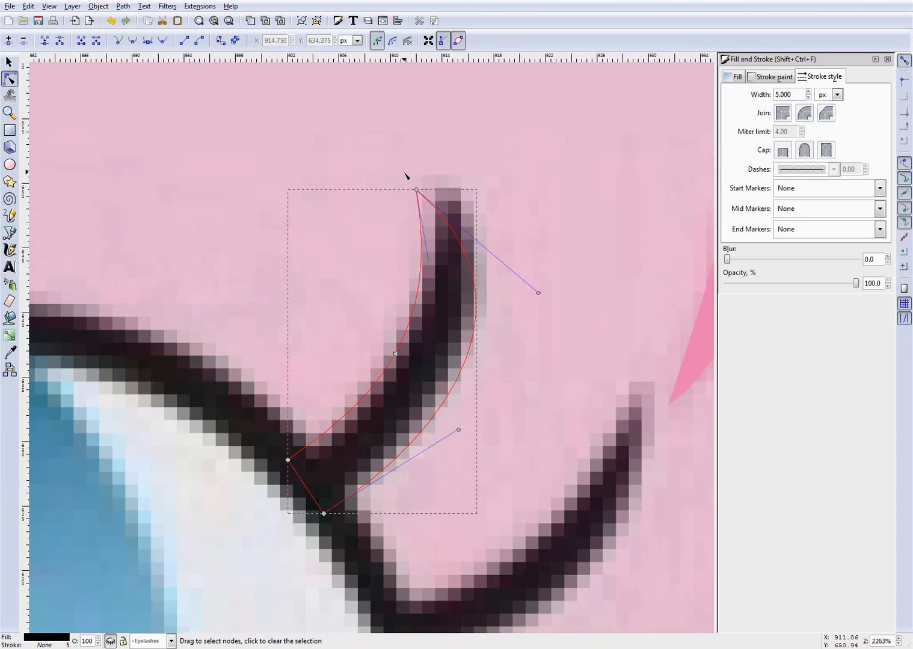
pyautogui.moveTo(417, 189); pyautogui.dragTo(430, 166)
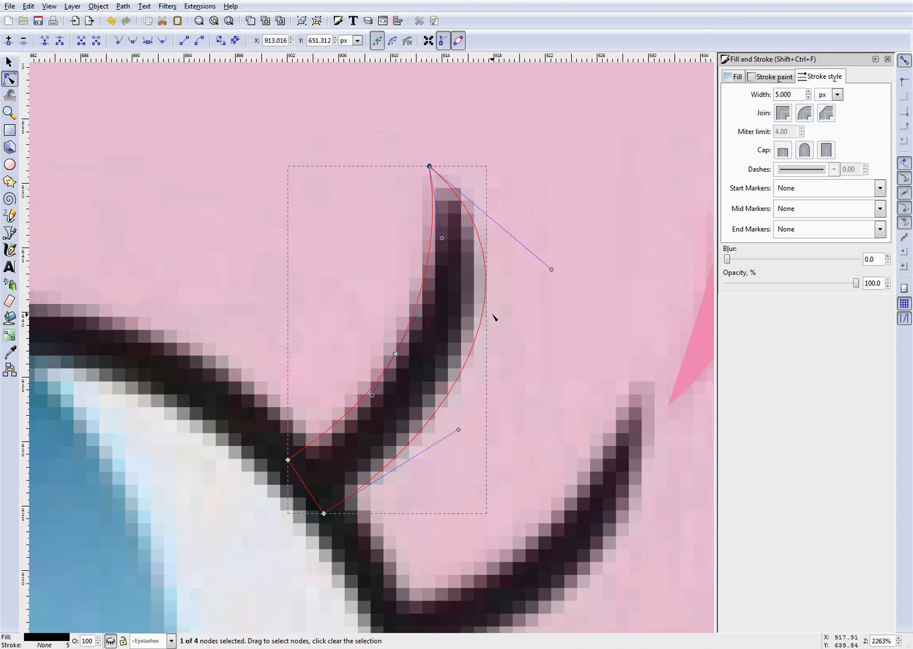
pyautogui.moveTo(492, 320); pyautogui.dragTo(473, 324)
# Delete the uppermost lash's inner middle node and fine-tune its tip and outer edge to the reference
pyautogui.moveTo(340, 326); pyautogui.dragTo(394, 358)
pyautogui.press('Delete')
pyautogui.moveTo(429, 167); pyautogui.dragTo(435, 166)
pyautogui.moveTo(482, 310); pyautogui.dragTo(484, 310)
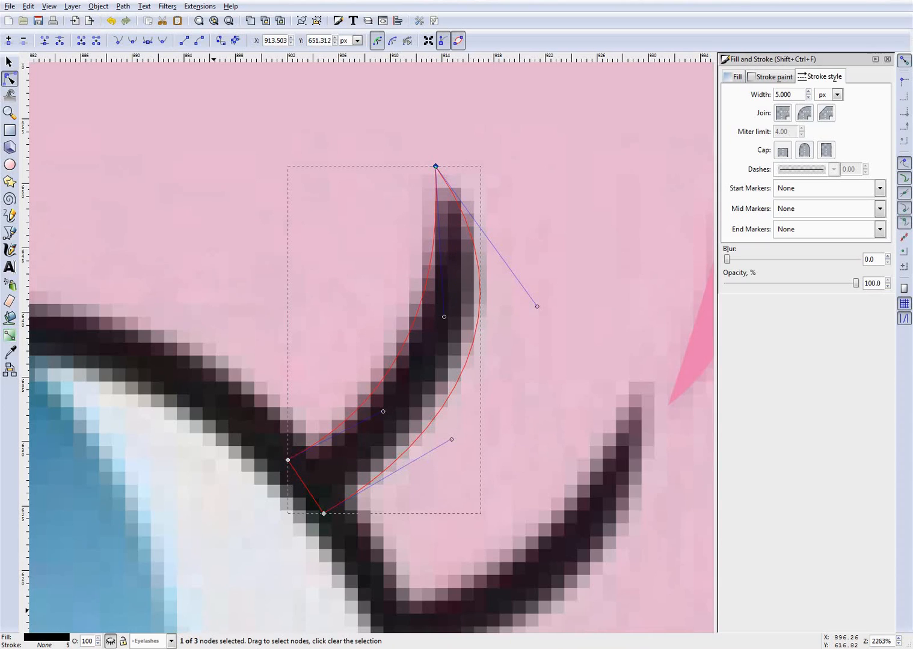
# Show the Eyelashes layer, bend the uppermost lash's outer edge slightly inward, and save the document
pyautogui.click(111, 642)
pyautogui.press('Escape')
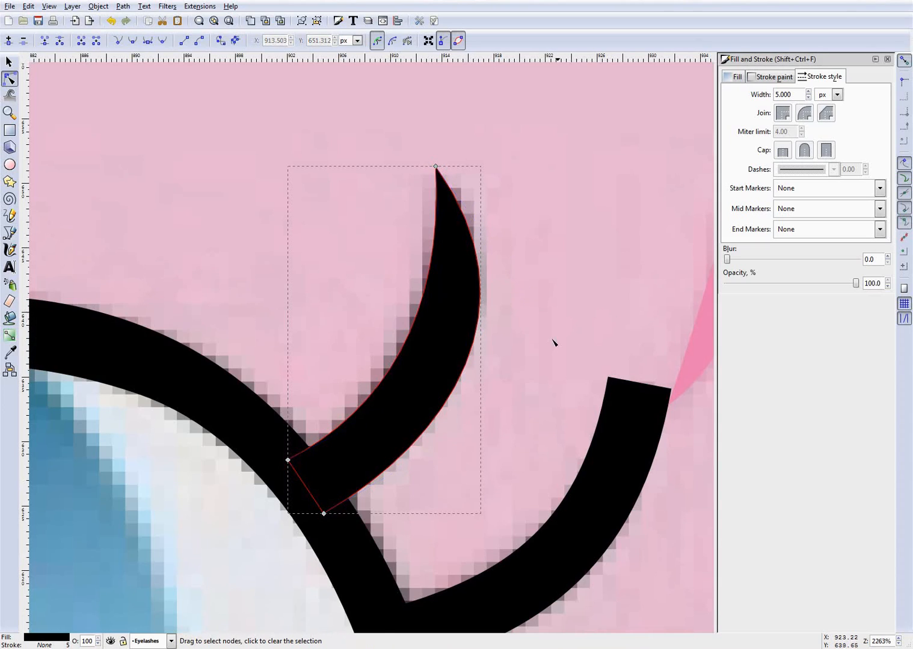
pyautogui.scroll(-2, 552, 342)
pyautogui.scroll(1, 534, 358)
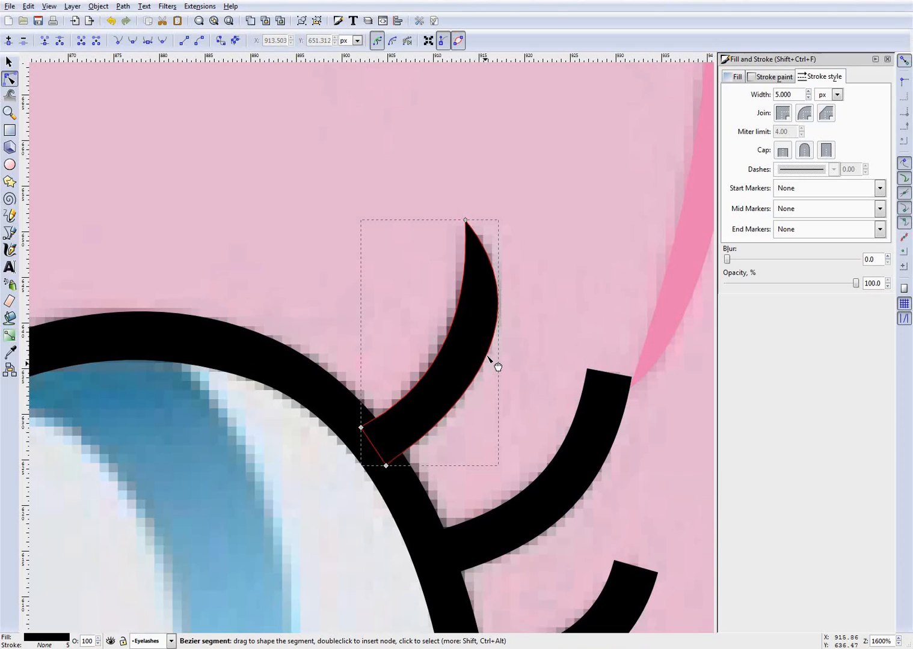
pyautogui.moveTo(485, 362); pyautogui.dragTo(486, 363)
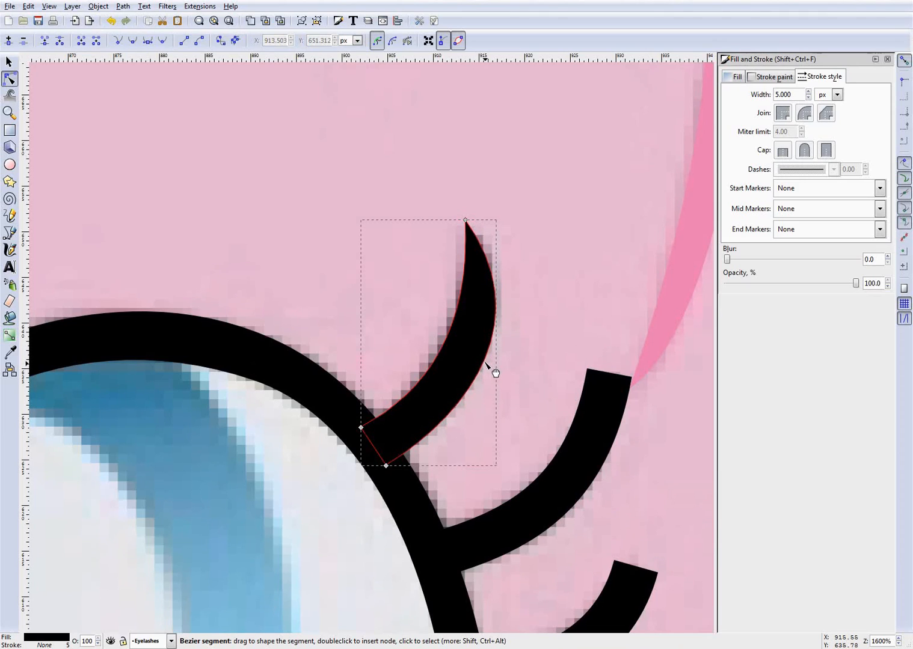
pyautogui.press('Escape')
pyautogui.scroll(-6, 541, 385)
pyautogui.hotkey('ctrl', 's')
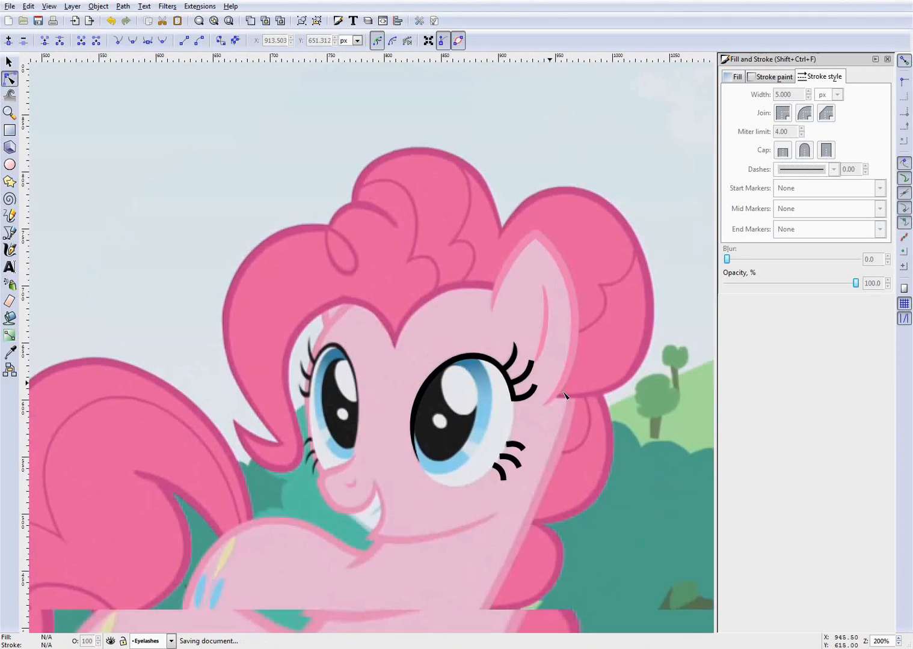
# Convert the middle upper lash's stroke to a path and hide the Eyelashes layer
pyautogui.scroll(3, 564, 395)
pyautogui.click(468, 351)
pyautogui.scroll(4, 463, 349)
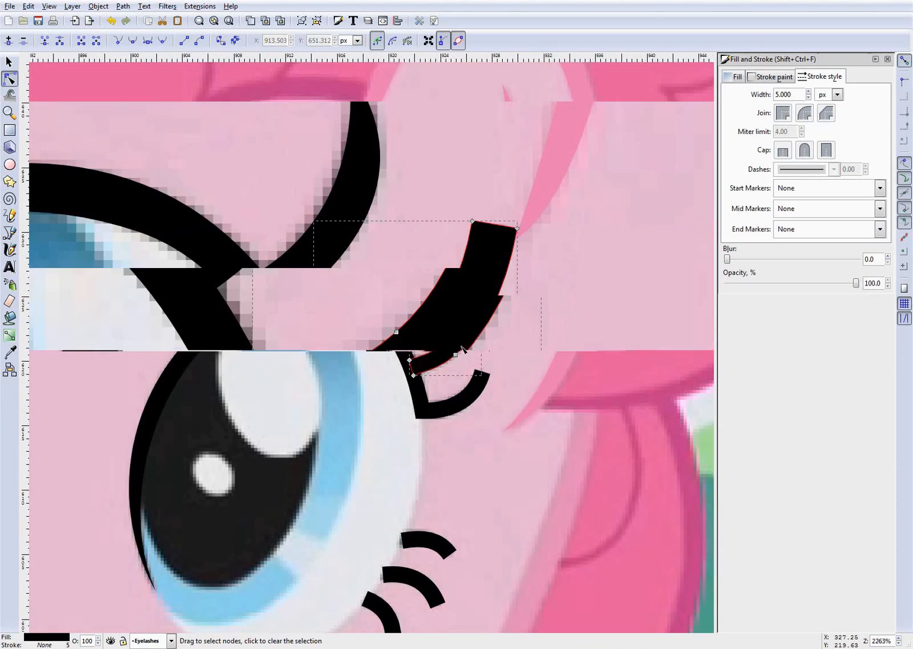
pyautogui.click(110, 641)
pyautogui.scroll(4, 524, 340)
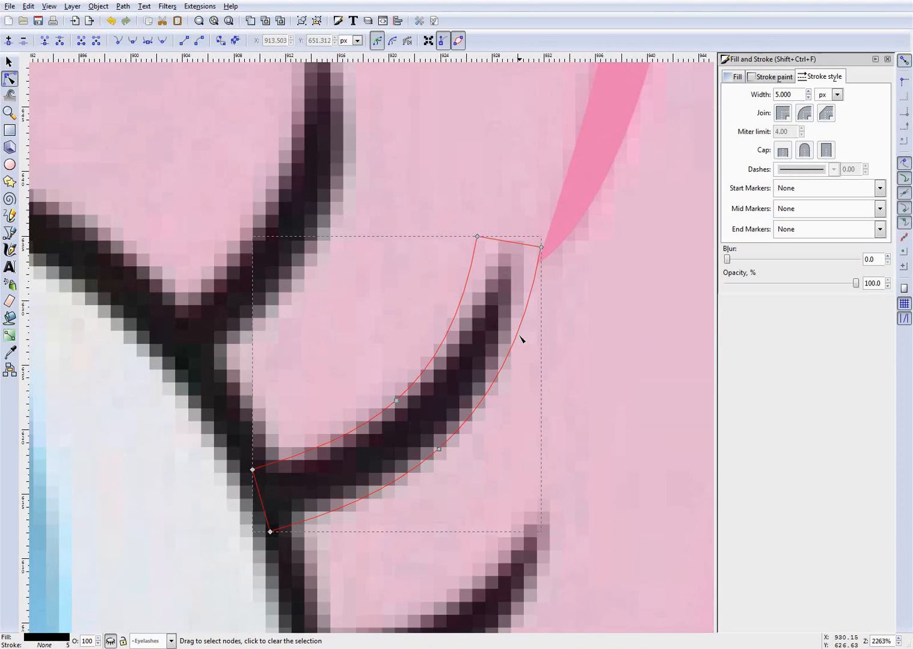
# Delete the middle upper lash's outer tip node and both middle nodes, and move the remaining tip node to the reference point
pyautogui.click(539, 269)
pyautogui.press('Delete')
pyautogui.moveTo(478, 260); pyautogui.dragTo(503, 264)
pyautogui.scroll(-2, 362, 337)
pyautogui.moveTo(368, 353); pyautogui.dragTo(496, 469)
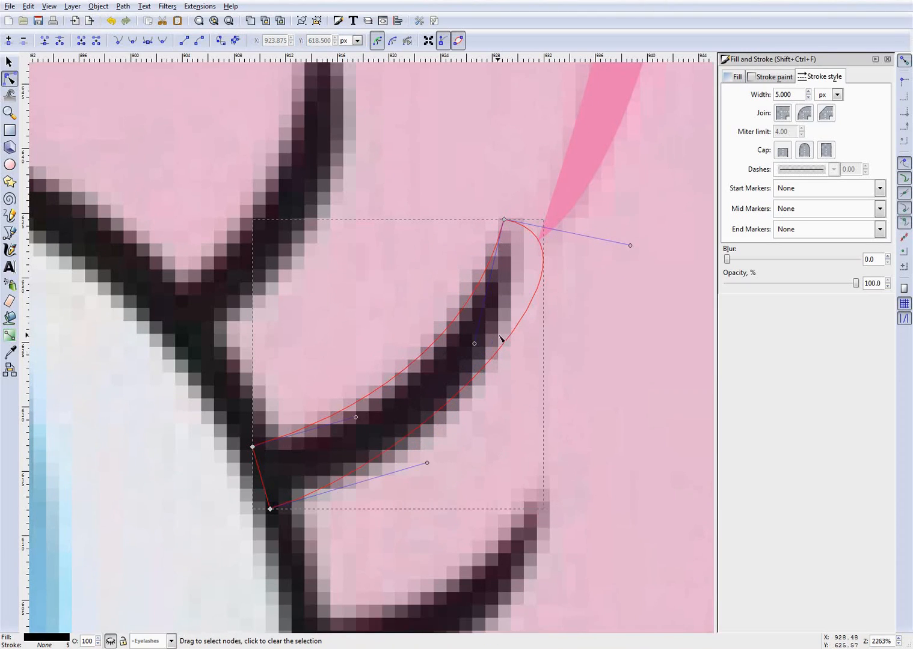
# Bend the middle upper lash's outer and inner edges to match the reference, and show the Eyelashes layer again
pyautogui.moveTo(508, 355); pyautogui.dragTo(511, 328)
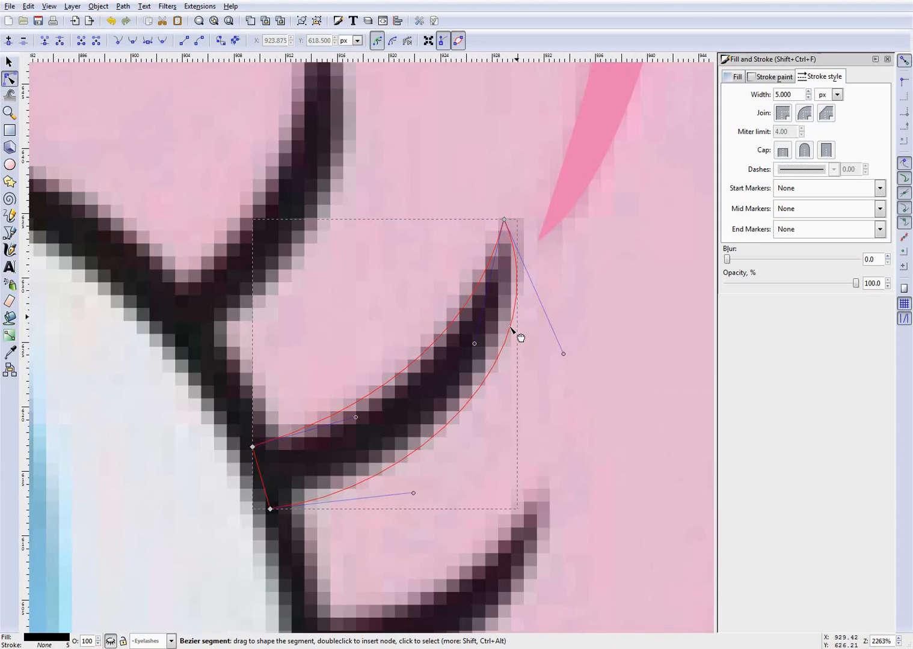
pyautogui.moveTo(390, 394); pyautogui.dragTo(385, 391)
pyautogui.click(111, 641)
pyautogui.moveTo(428, 439); pyautogui.dragTo(431, 437)
pyautogui.scroll(-5, 563, 401)
pyautogui.click(589, 359)
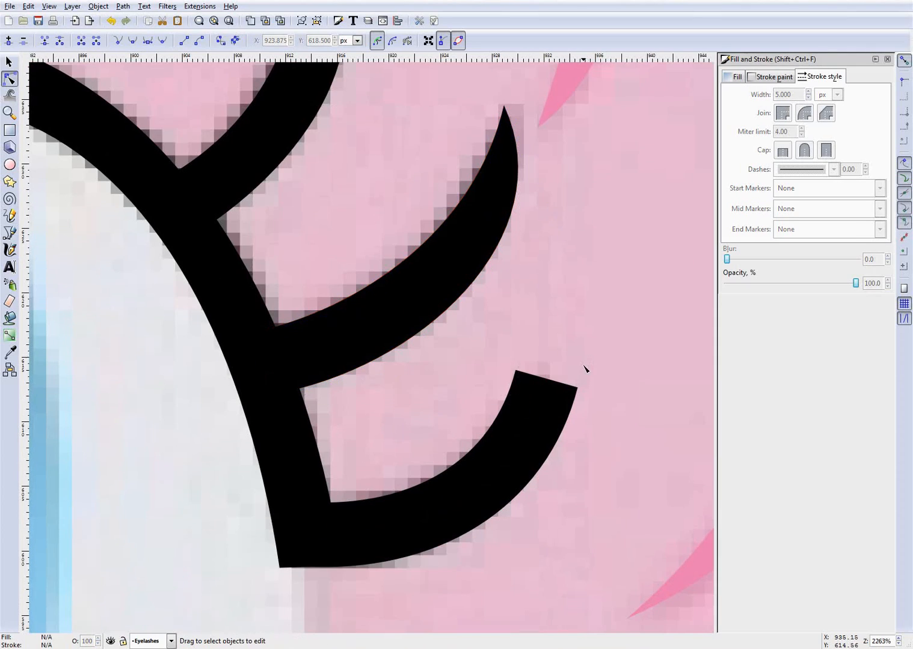
# Convert the lowest upper lash's stroke to a path and delete its outer tip node
pyautogui.scroll(-3, 584, 365)
pyautogui.scroll(3, 576, 402)
pyautogui.click(519, 413)
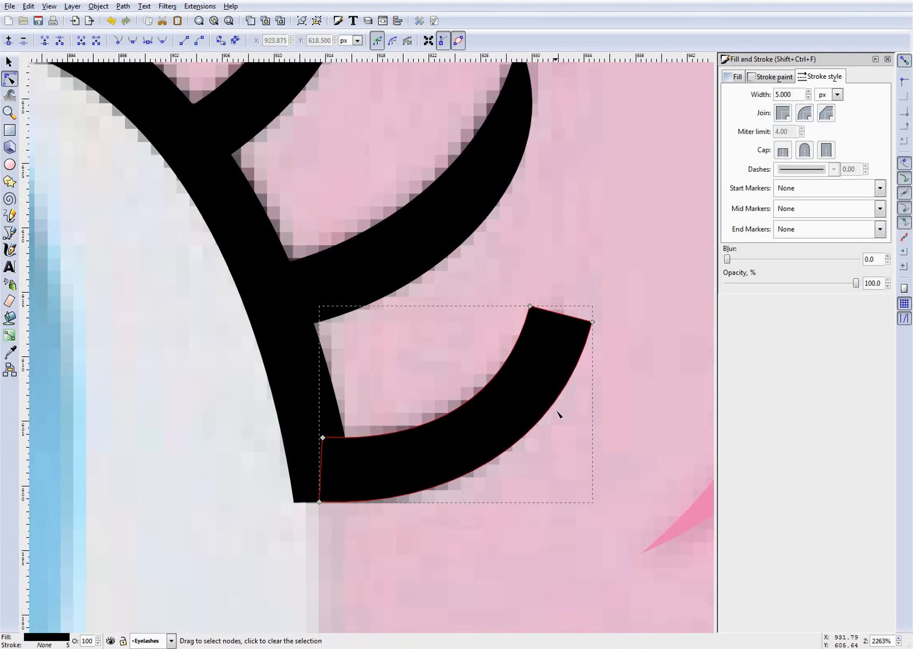
pyautogui.scroll(1, 556, 414)
pyautogui.moveTo(581, 250); pyautogui.dragTo(644, 342)
pyautogui.press('Delete')
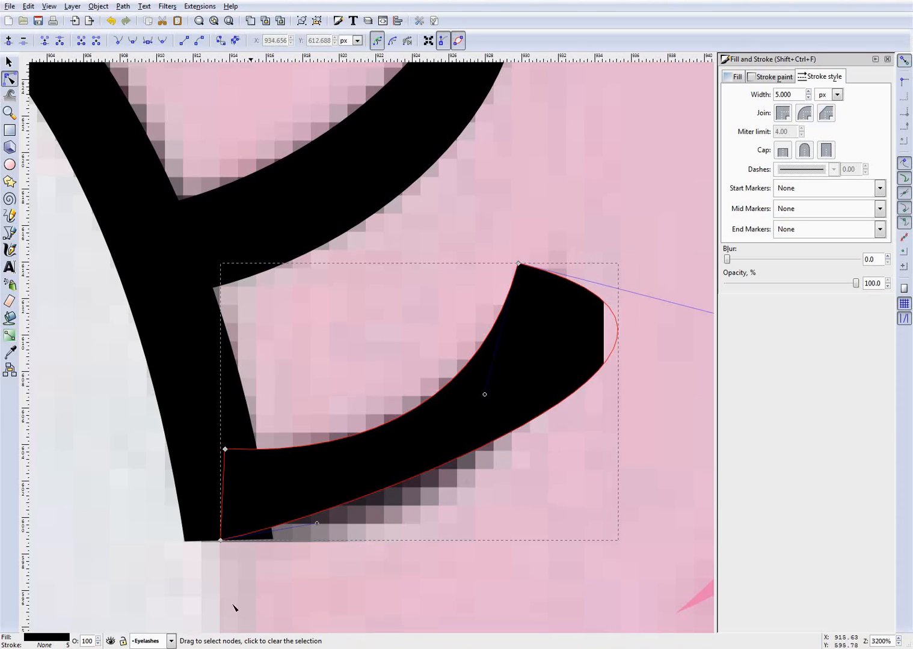
# Hide the Eyelashes layer, pull the lowest upper lash's outer edge inward, and move its tip node to about X 931.4, Y 614.1 px
pyautogui.click(111, 641)
pyautogui.moveTo(612, 359)
pyautogui.mouseDown()
pyautogui.moveTo(509, 457)
pyautogui.moveTo(520, 399)
pyautogui.mouseUp()
pyautogui.moveTo(517, 263); pyautogui.dragTo(547, 261)
# Fine-tune the lowest upper lash's inner and outer edges to the reference, then show the Eyelashes layer
pyautogui.moveTo(544, 433); pyautogui.dragTo(530, 427)
pyautogui.moveTo(452, 395); pyautogui.dragTo(442, 400)
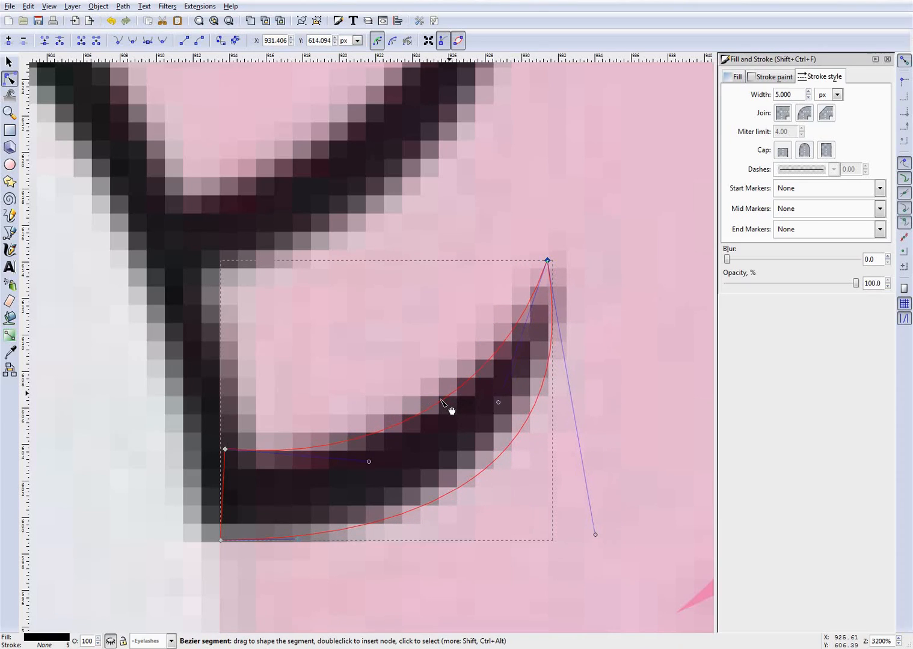
pyautogui.moveTo(552, 374); pyautogui.dragTo(549, 374)
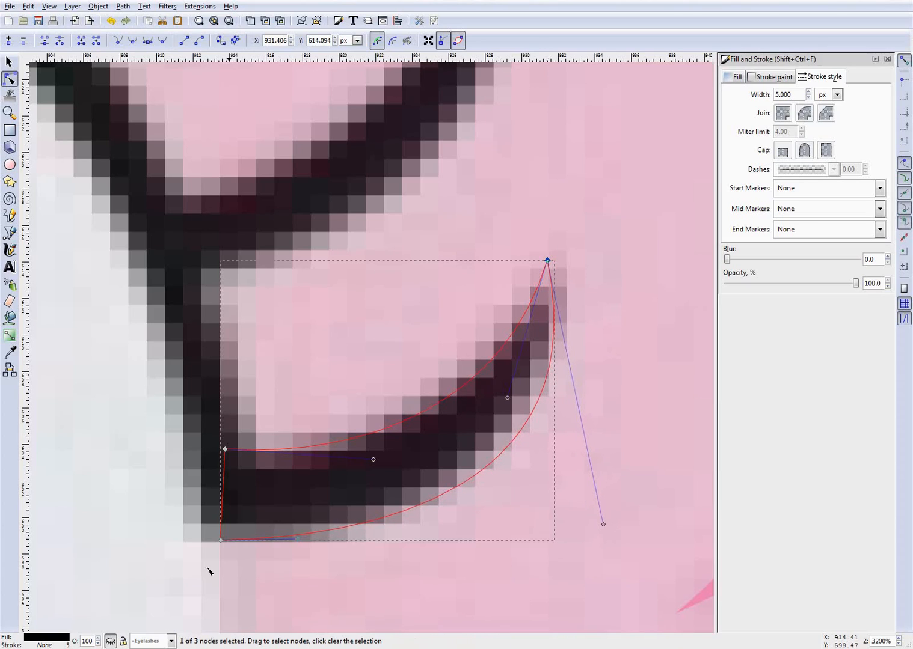
pyautogui.click(110, 642)
pyautogui.press('Escape')
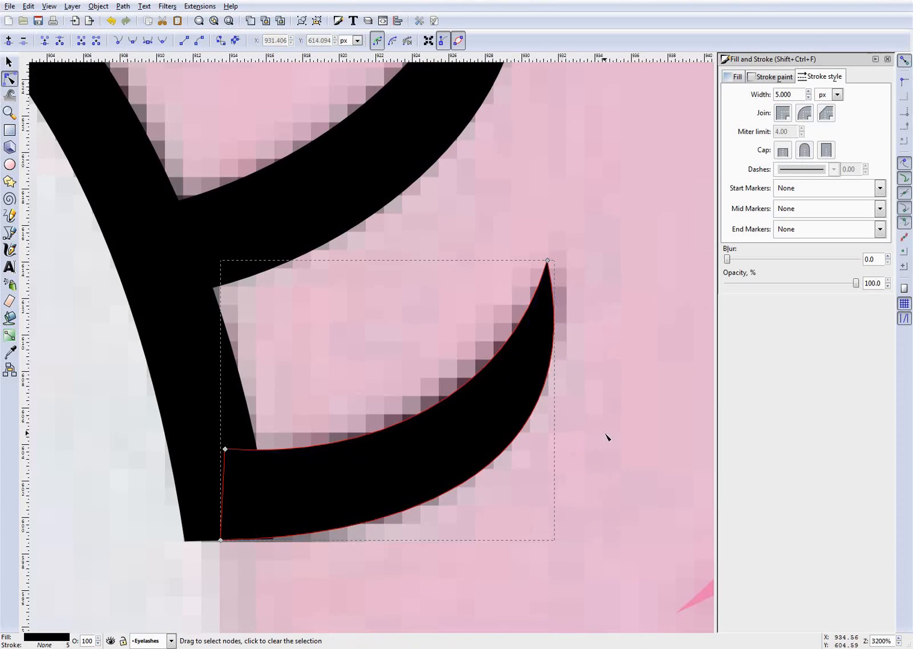
pyautogui.press('Escape')
pyautogui.scroll(-3, 481, 493)
pyautogui.scroll(2, 424, 550)
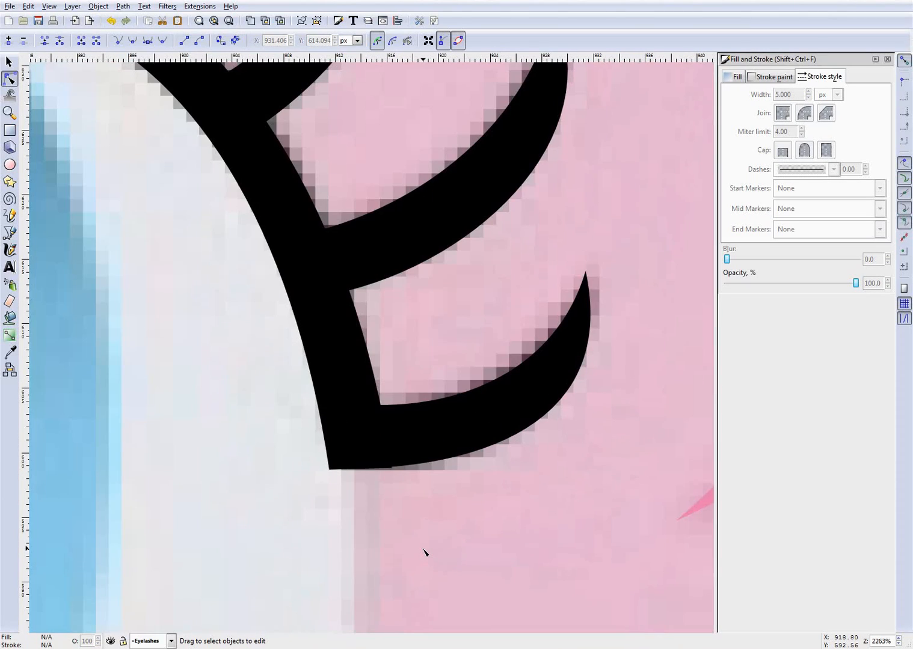
# Move the eye outline's lower outer corner node onto the lash's bottom edge and curve its end segment to follow the lash
pyautogui.scroll(2, 379, 547)
pyautogui.click(319, 326)
pyautogui.scroll(3, 354, 391)
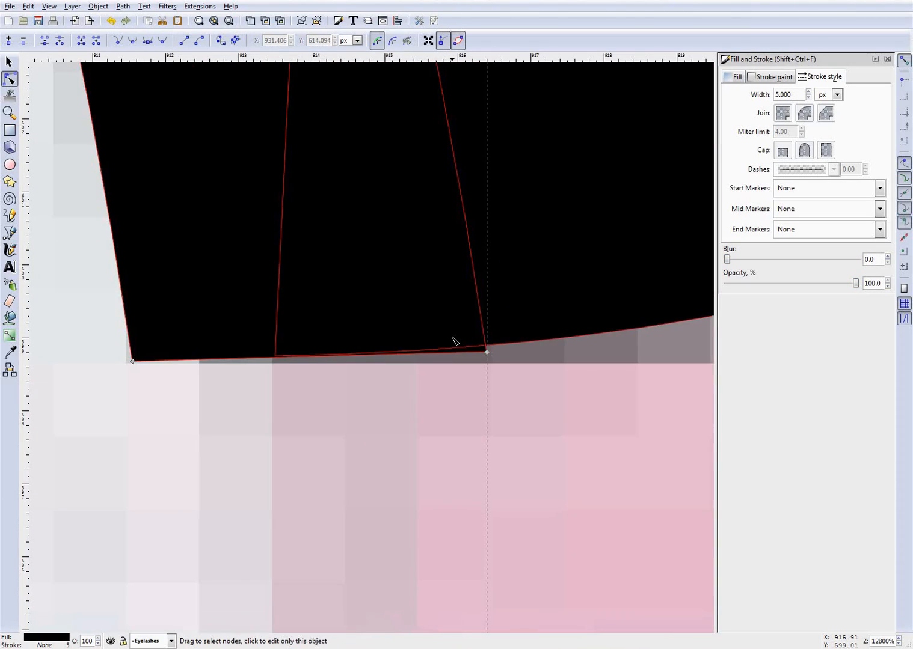
pyautogui.moveTo(488, 352); pyautogui.dragTo(487, 347)
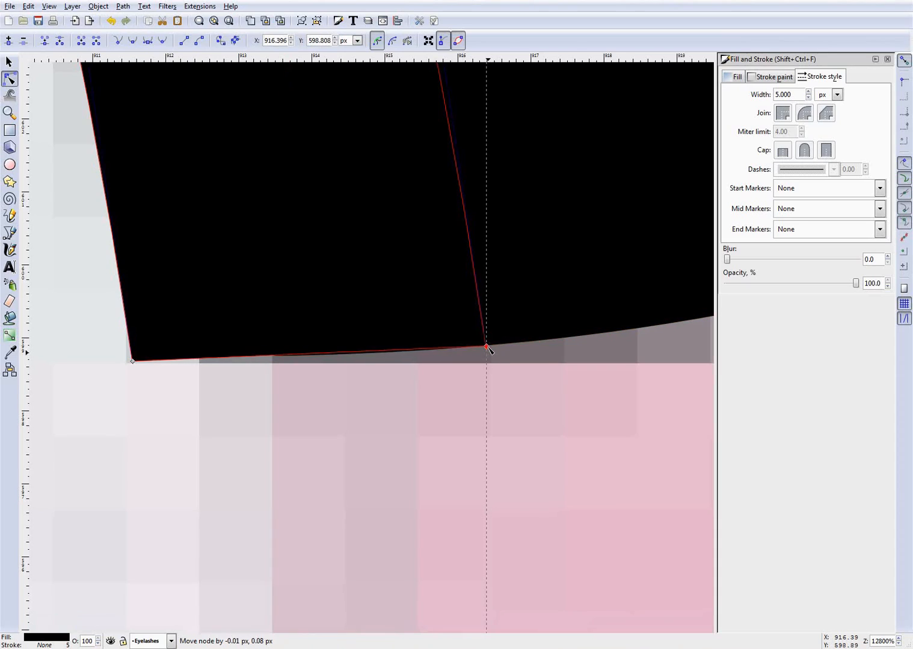
pyautogui.scroll(1, 319, 354)
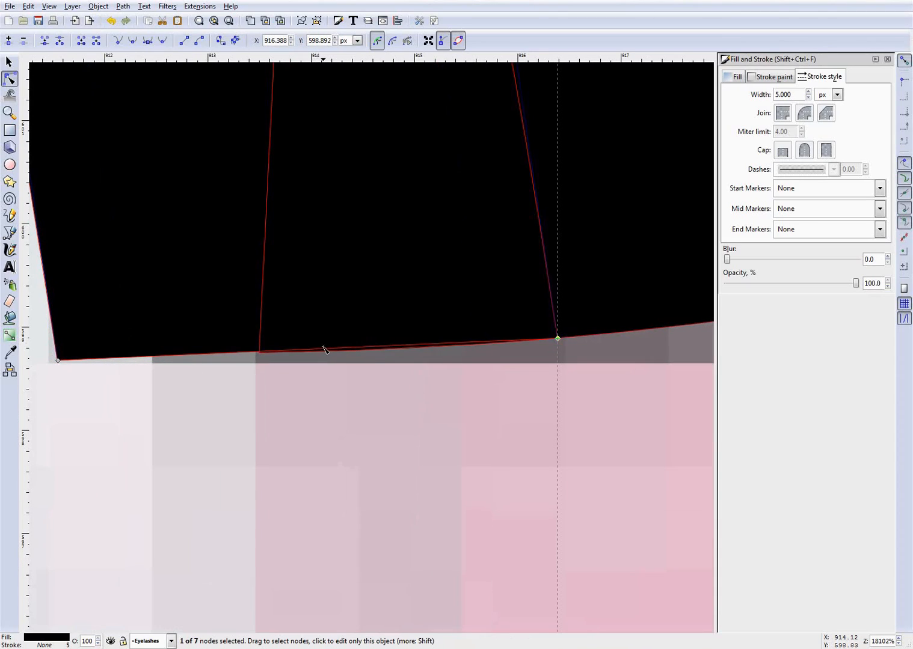
pyautogui.moveTo(304, 352); pyautogui.dragTo(304, 355)
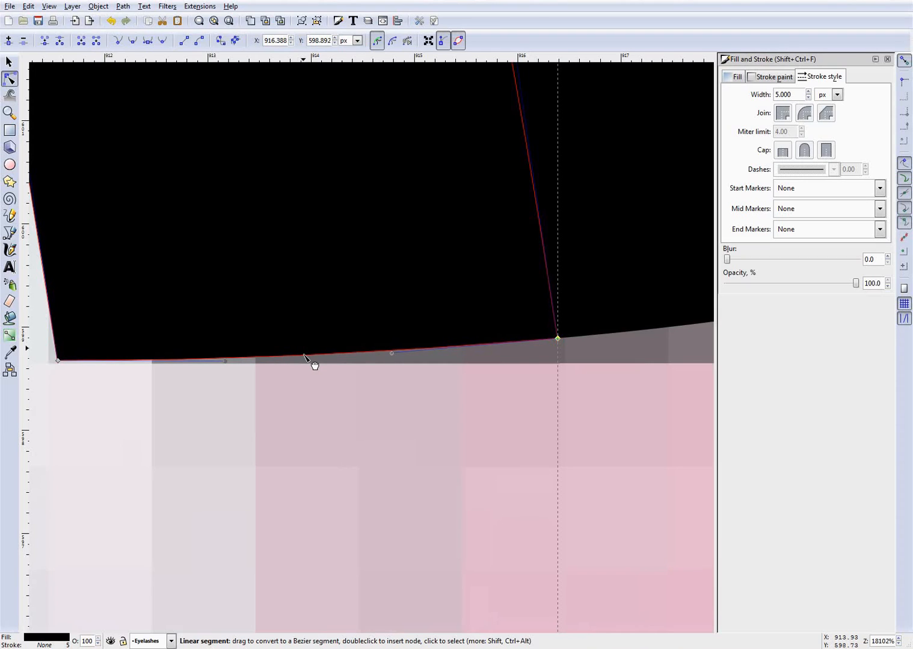
pyautogui.click(603, 367)
# Check the join between the eye outline and the lowest upper lash up close, and save the document
pyautogui.scroll(-3, 509, 377)
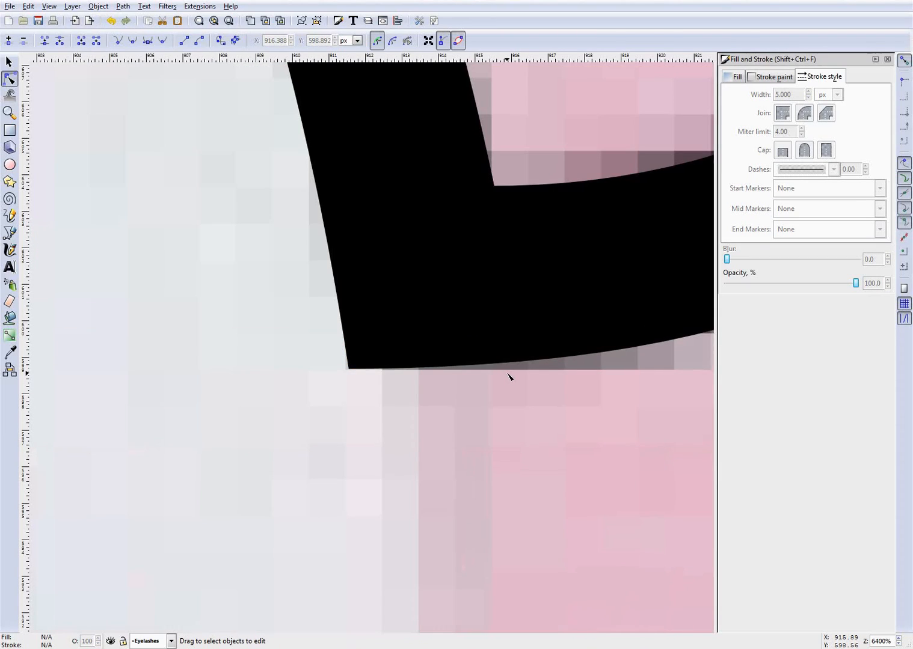
pyautogui.scroll(4, 607, 373)
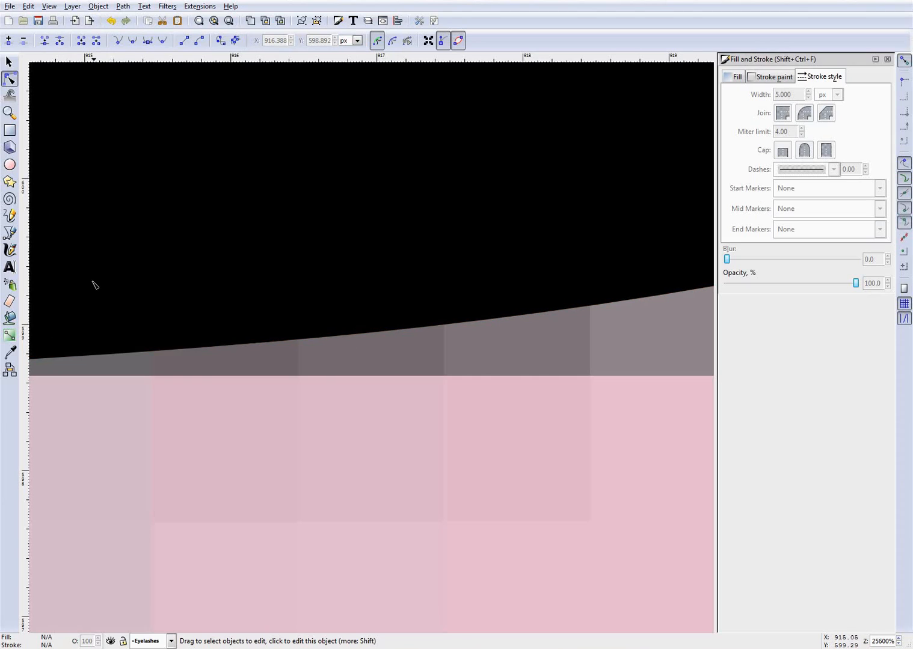
pyautogui.scroll(-12, 424, 450)
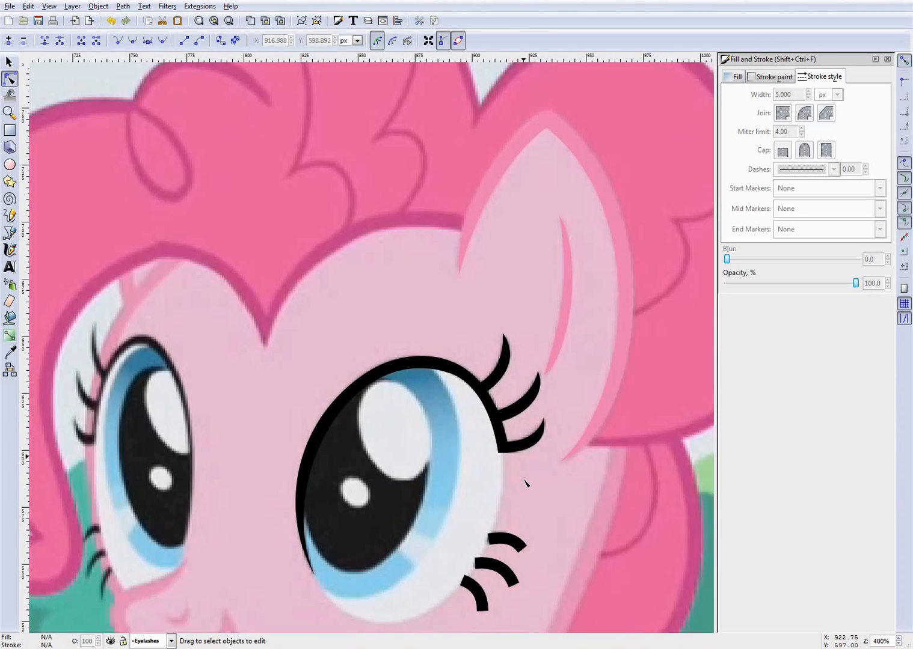
pyautogui.hotkey('ctrl', 's')
pyautogui.scroll(-1, 537, 482)
# Convert the uppermost lower lash's stroke to a path and hide the Eyelashes layer
pyautogui.scroll(3, 540, 494)
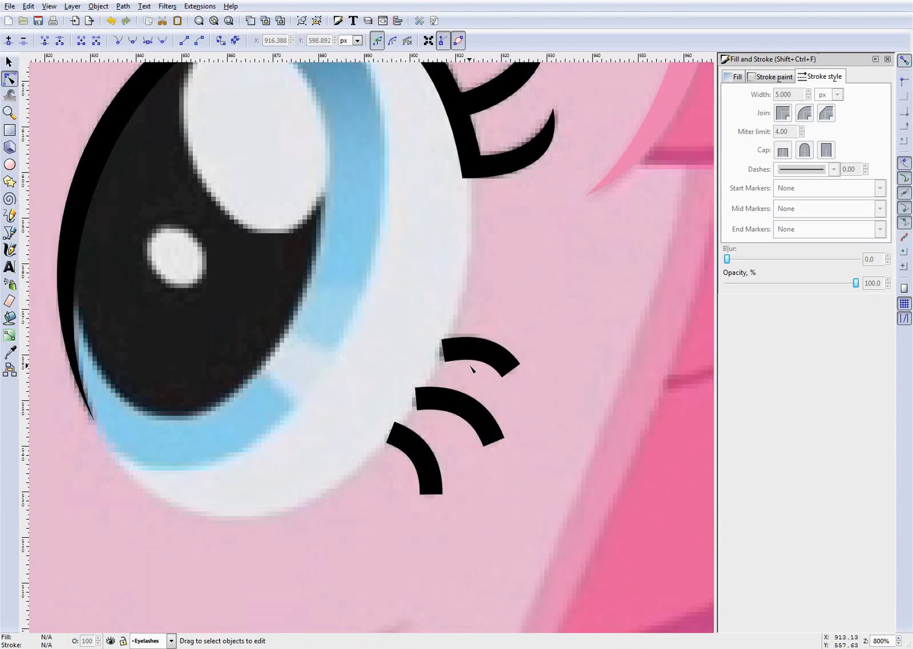
pyautogui.scroll(2, 494, 400)
pyautogui.click(490, 319)
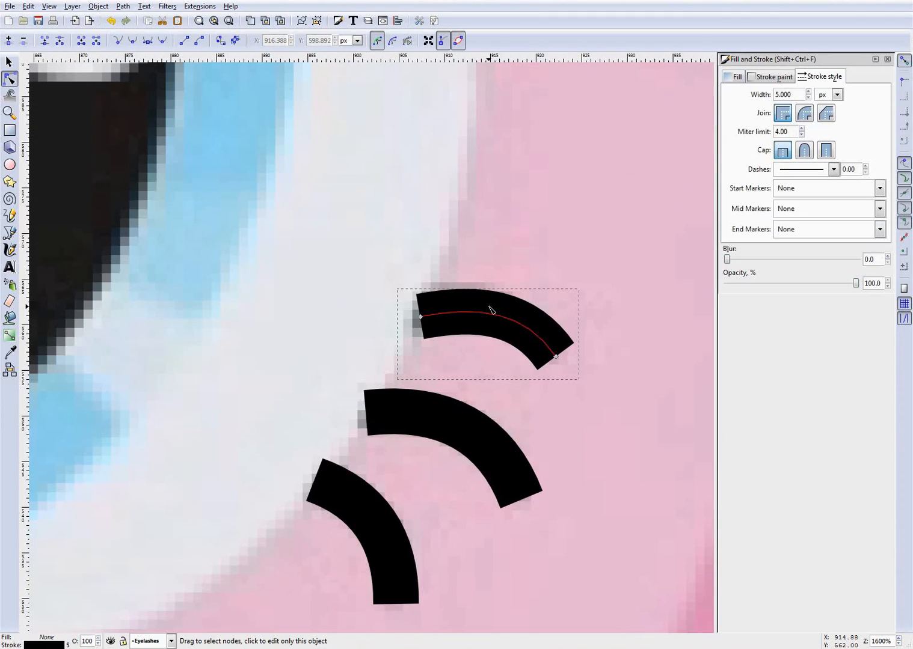
pyautogui.scroll(2, 539, 411)
pyautogui.click(110, 640)
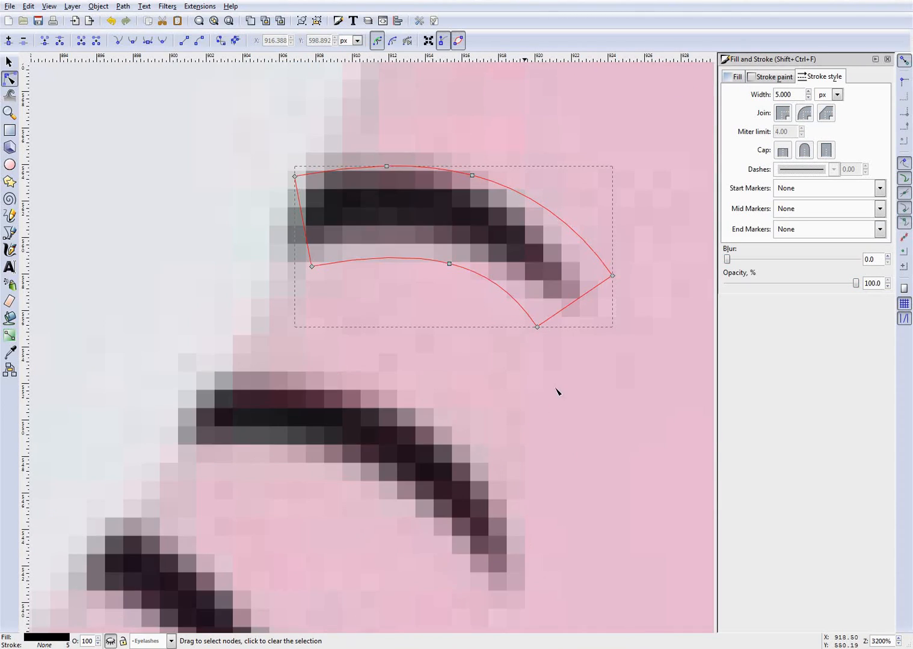
# Delete the uppermost lower lash's outer tip node and middle nodes, and move the remaining tip node to the reference point
pyautogui.scroll(3, 618, 371)
pyautogui.moveTo(552, 372); pyautogui.dragTo(529, 366)
pyautogui.press('Delete')
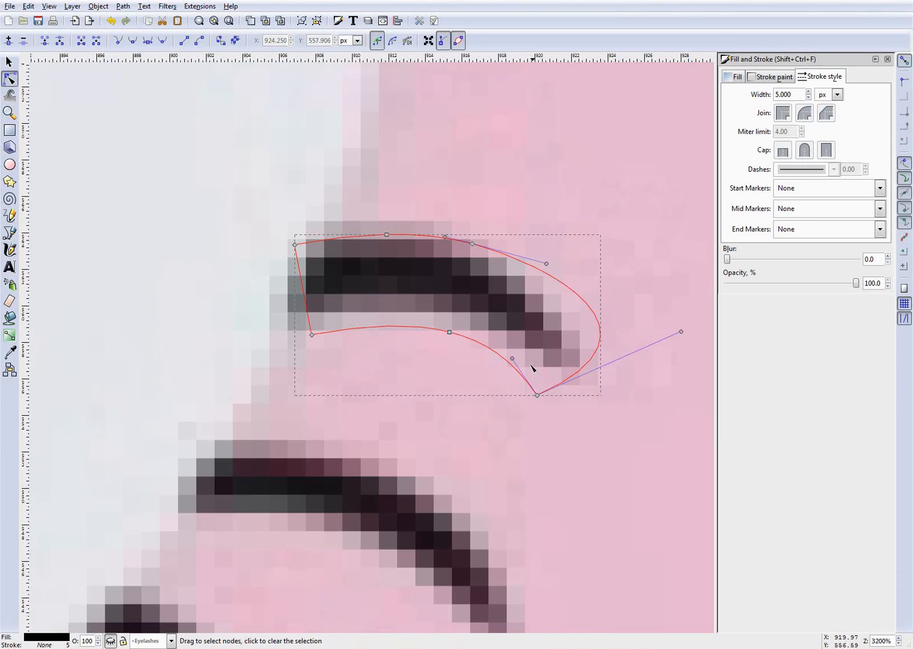
pyautogui.moveTo(358, 200); pyautogui.dragTo(585, 380)
pyautogui.press('Delete')
# Move the uppermost lower lash's lower base node to about X 907.3, Y 559.2 px, bend both edges to the reference, and show the layer
pyautogui.moveTo(312, 335); pyautogui.dragTo(304, 322)
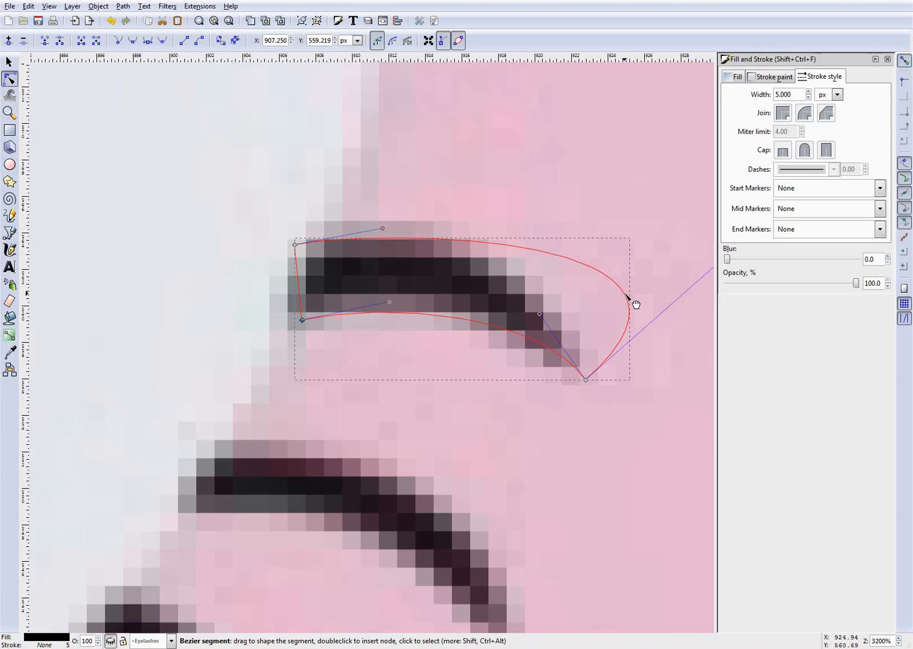
pyautogui.moveTo(633, 305); pyautogui.dragTo(543, 293)
pyautogui.moveTo(463, 323); pyautogui.dragTo(454, 316)
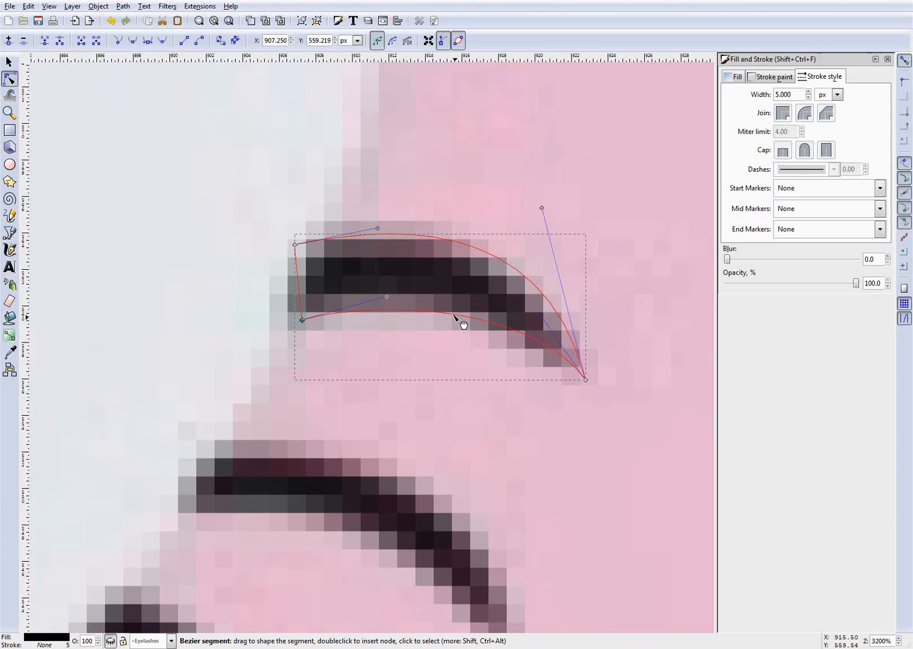
pyautogui.scroll(-1, 188, 593)
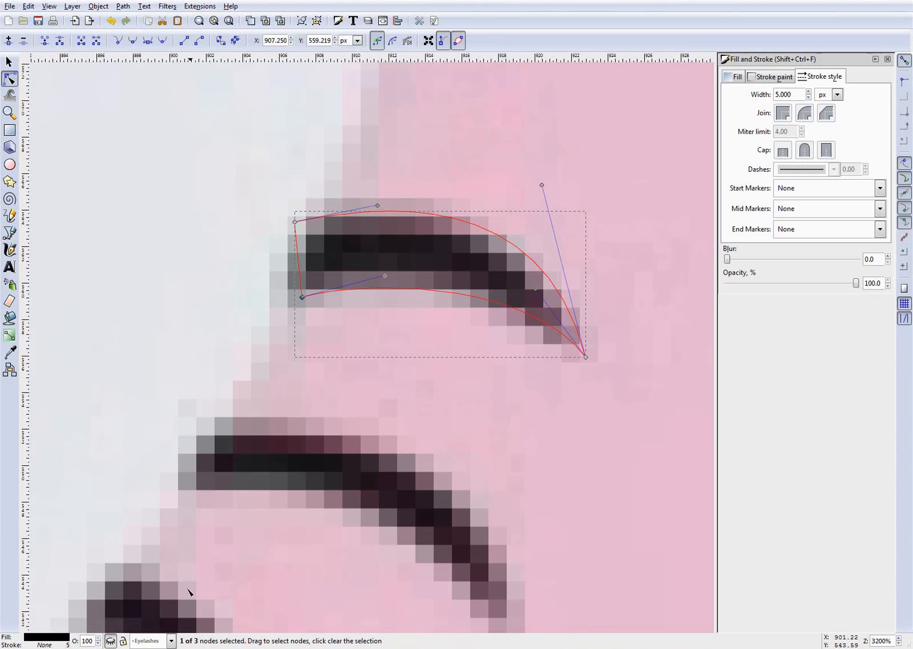
pyautogui.click(111, 641)
pyautogui.click(611, 424)
# Convert the middle lower lash's stroke to a path and hide the Eyelashes layer
pyautogui.scroll(-4, 611, 424)
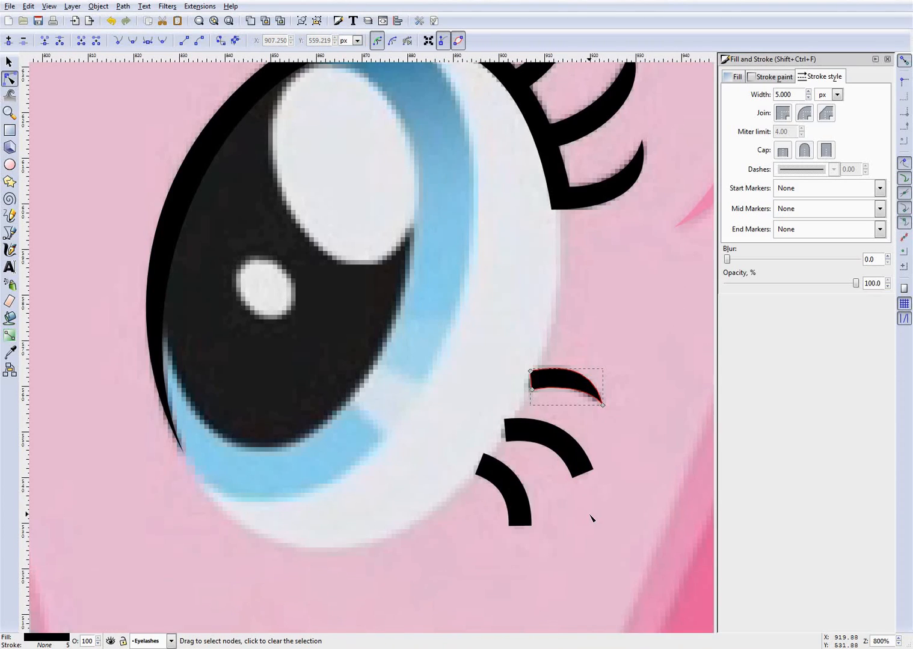
pyautogui.scroll(2, 591, 519)
pyautogui.click(534, 378)
pyautogui.scroll(2, 586, 429)
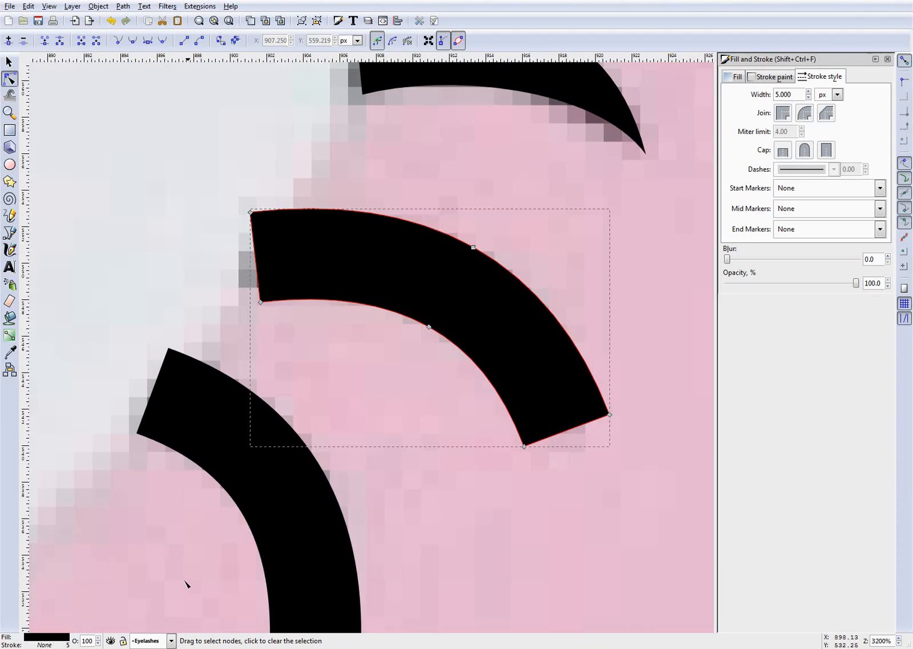
pyautogui.click(110, 641)
# Delete the middle lower lash's outer tip node and both middle nodes, and move the remaining tip node toward the reference tip
pyautogui.click(609, 414)
pyautogui.press('Delete')
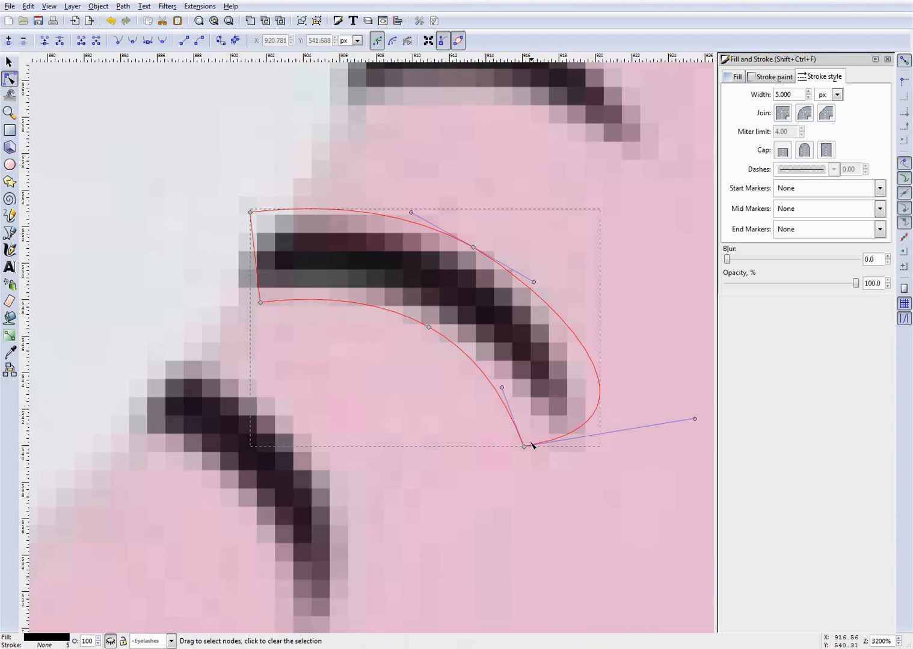
pyautogui.moveTo(524, 447); pyautogui.dragTo(566, 438)
pyautogui.moveTo(493, 370); pyautogui.dragTo(431, 316)
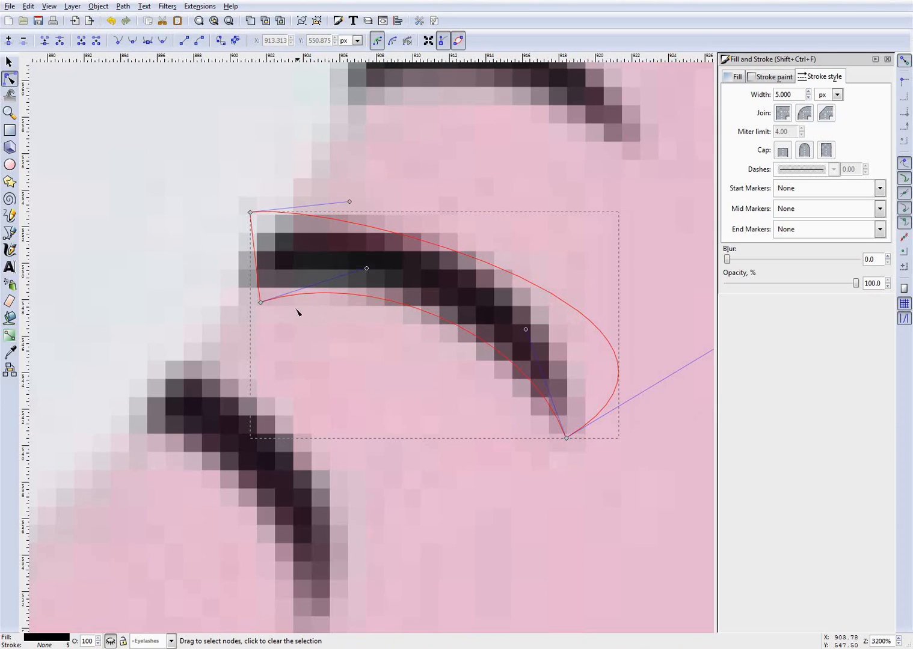
# Adjust the middle lower lash's lower base node and tip node, and bend its inner and outer edges to fit the reference
pyautogui.moveTo(260, 302); pyautogui.dragTo(251, 291)
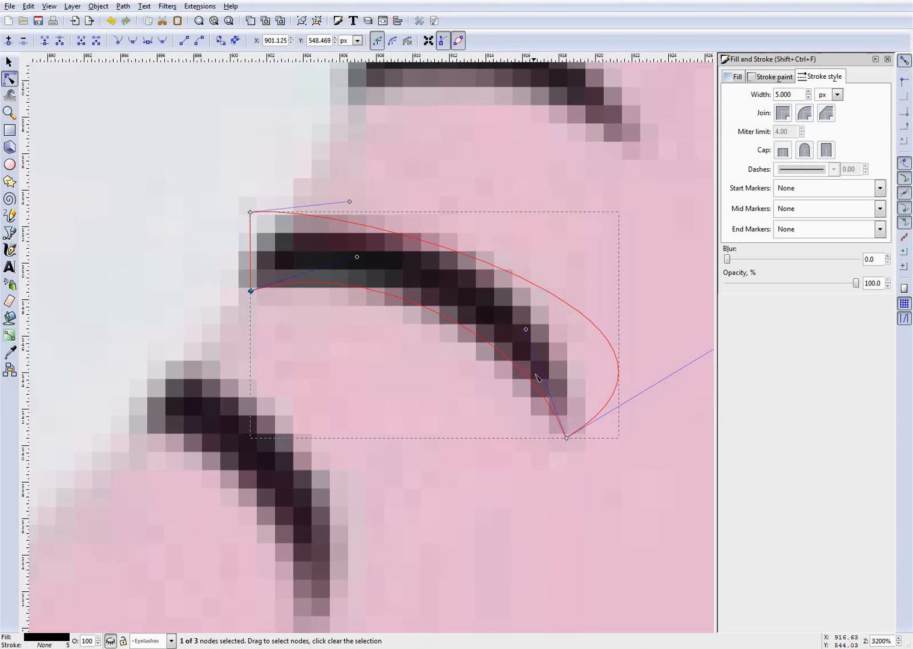
pyautogui.moveTo(564, 437); pyautogui.dragTo(558, 449)
pyautogui.moveTo(458, 333); pyautogui.dragTo(466, 325)
pyautogui.moveTo(413, 306); pyautogui.dragTo(439, 334)
pyautogui.moveTo(532, 389); pyautogui.dragTo(525, 387)
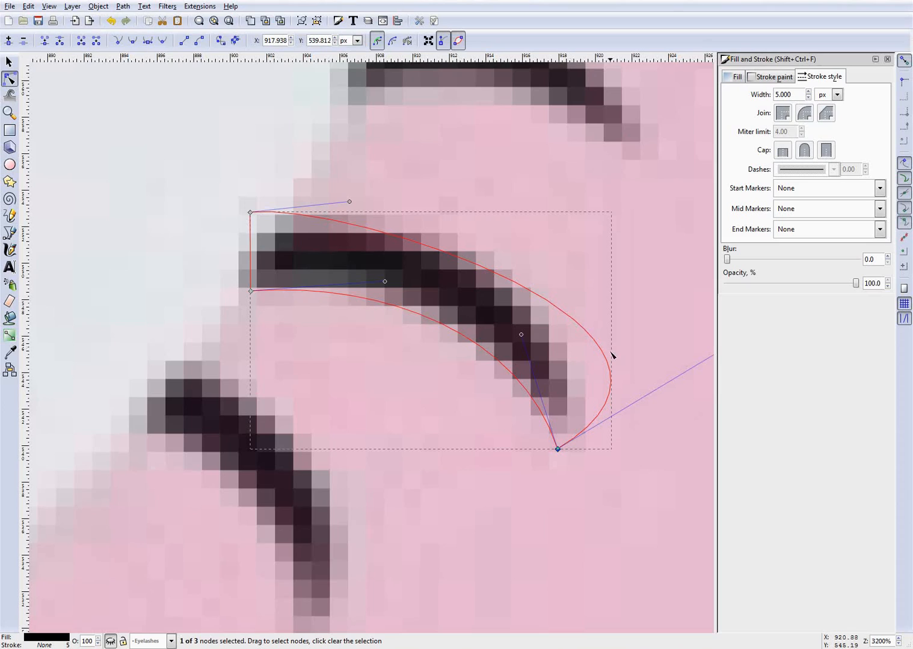
pyautogui.moveTo(612, 365); pyautogui.dragTo(548, 326)
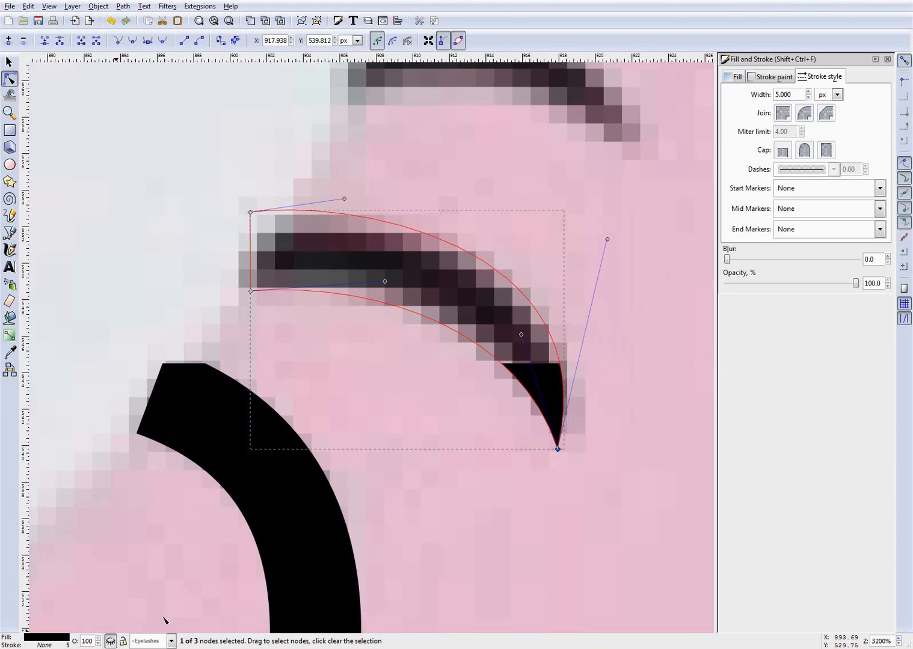
# Convert the bottommost lower lash's stroke to a path and hide the Eyelashes layer
pyautogui.scroll(-4, 418, 503)
pyautogui.scroll(2, 418, 439)
pyautogui.click(417, 434)
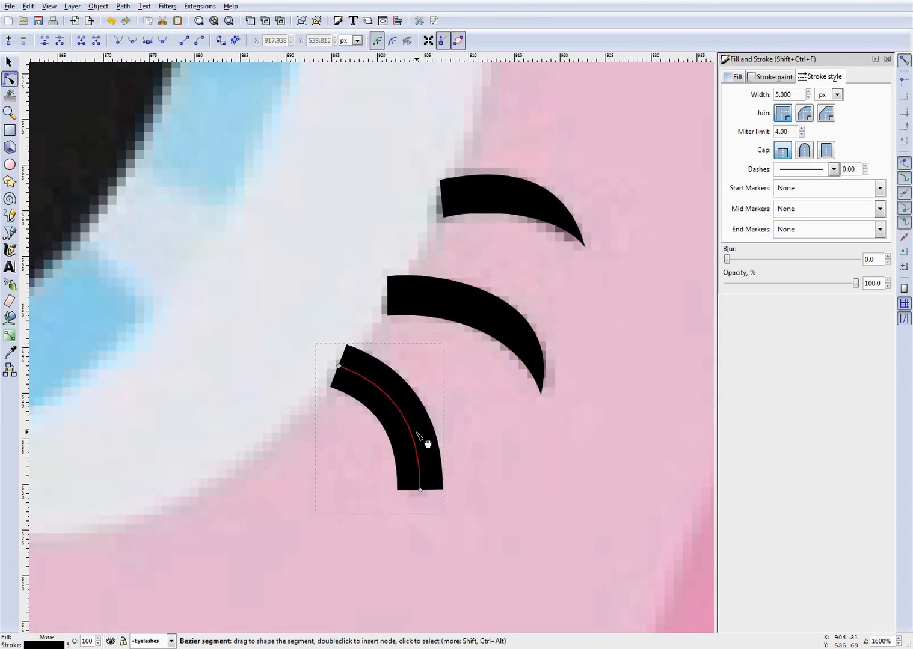
pyautogui.hotkey('ctrl', 'alt', 'c')
pyautogui.scroll(2, 387, 461)
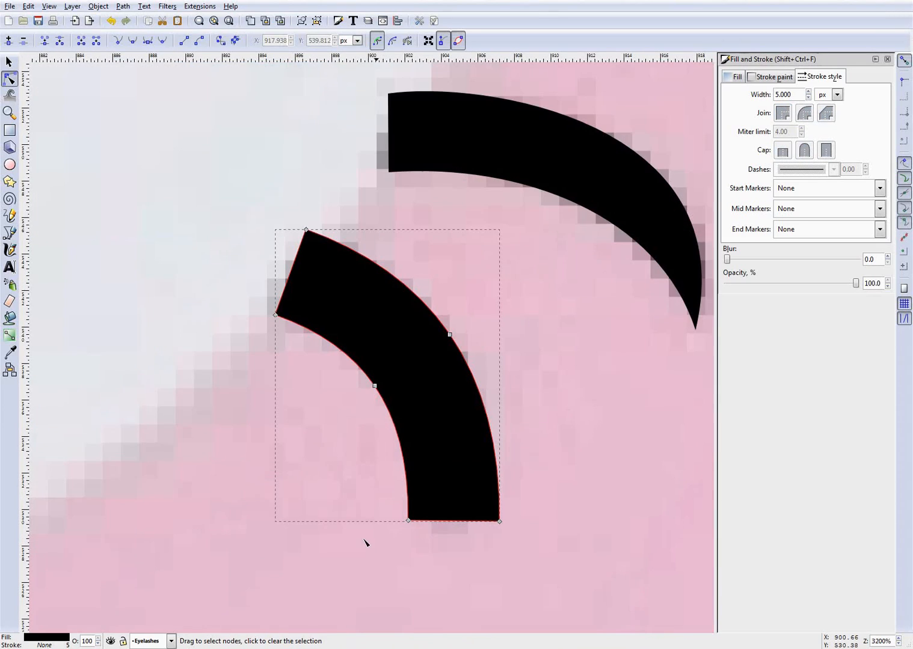
pyautogui.click(109, 642)
# Delete the bottommost lower lash's outer tip node and both middle nodes, and move the remaining tip node to the reference point
pyautogui.scroll(1, 469, 541)
pyautogui.moveTo(560, 515); pyautogui.dragTo(482, 561)
pyautogui.press('Delete')
pyautogui.moveTo(460, 332); pyautogui.dragTo(341, 431)
pyautogui.press('Delete')
pyautogui.moveTo(408, 544); pyautogui.dragTo(443, 555)
# Nudge the bottommost lower lash's lower base node, bend both edges to the reference, and show the Eyelashes layer
pyautogui.moveTo(401, 433); pyautogui.dragTo(409, 425)
pyautogui.moveTo(276, 339); pyautogui.dragTo(281, 336)
pyautogui.moveTo(529, 488); pyautogui.dragTo(484, 434)
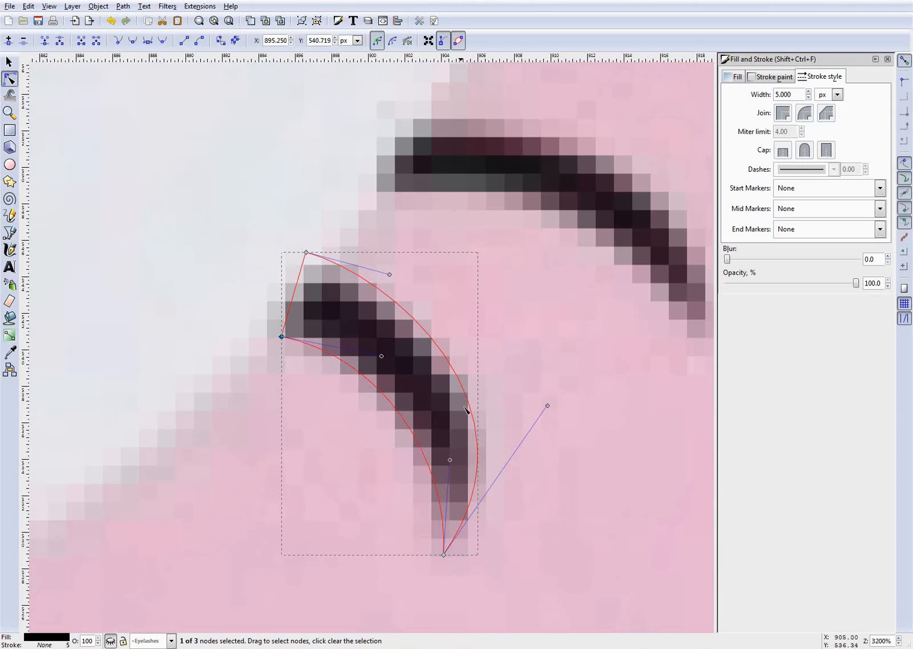
pyautogui.moveTo(465, 395); pyautogui.dragTo(471, 393)
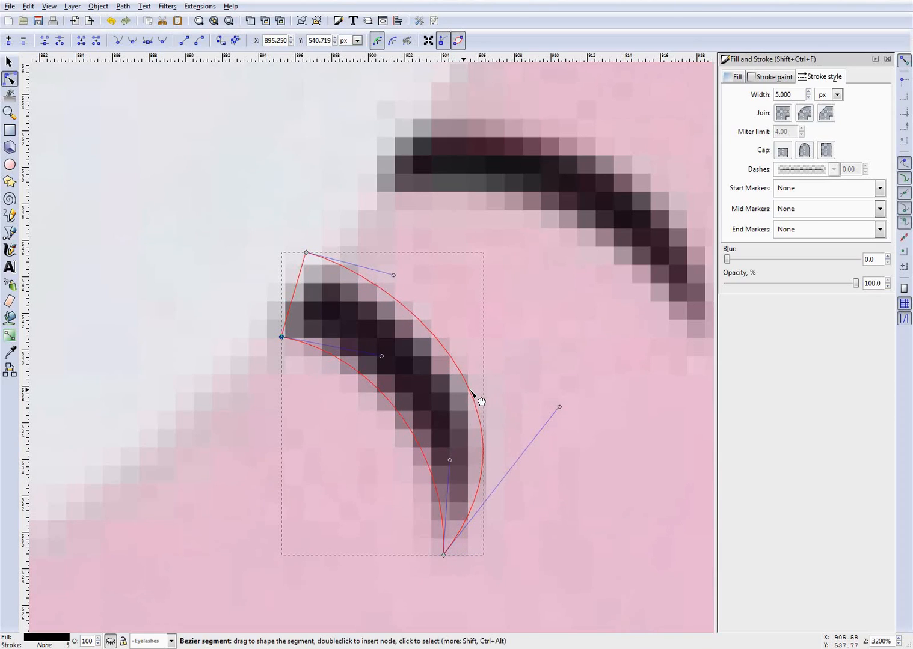
pyautogui.click(111, 641)
pyautogui.click(249, 477)
# Look over the whole set of tapered lashes around the eye and save the document
pyautogui.scroll(-6, 271, 483)
pyautogui.click(264, 522)
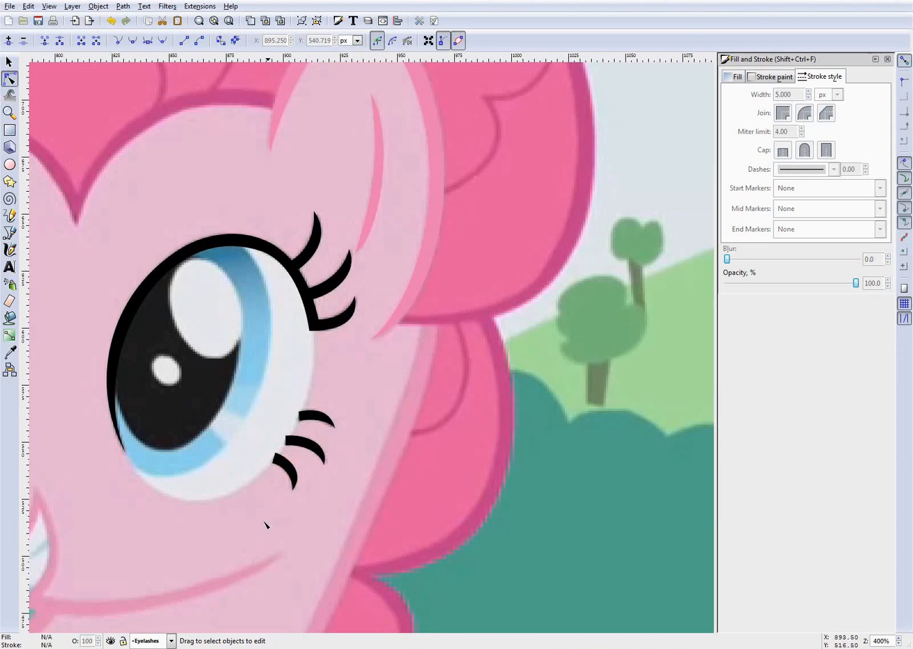
pyautogui.scroll(2, 100, 511)
pyautogui.hotkey('ctrl', 's')
pyautogui.scroll(-1, 100, 511)
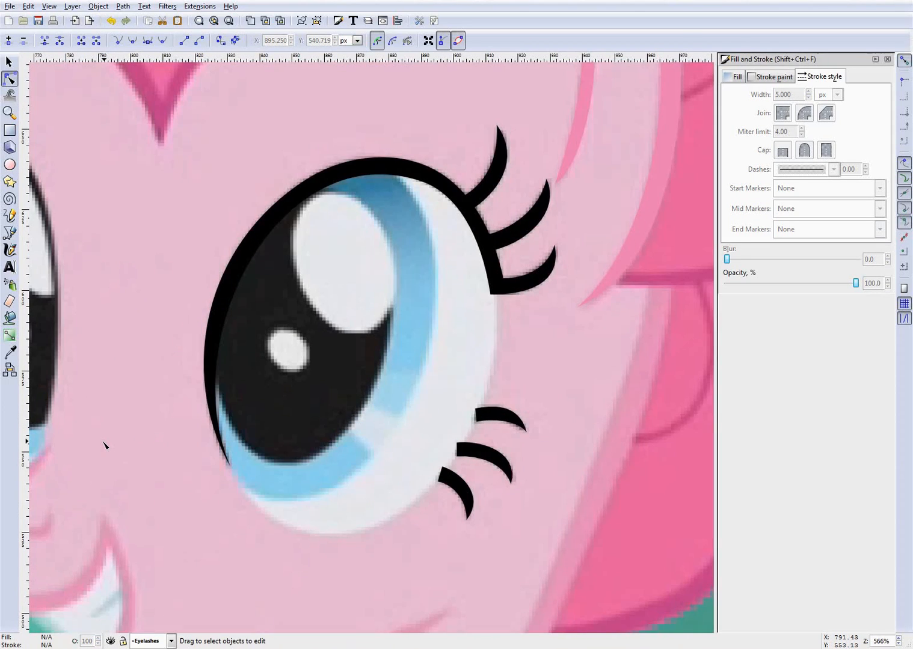
# Make the Eyes layer current and show it beneath the lashes
pyautogui.moveTo(41, 430); pyautogui.dragTo(59, 434)
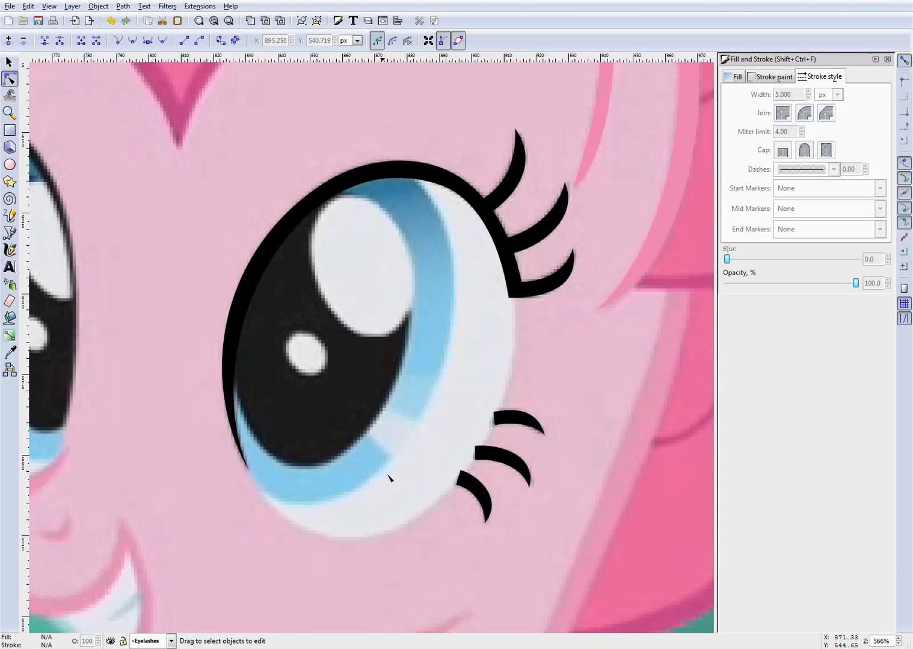
pyautogui.scroll(-1, 395, 479)
pyautogui.click(150, 641)
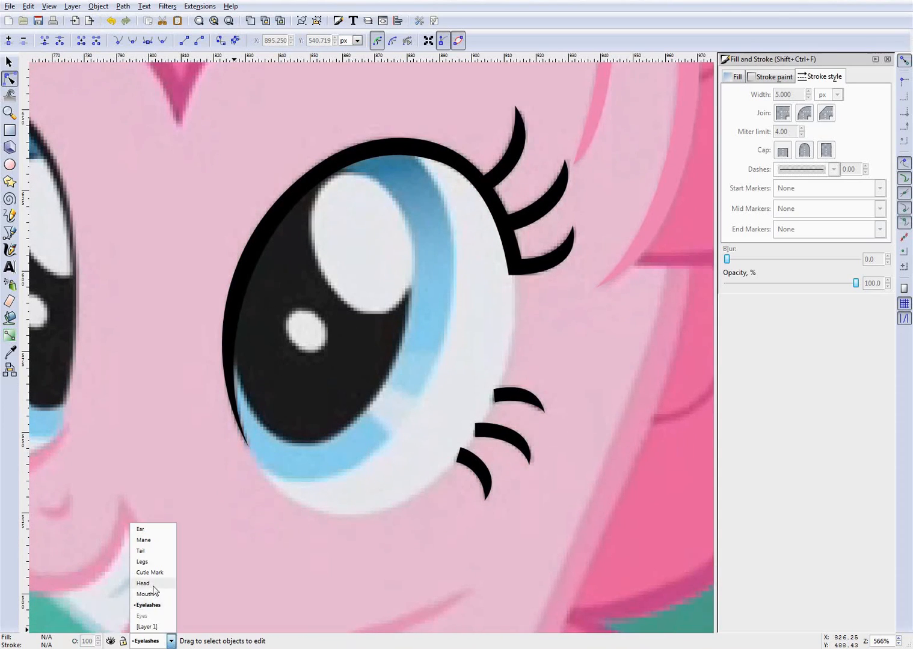
pyautogui.click(150, 618)
pyautogui.click(110, 642)
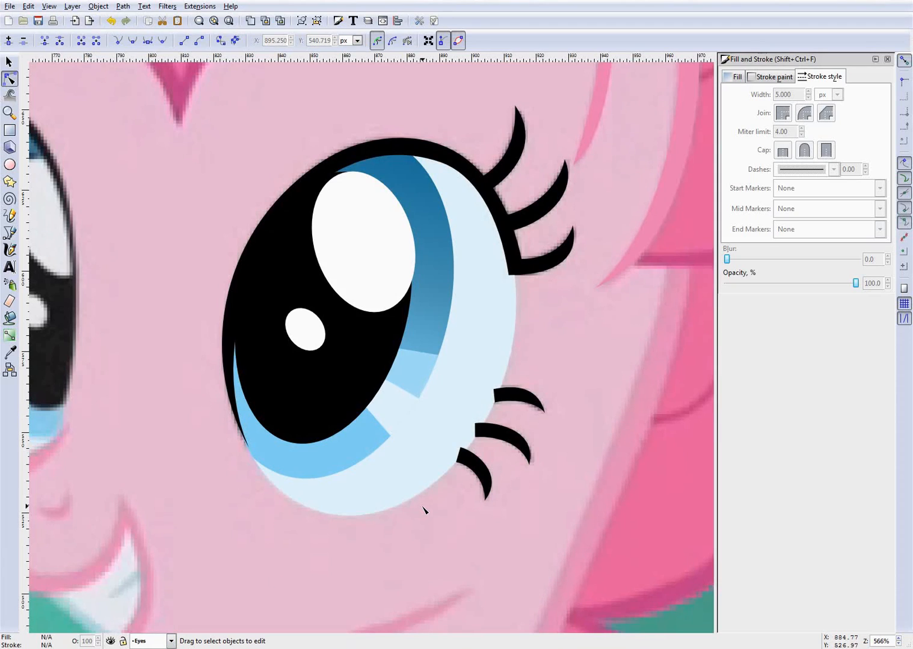
# Move the eye outline's lower tip node onto the edge of the eye shape, at about X 830.8, Y 544.9 px
pyautogui.scroll(-1, 427, 509)
pyautogui.scroll(2, 297, 517)
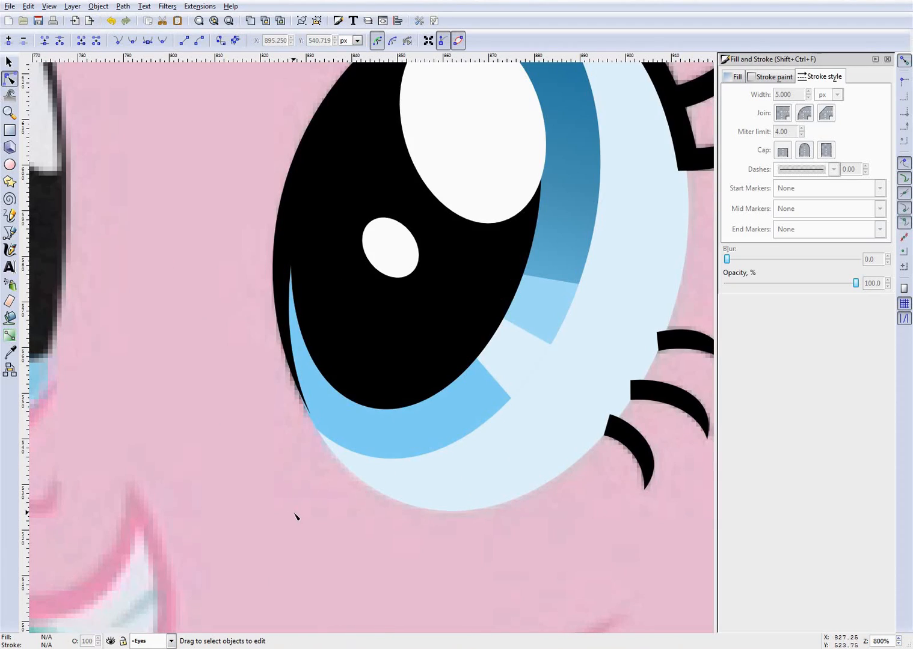
pyautogui.click(293, 361)
pyautogui.scroll(4, 290, 432)
pyautogui.scroll(1, 353, 361)
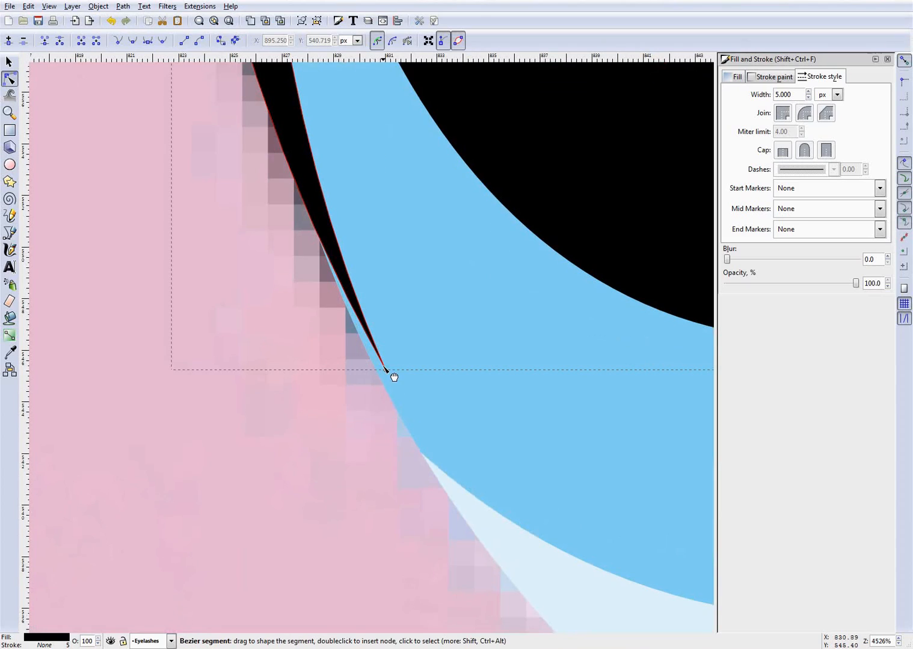
pyautogui.moveTo(386, 372); pyautogui.dragTo(380, 379)
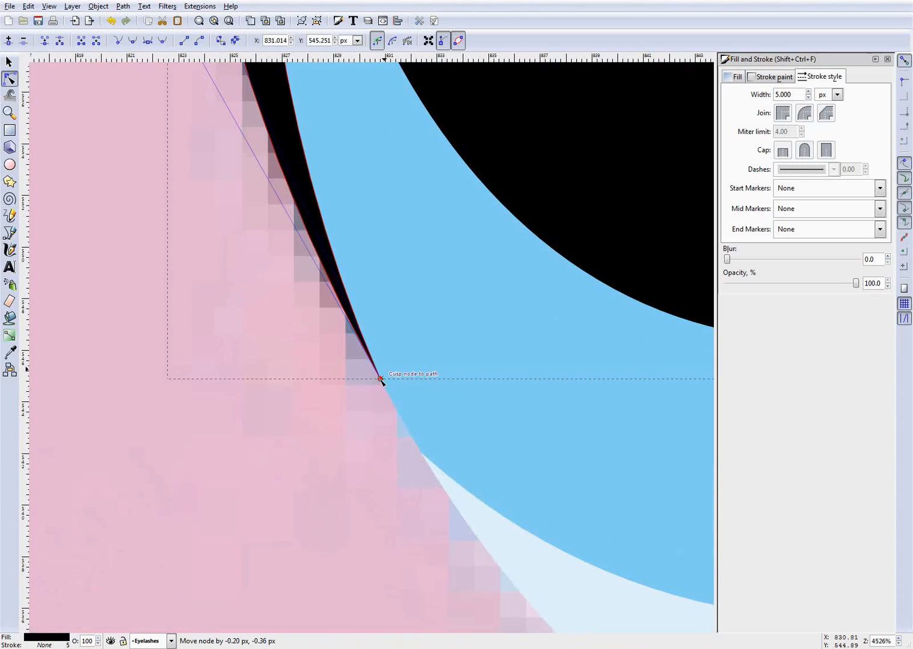
pyautogui.click(370, 412)
pyautogui.scroll(2, 371, 411)
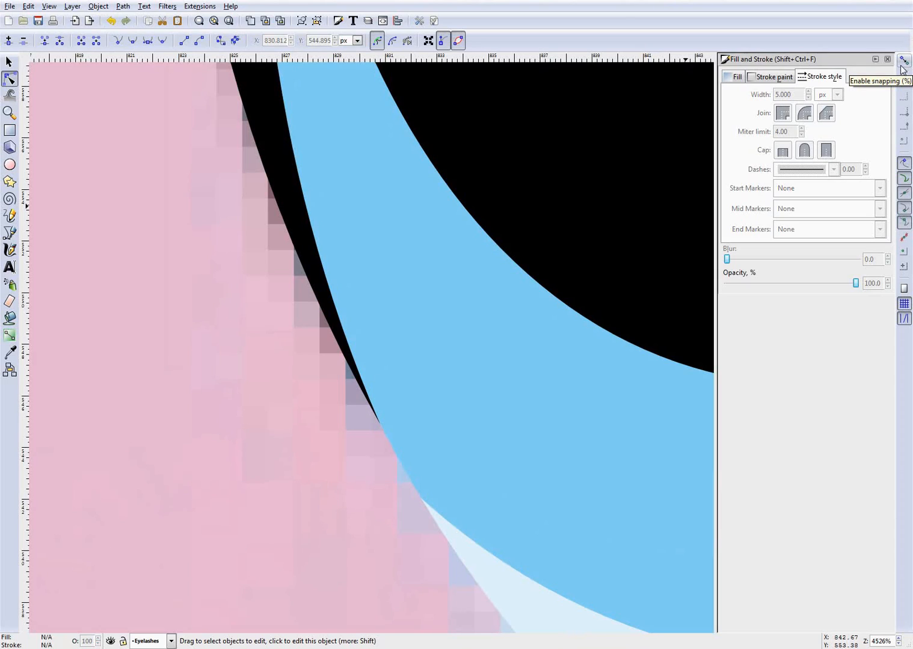
# Compare the whole vector eye with the reference by hiding and re-showing the Eyes and Eyelashes layers
pyautogui.scroll(1, 316, 472)
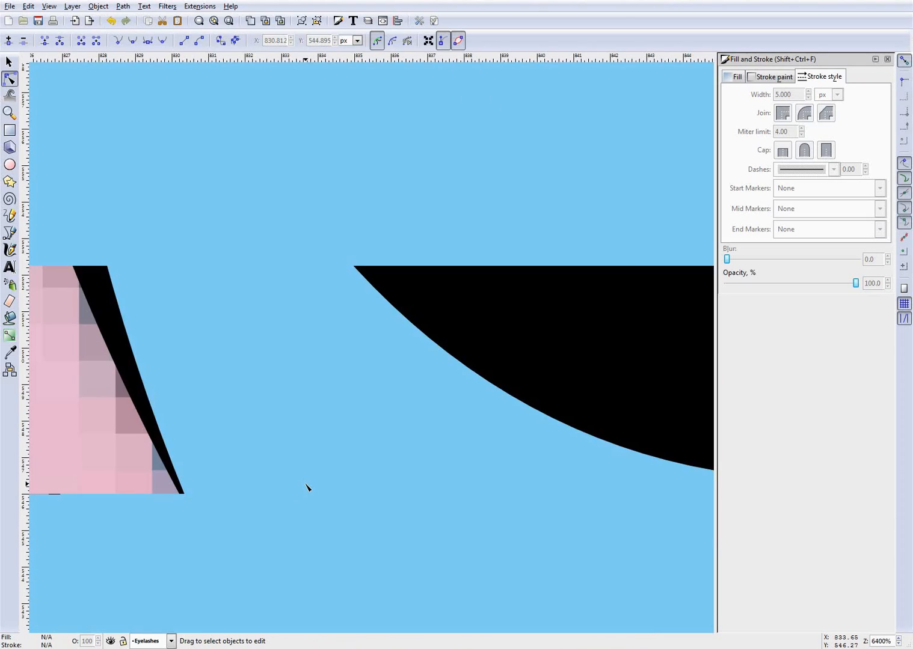
pyautogui.scroll(3, 105, 574)
pyautogui.scroll(-10, 289, 478)
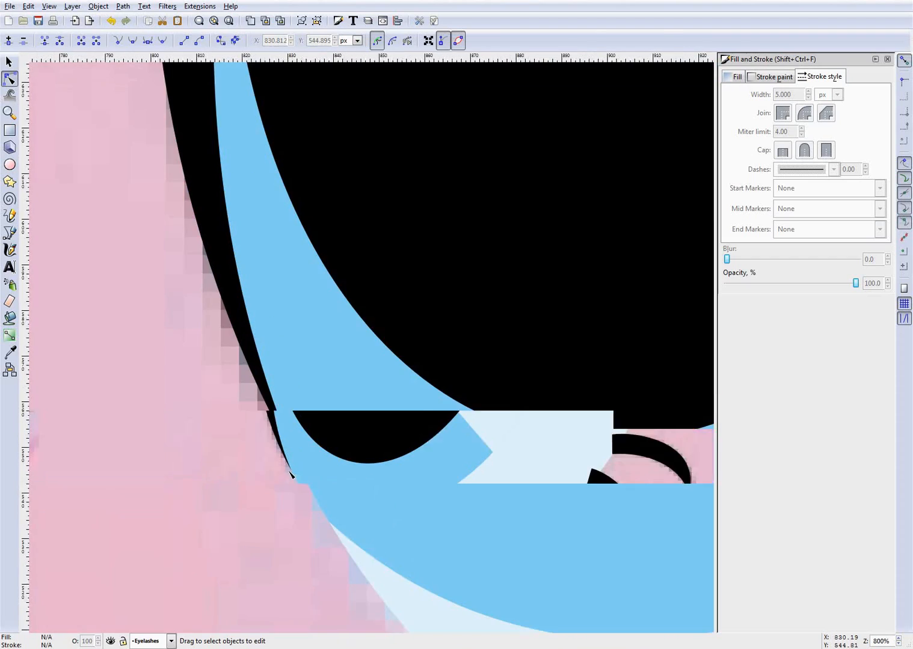
pyautogui.click(111, 642)
pyautogui.click(110, 642)
pyautogui.click(150, 641)
pyautogui.click(149, 617)
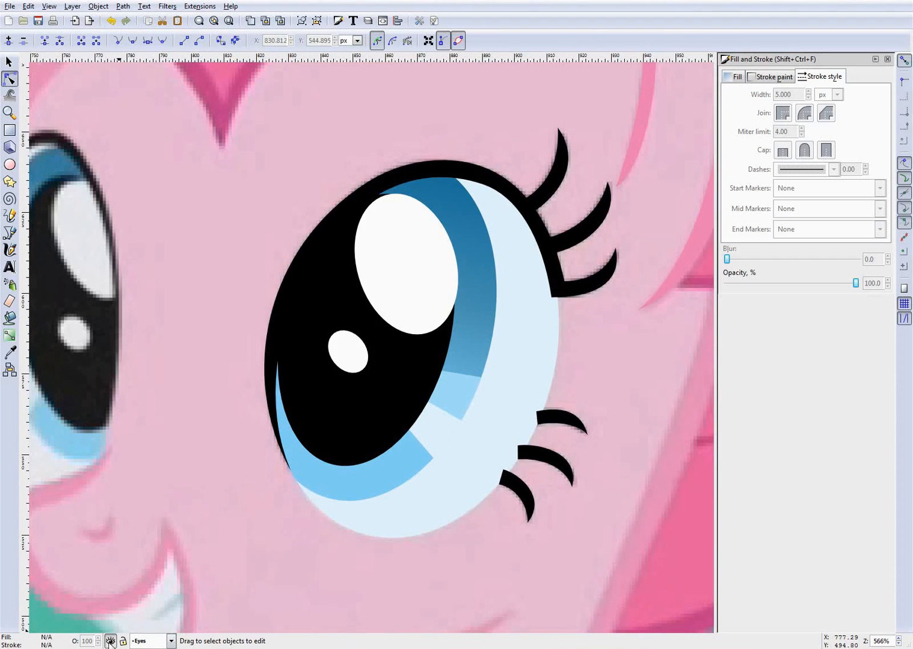
pyautogui.click(110, 642)
pyautogui.click(150, 642)
pyautogui.click(148, 605)
pyautogui.click(110, 642)
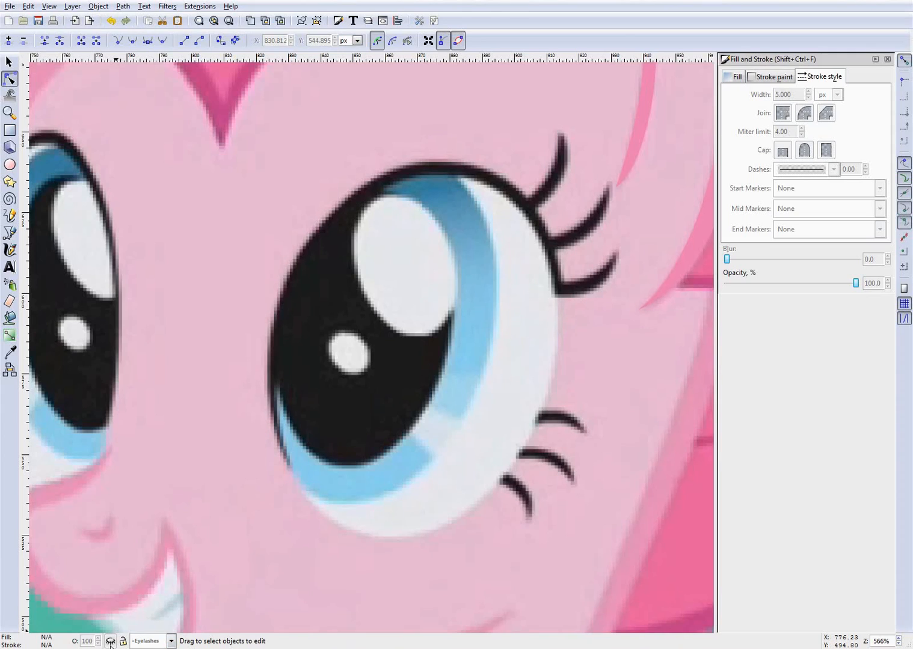
pyautogui.click(110, 642)
pyautogui.click(150, 641)
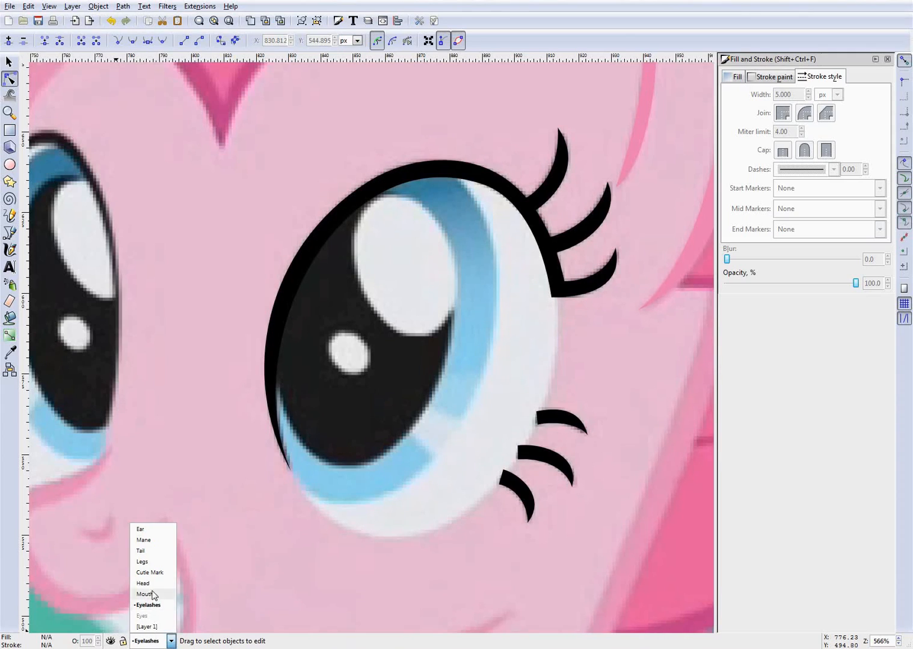
pyautogui.click(148, 617)
pyautogui.click(110, 642)
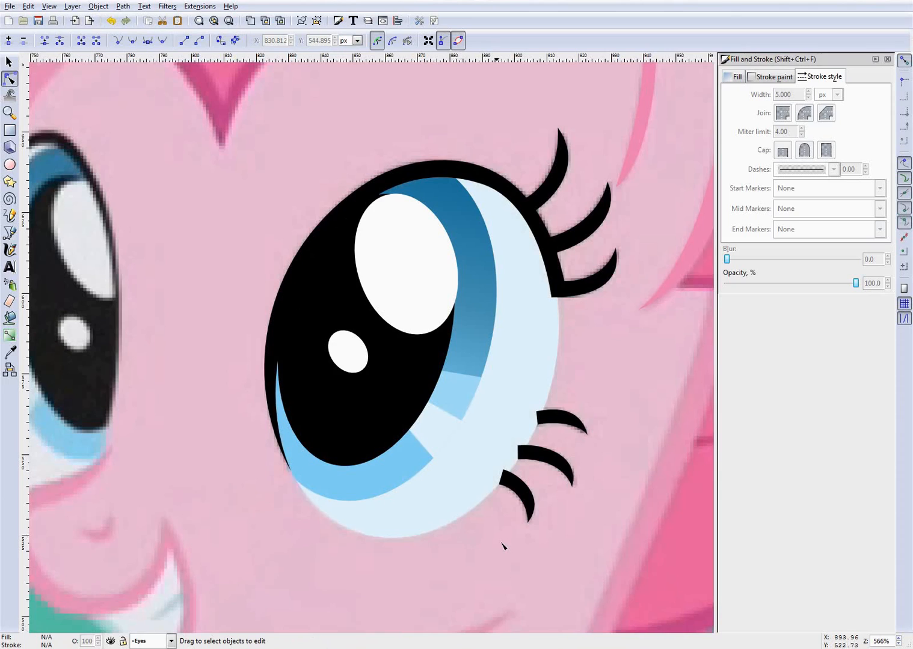
# Examine the upper outline's outer end at the lowest upper lash against the reference, hiding and re-showing both eye layers
pyautogui.scroll(3, 502, 545)
pyautogui.scroll(-4, 564, 434)
pyautogui.scroll(2, 648, 448)
pyautogui.scroll(2, 576, 430)
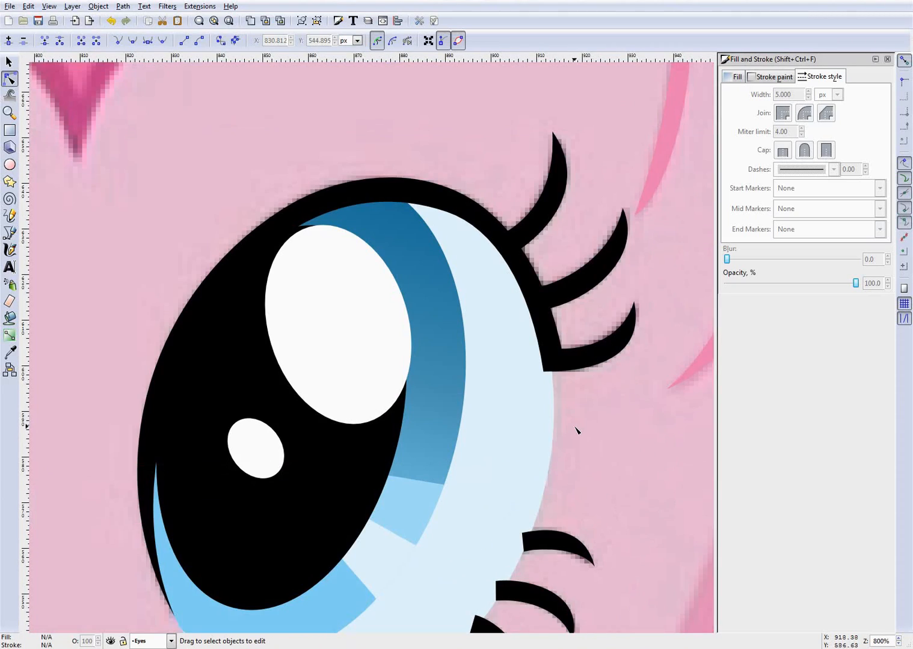
pyautogui.scroll(1, 592, 419)
pyautogui.click(110, 641)
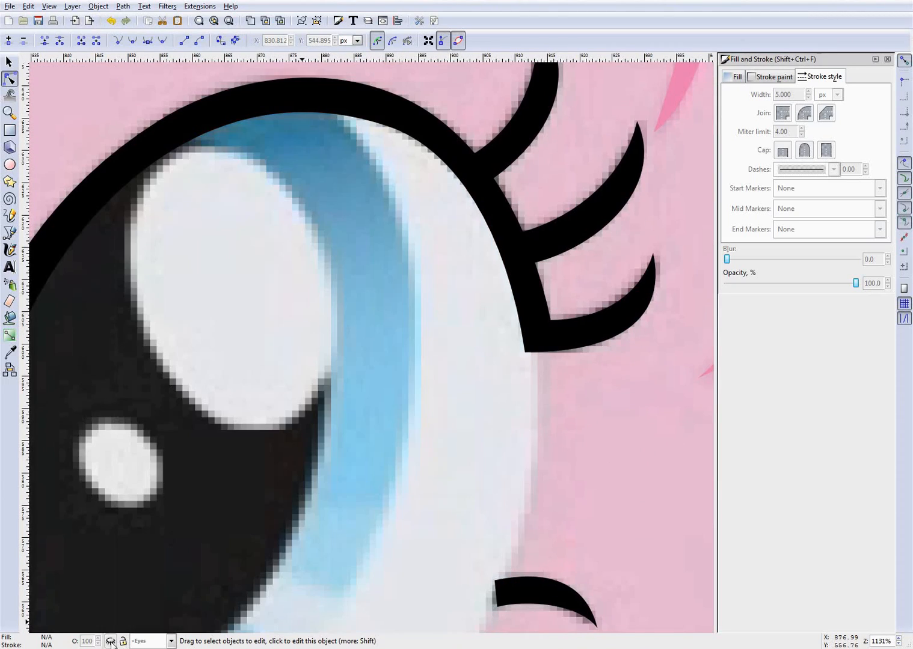
pyautogui.click(170, 642)
pyautogui.click(158, 606)
pyautogui.click(110, 642)
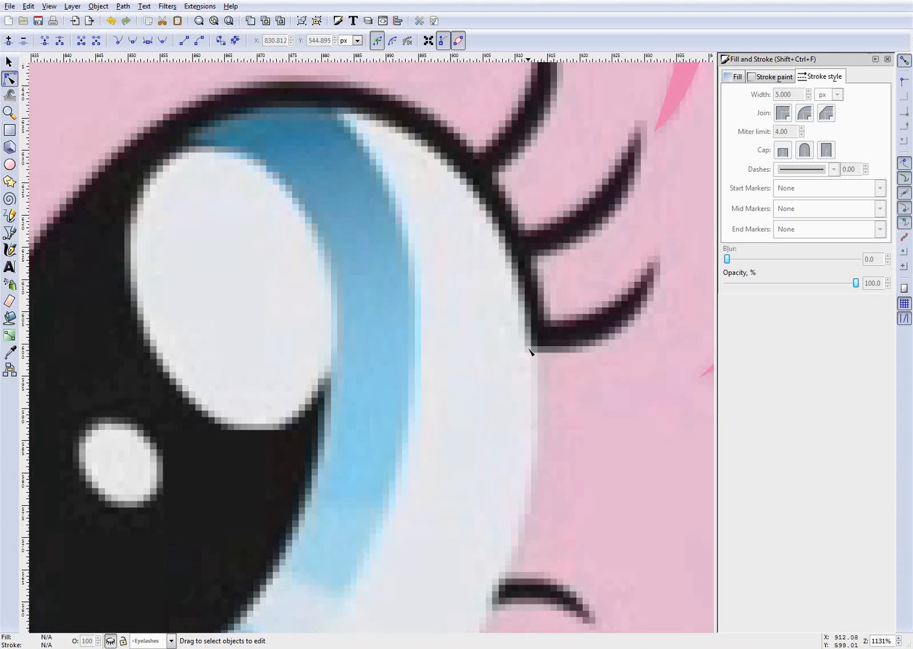
pyautogui.click(110, 641)
pyautogui.click(170, 642)
pyautogui.click(137, 617)
pyautogui.click(110, 642)
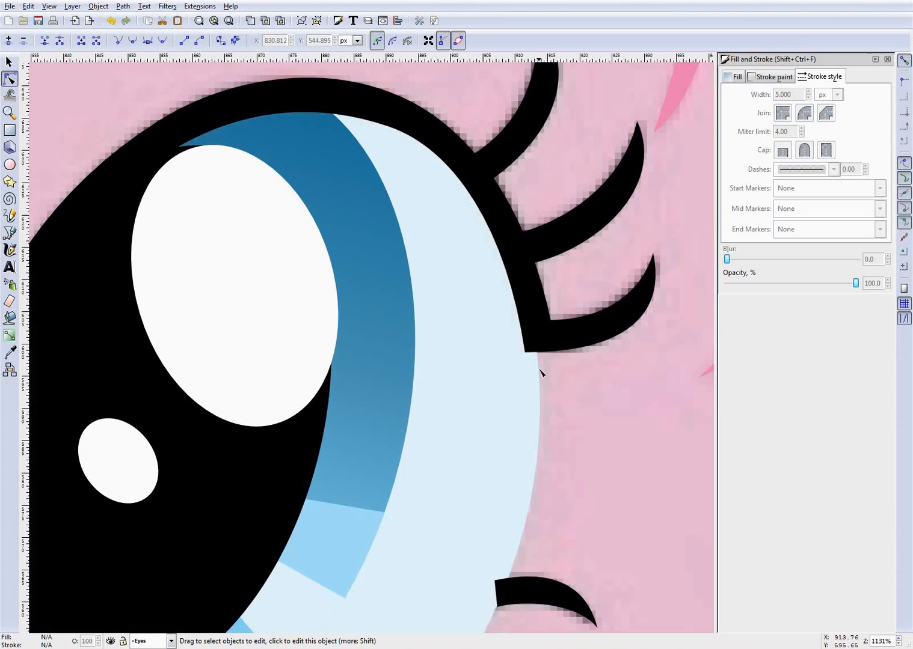
pyautogui.scroll(-3, 540, 373)
pyautogui.scroll(2, 541, 388)
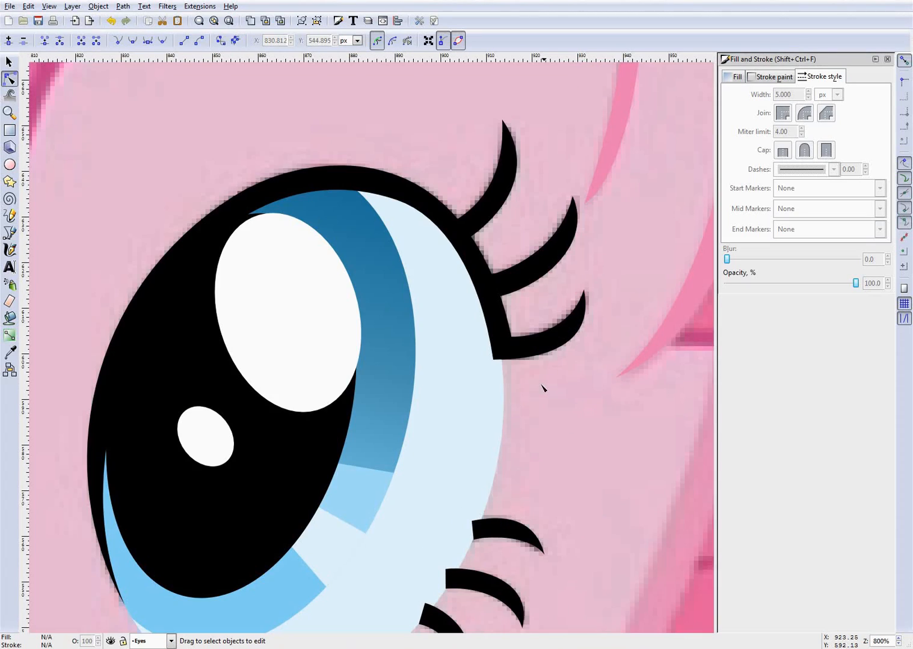
# Move the inner corner node of the upper outline's outer end closer to the eye white's edge, at about X 912.2, Y 598.6 px
pyautogui.scroll(2, 536, 376)
pyautogui.click(467, 335)
pyautogui.scroll(3, 464, 337)
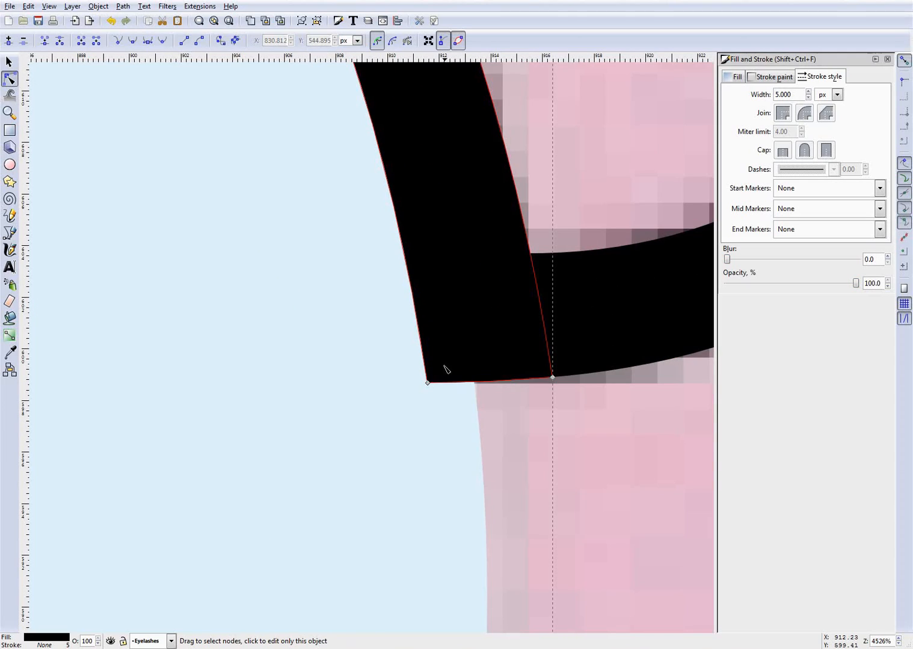
pyautogui.moveTo(428, 383); pyautogui.dragTo(477, 393)
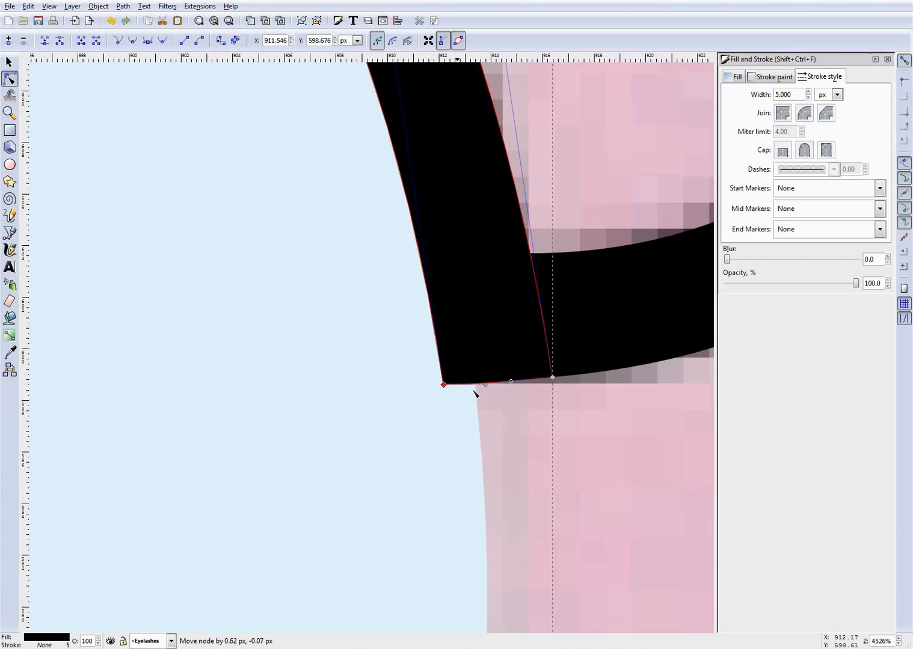
pyautogui.scroll(2, 578, 414)
pyautogui.press('Escape')
pyautogui.click(564, 388)
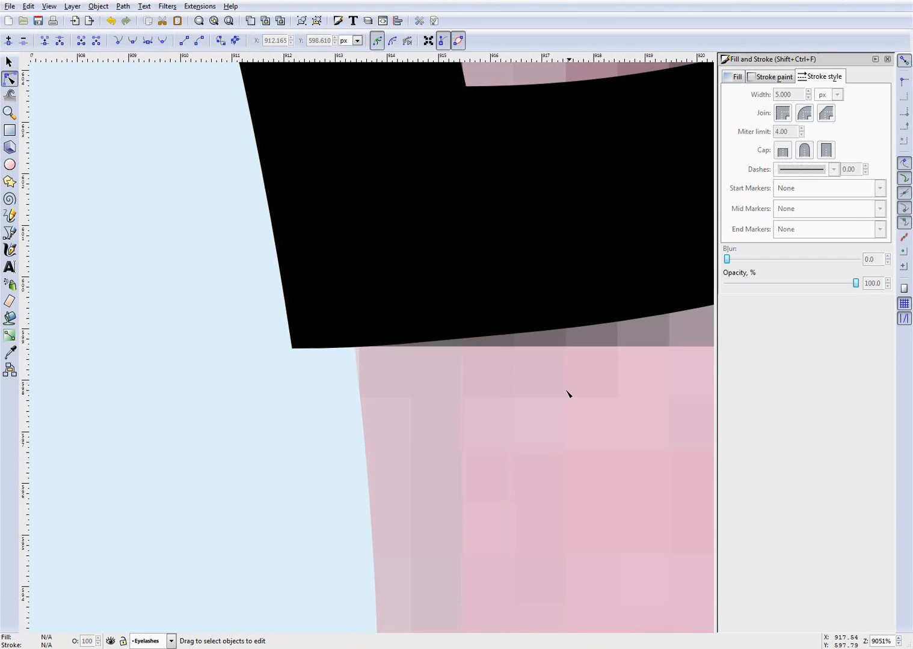
# Turn snapping off and reposition the node on the upper outline's inner edge to about X 889.8, Y 634.5 px
pyautogui.scroll(4, 564, 388)
pyautogui.scroll(-4, 501, 389)
pyautogui.scroll(10, 457, 352)
pyautogui.scroll(-4, 443, 341)
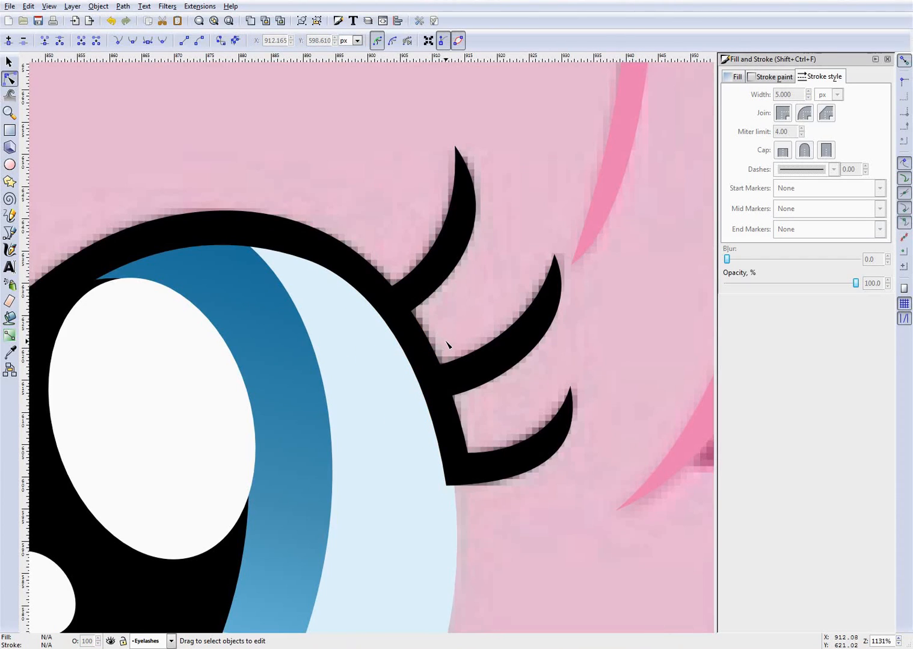
pyautogui.scroll(2, 223, 348)
pyautogui.click(321, 286)
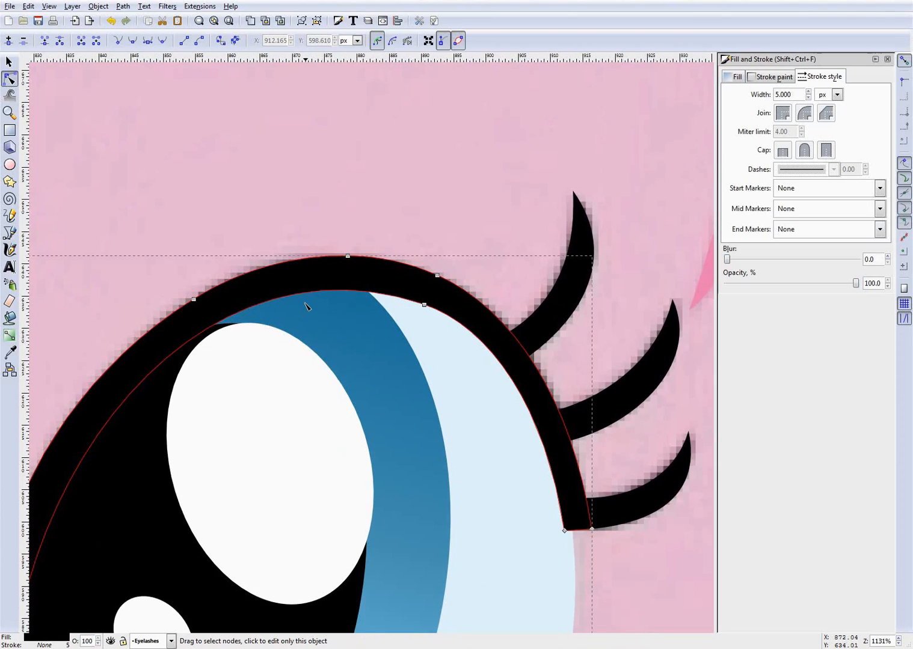
pyautogui.scroll(1, 300, 303)
pyautogui.click(469, 302)
pyautogui.moveTo(470, 303); pyautogui.dragTo(475, 300)
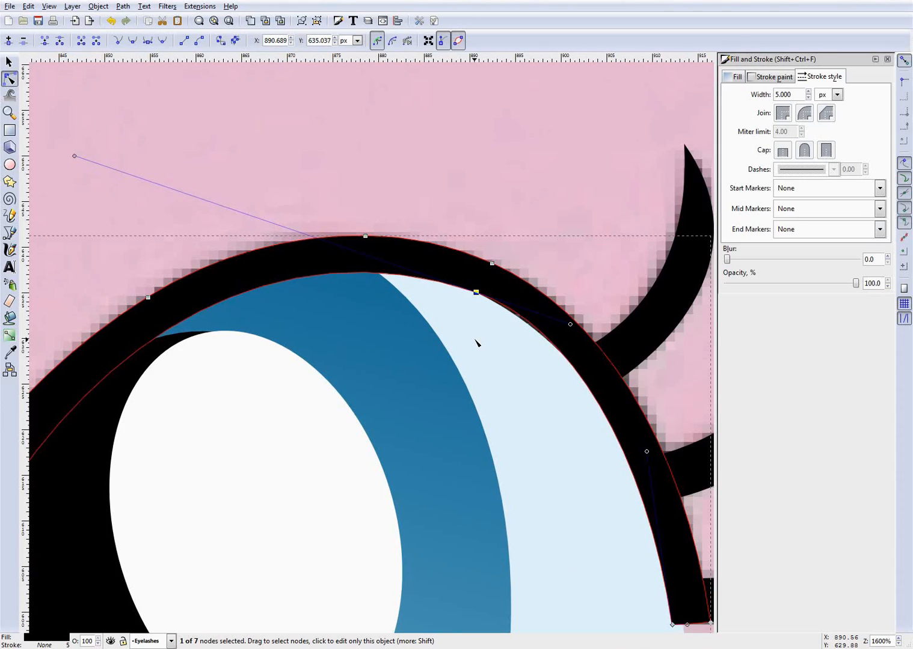
pyautogui.hotkey('shift', '5')
pyautogui.moveTo(476, 294); pyautogui.dragTo(470, 299)
pyautogui.click(500, 229)
pyautogui.click(499, 229)
pyautogui.scroll(-3, 499, 230)
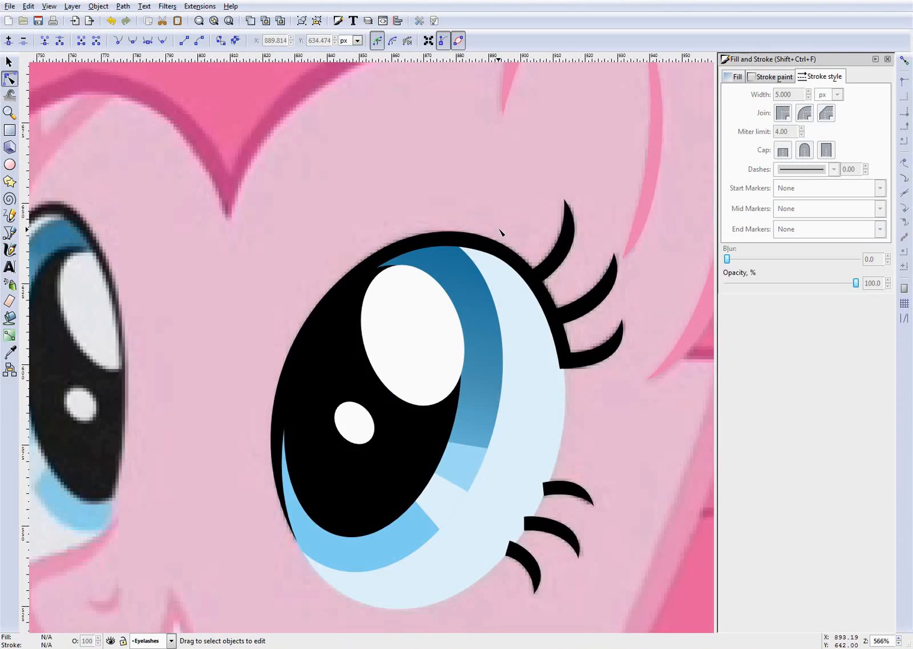
# Fine-tune the upper outline's inner-edge node to about X 889.5, Y 633.9 px and save the document
pyautogui.scroll(1, 587, 375)
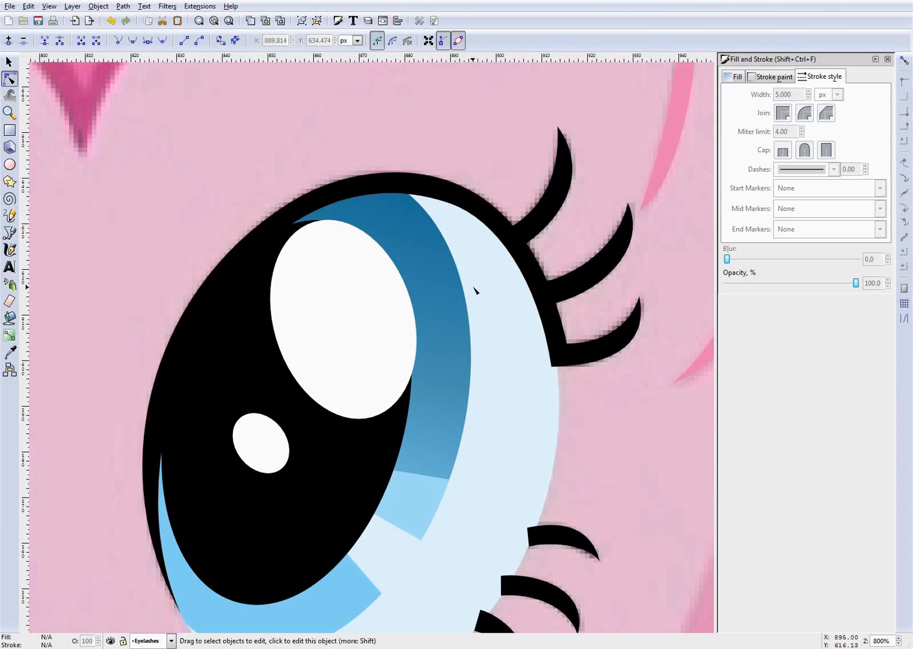
pyautogui.click(422, 223)
pyautogui.scroll(1, 422, 222)
pyautogui.moveTo(462, 195); pyautogui.dragTo(459, 199)
pyautogui.click(502, 105)
pyautogui.scroll(-1, 519, 193)
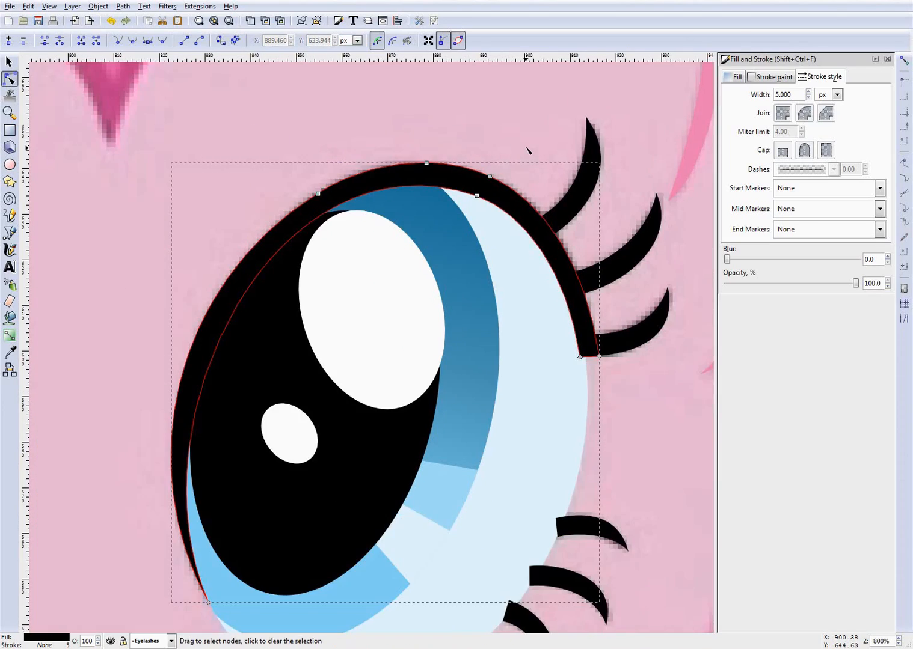
pyautogui.click(527, 147)
pyautogui.scroll(-2, 503, 194)
pyautogui.hotkey('ctrl', 's')
# Turn snapping on and move the topmost lower lash's lower base node onto the eye white's edge, at about X 907.1, Y 559.2 px
pyautogui.scroll(-2, 608, 322)
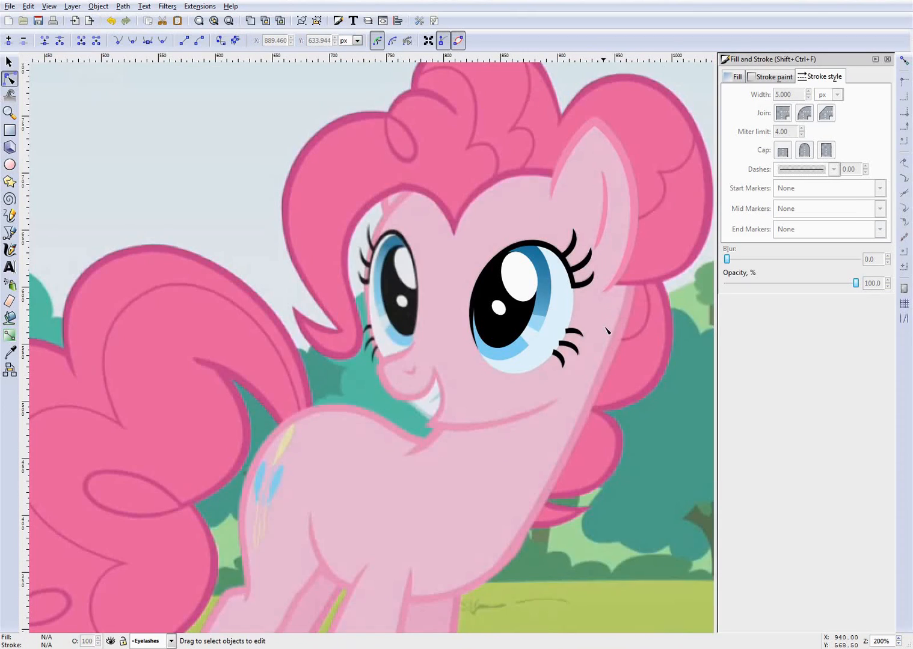
pyautogui.scroll(2, 608, 332)
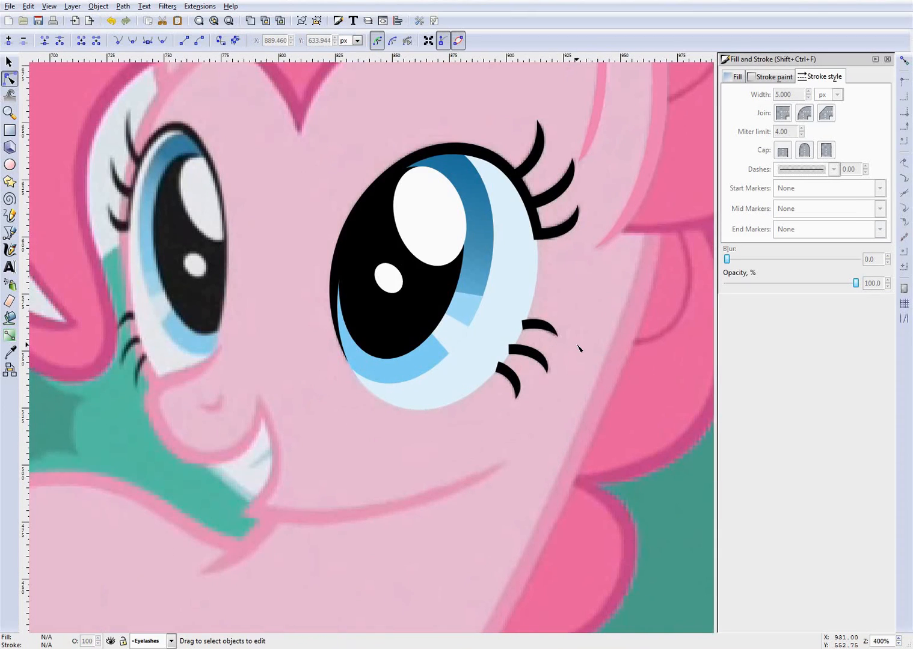
pyautogui.scroll(1, 578, 347)
pyautogui.scroll(3, 549, 318)
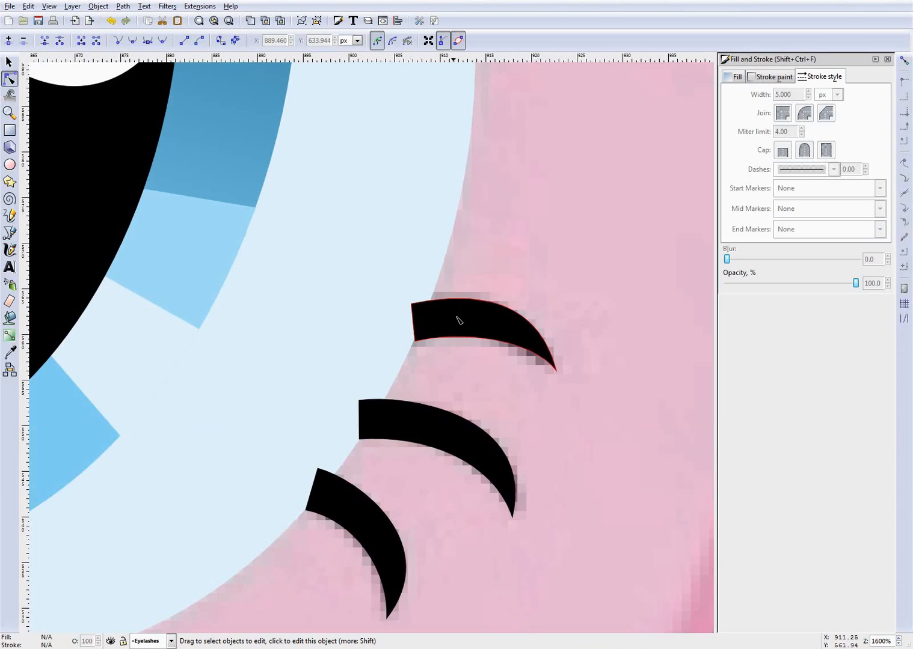
pyautogui.click(458, 320)
pyautogui.scroll(4, 430, 377)
pyautogui.scroll(4, 445, 318)
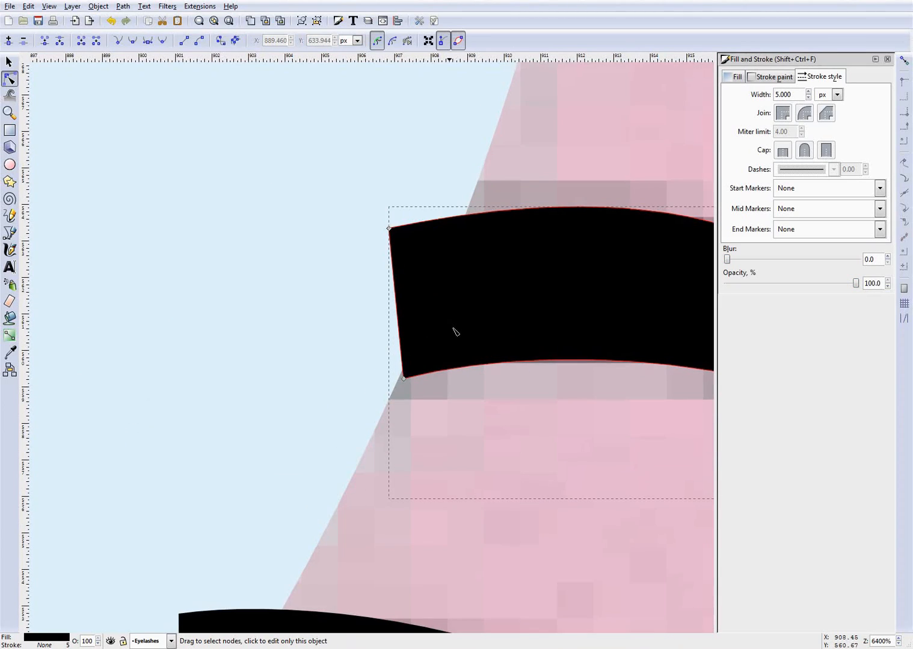
pyautogui.scroll(1, 418, 461)
pyautogui.moveTo(398, 443); pyautogui.dragTo(392, 445)
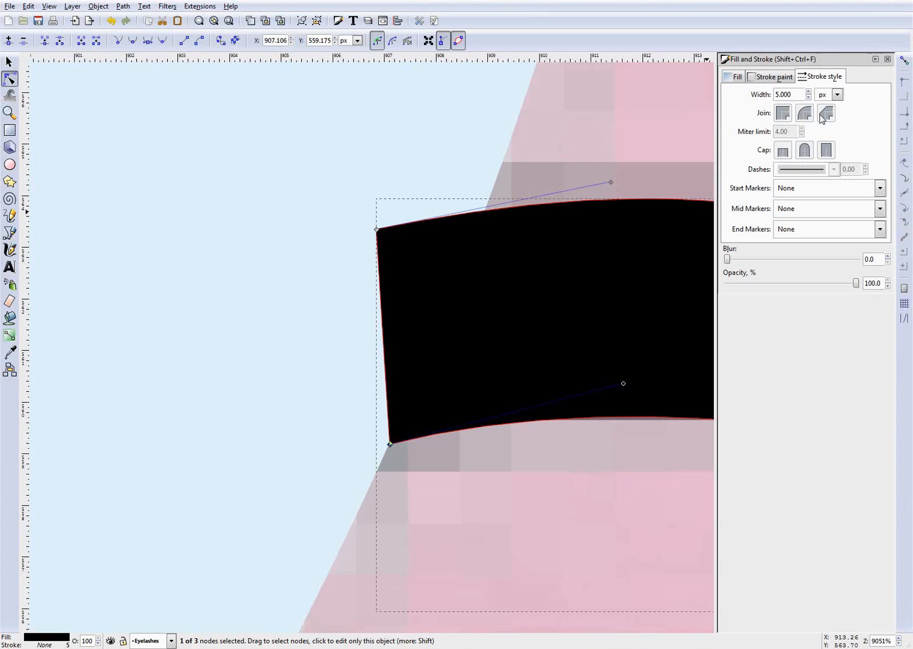
pyautogui.click(906, 59)
pyautogui.moveTo(392, 445); pyautogui.dragTo(389, 445)
pyautogui.scroll(5, 497, 283)
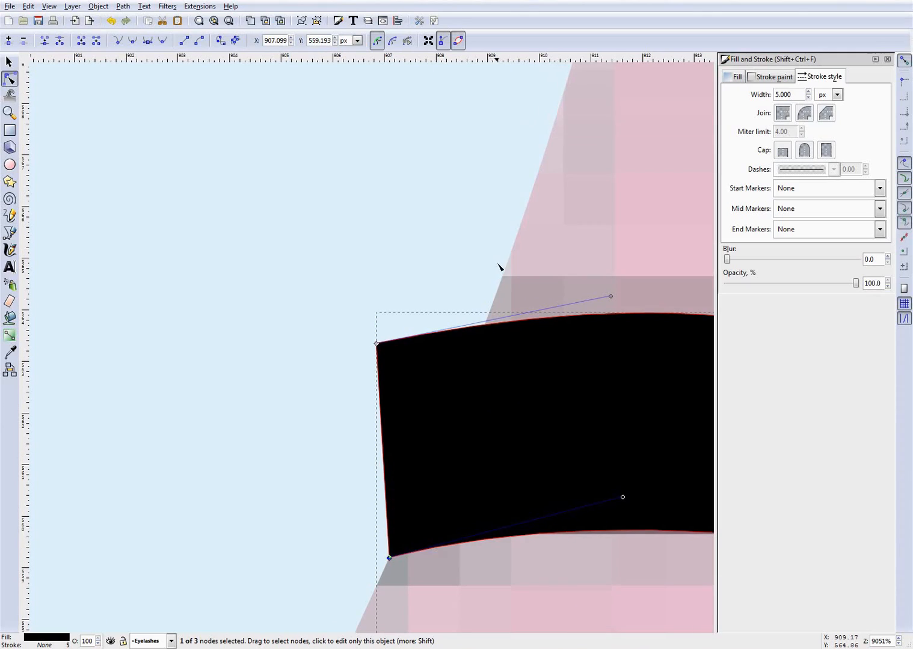
# Add a node on the topmost lower lash's upper edge at the eye white's boundary, about X 908.9, Y 563.7 px, and delete the overhanging corner node
pyautogui.doubleClick(485, 325)
pyautogui.moveTo(485, 325); pyautogui.dragTo(484, 326)
pyautogui.click(377, 344)
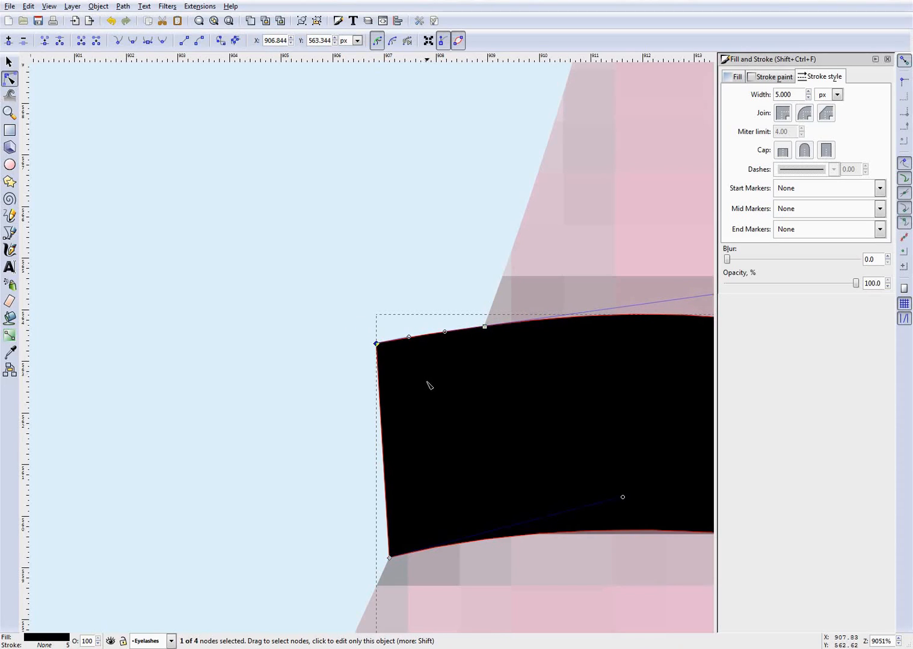
pyautogui.press('Delete')
pyautogui.scroll(-3, 363, 318)
# Try to straighten the topmost lower lash's base by converting its two base nodes to corner nodes with retracted handles
pyautogui.moveTo(338, 189); pyautogui.dragTo(502, 272)
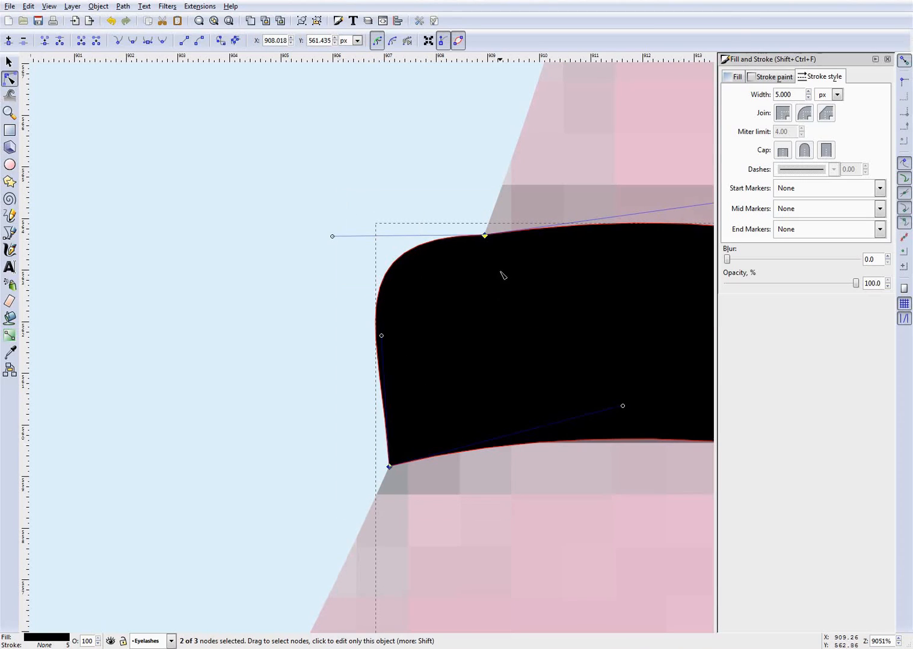
pyautogui.click(114, 40)
pyautogui.scroll(-2, 322, 282)
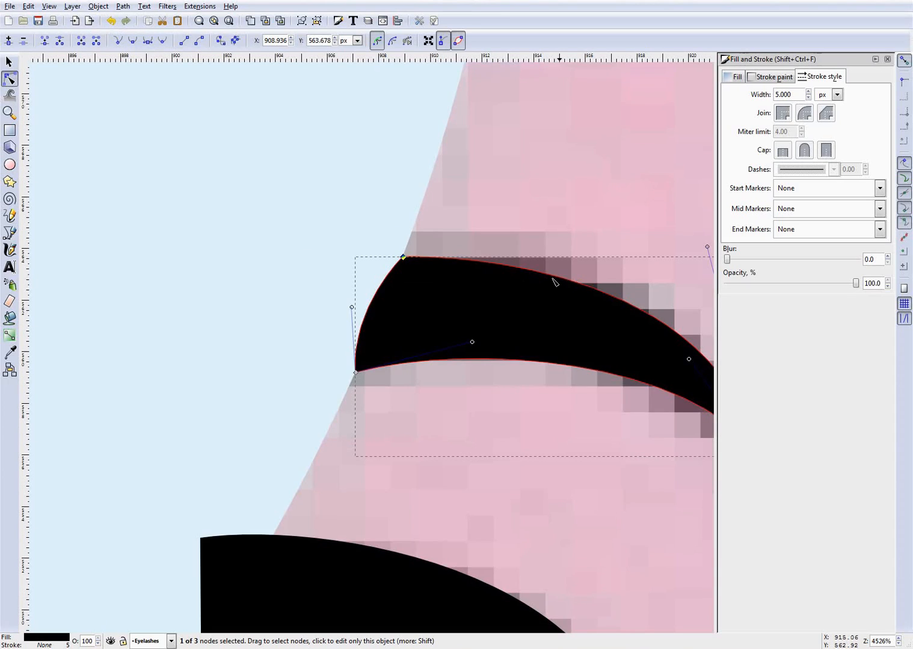
pyautogui.scroll(-1, 444, 279)
pyautogui.scroll(1, 428, 279)
pyautogui.scroll(1, 273, 362)
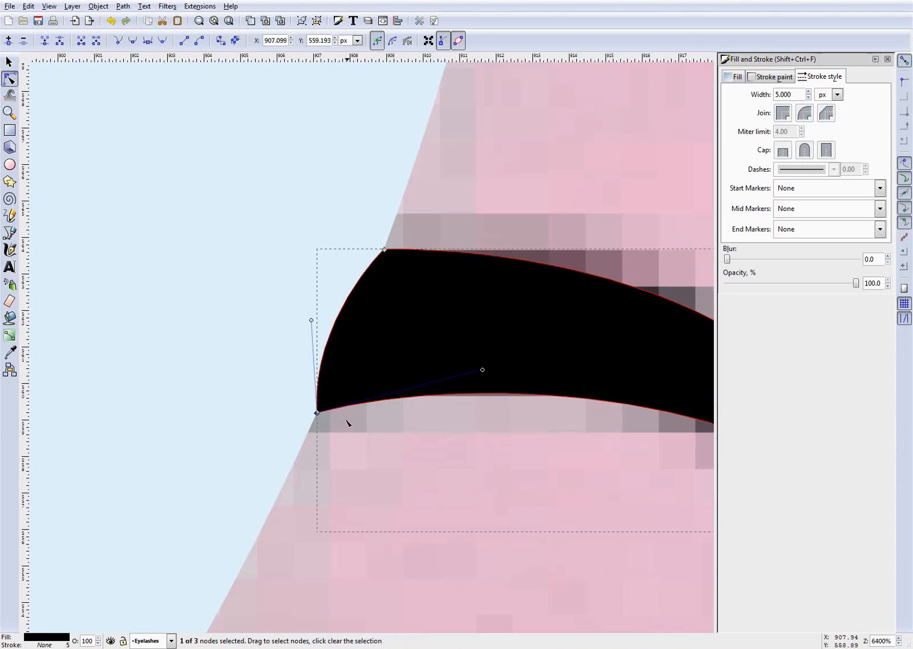
pyautogui.click(121, 40)
pyautogui.scroll(-1, 576, 189)
pyautogui.click(542, 196)
pyautogui.scroll(-2, 555, 198)
pyautogui.scroll(2, 554, 197)
pyautogui.scroll(1, 439, 313)
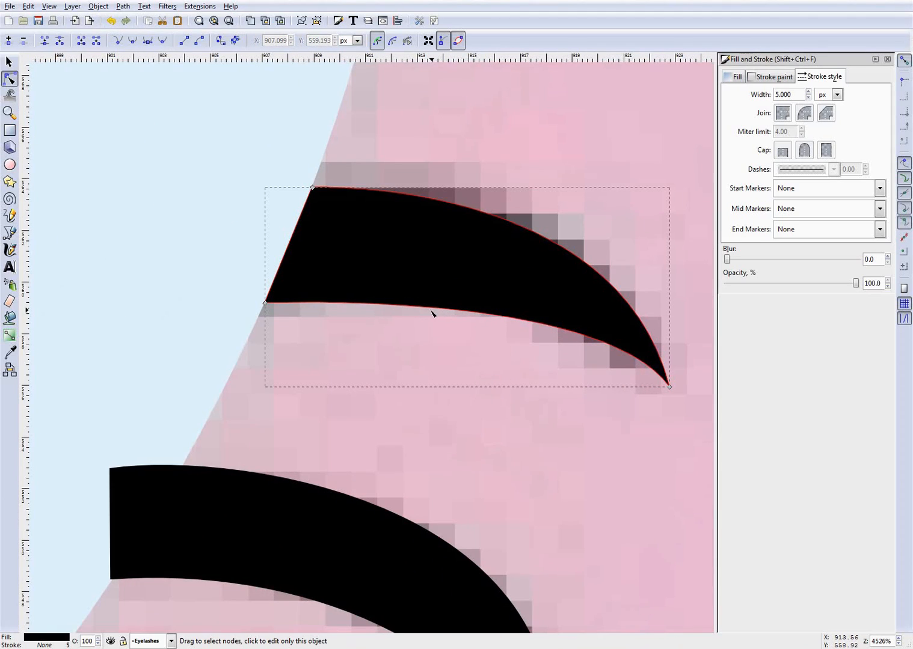
# Undo the corner conversions of the topmost lower lash's two base nodes
pyautogui.click(454, 179)
pyautogui.click(423, 254)
pyautogui.click(9, 61)
pyautogui.click(9, 79)
pyautogui.hotkey('ctrl', 'z')
pyautogui.hotkey('ctrl', 'z')
# Pull the topmost lower lash's bulging base segment inward to follow the eye white's edge between its two base nodes
pyautogui.scroll(2, 191, 180)
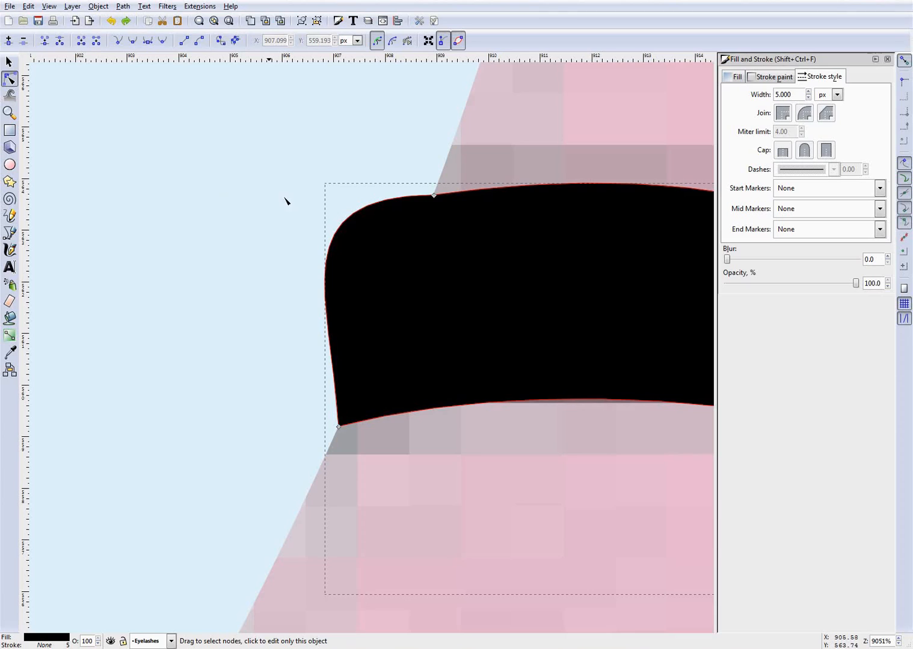
pyautogui.moveTo(335, 255); pyautogui.dragTo(360, 304)
pyautogui.hotkey('ctrl', 'z')
pyautogui.moveTo(363, 351)
pyautogui.mouseDown()
pyautogui.moveTo(379, 348)
pyautogui.moveTo(371, 344)
pyautogui.mouseUp()
pyautogui.moveTo(405, 269); pyautogui.dragTo(401, 274)
pyautogui.scroll(2, 374, 259)
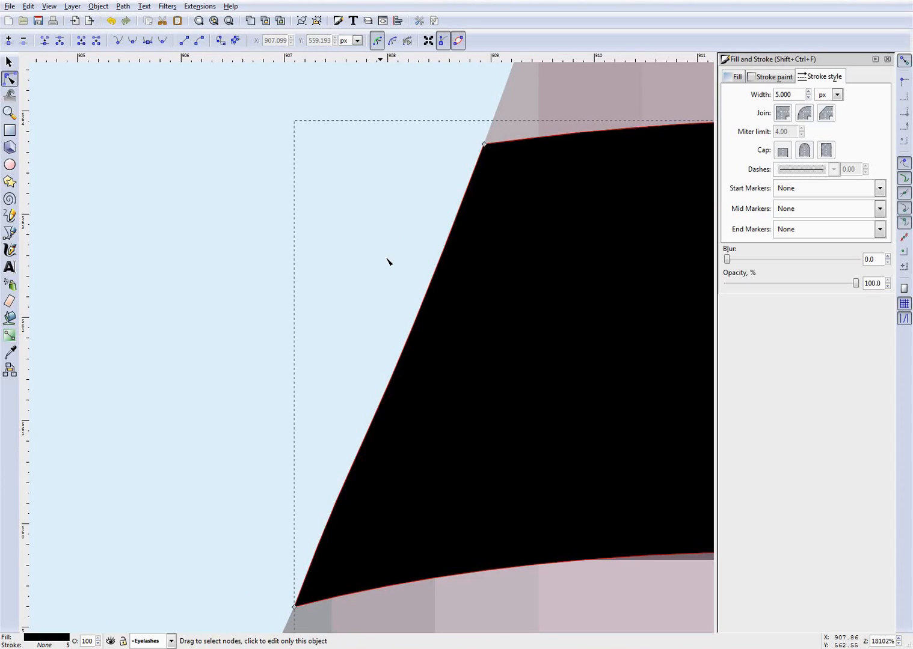
pyautogui.click(538, 103)
# Fine-tune the curve of the topmost lower lash's base segment so it matches the eye white's edge, and deselect the lash
pyautogui.scroll(-2, 447, 246)
pyautogui.scroll(2, 395, 367)
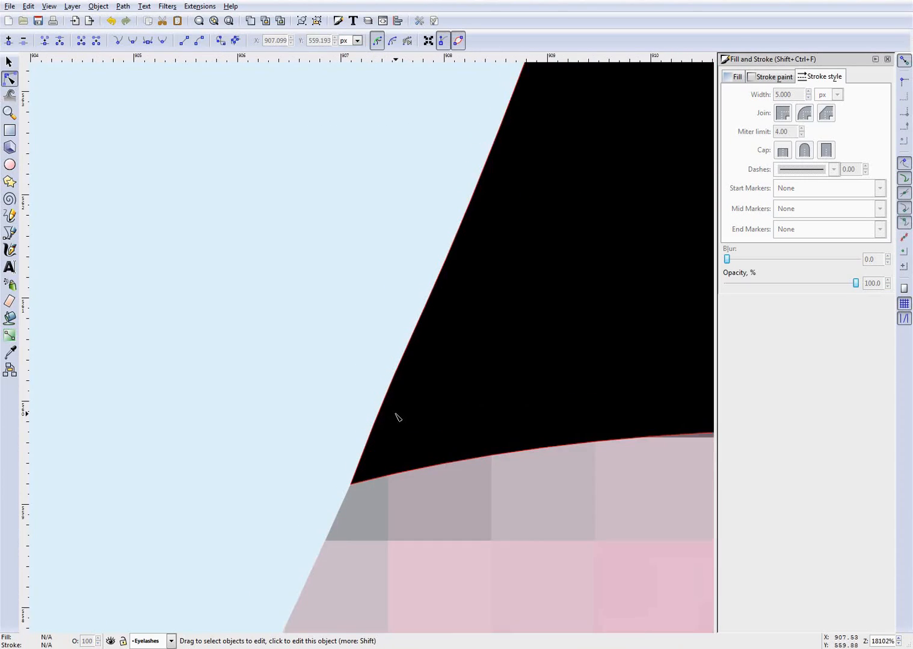
pyautogui.click(387, 411)
pyautogui.moveTo(384, 401); pyautogui.dragTo(393, 395)
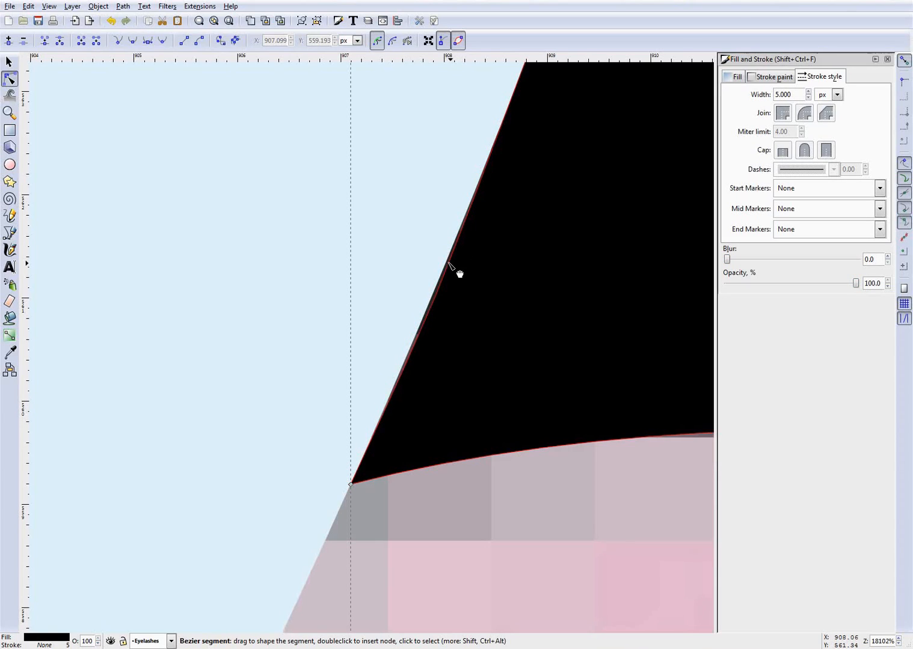
pyautogui.scroll(5, 455, 267)
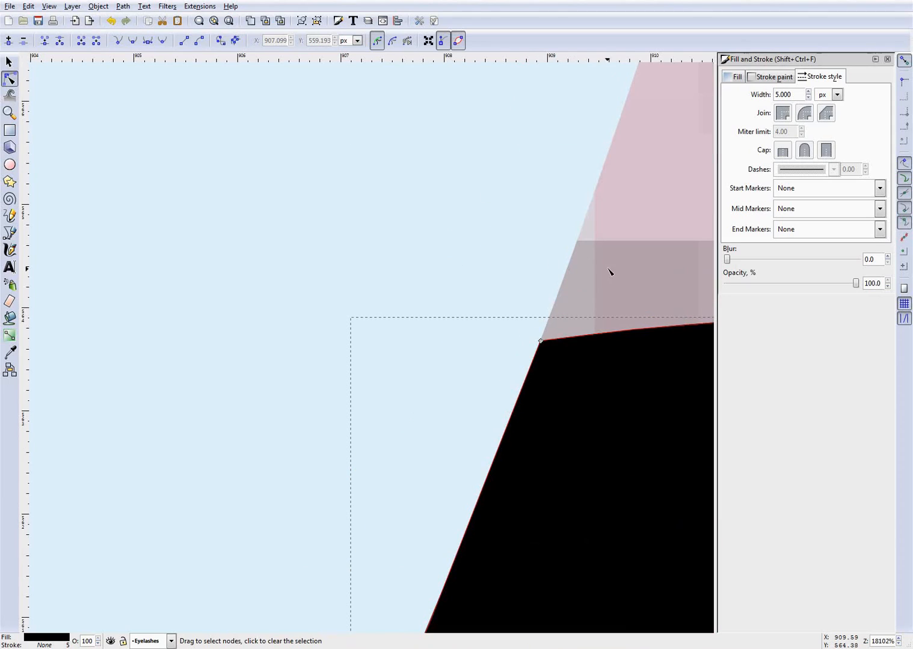
pyautogui.press('Escape')
# Add a node where the middle lower lash's upper edge meets the eye white's boundary and delete the overhanging corner node
pyautogui.scroll(-9, 505, 279)
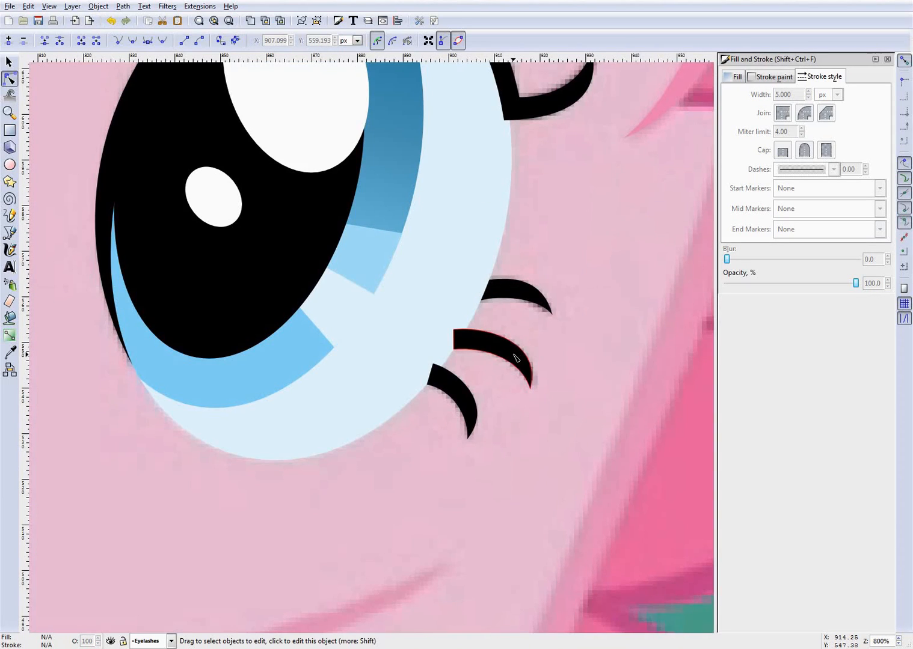
pyautogui.scroll(2, 517, 355)
pyautogui.scroll(-1, 530, 342)
pyautogui.scroll(3, 458, 356)
pyautogui.click(368, 332)
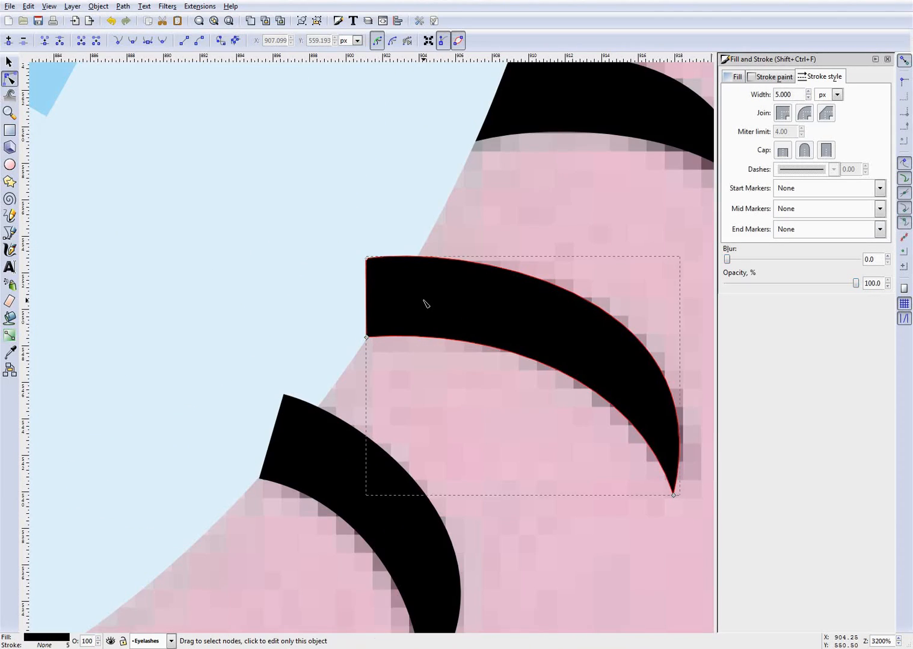
pyautogui.scroll(5, 432, 332)
pyautogui.click(395, 352)
pyautogui.scroll(-3, 465, 347)
pyautogui.scroll(2, 576, 215)
pyautogui.doubleClick(566, 205)
pyautogui.moveTo(566, 205); pyautogui.dragTo(567, 205)
pyautogui.moveTo(325, 192); pyautogui.dragTo(456, 406)
pyautogui.press('Delete')
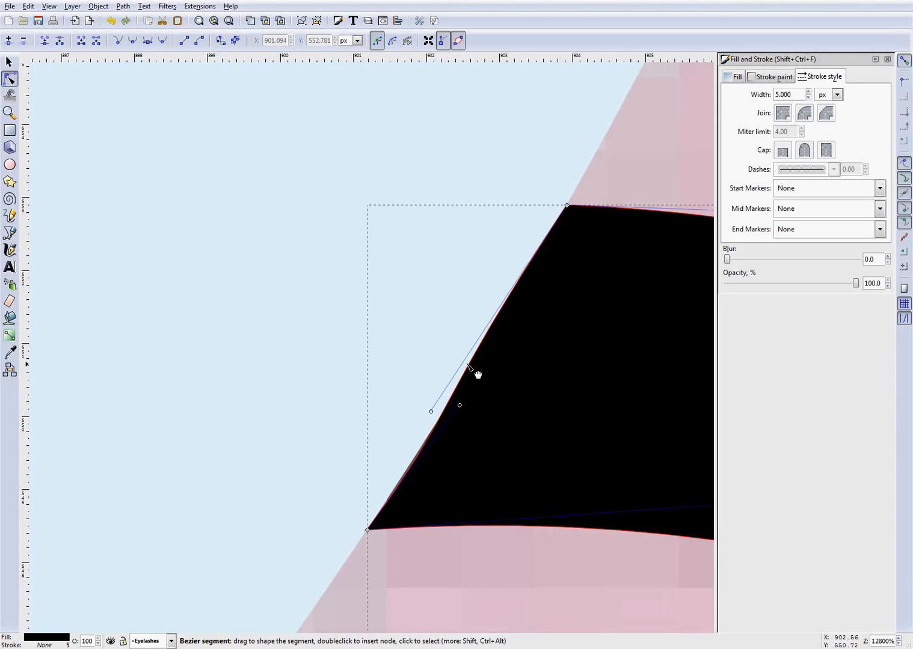
# Bend the middle lower lash's base segment to match the eye white's edge, and deselect the lash
pyautogui.moveTo(478, 360); pyautogui.dragTo(470, 373)
pyautogui.press('Escape')
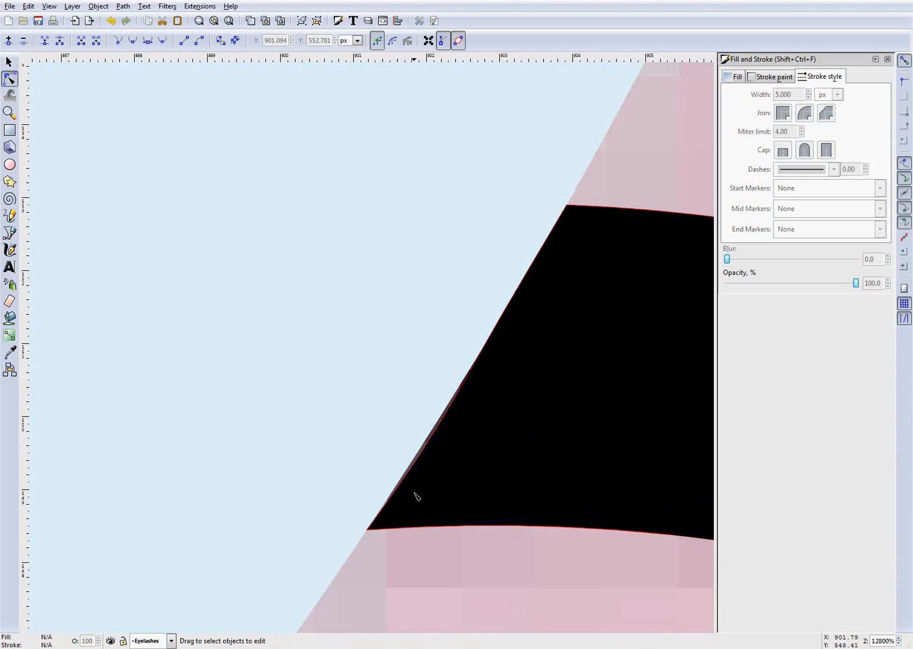
pyautogui.scroll(2, 421, 487)
pyautogui.click(440, 402)
pyautogui.click(440, 398)
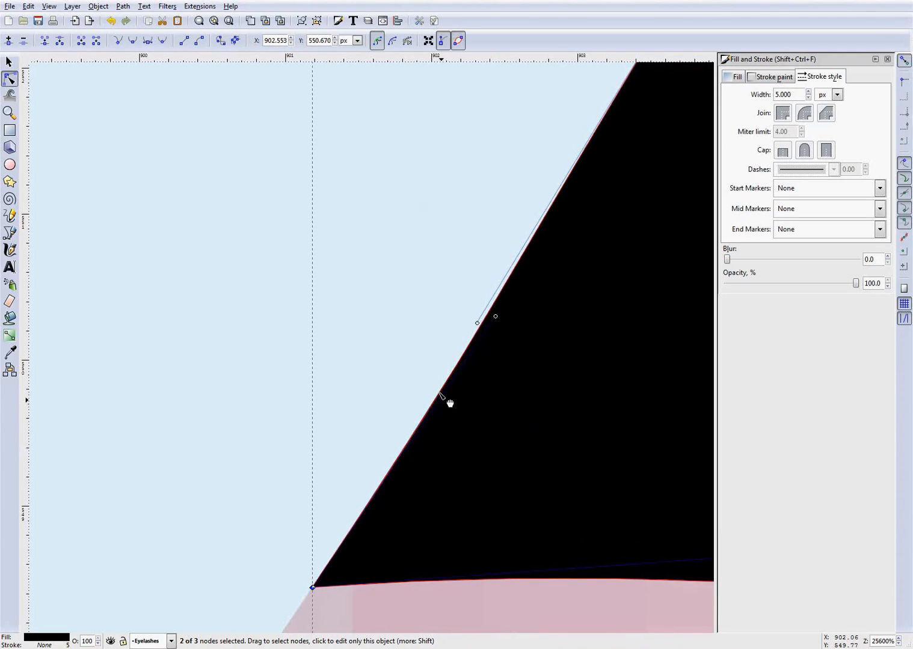
pyautogui.scroll(-1, 486, 344)
pyautogui.scroll(-1, 487, 347)
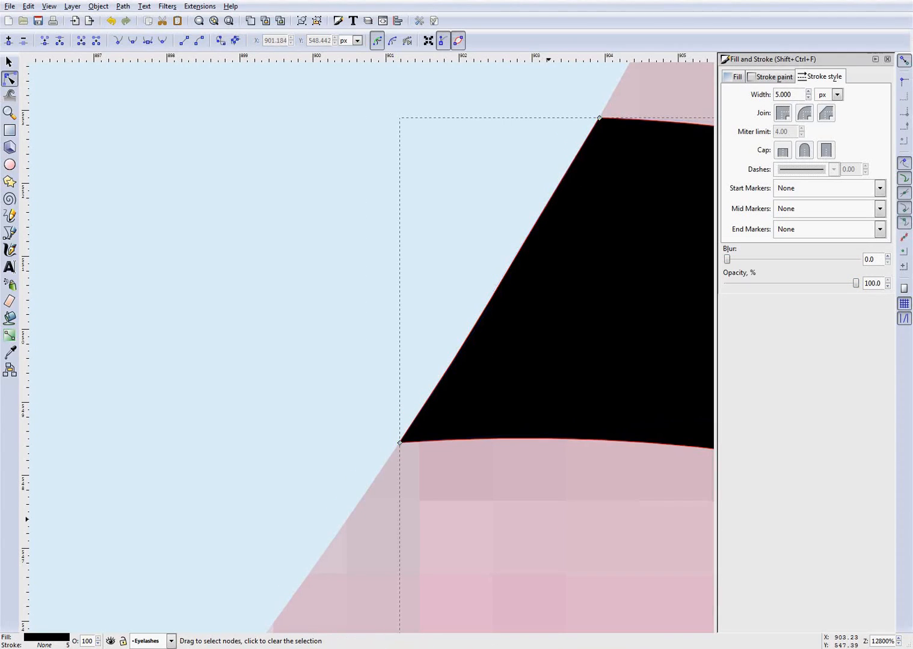
pyautogui.scroll(-2, 466, 497)
pyautogui.scroll(3, 478, 379)
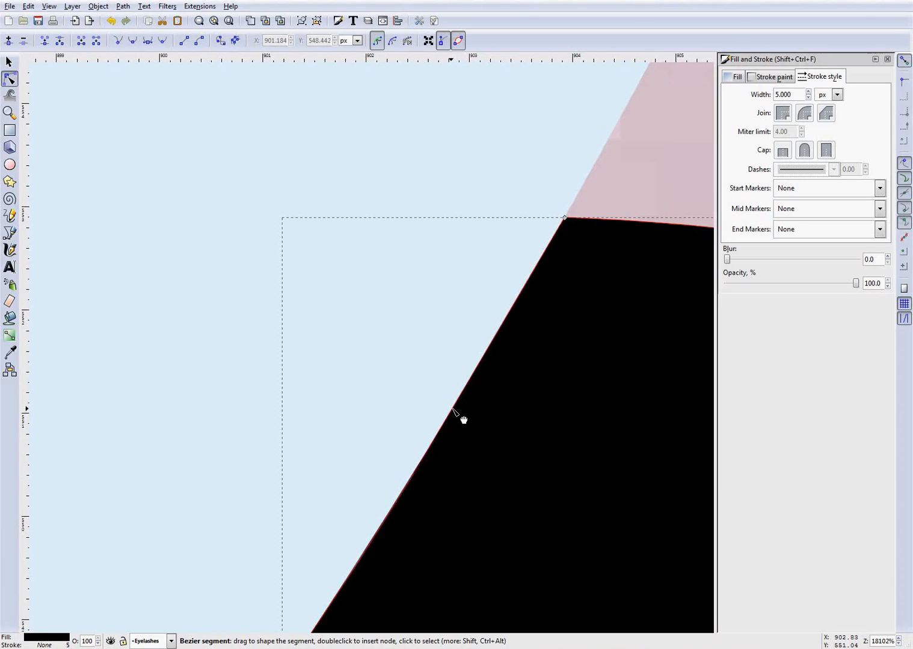
pyautogui.scroll(-4, 463, 419)
pyautogui.press('Escape')
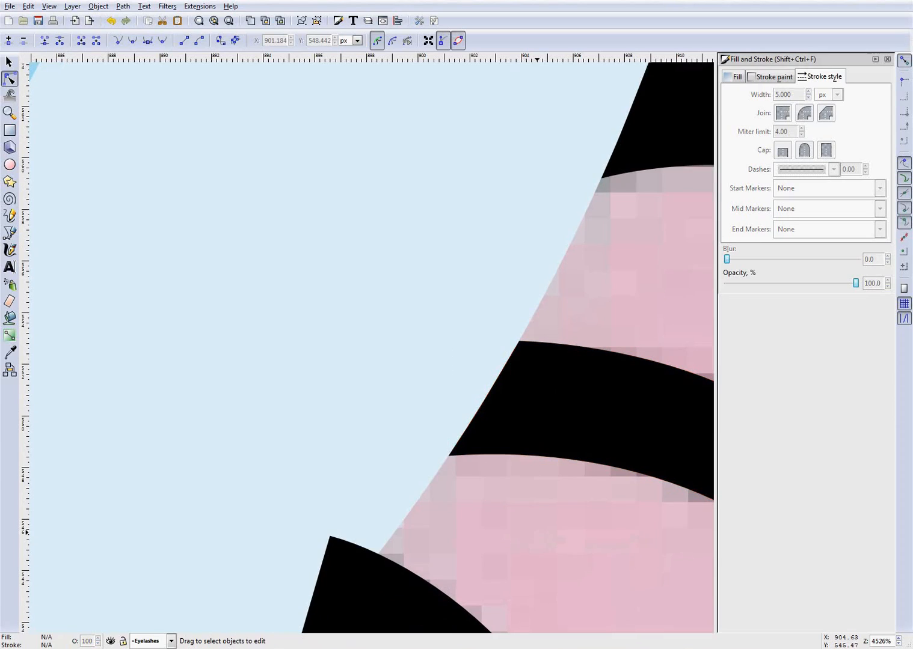
# Add a node where the lowest lash's upper edge crosses the eye white's boundary and delete its overhanging corner node
pyautogui.scroll(-5, 523, 541)
pyautogui.scroll(4, 484, 546)
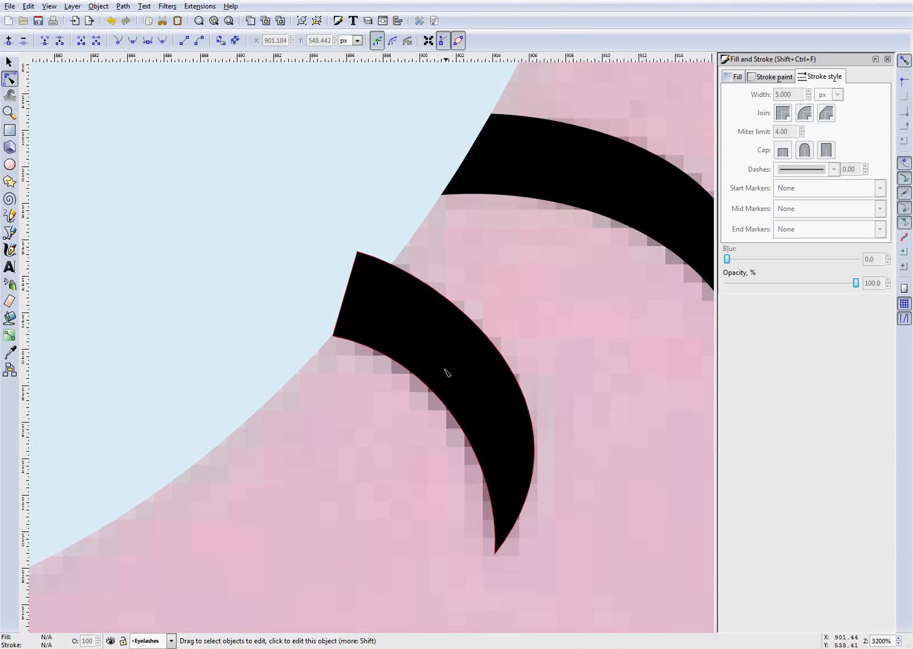
pyautogui.click(434, 345)
pyautogui.scroll(3, 366, 265)
pyautogui.click(518, 278)
pyautogui.moveTo(511, 271); pyautogui.dragTo(509, 270)
pyautogui.moveTo(375, 226); pyautogui.dragTo(377, 416)
pyautogui.press('Delete')
# Adjust the lowest lash's base segment to follow the eye white's edge, and deselect the lash
pyautogui.scroll(2, 303, 535)
pyautogui.scroll(2, 415, 348)
pyautogui.hscroll(3, 415, 349)
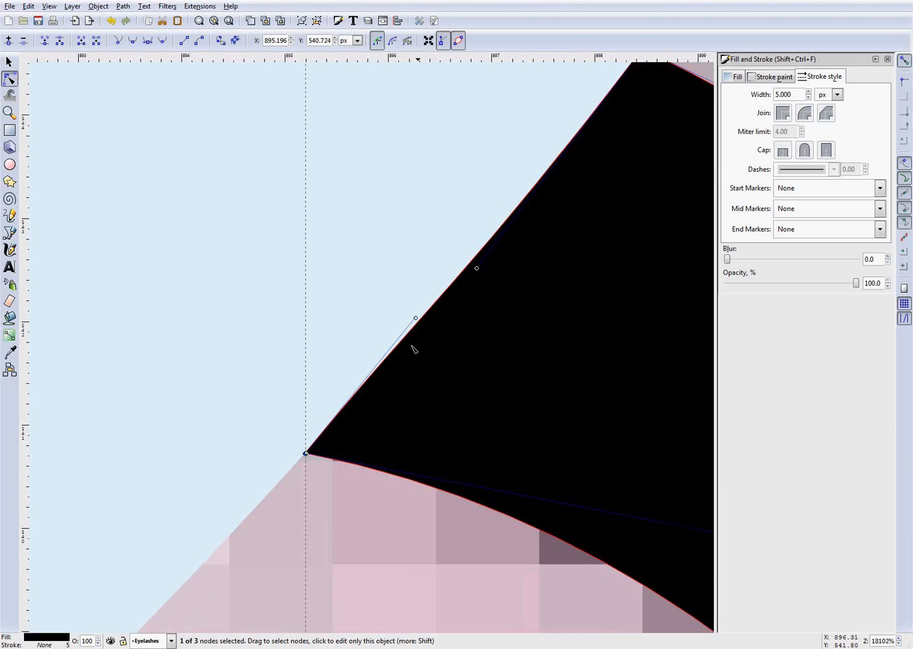
pyautogui.moveTo(390, 364); pyautogui.dragTo(391, 358)
pyautogui.press('`')
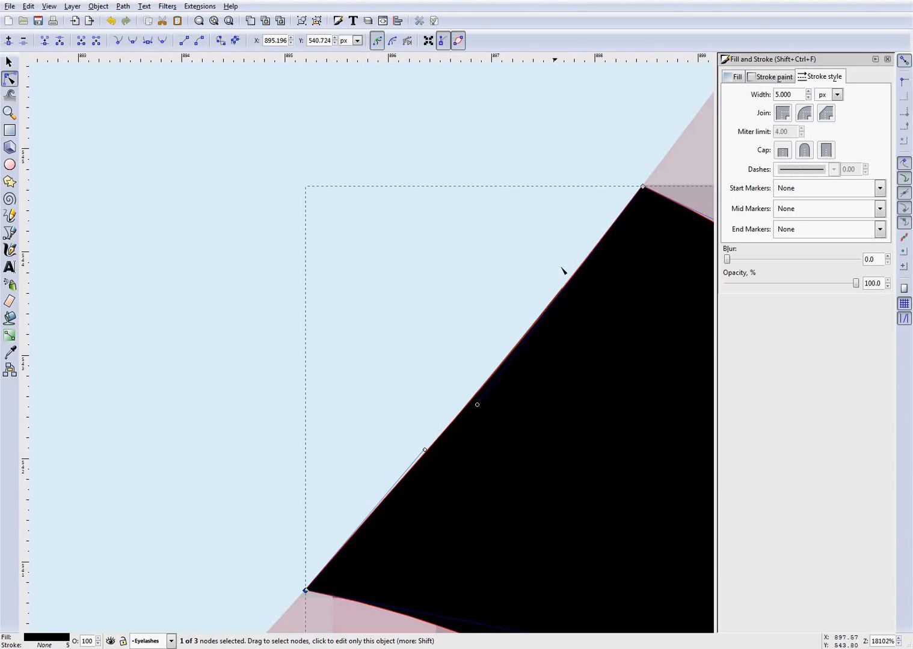
pyautogui.click(672, 175)
pyautogui.press('`')
pyautogui.press('`')
pyautogui.press('`')
pyautogui.press('`')
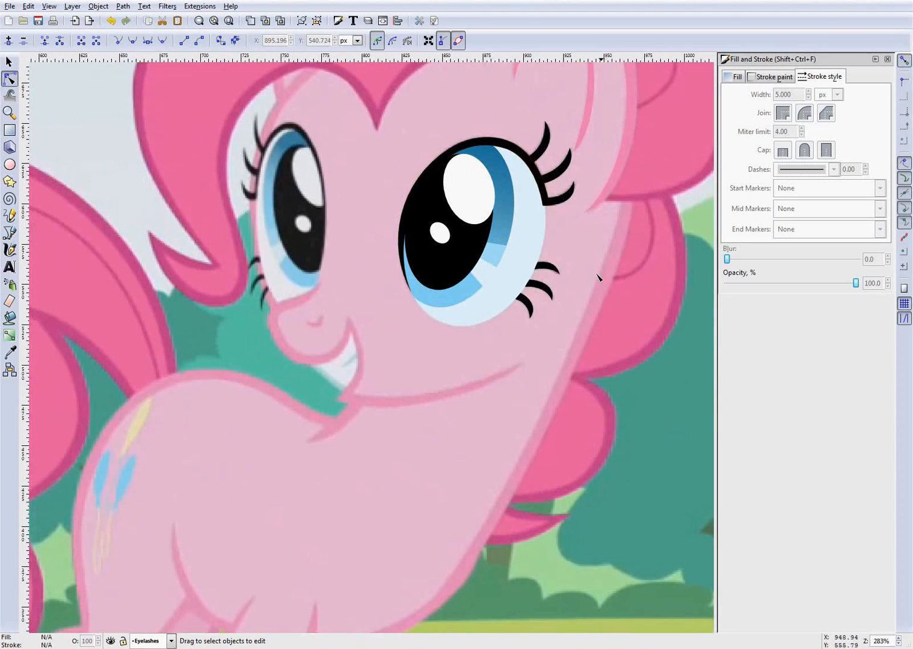
# Examine the traced near eye and its eye white beside the untraced far eye in the reference image
pyautogui.scroll(1, 459, 197)
pyautogui.scroll(2, 458, 196)
pyautogui.scroll(-1, 459, 197)
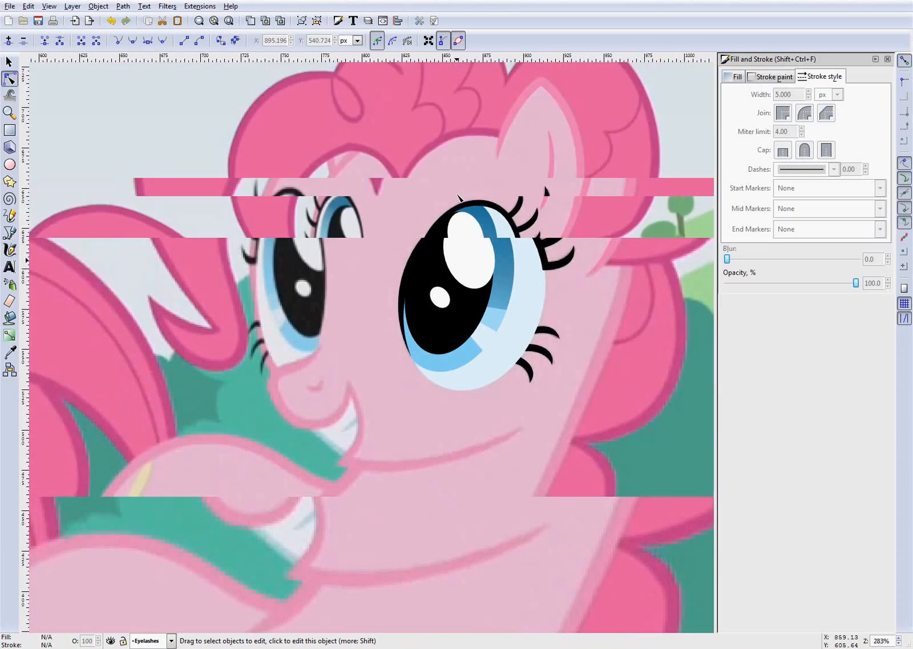
pyautogui.scroll(1, 386, 201)
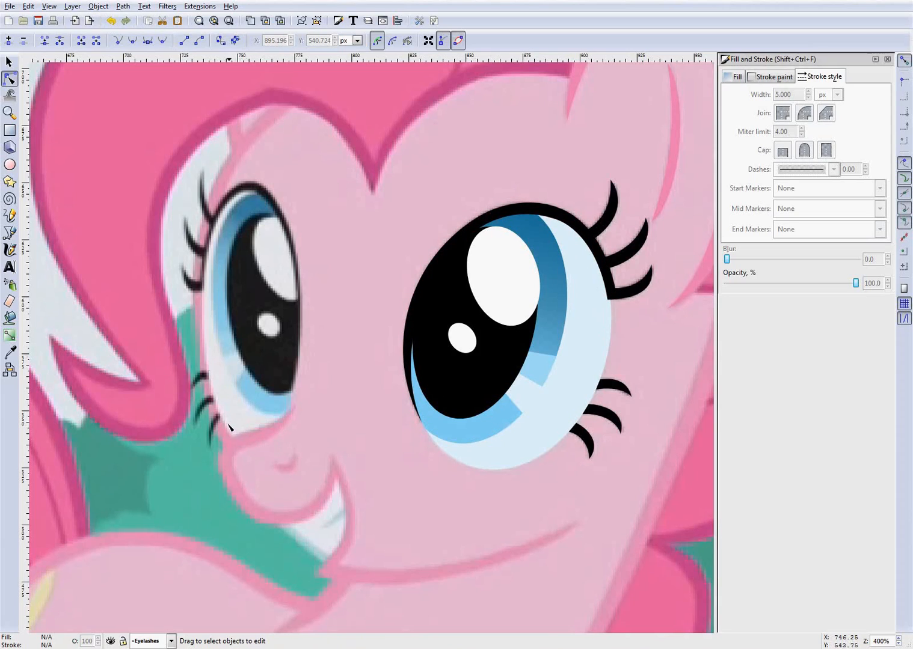
pyautogui.click(510, 446)
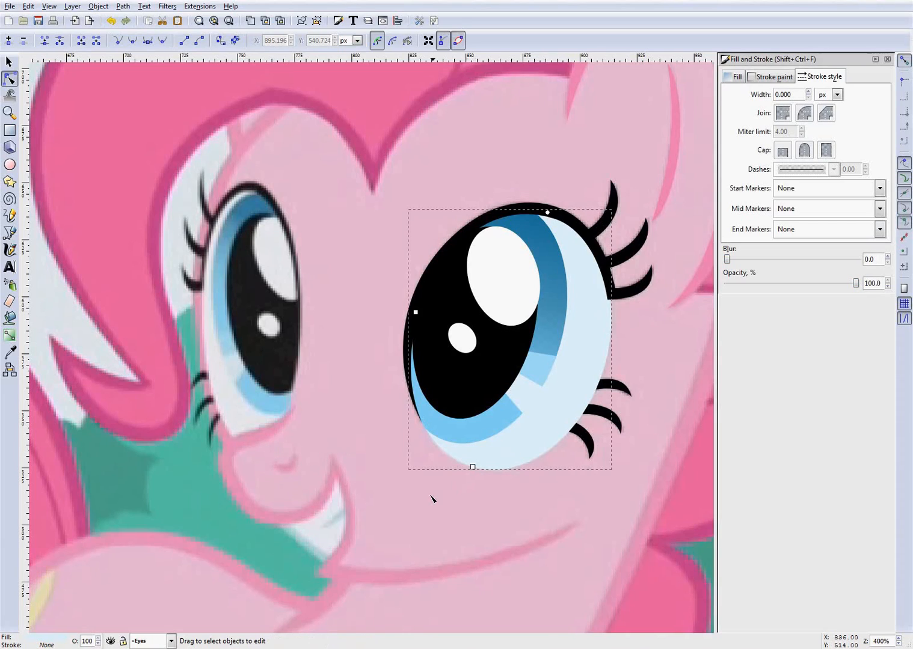
pyautogui.press('Escape')
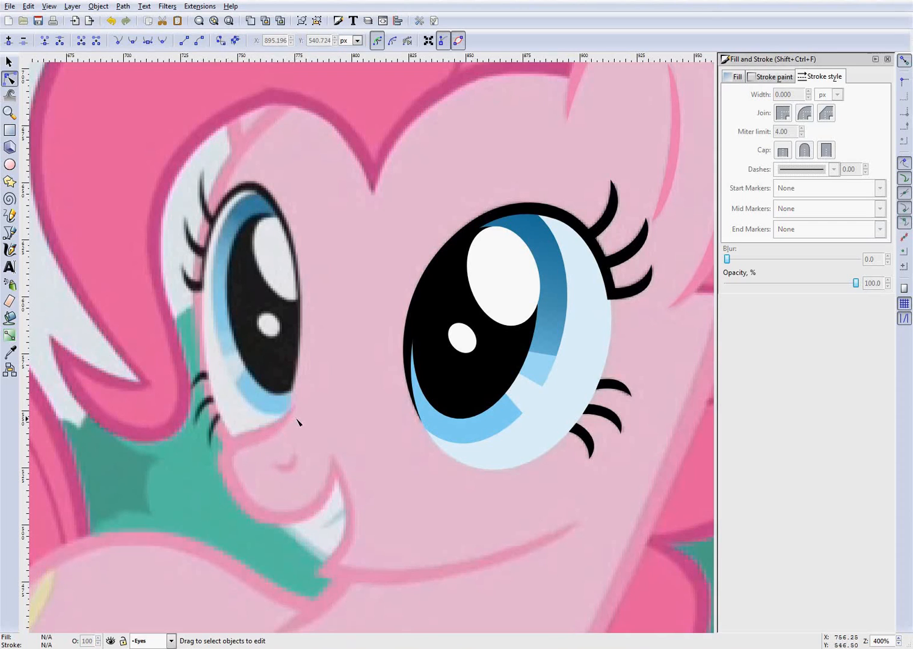
pyautogui.scroll(10, 418, 421)
pyautogui.scroll(-12, 411, 411)
pyautogui.scroll(2, 384, 383)
pyautogui.click(814, 648)
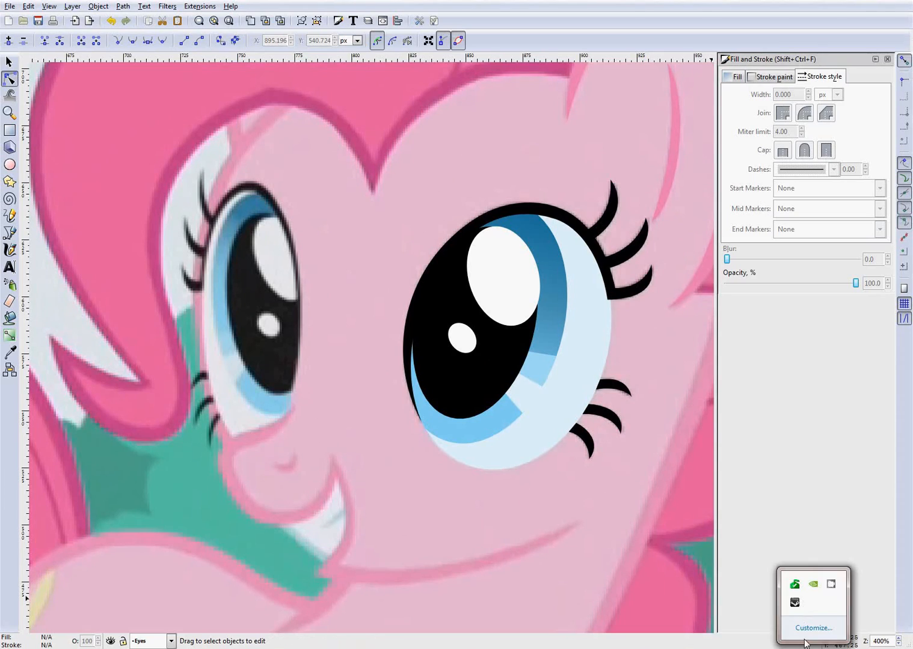